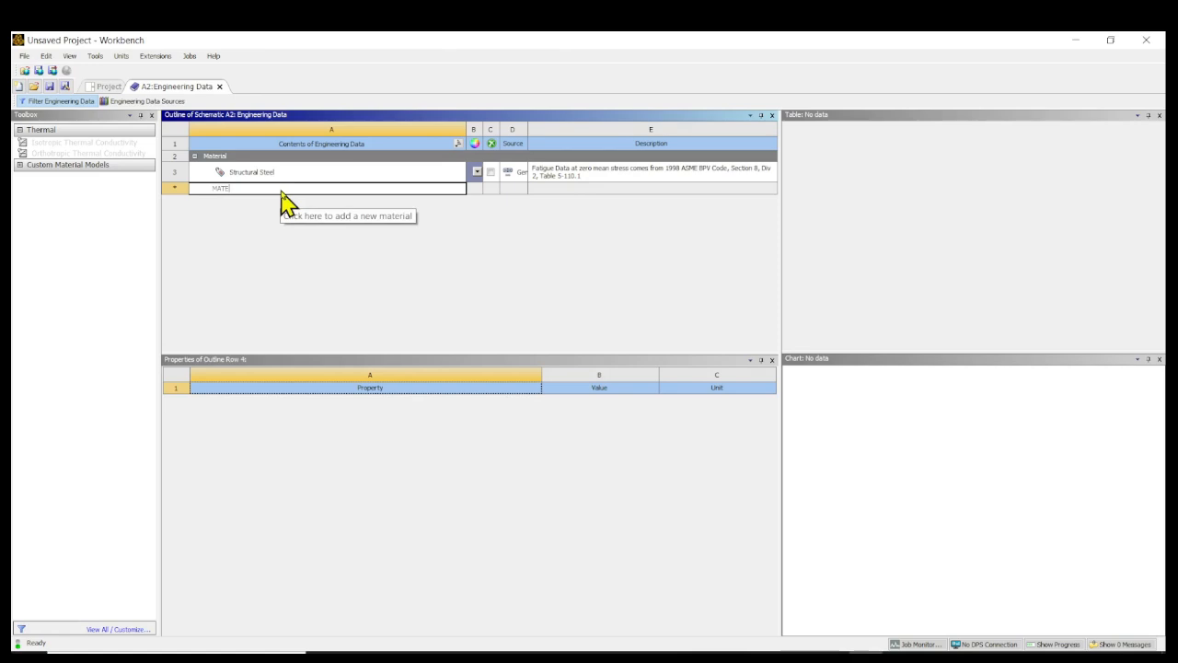
Add a new material named MATERIALX and give it the Isotropic Thermal Conductivity property
key("Return")
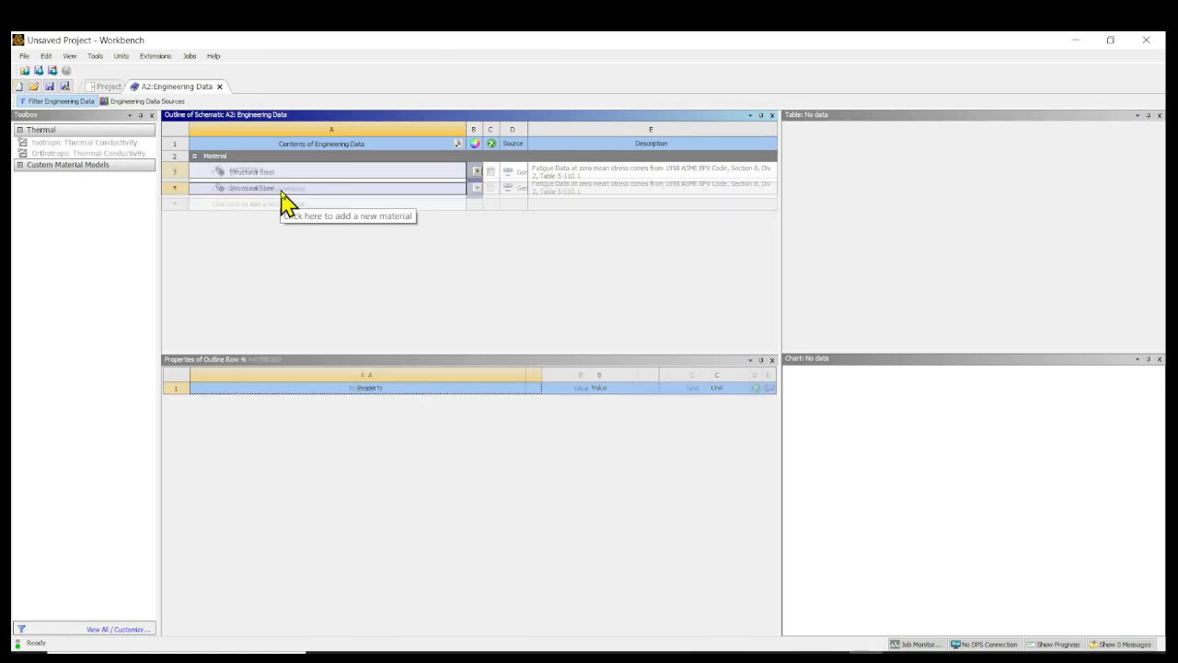
left_click(81, 144)
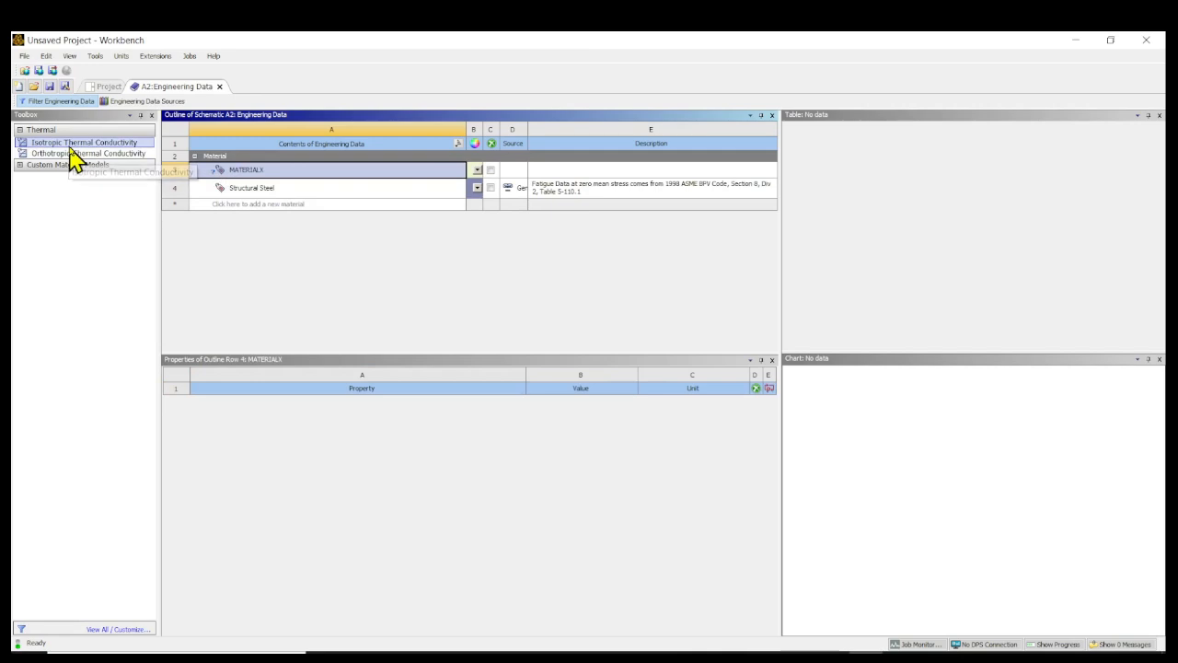
double_click(78, 145)
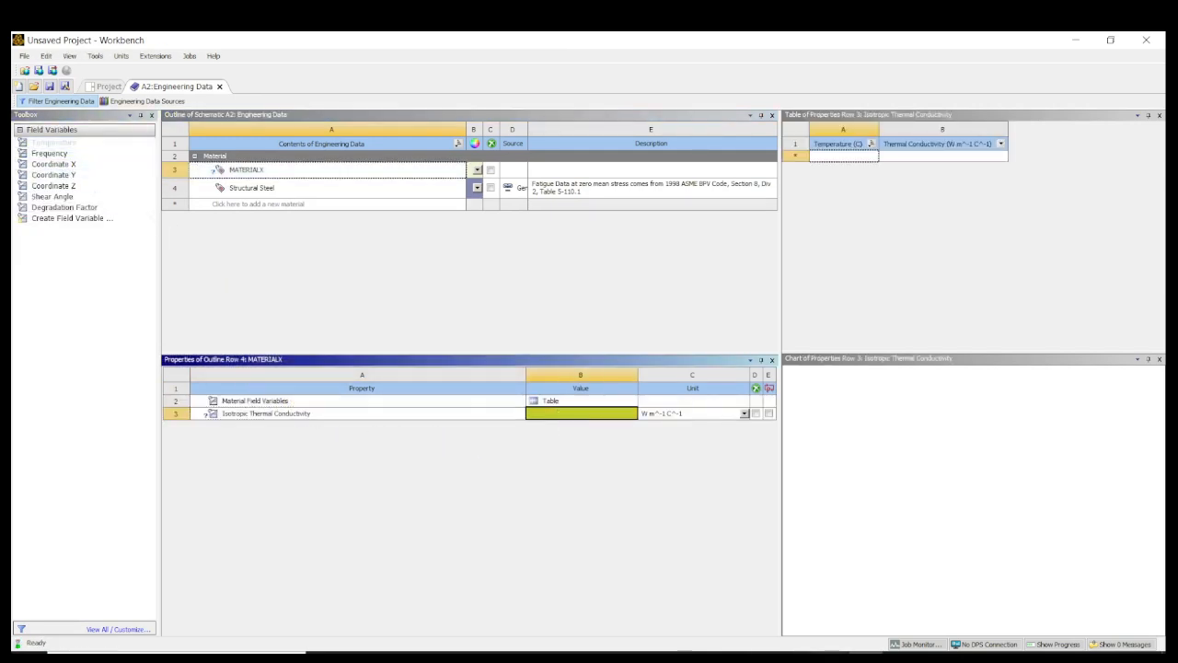
Check the problem statement in PowerPoint and set MATERIALX's isotropic thermal conductivity to 230 W m^-1 C^-1
key("alt+Tab")
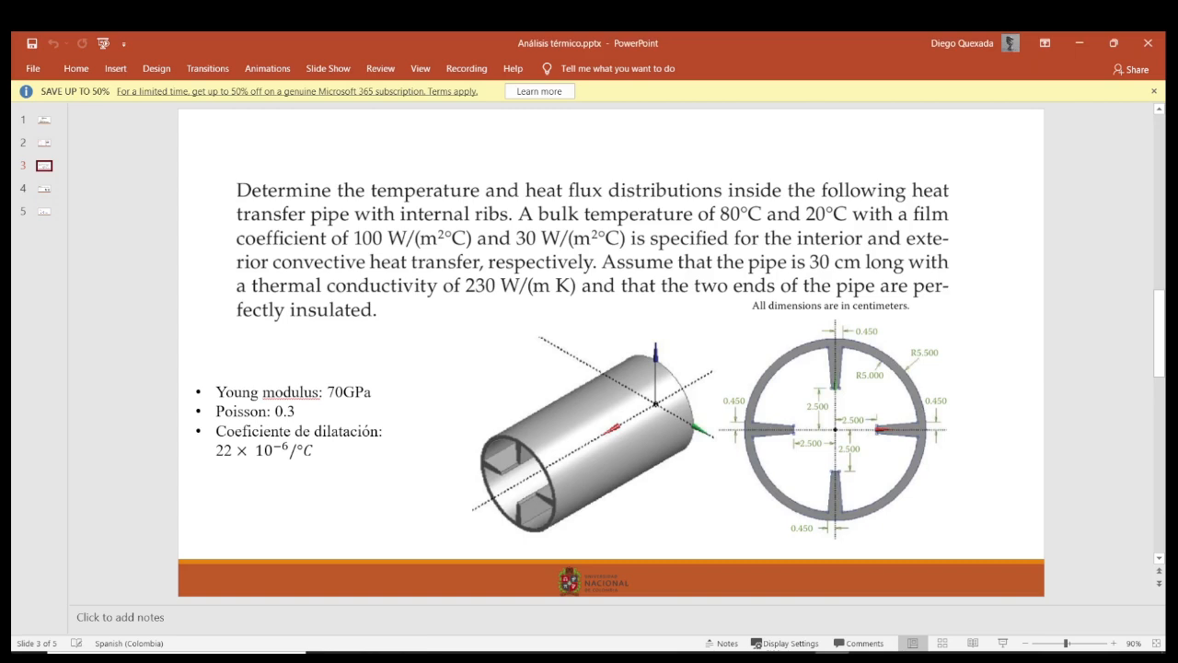
key("alt+Tab")
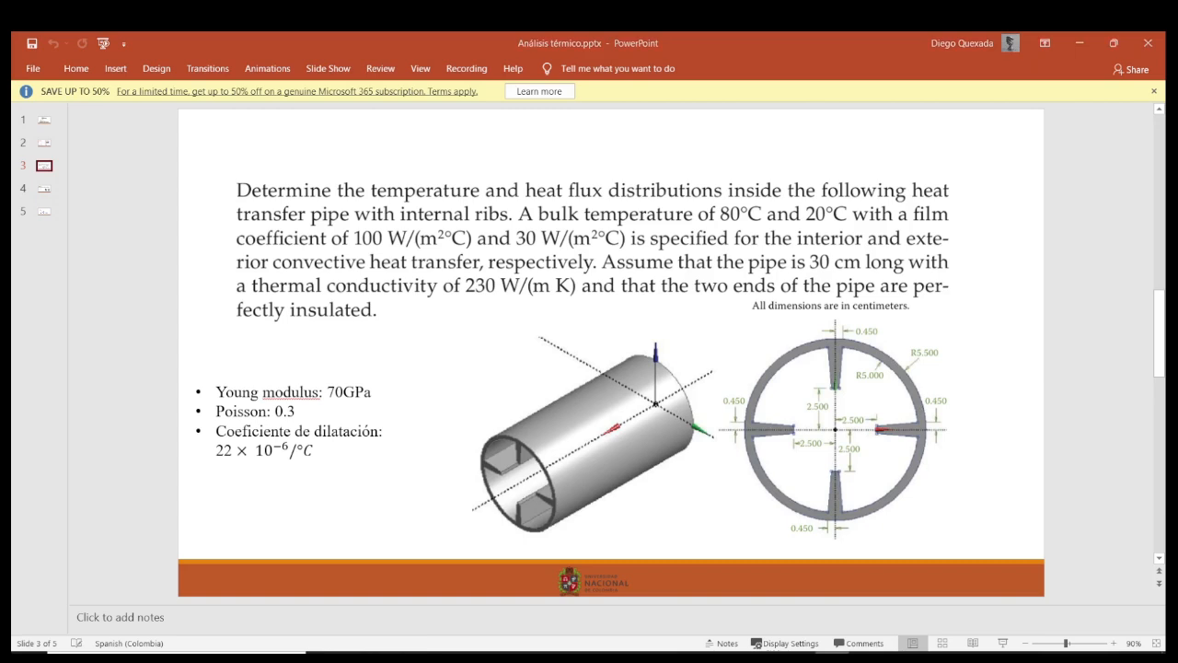
left_click(571, 414)
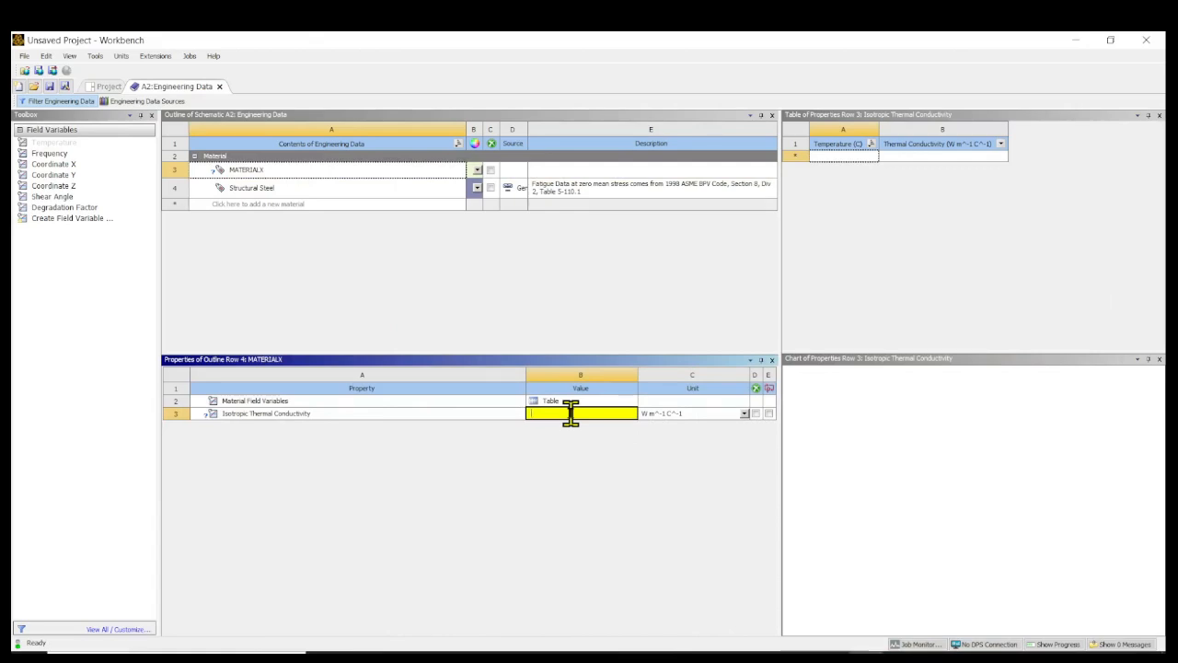
type("230")
key("Return")
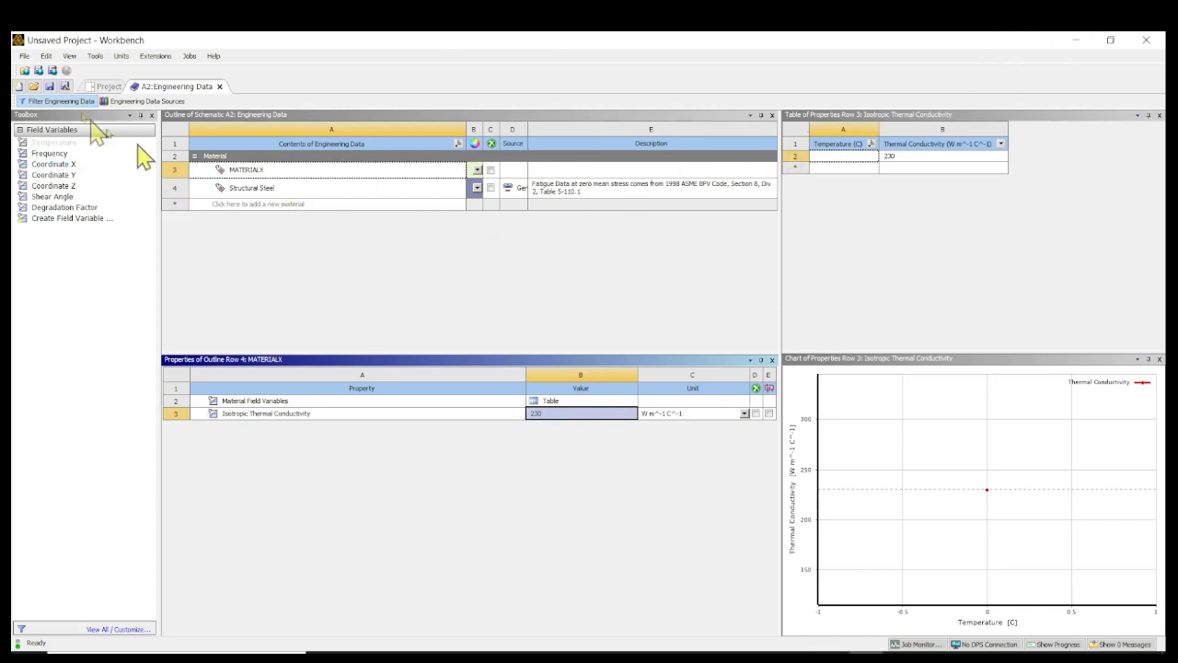
Open the Steady-State Thermal system's geometry in SpaceClaim and face the XZ plane for sketching
left_click(107, 86)
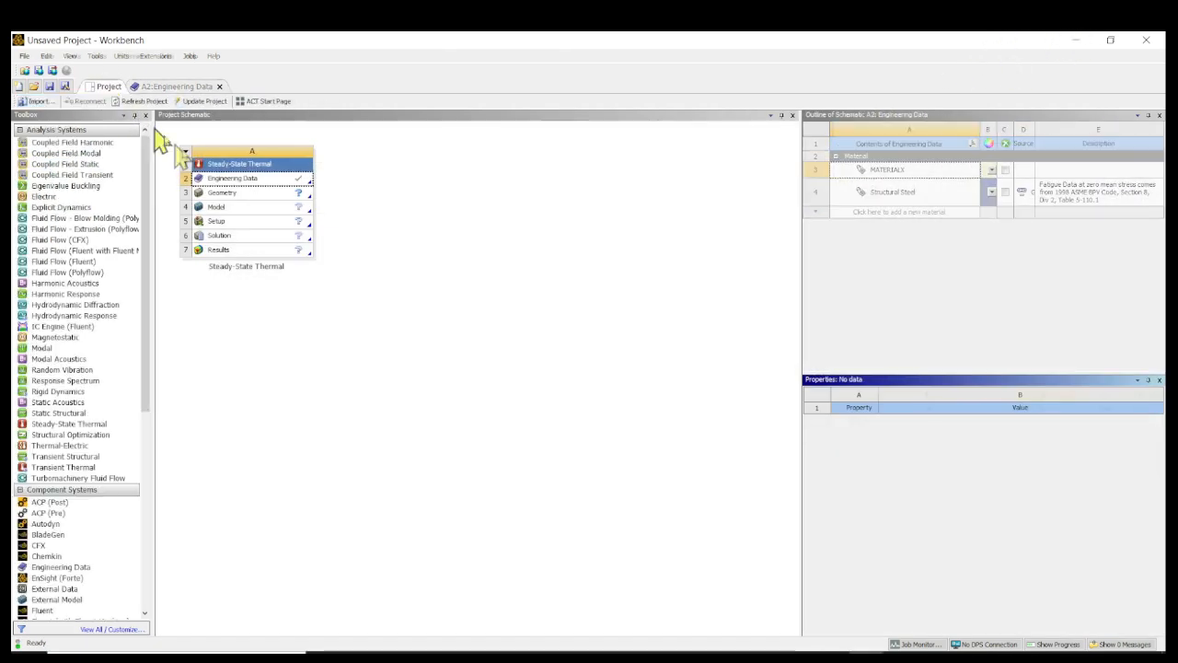
double_click(249, 196)
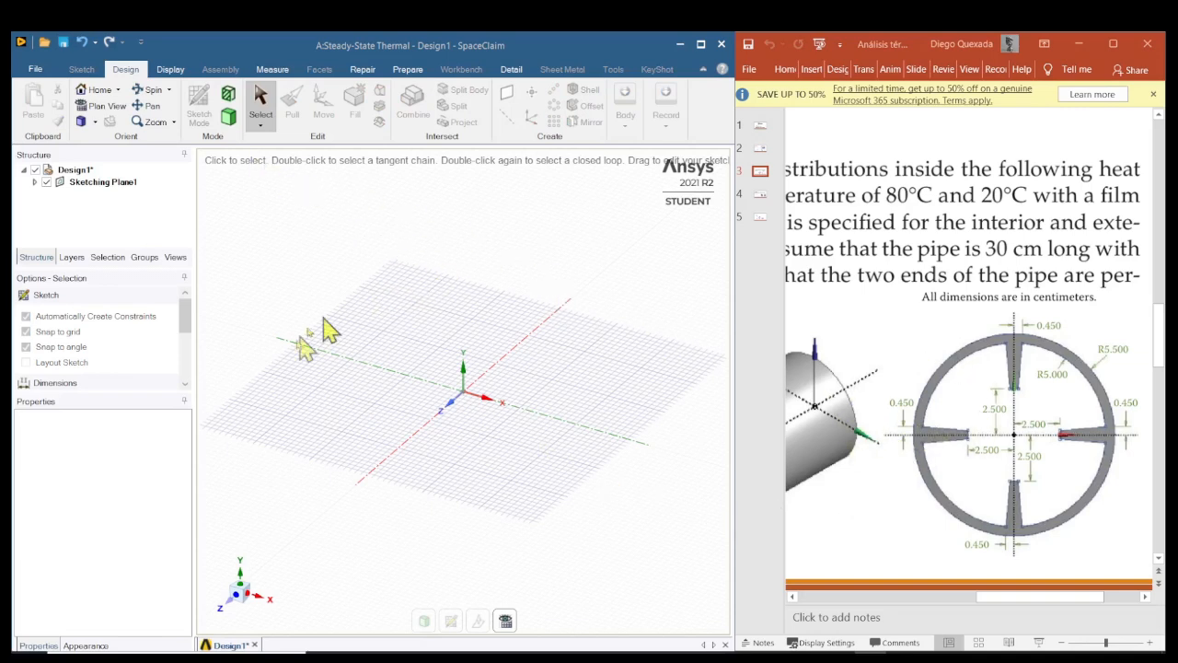
left_click(243, 575)
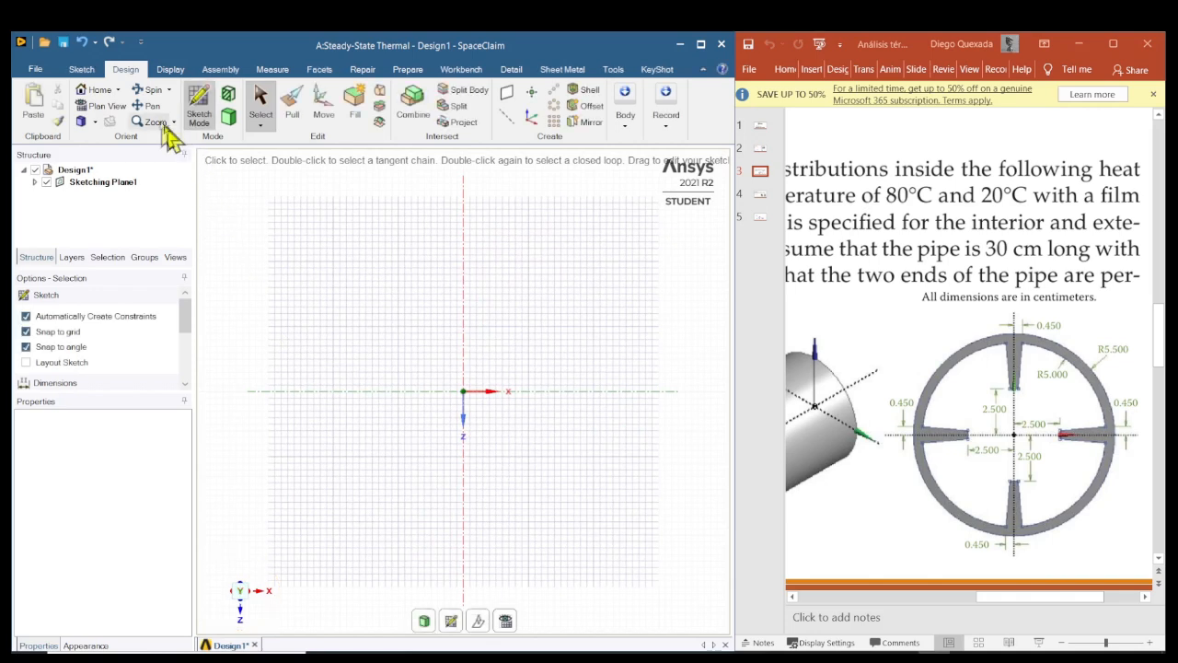
Sketch two concentric circles centred on the origin with diameters of 110 mm and 100 mm
left_click(91, 72)
left_click(177, 101)
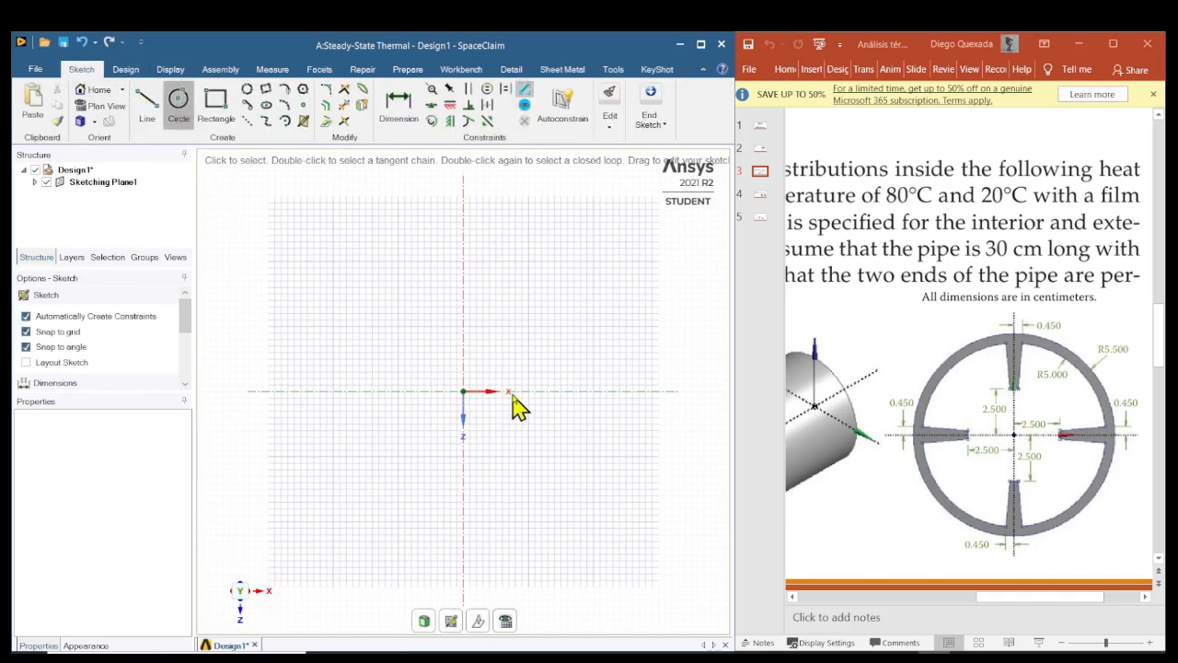
left_click(464, 392)
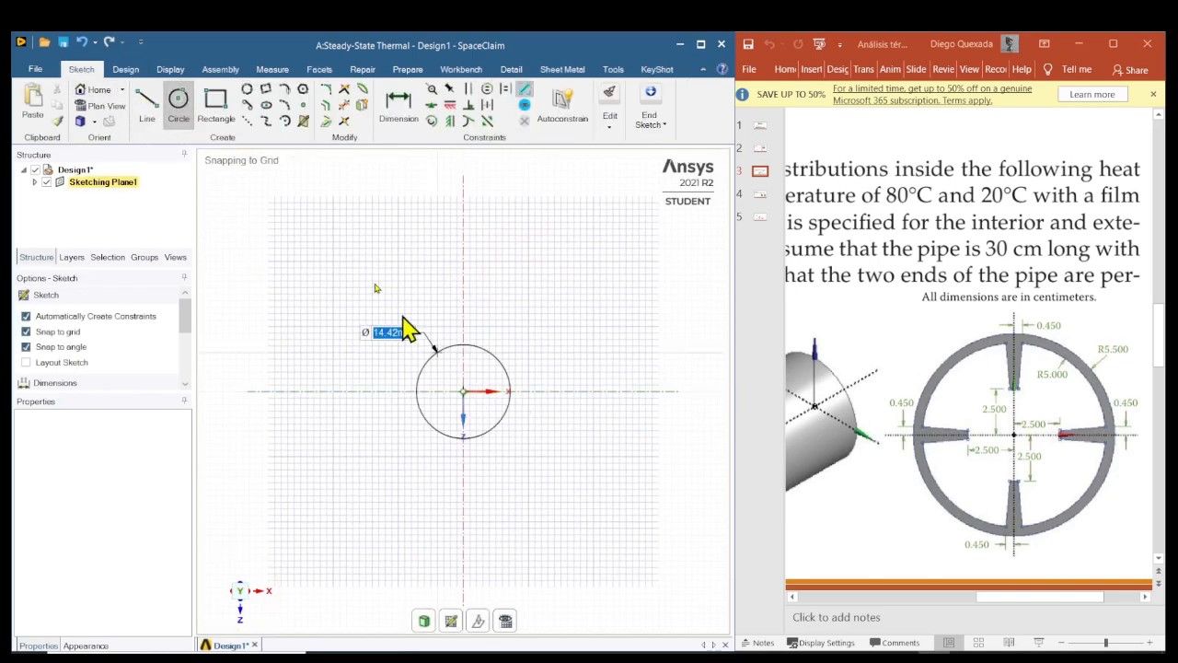
type("110")
key("Return")
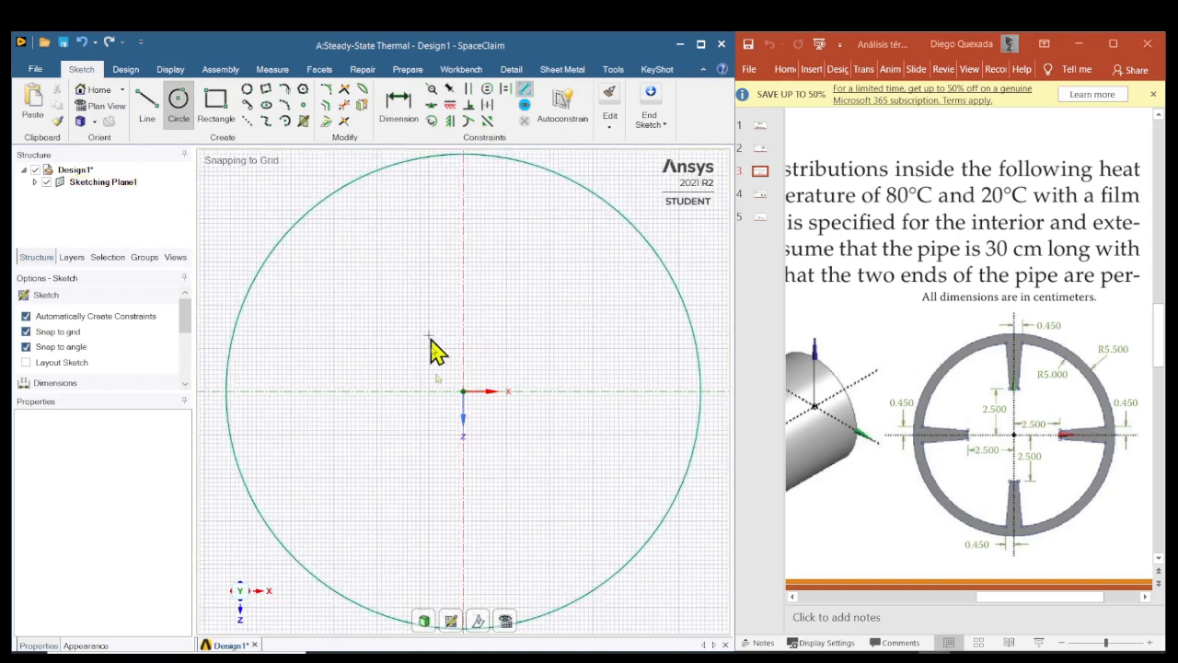
left_click(464, 392)
type("100")
key("Return")
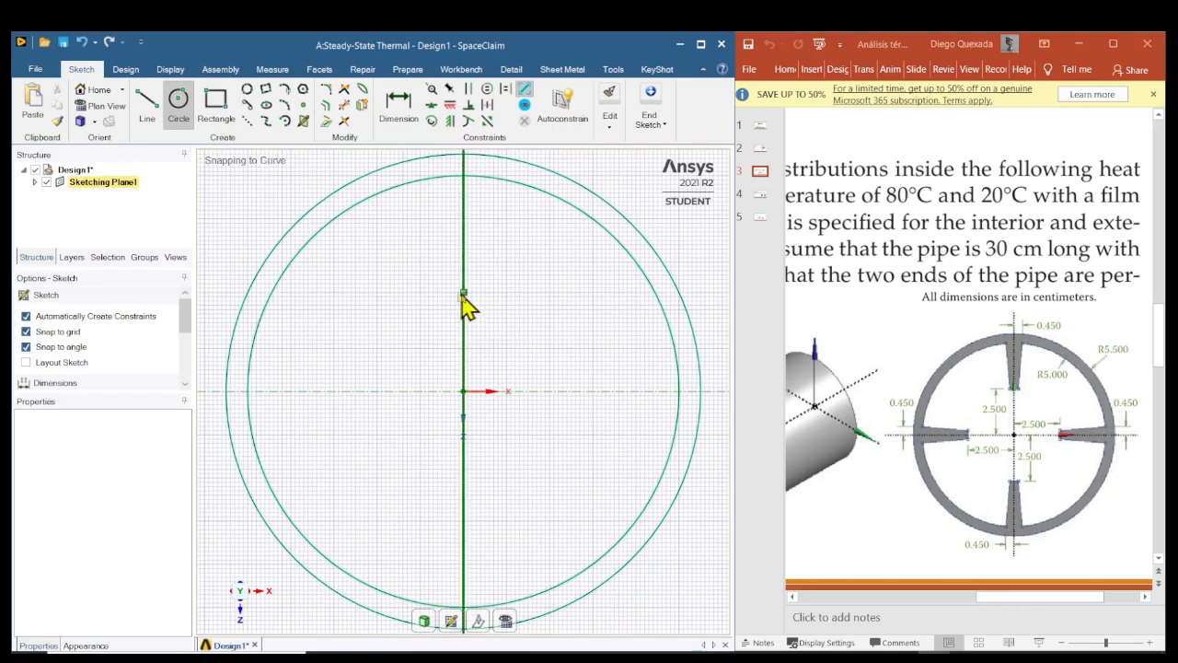
Draw two steep crossing lines through the origin, spanning the inner circle and leaning about 10° either side of the vertical axis
left_click(149, 109)
left_click(429, 182)
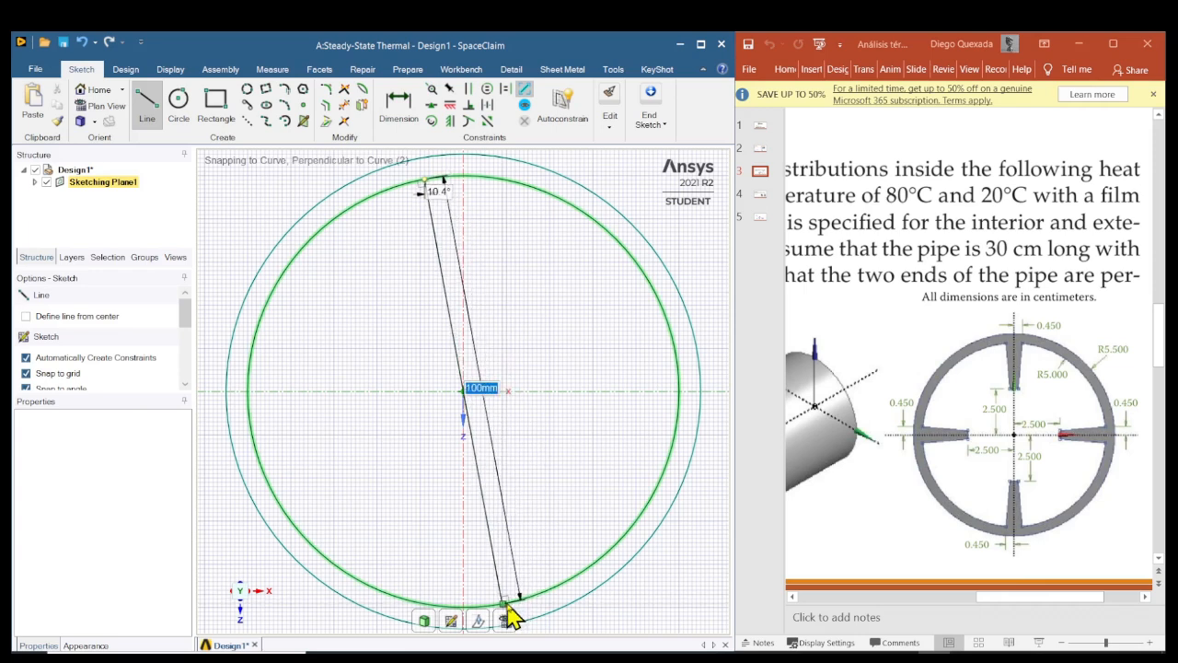
left_click(504, 605)
left_click(498, 178)
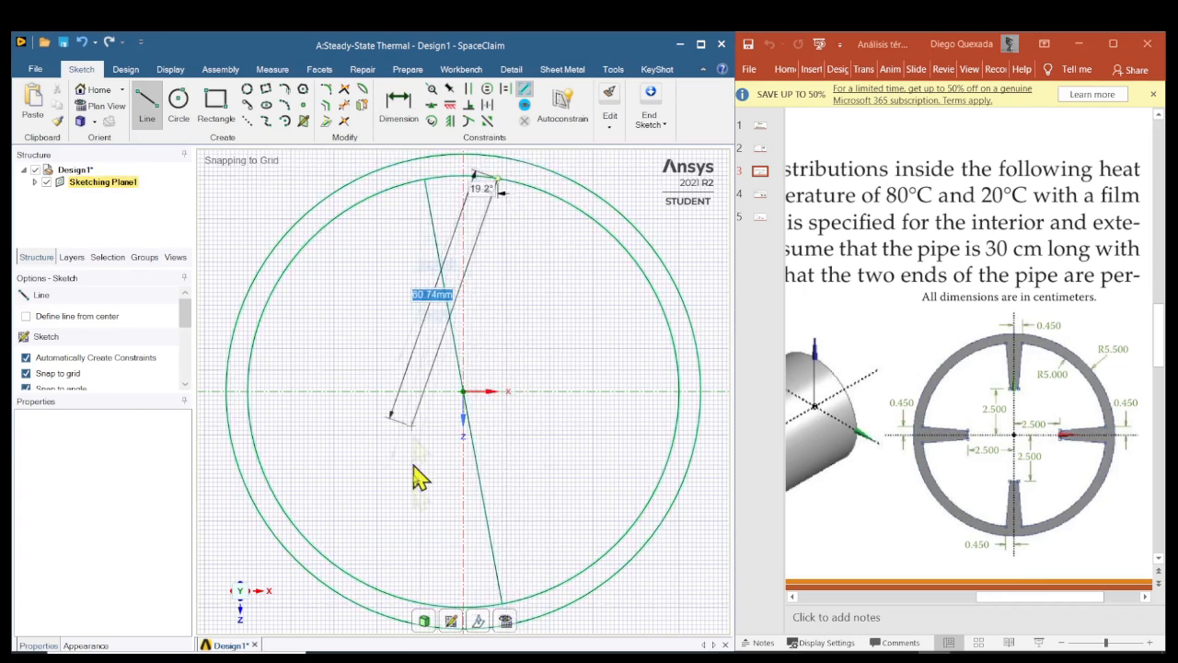
left_click(430, 605)
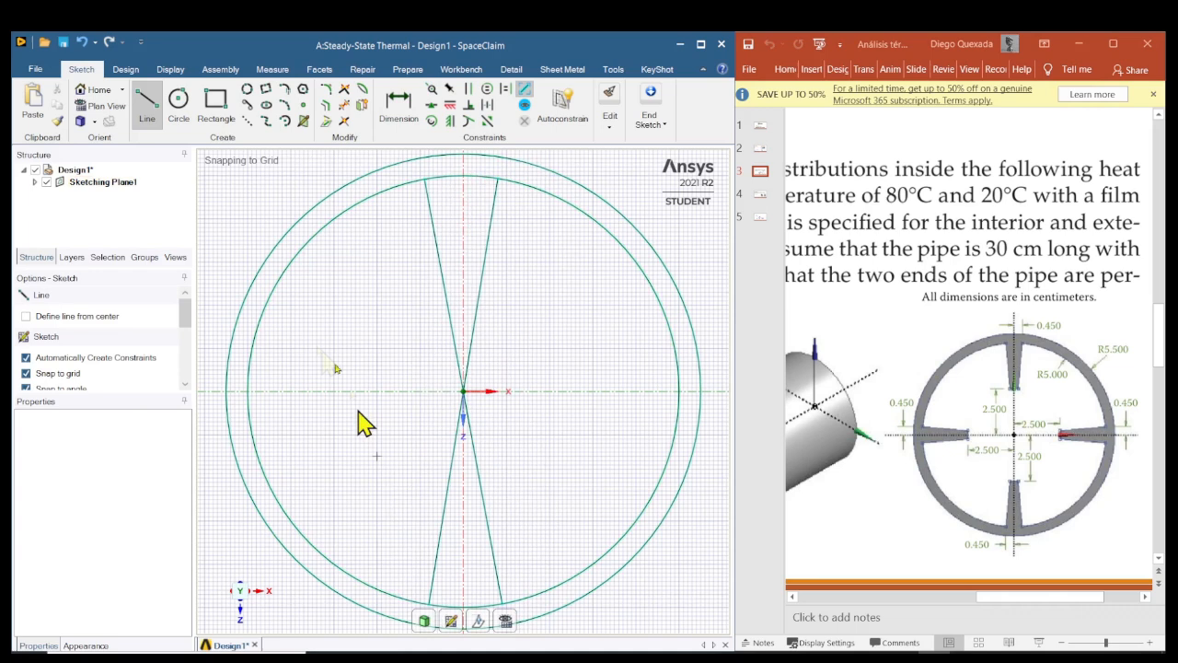
Draw two shallow crossing lines through the origin, spanning the inner circle on either side of the horizontal axis
left_click(253, 359)
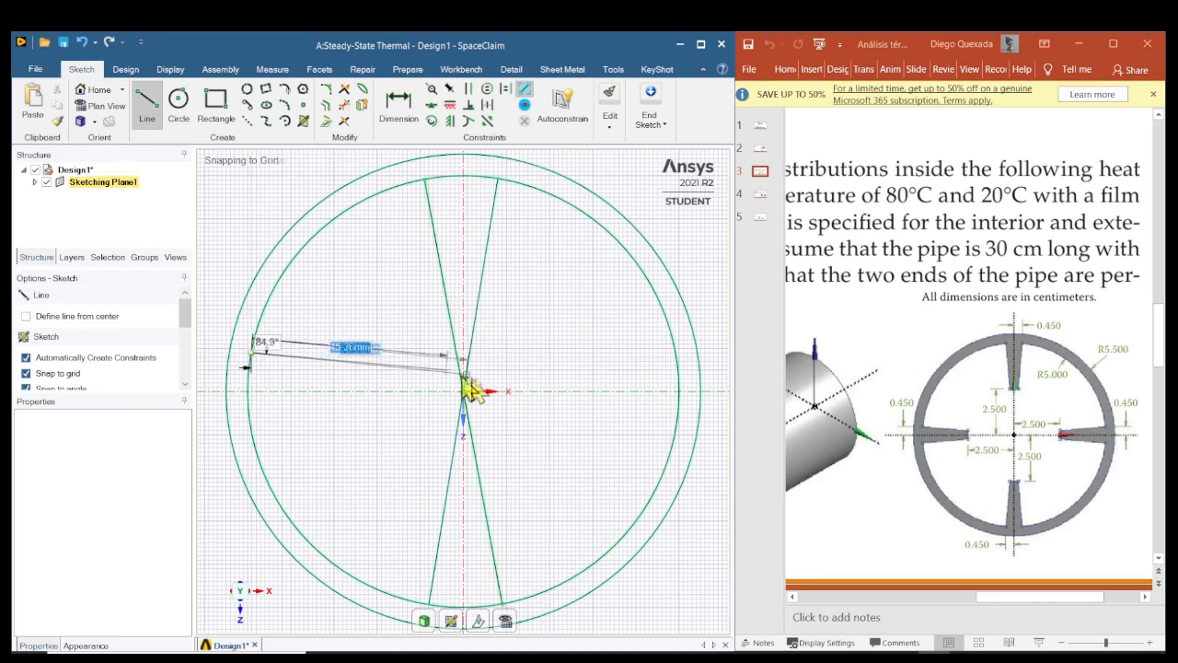
left_click(676, 431)
left_click(254, 423)
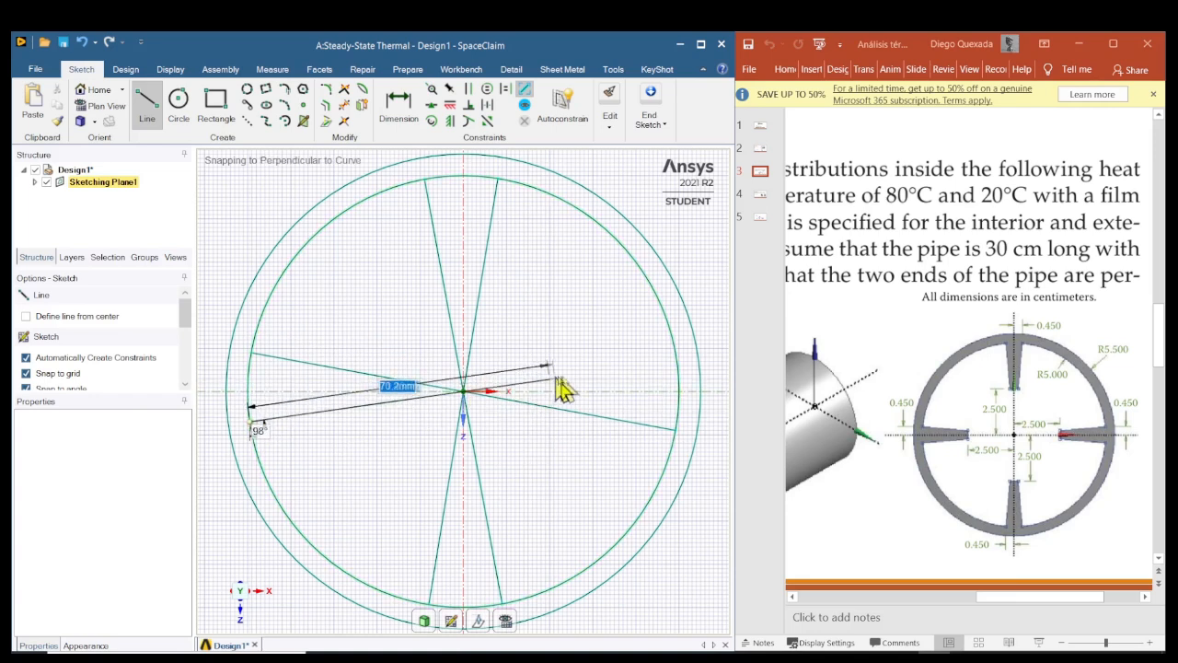
left_click(678, 364)
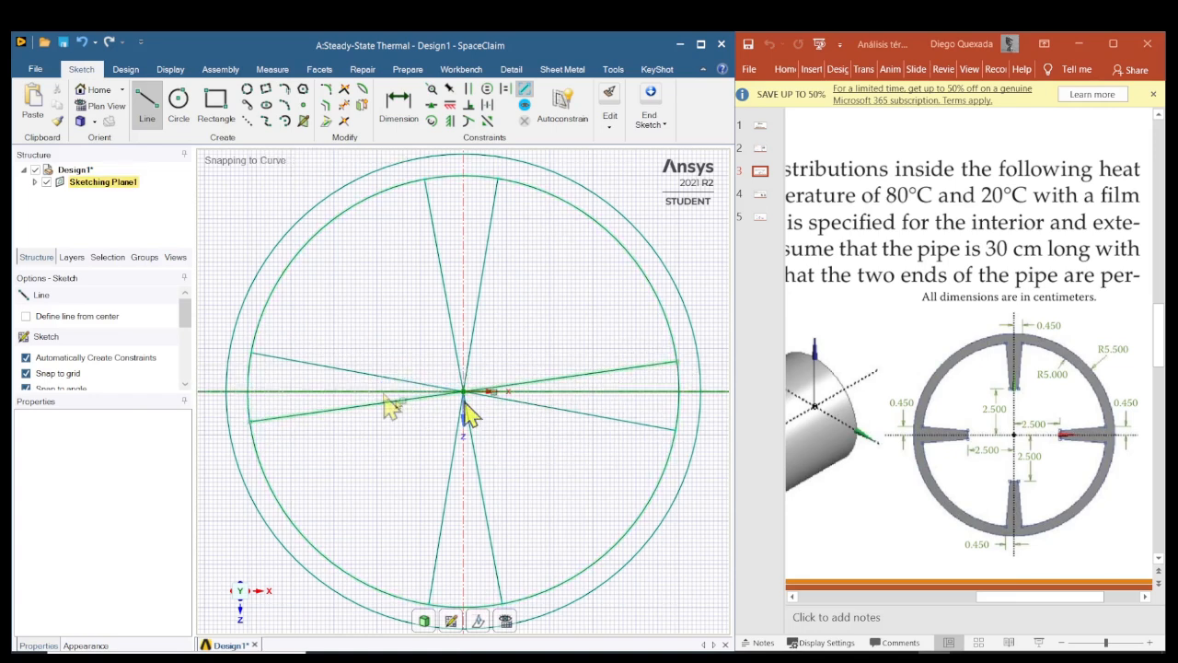
Dimension the diameters of the outer and inner circles
left_click(399, 109)
scroll(263, 230, "up", 3)
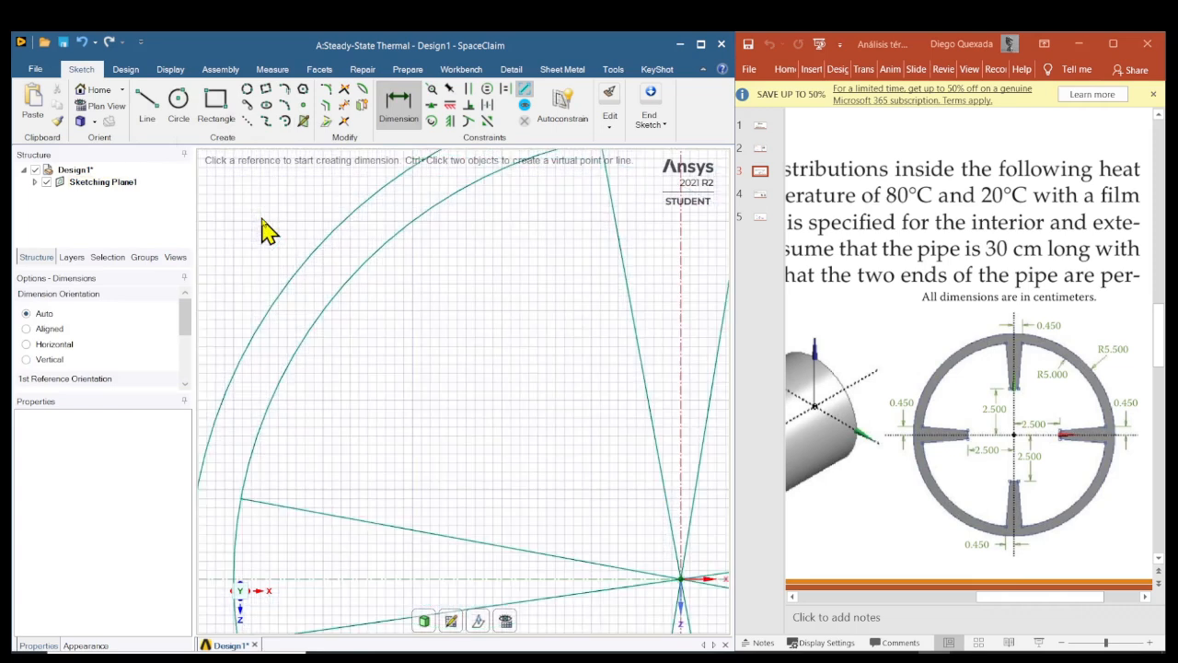
scroll(267, 230, "down", 5)
left_click(274, 241)
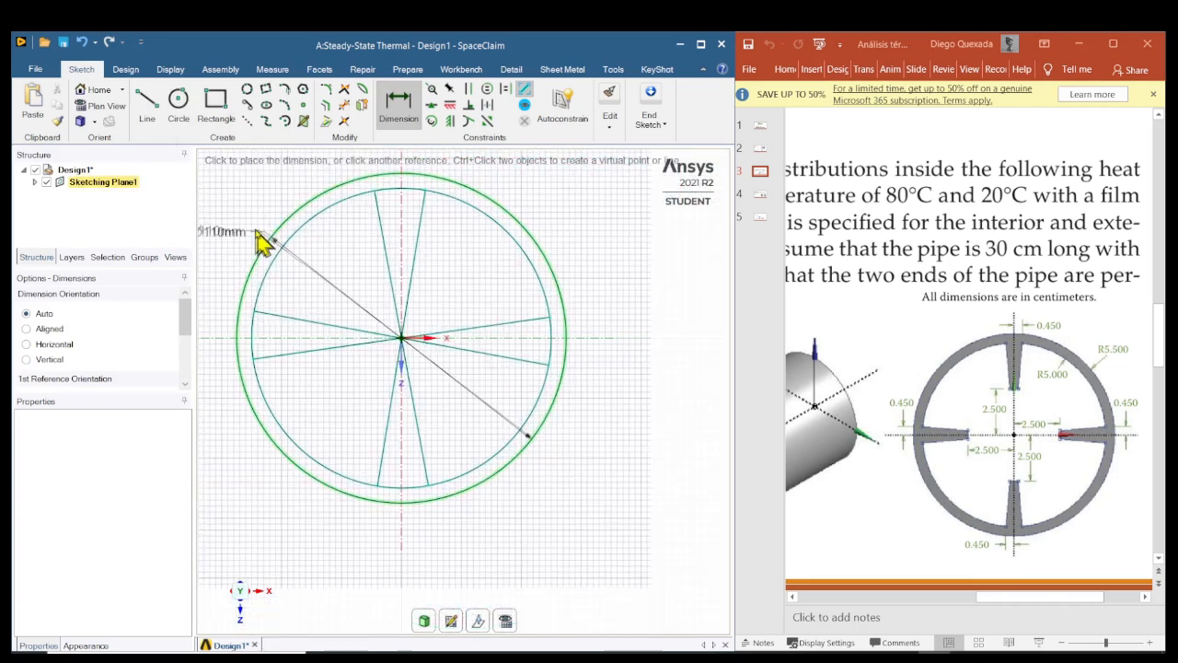
left_click(273, 221)
left_click(282, 259)
left_click(271, 227)
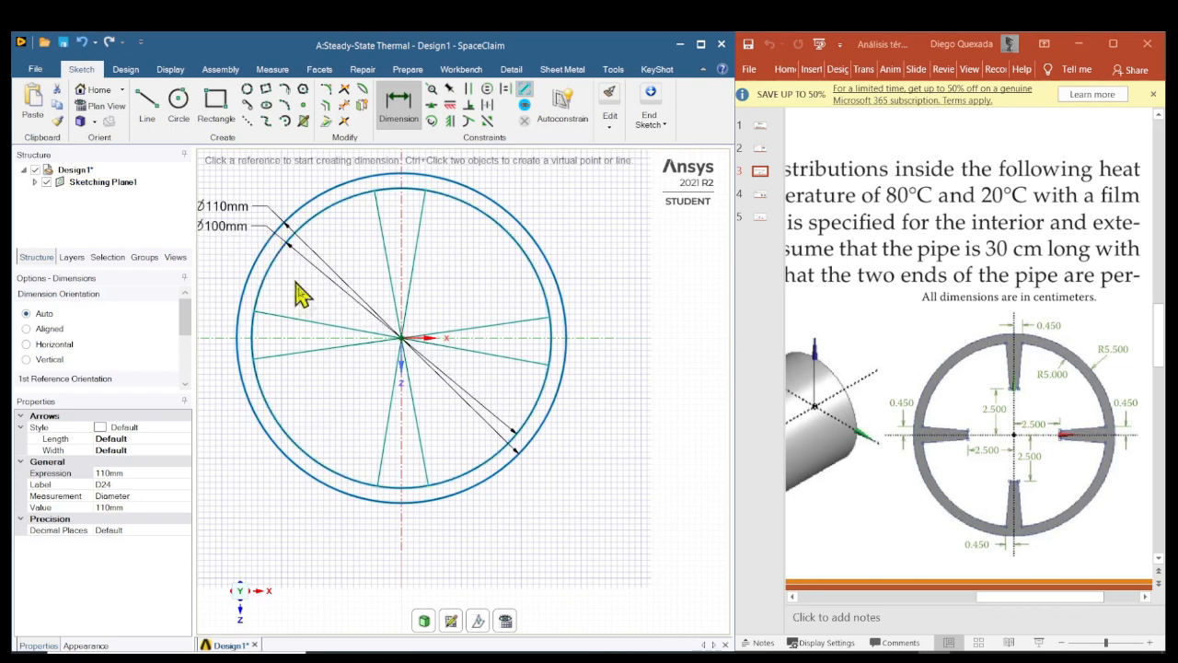
Dimension the upper-left end of the shallow line to the horizontal axis and set the distance to 4.5 mm
left_click(254, 312)
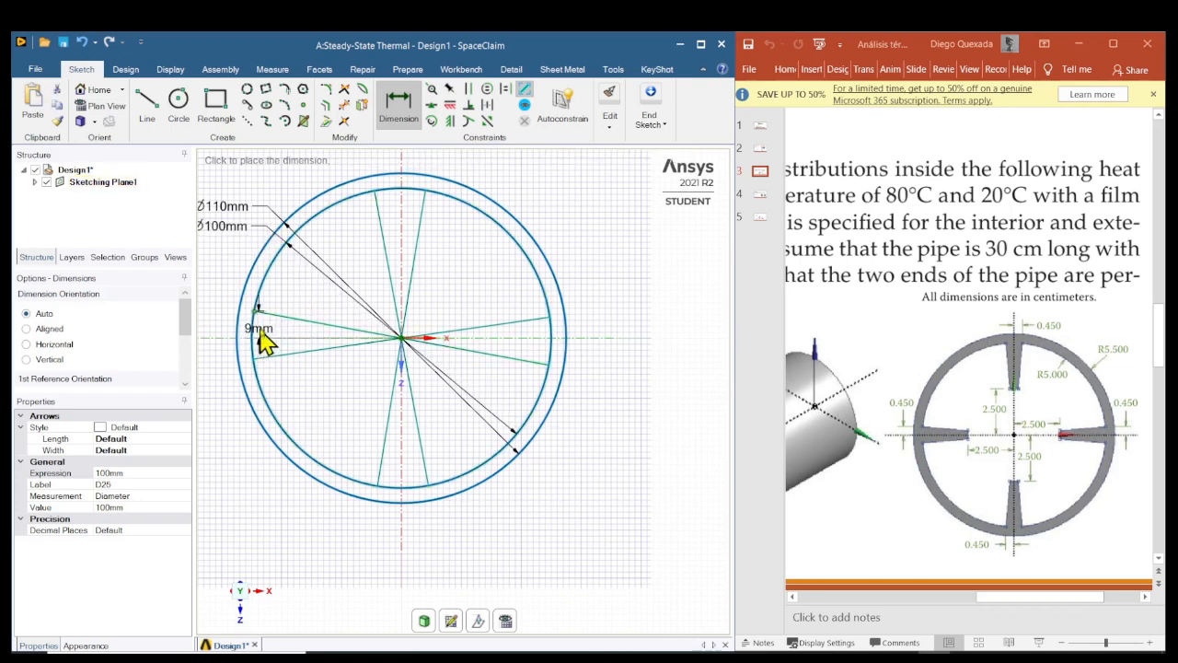
left_click(257, 337)
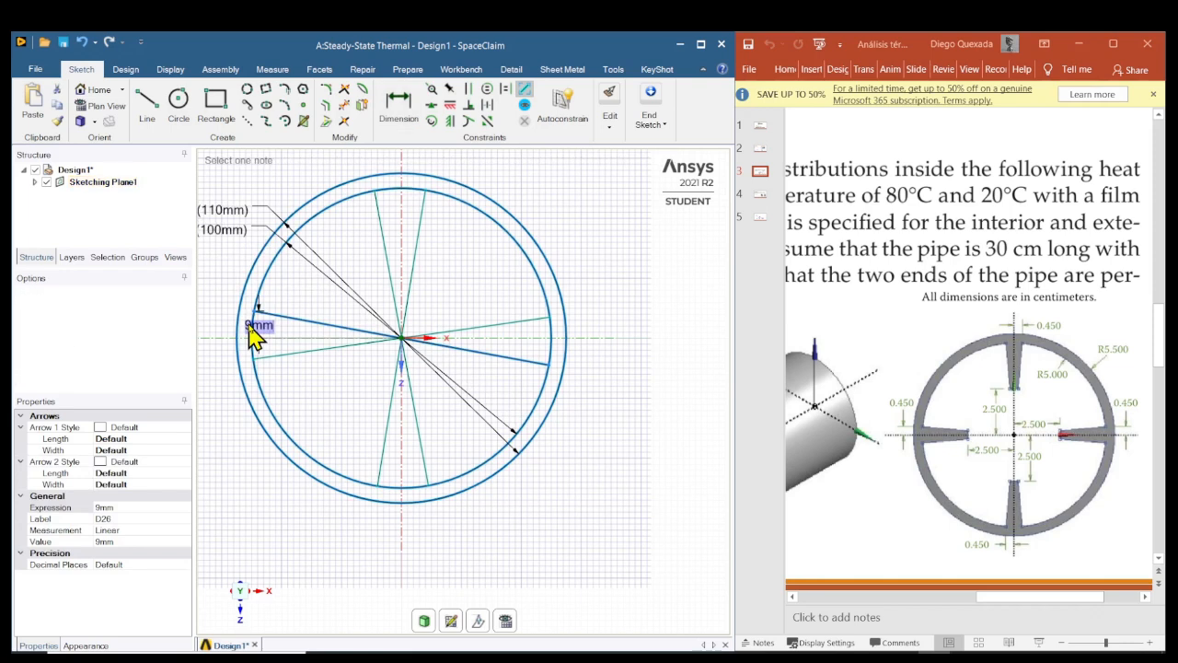
key("Return")
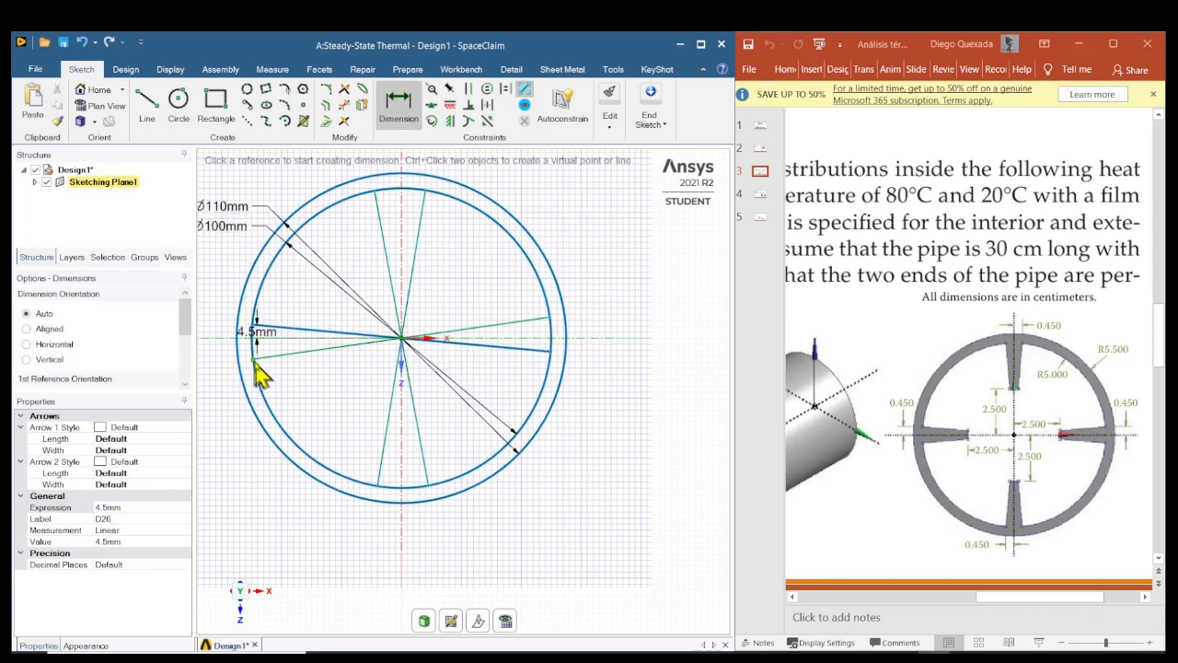
Dimension the lower-left end of the other shallow line to the horizontal axis and set the distance to 4.5 mm
left_click(254, 359)
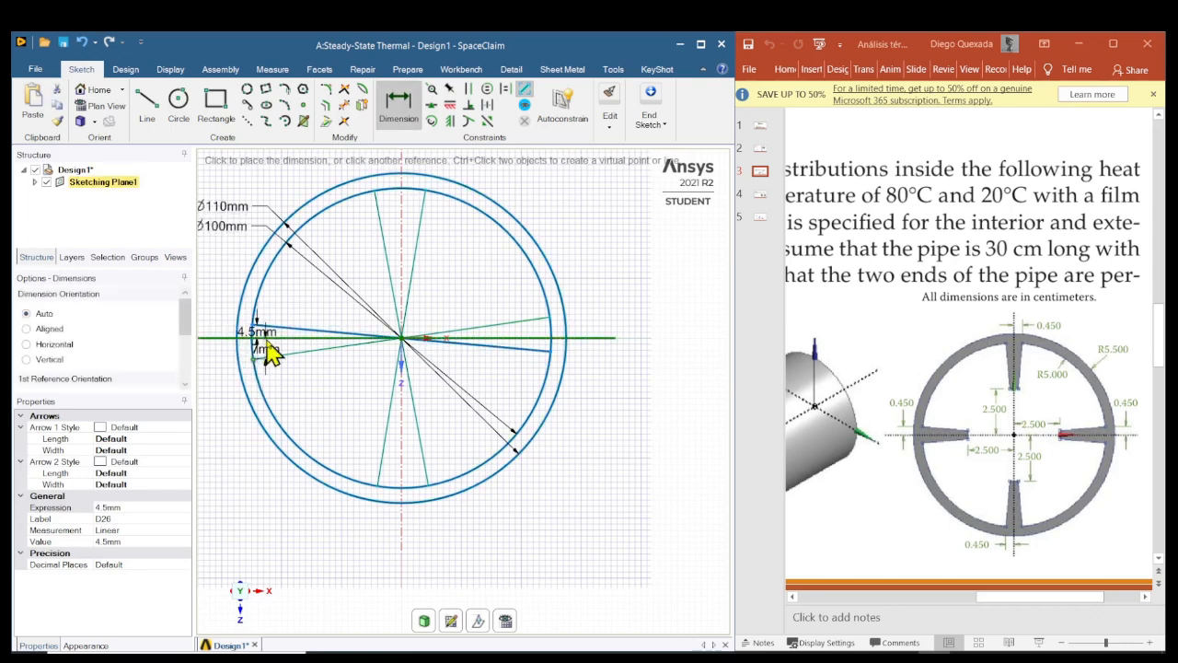
left_click(266, 339)
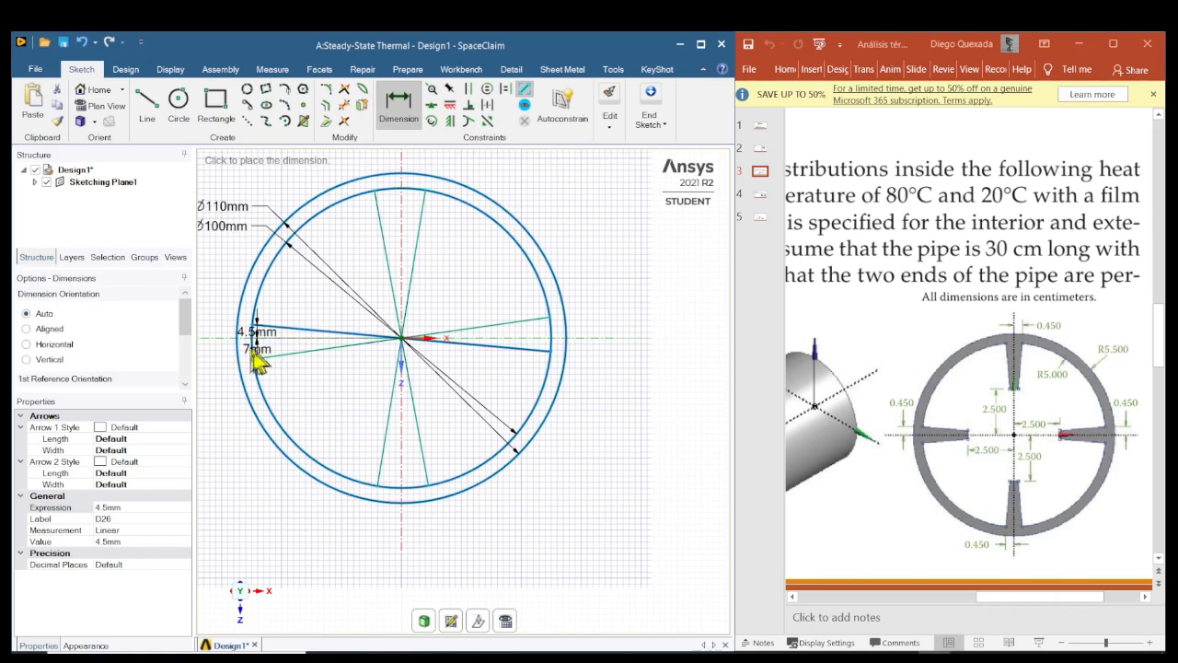
left_click(236, 363)
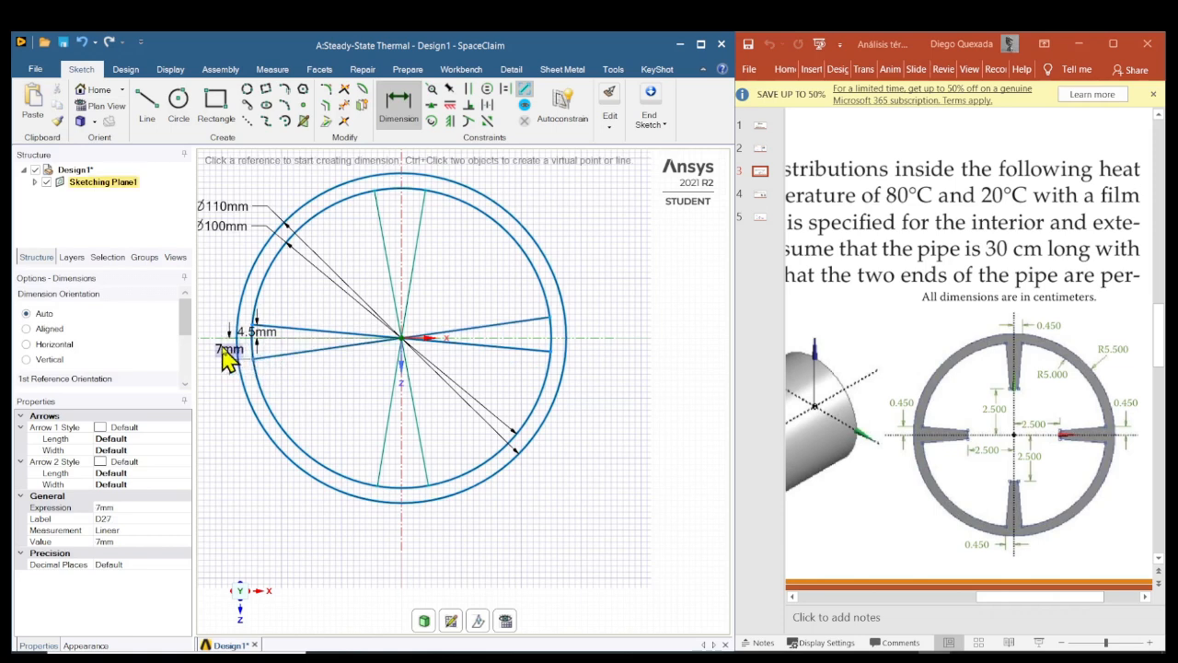
key("Escape")
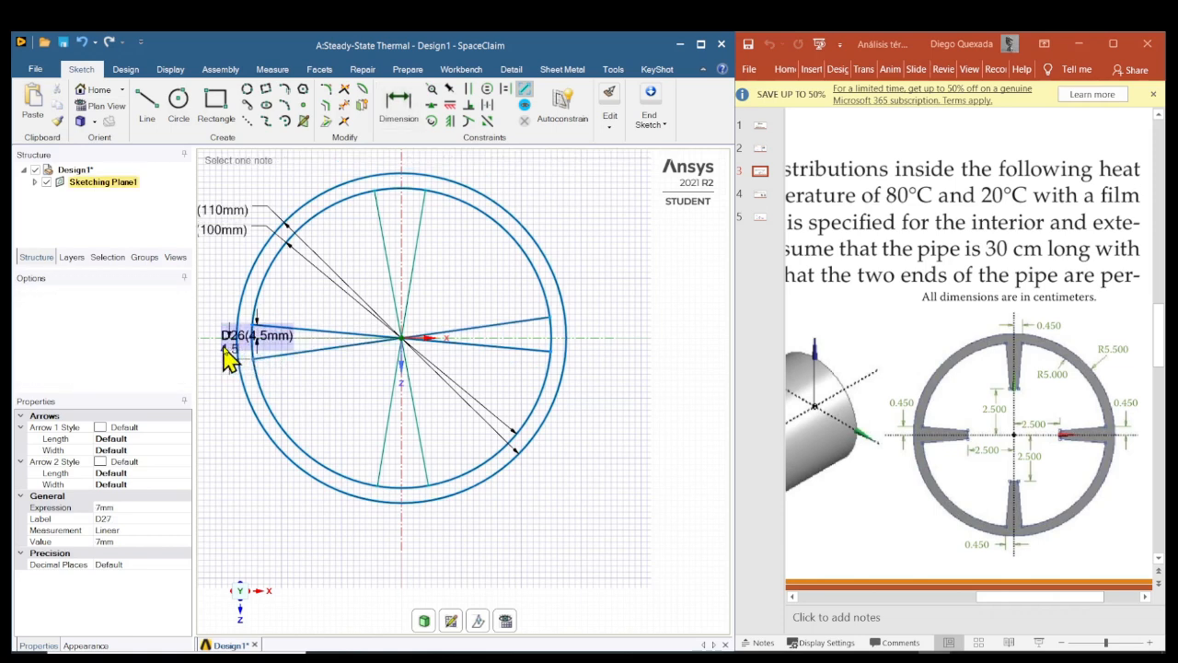
key("Return")
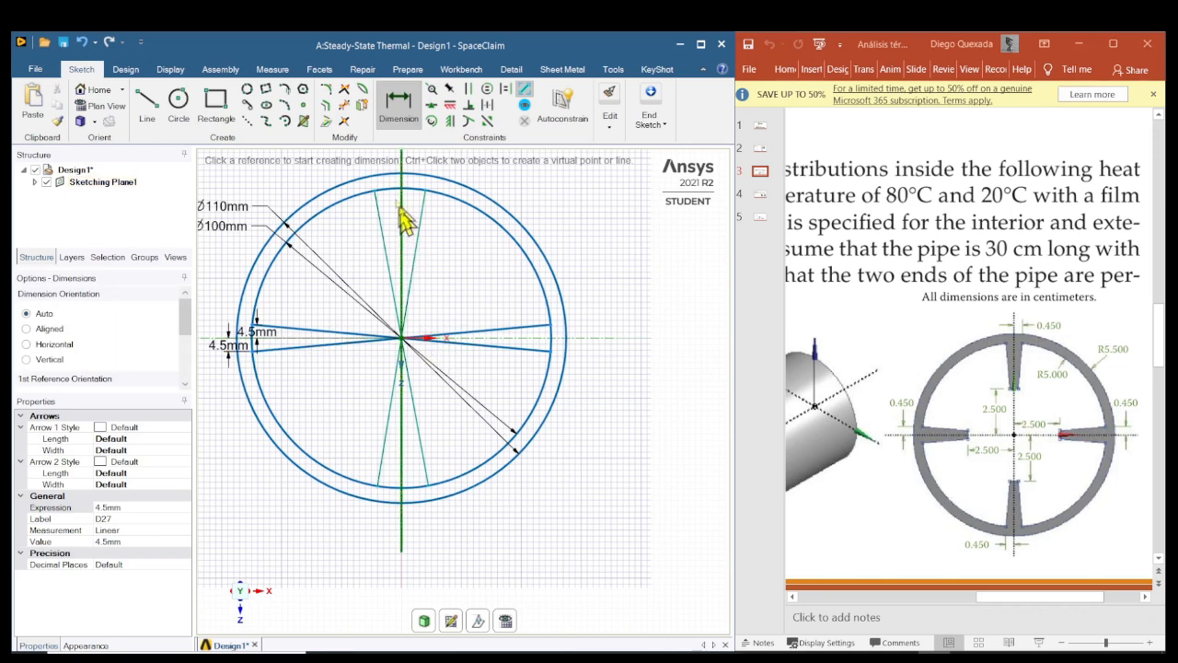
Dimension the upper end of the left-leaning steep line to the vertical axis and set the distance to 4.5 mm
left_click(373, 191)
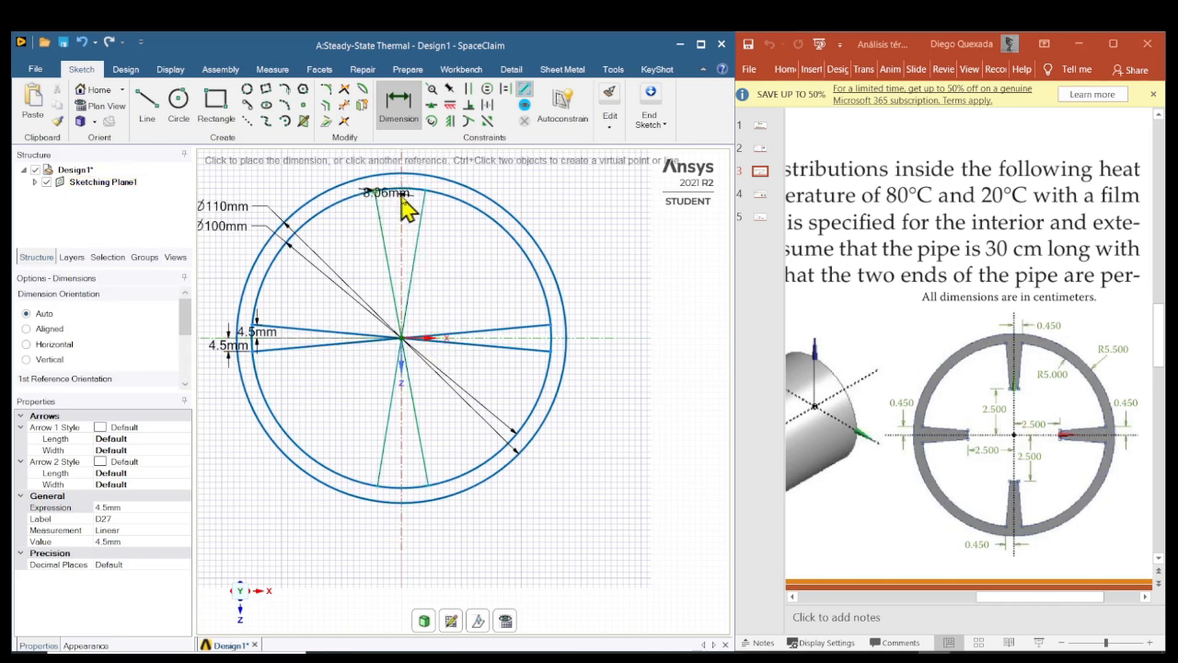
left_click(401, 195)
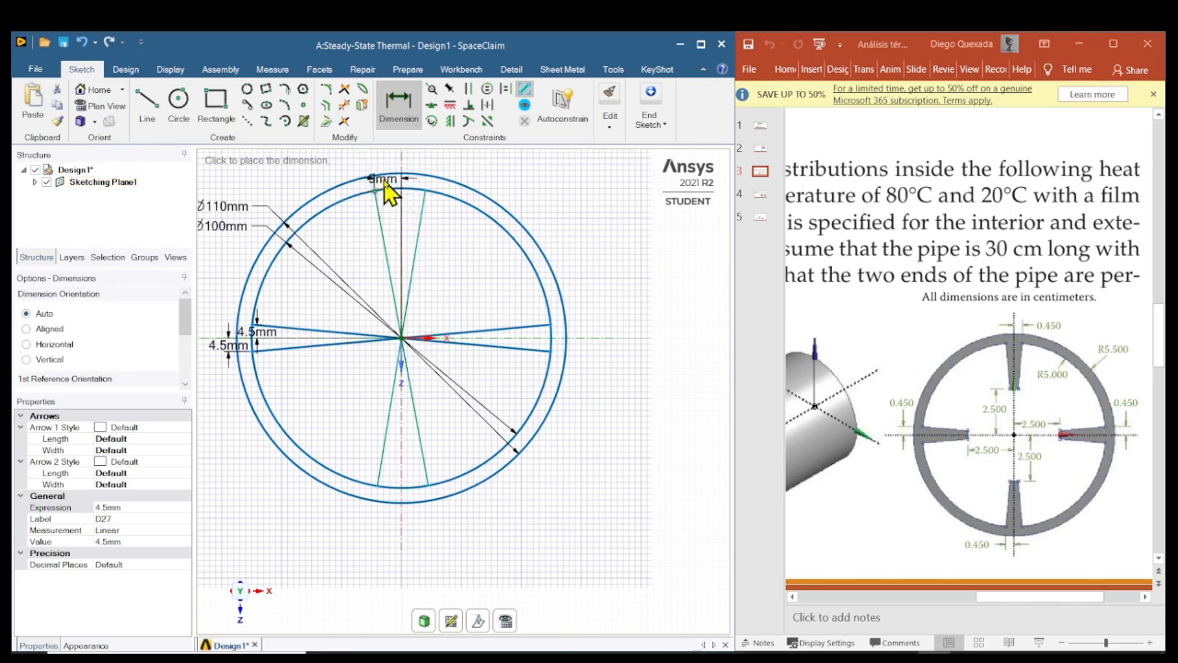
left_click(385, 191)
key("Escape")
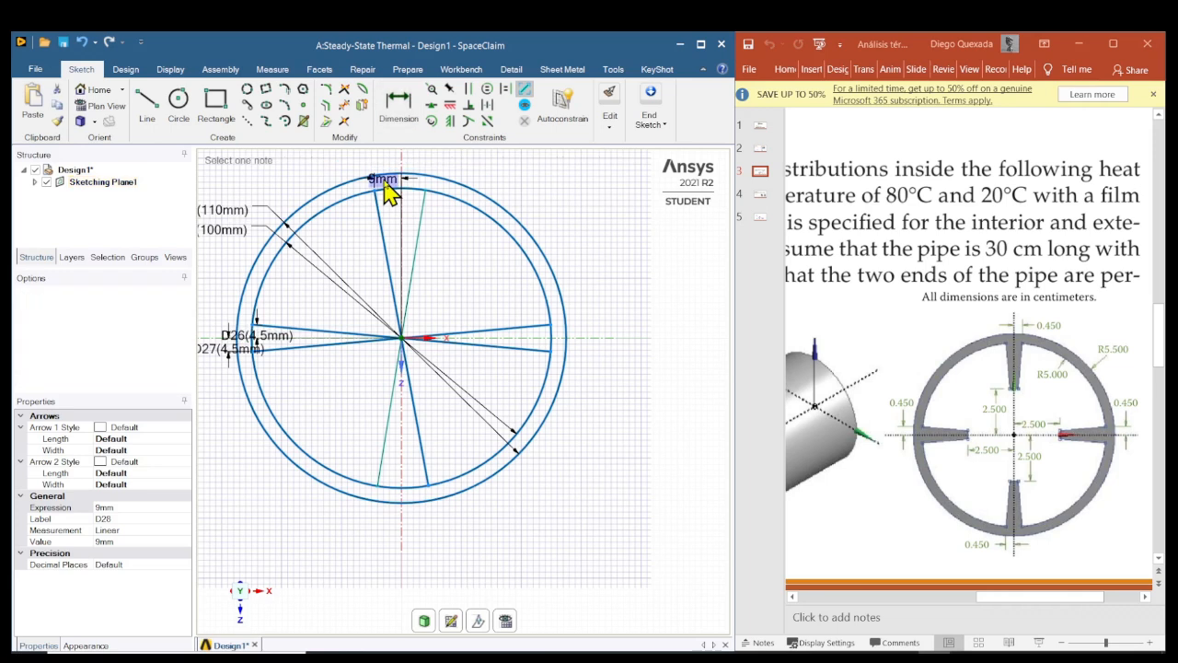
key("Return")
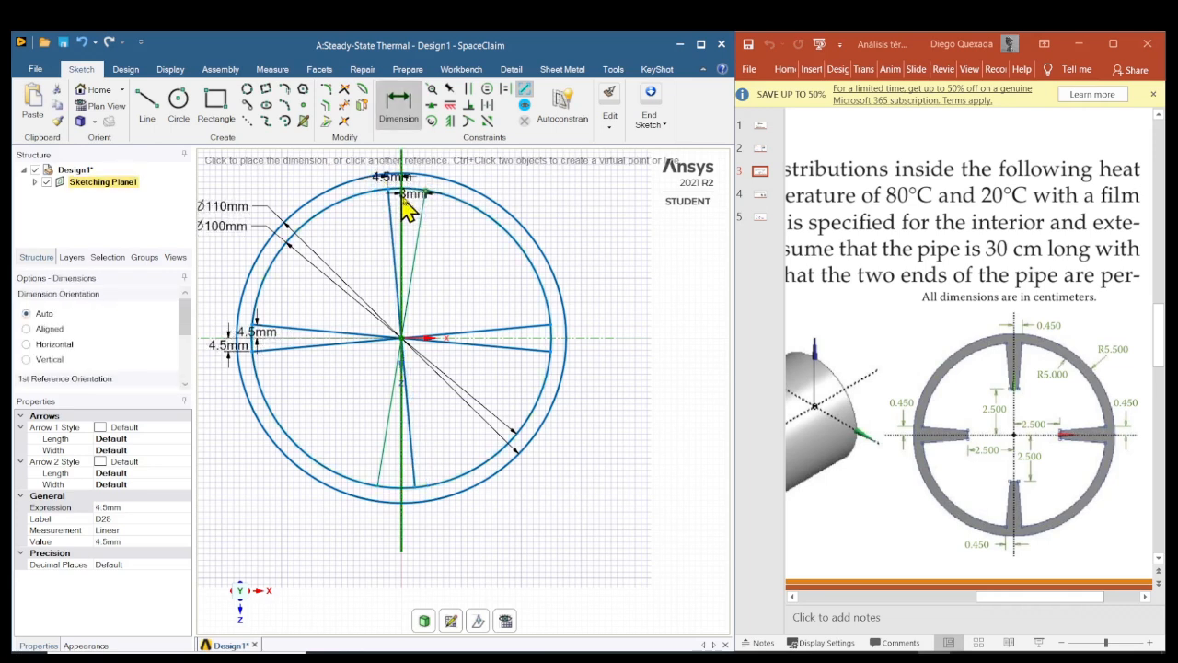
Dimension the upper end of the right-leaning steep line to the vertical axis and set the distance to 4.5 mm
left_click(412, 207)
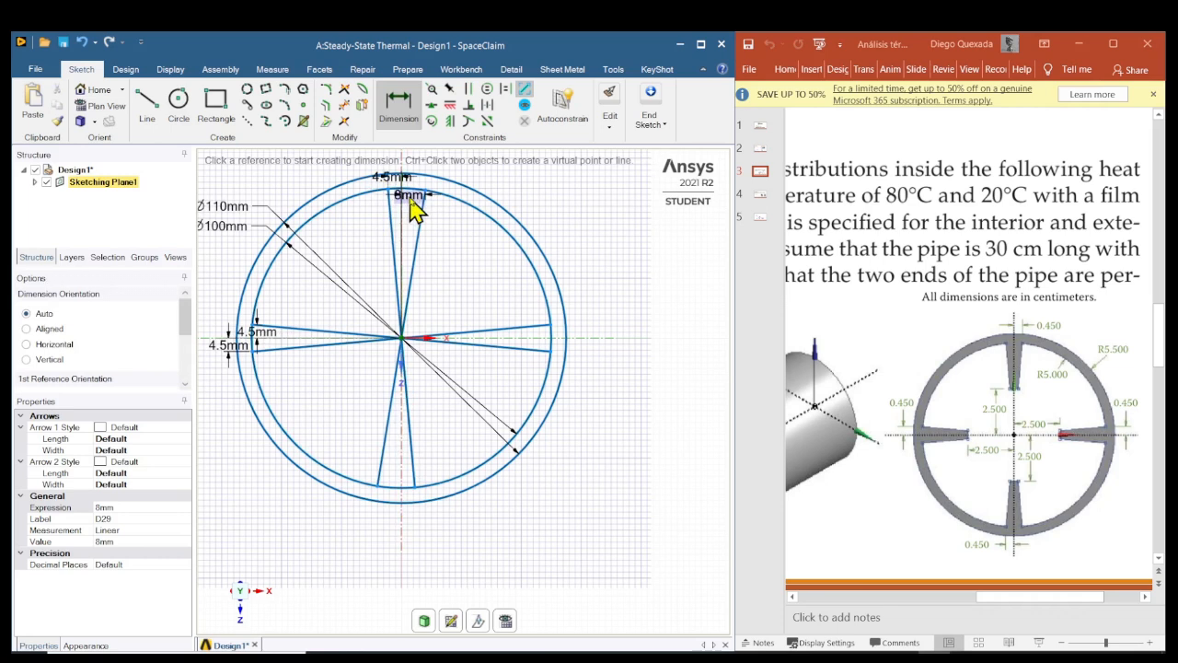
key("Escape")
key("d")
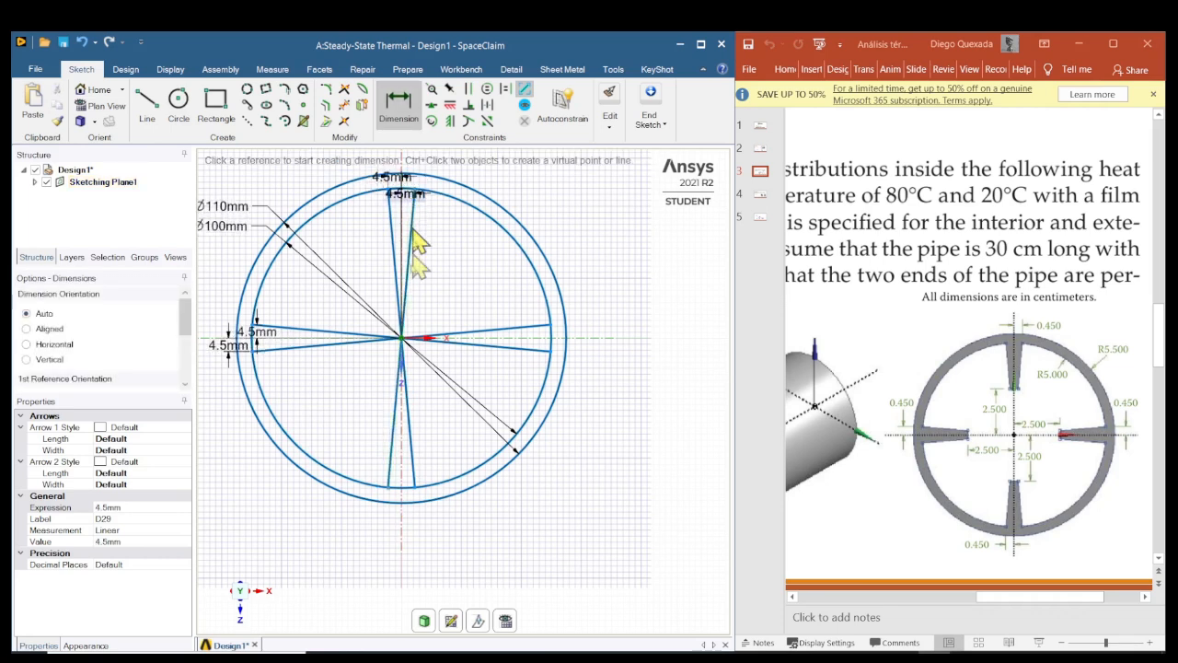
Draw two 25 mm construction lines from the origin, one downward along the vertical axis and one leftward along the horizontal axis
key("l")
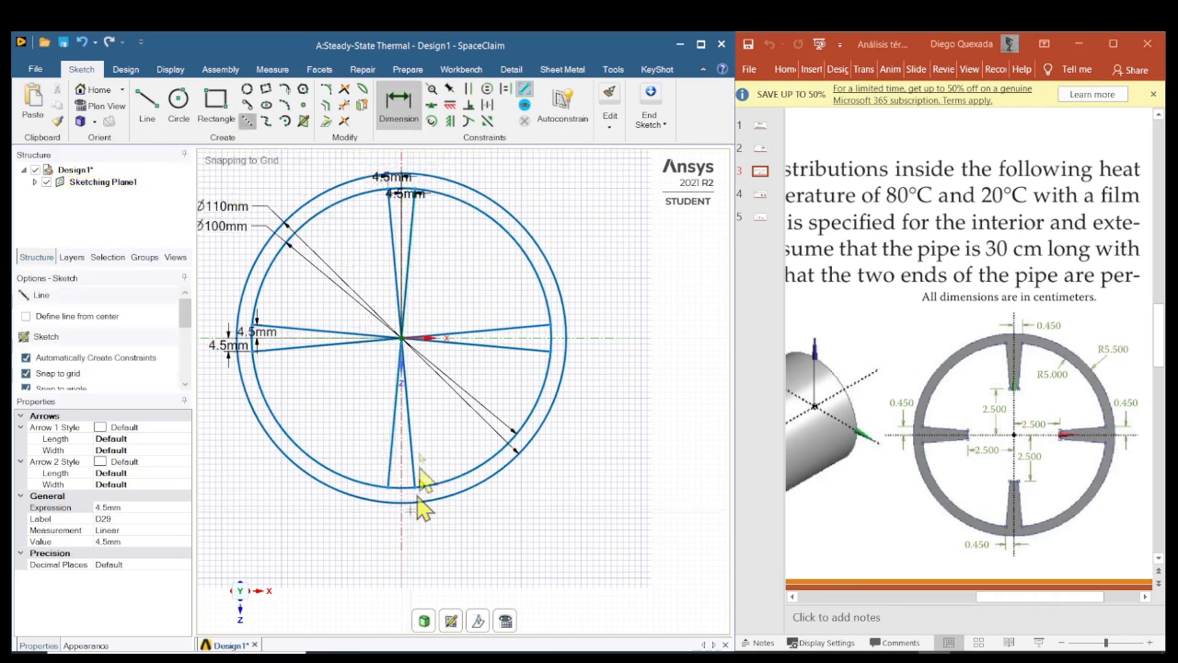
left_click(402, 338)
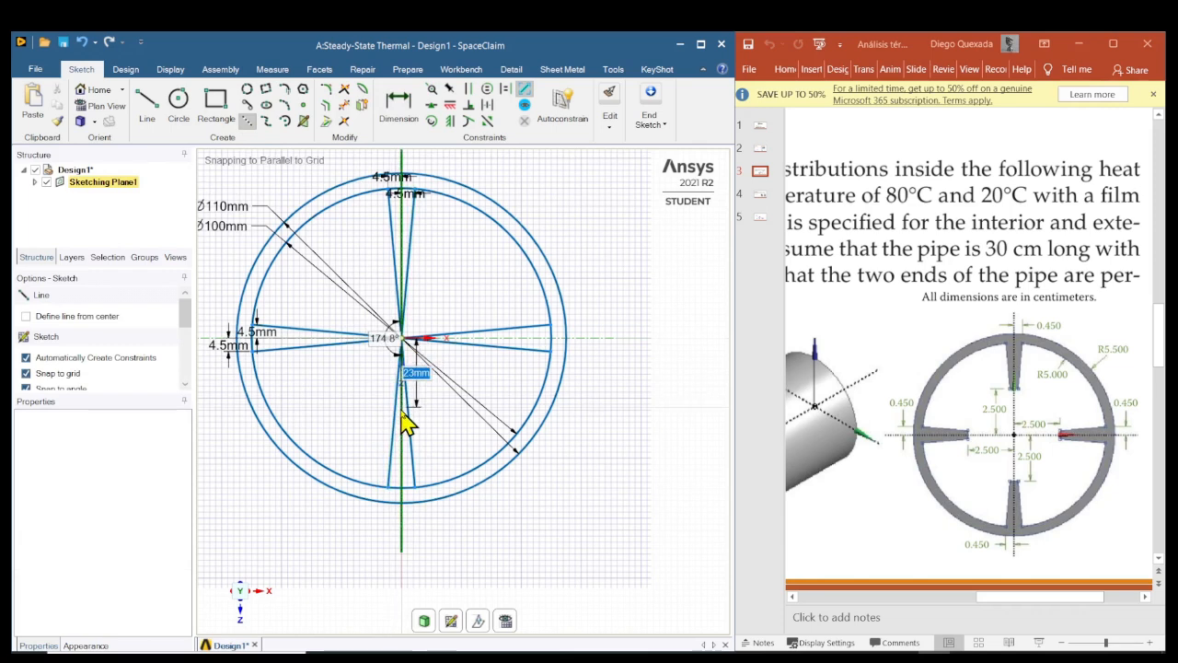
left_click(402, 413)
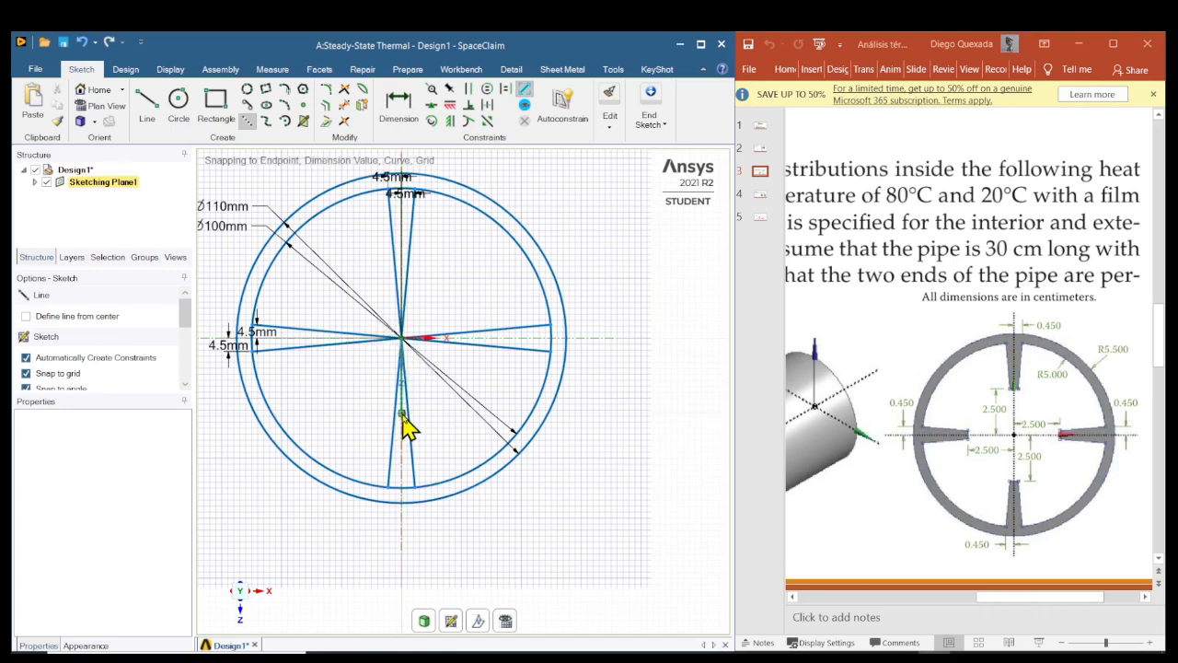
left_click(403, 339)
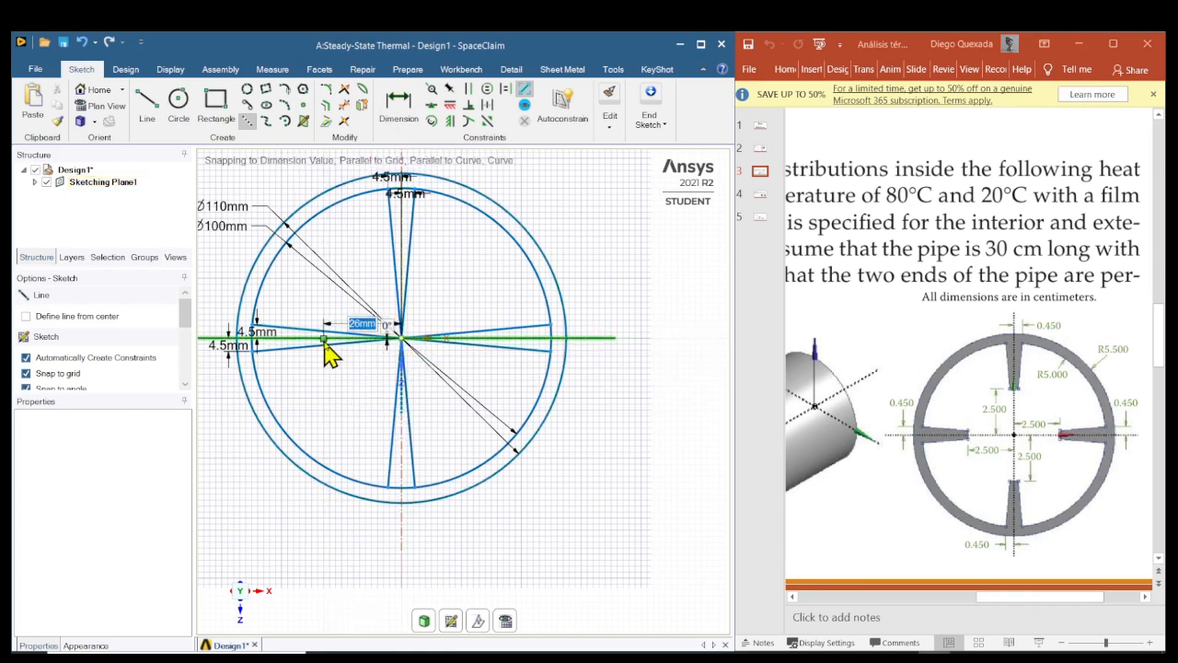
left_click(324, 340)
Draw two more 25 mm construction lines from the origin, one rightward along the horizontal axis and one upward along the vertical axis
left_click(401, 340)
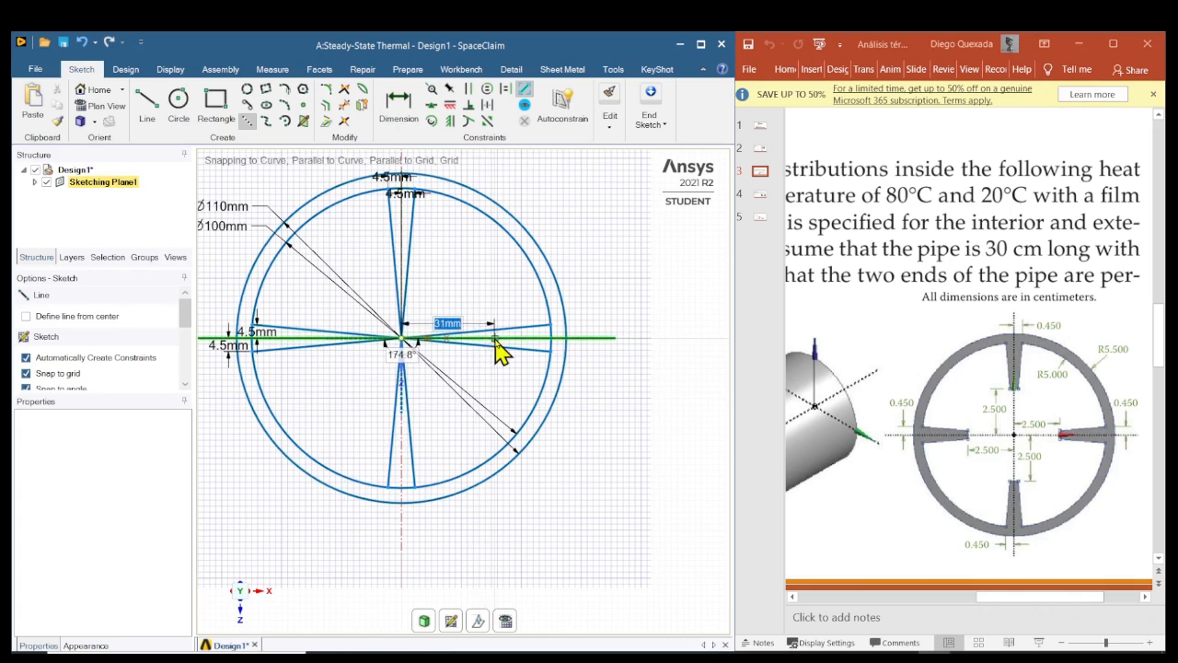
left_click(512, 355)
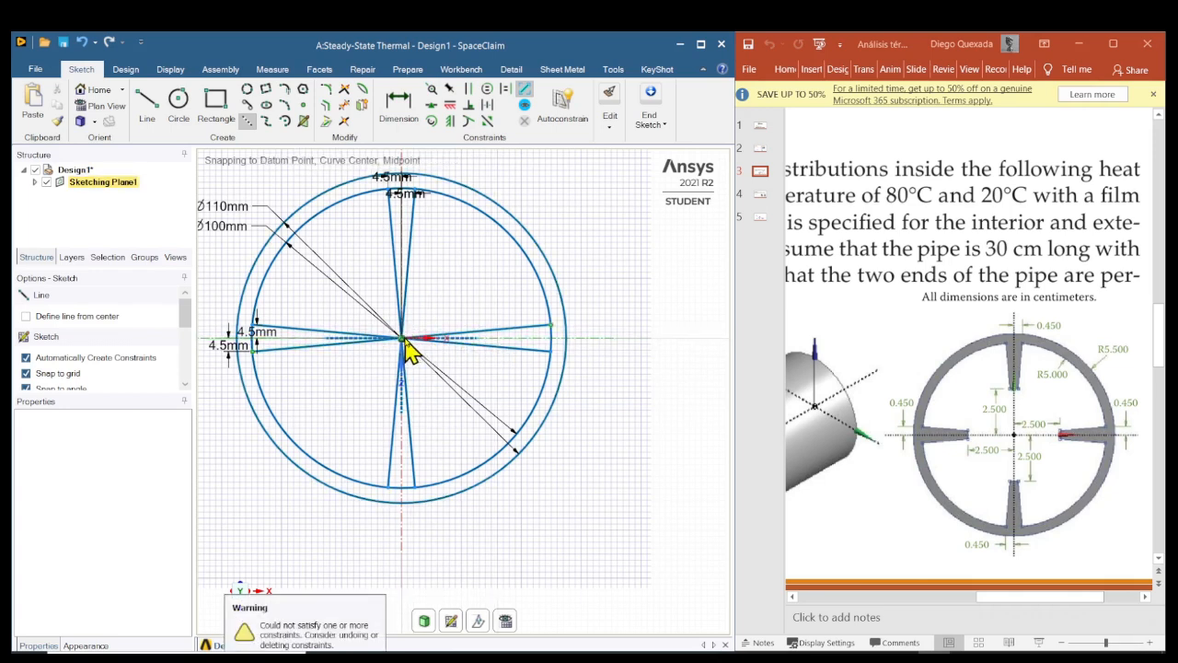
left_click(403, 339)
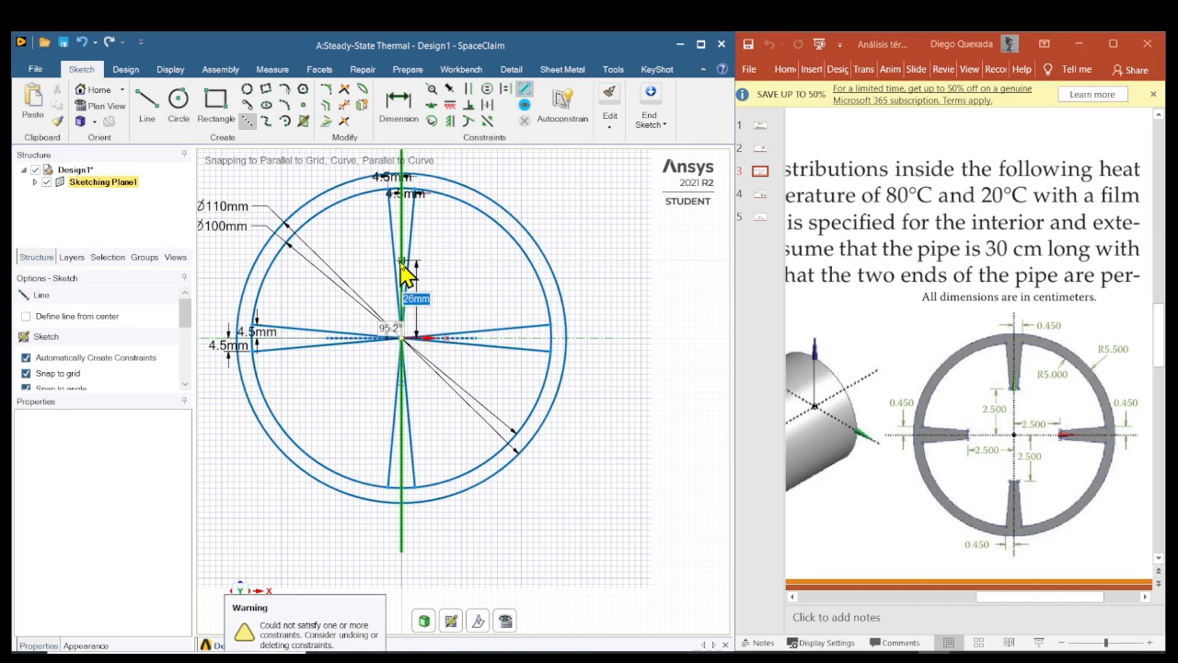
type("25")
left_click(401, 262)
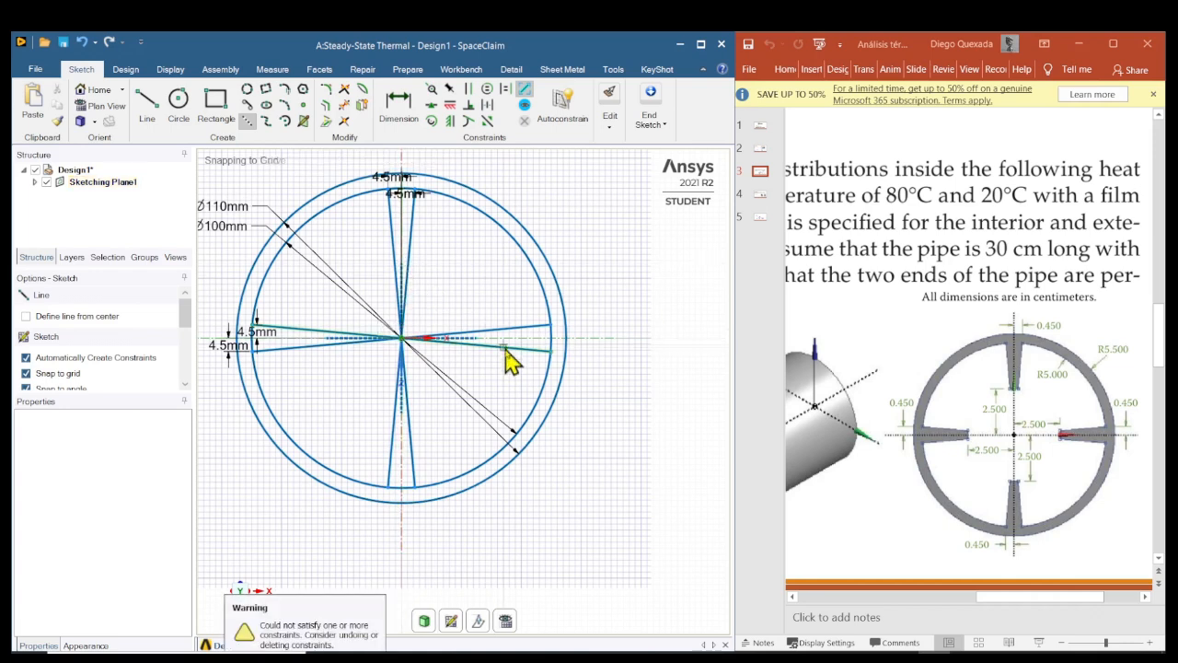
left_click(477, 338)
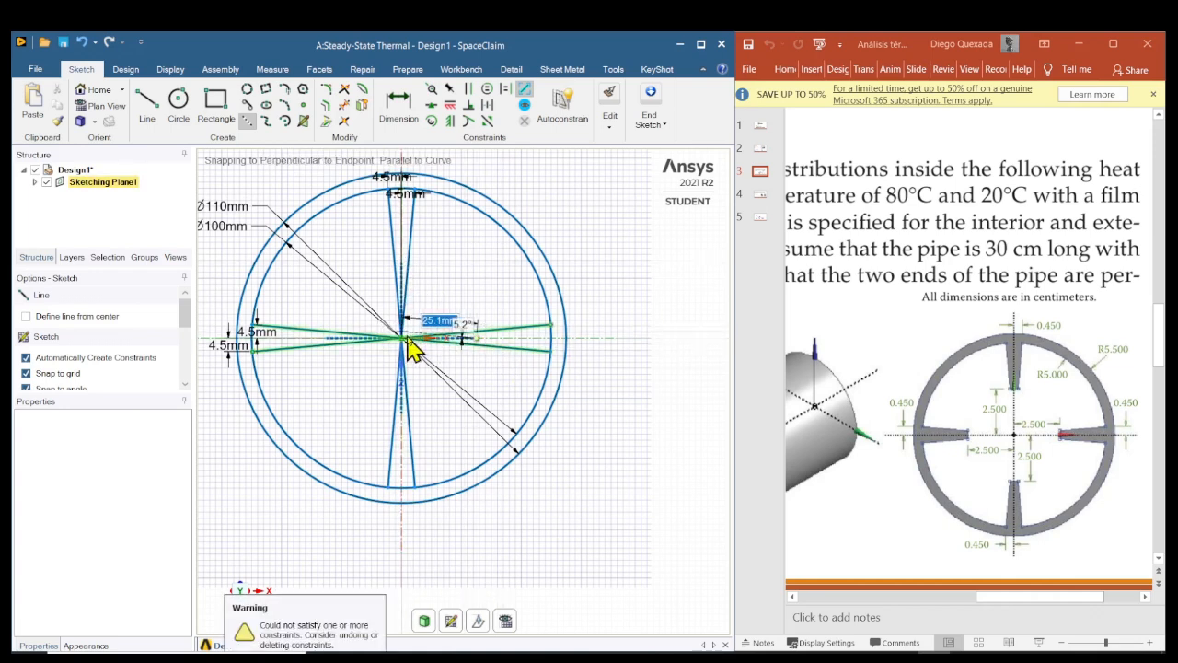
key("Escape")
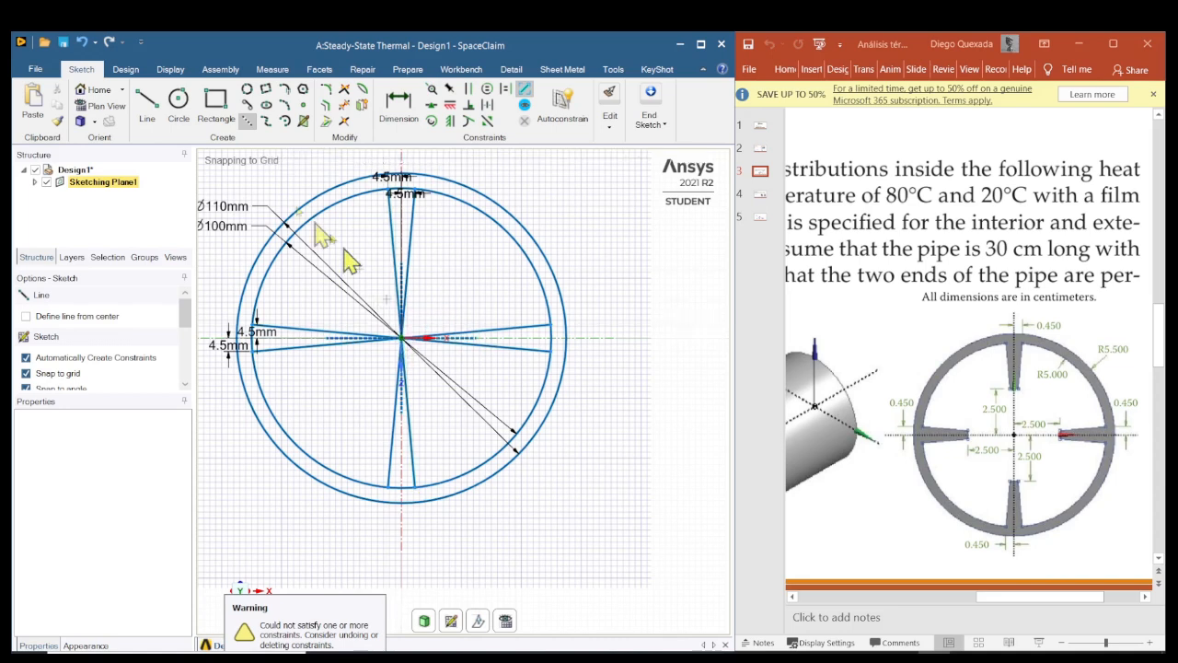
Draw a vertical line across the left rib through the end of its construction line, joining both slanted edges
left_click(147, 103)
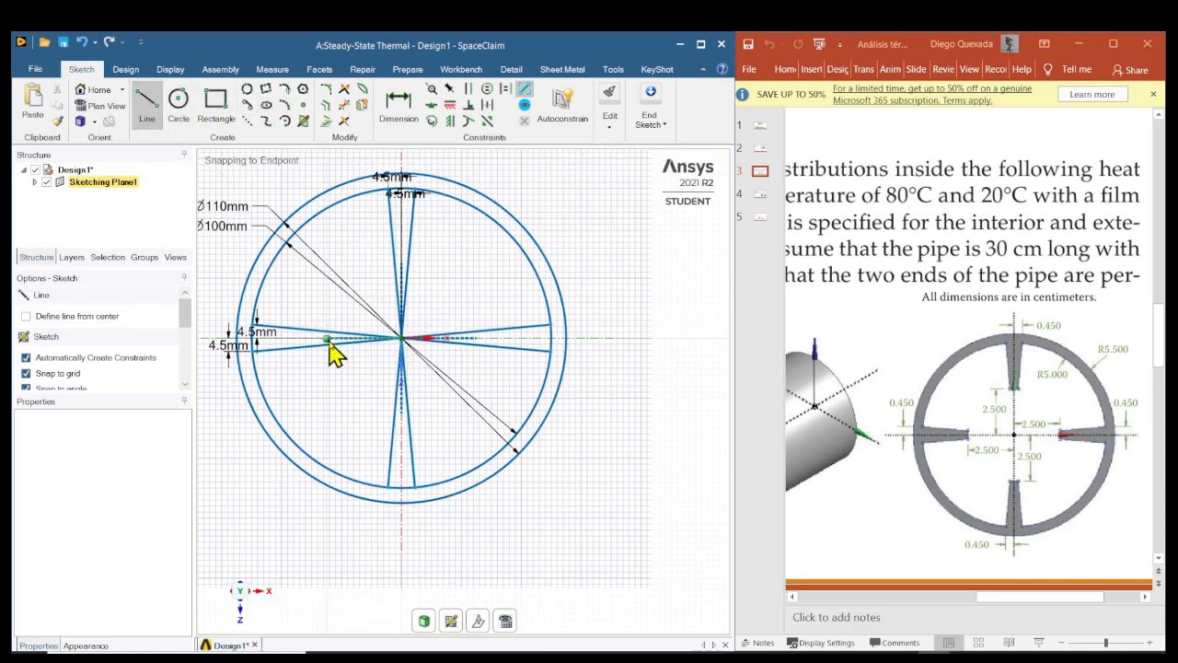
scroll(326, 339, "up", 5)
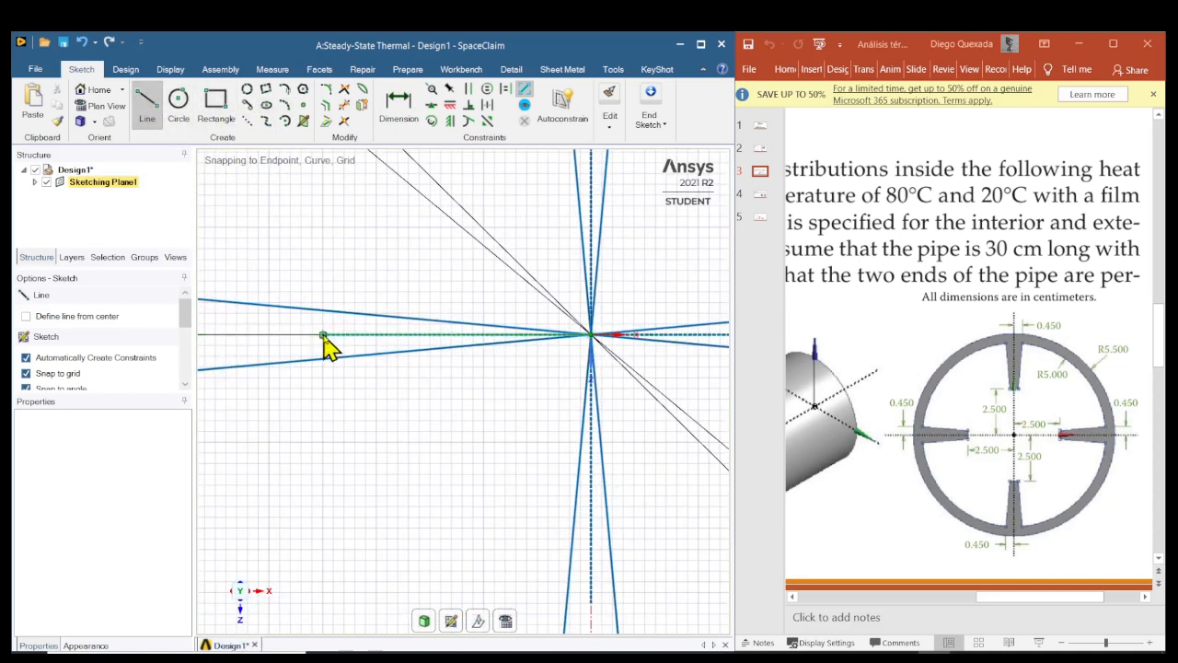
left_click(324, 359)
left_click(323, 311)
Draw a horizontal line across the lower rib at the end of its construction line, joining both slanted edges
scroll(429, 476, "up", 2)
scroll(428, 476, "down", 3)
middle_click_drag(515, 525, 414, 358, "shift")
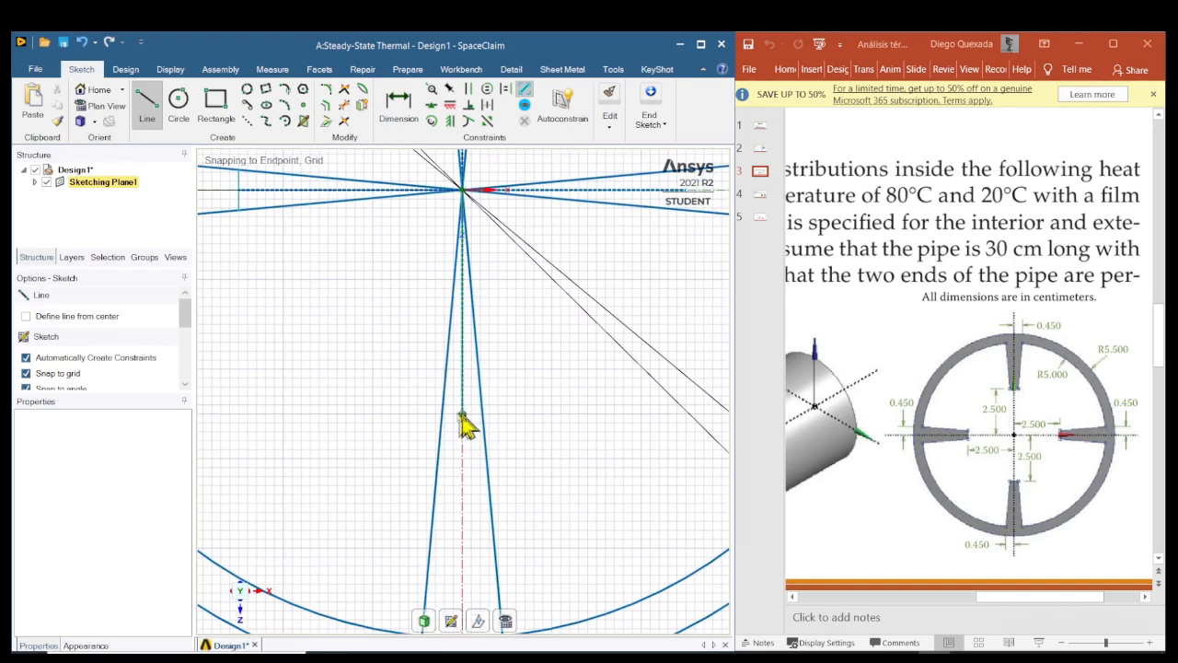
left_click(461, 415)
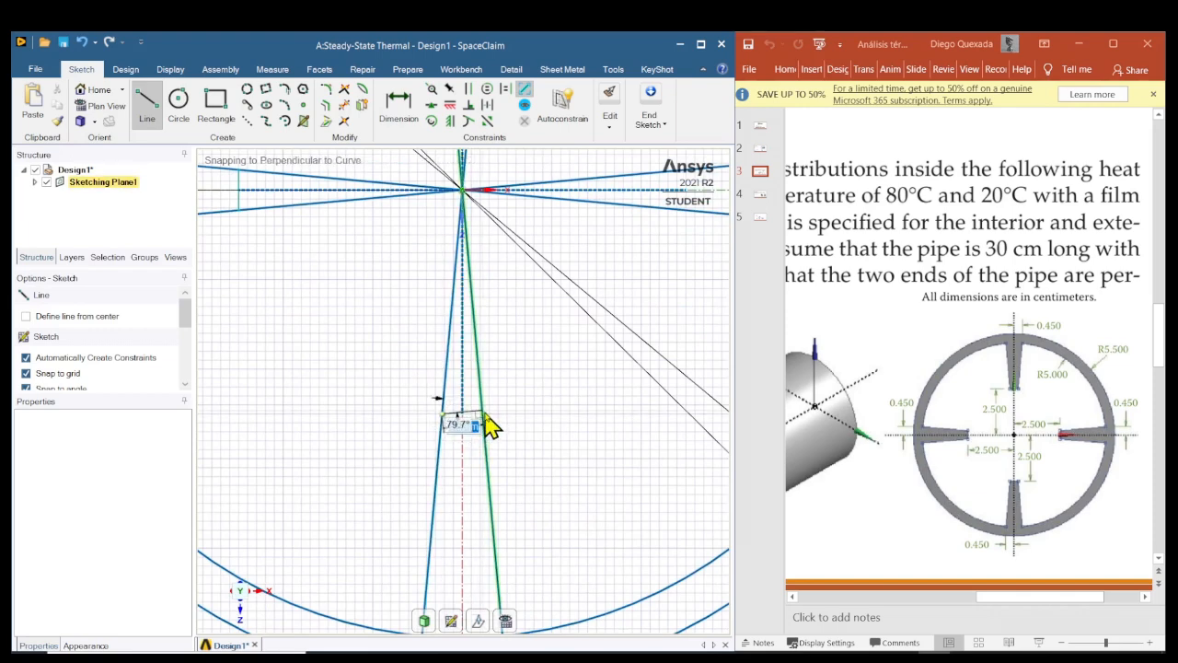
left_click(483, 415)
Draw a vertical line across the right rib at the end of its construction line, joining both slanted edges
scroll(545, 433, "up", 5)
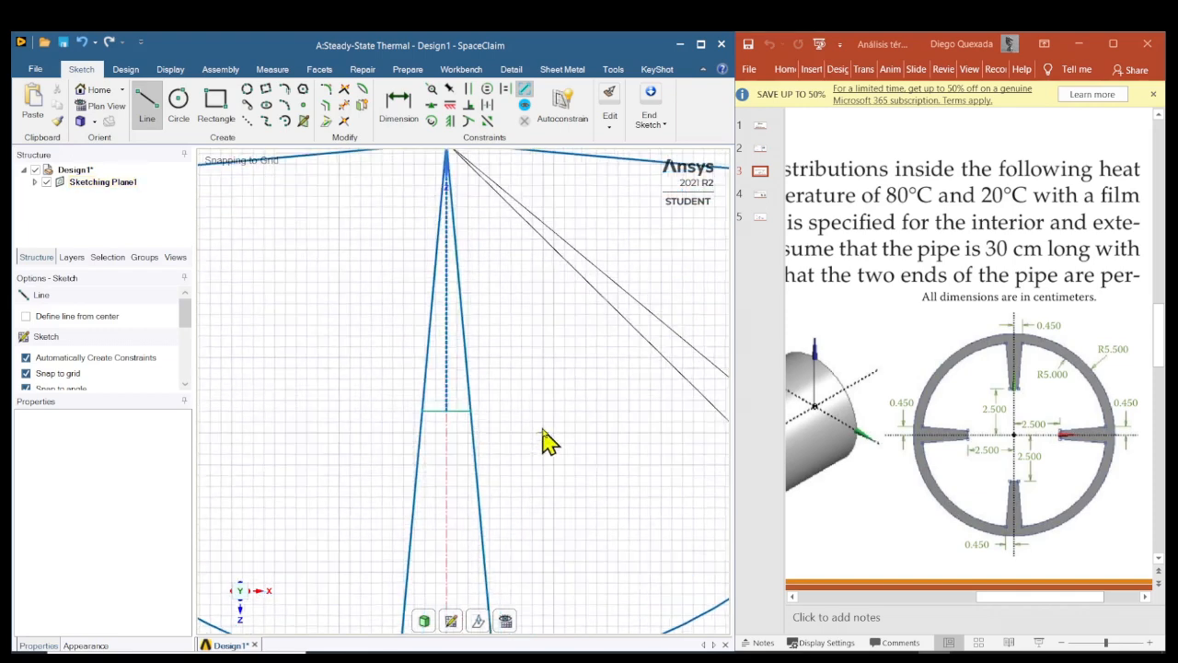
scroll(545, 432, "down", 8)
middle_click_drag(602, 365, 528, 399, "shift")
scroll(517, 376, "down", 4)
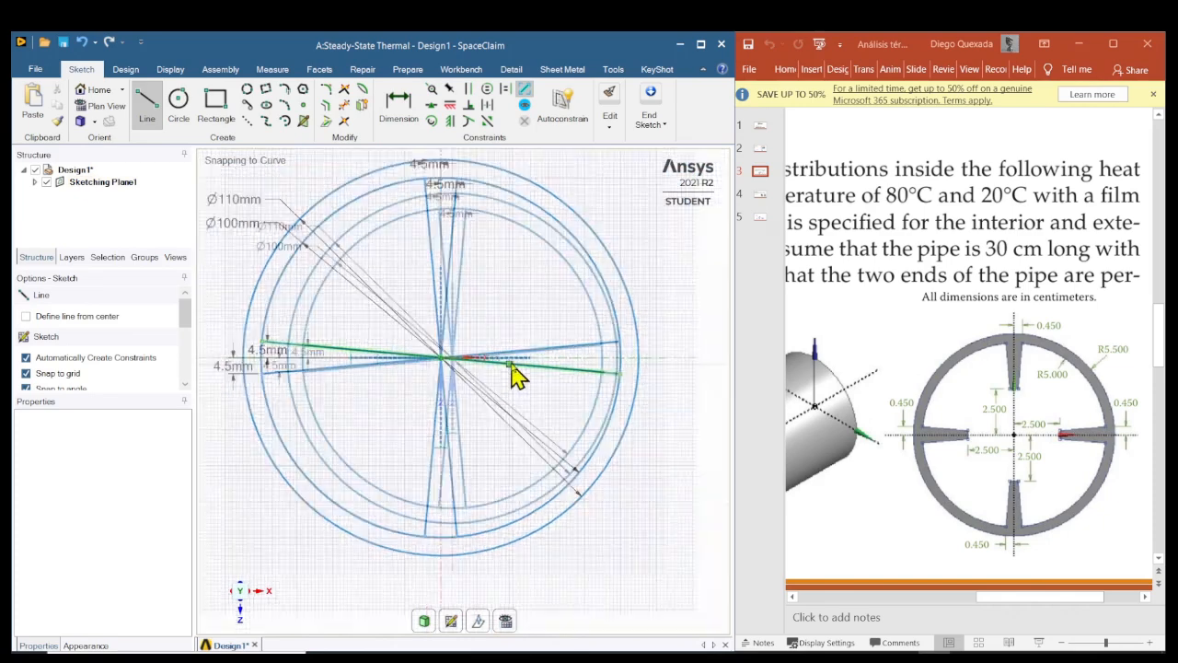
scroll(525, 373, "up", 8)
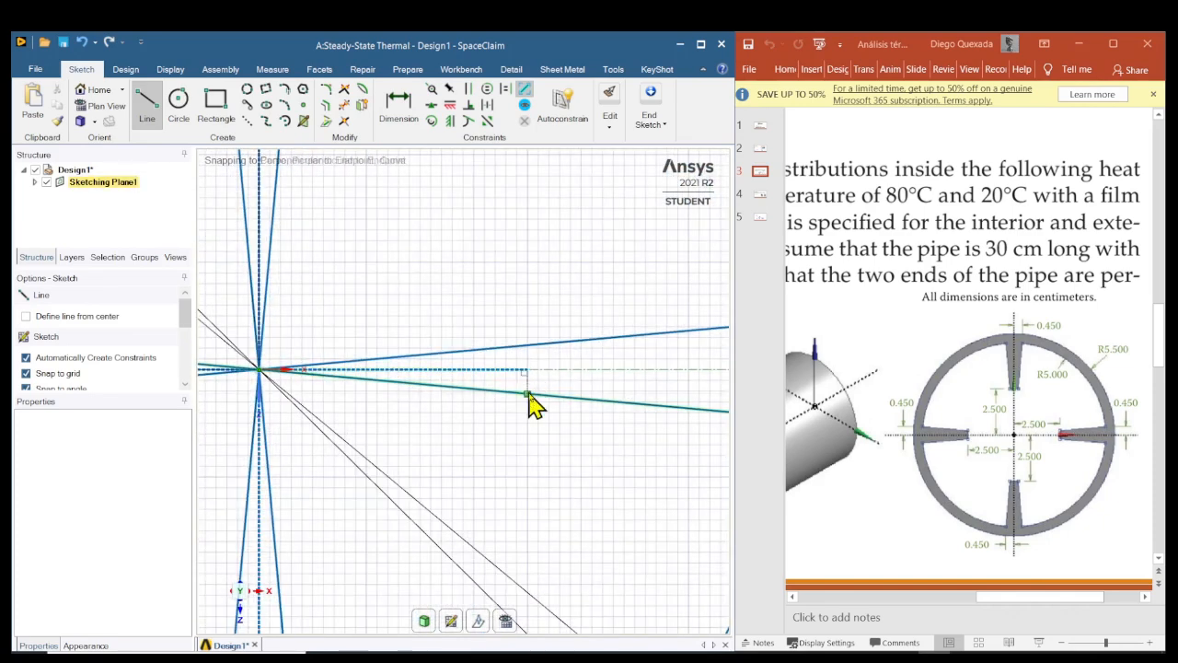
left_click(528, 395)
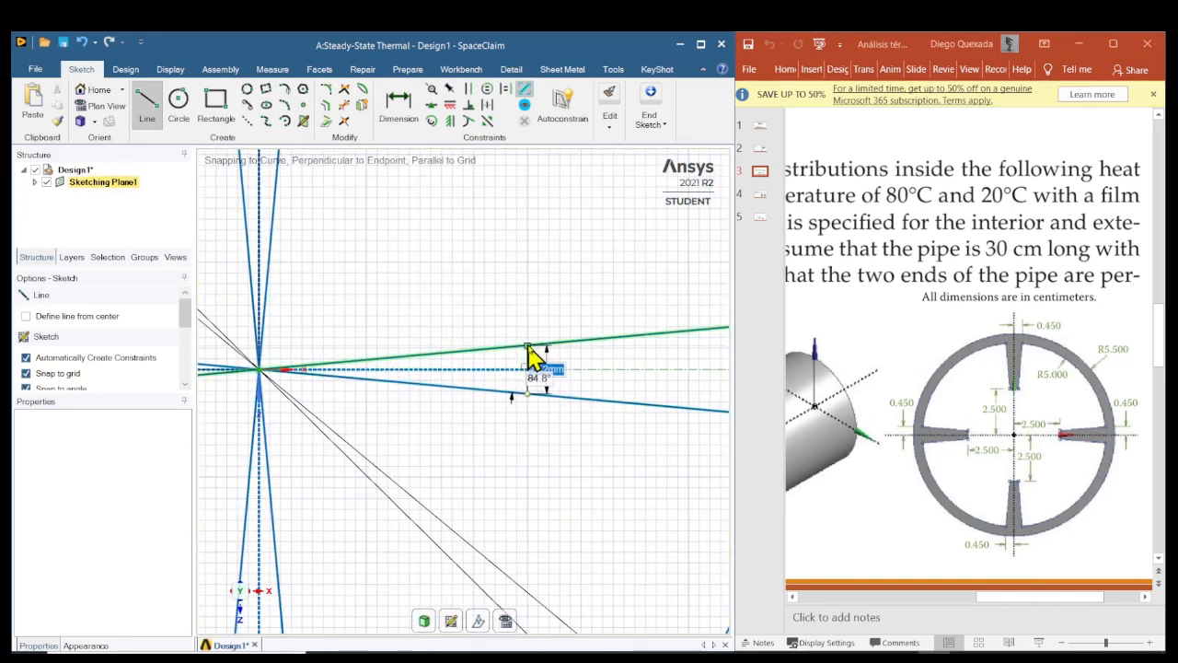
left_click(527, 346)
Draw a horizontal line across the upper rib at the end of its construction line, joining both slanted edges
scroll(460, 313, "down", 5)
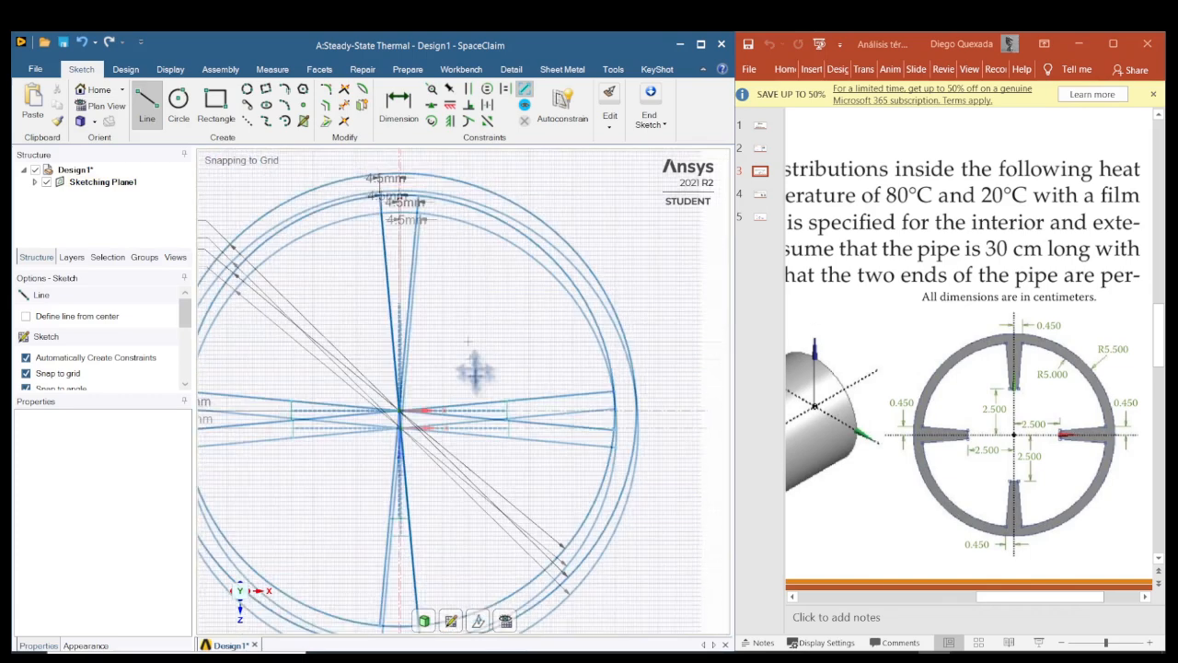
scroll(407, 363, "up", 6)
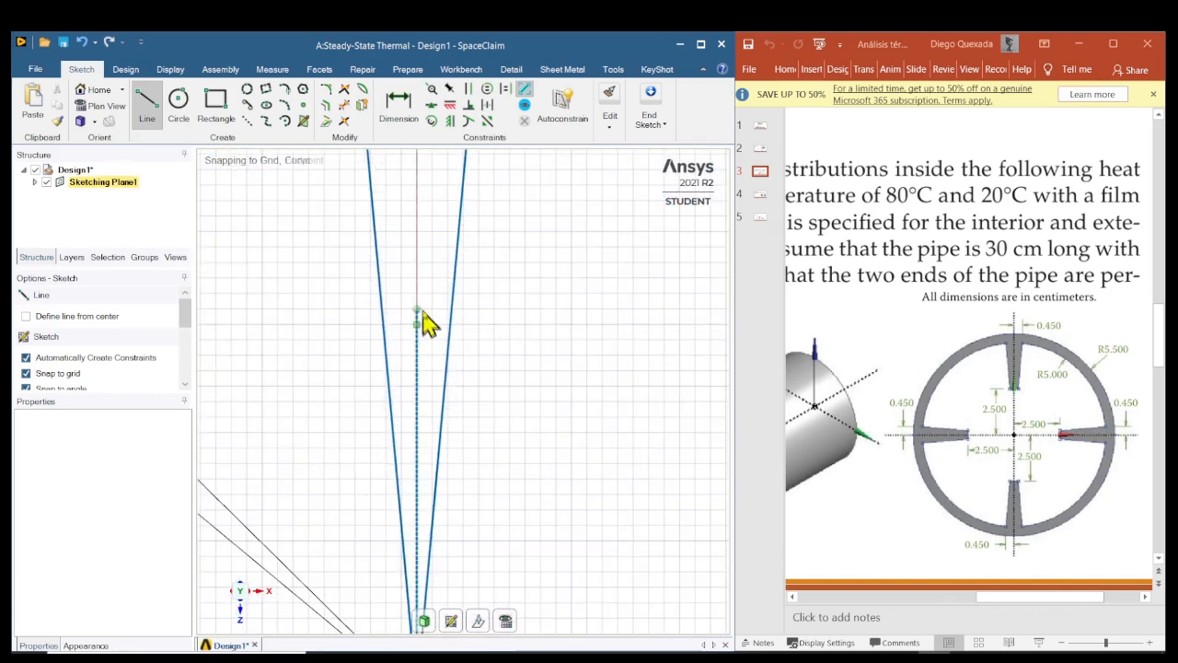
left_click(383, 322)
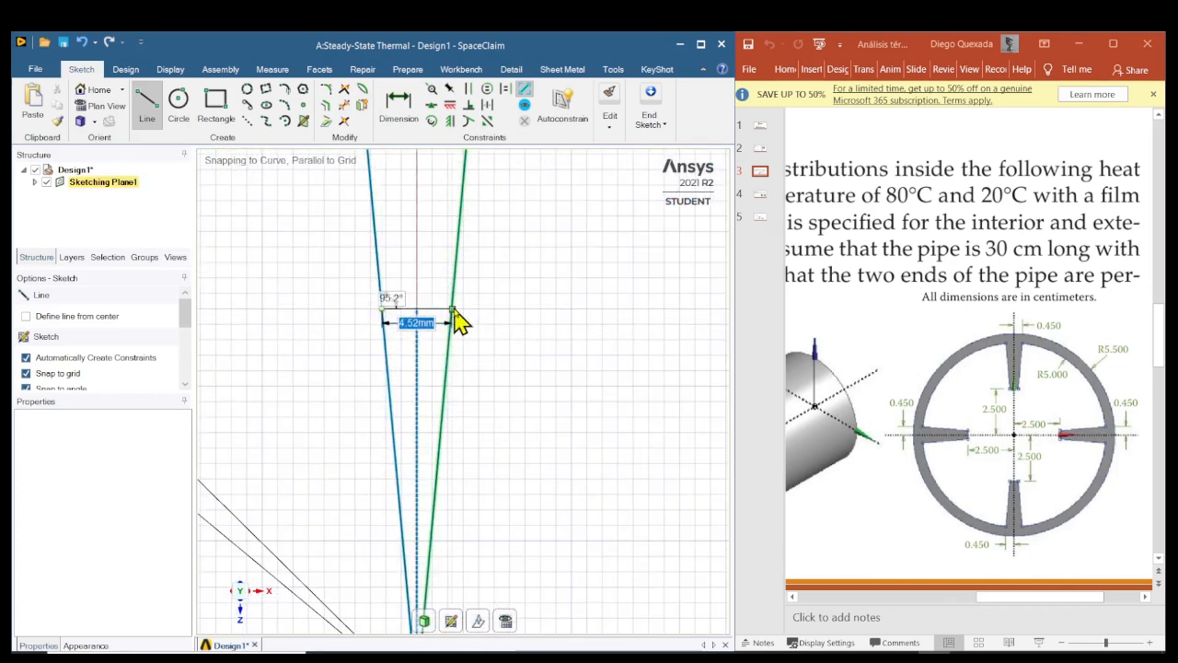
left_click(443, 348)
Trim the slanted and construction lines between the origin and the end lines of the left and lower ribs
scroll(423, 355, "down", 5)
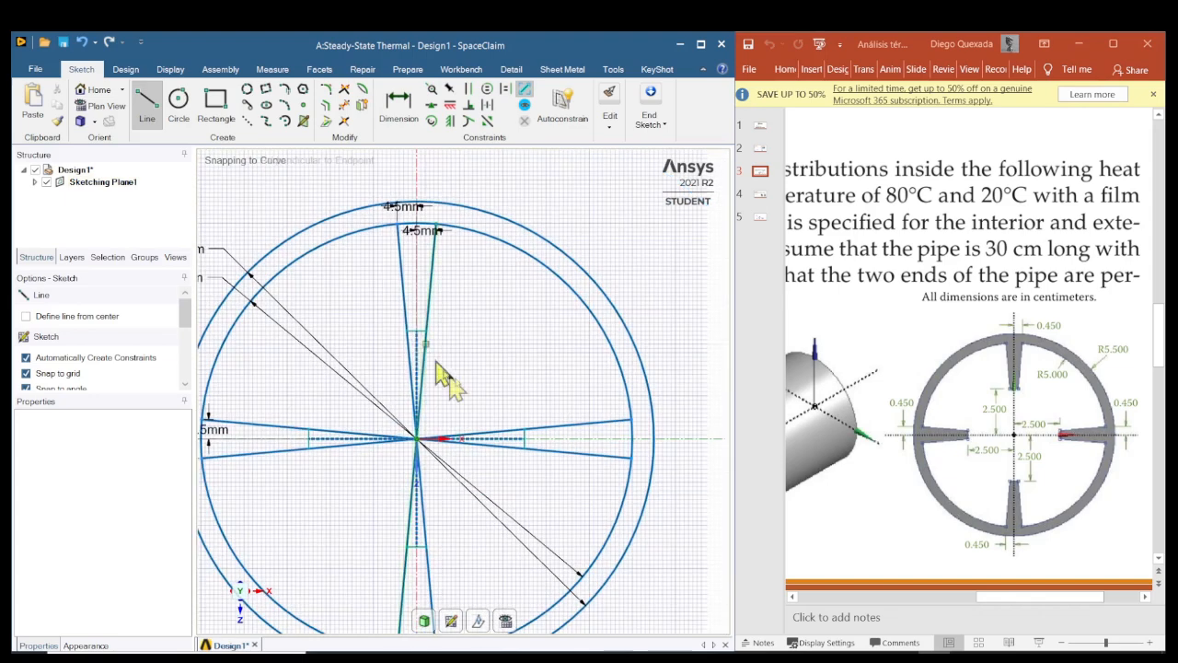
middle_click_drag(473, 319, 509, 274, "shift")
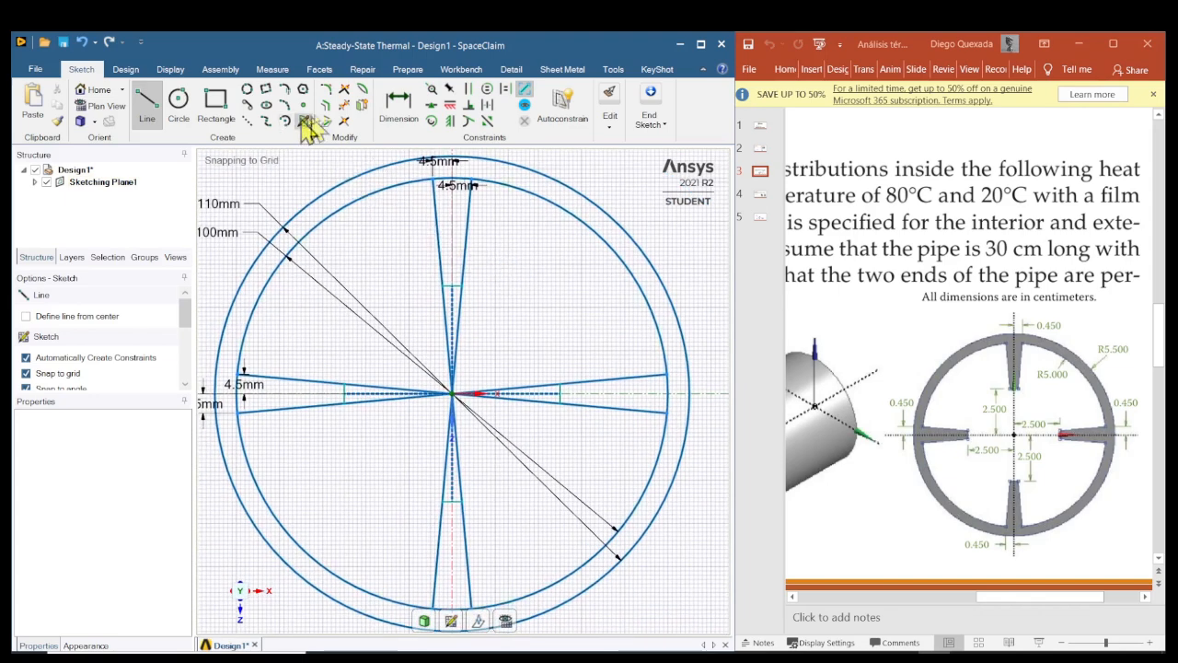
left_click(343, 105)
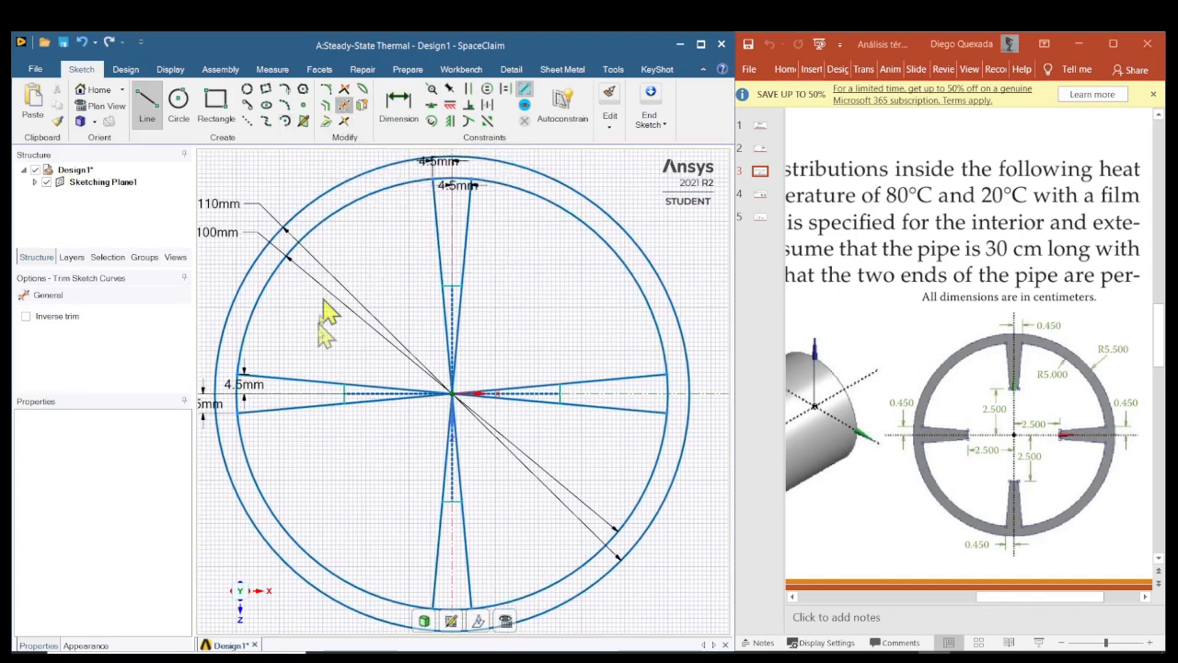
left_click(369, 402)
left_click(368, 394)
left_click(368, 387)
left_click(445, 465)
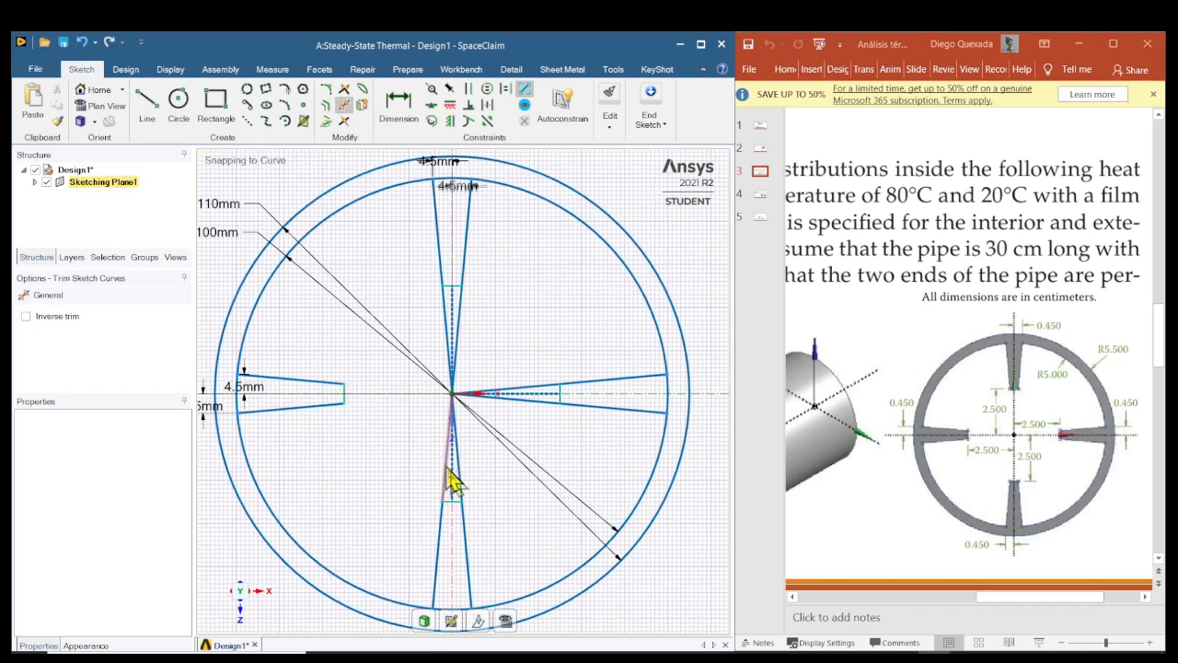
left_click(453, 473)
left_click(459, 473)
Trim the slanted and construction lines between the origin and the end lines of the right and upper ribs
left_click(534, 403)
left_click(534, 395)
left_click(534, 386)
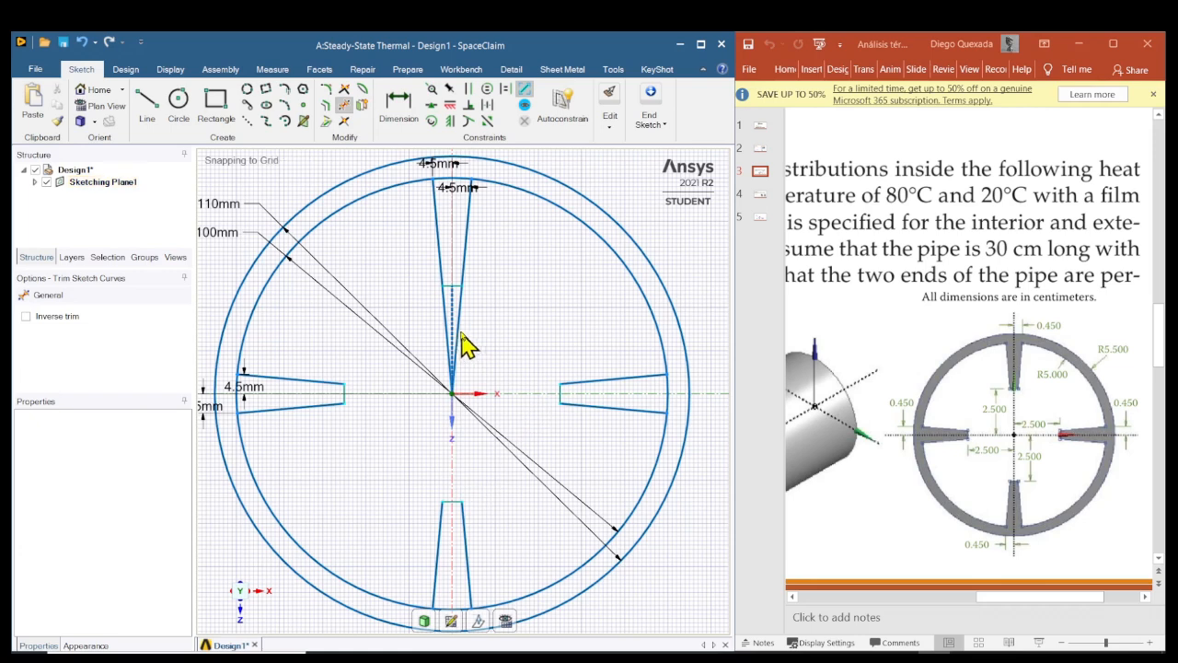
left_click(458, 336)
left_click(446, 333)
left_click(452, 333)
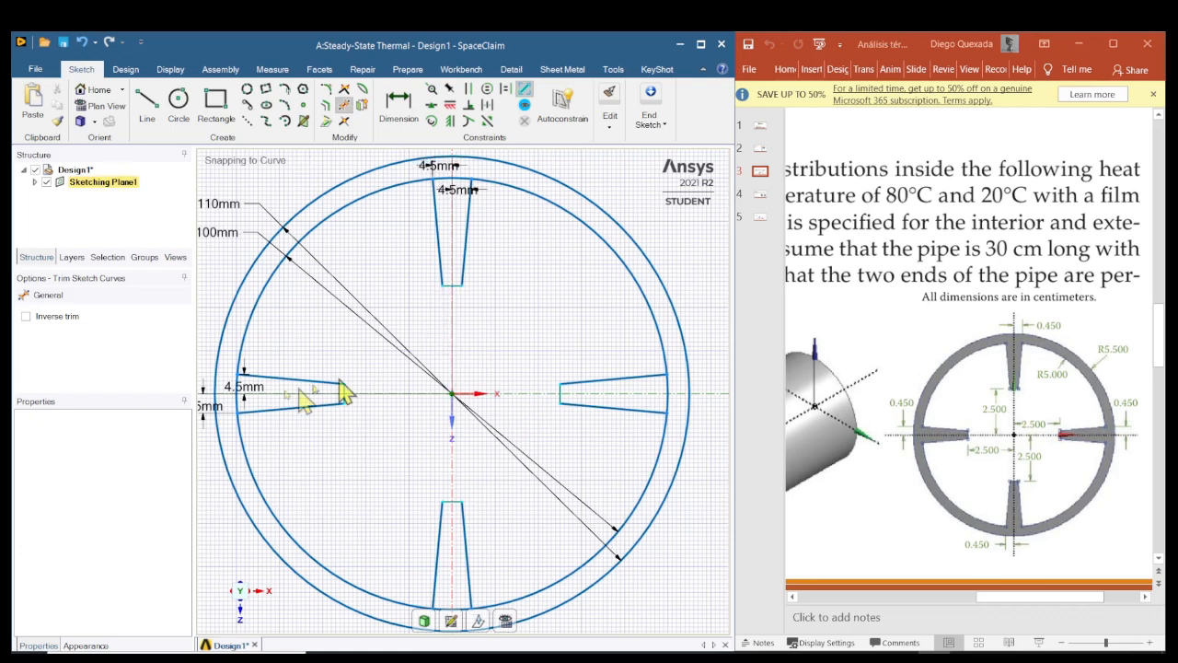
Trim the inner circle's arcs at the bases of all four ribs so the ribs open into the pipe wall
left_click(237, 402)
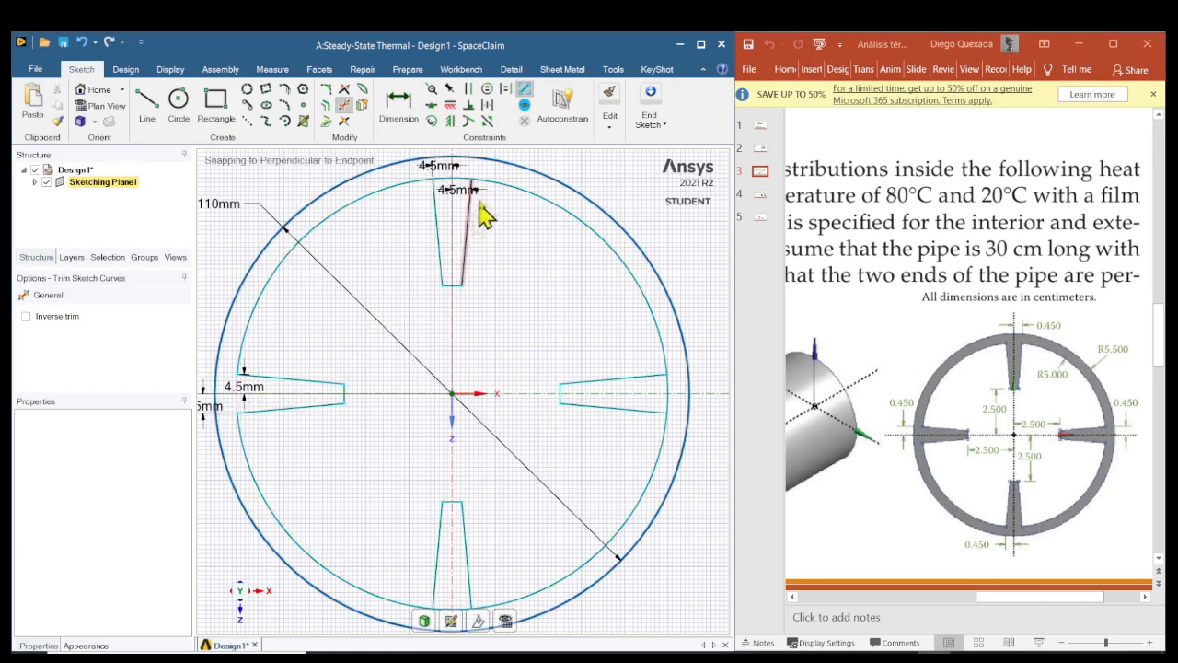
left_click(458, 179)
left_click(670, 402)
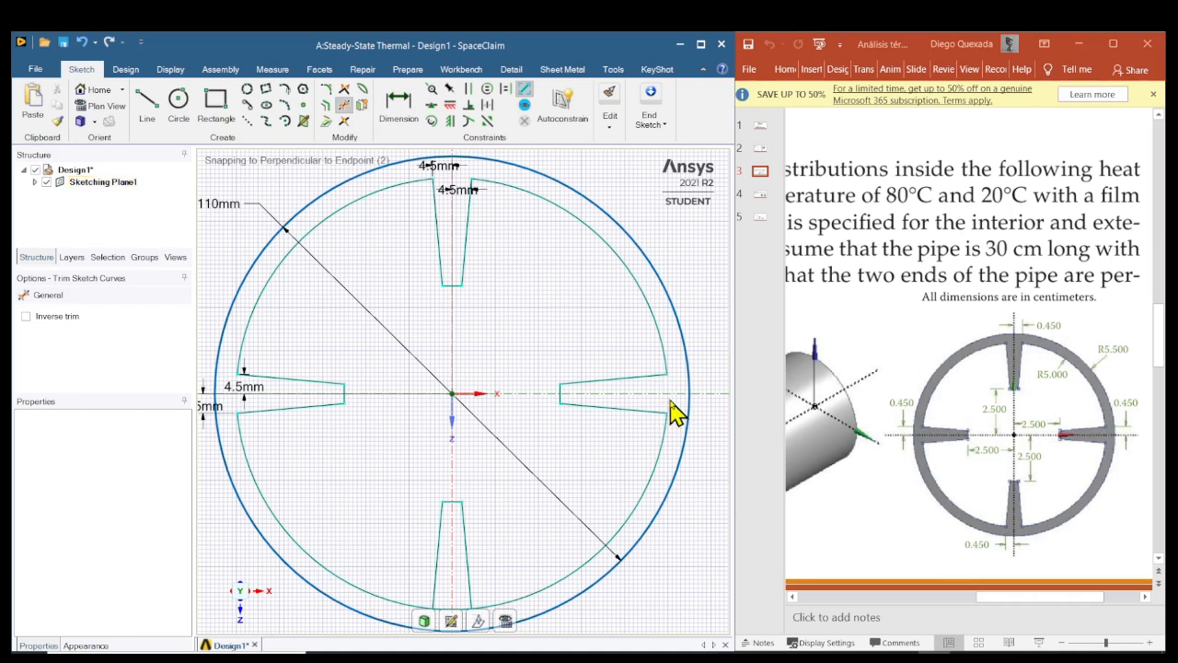
middle_click_drag(470, 618, 465, 559, "ctrl")
left_click(460, 553)
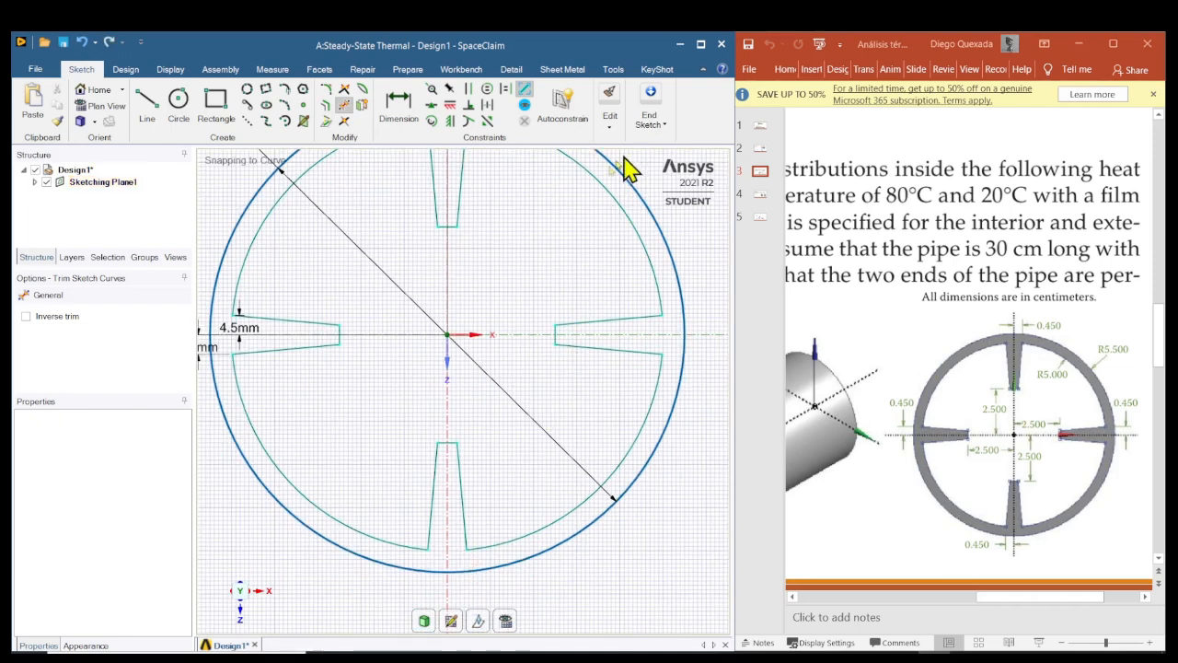
End sketch editing to turn the closed pipe profile into surface faces
left_click(661, 125)
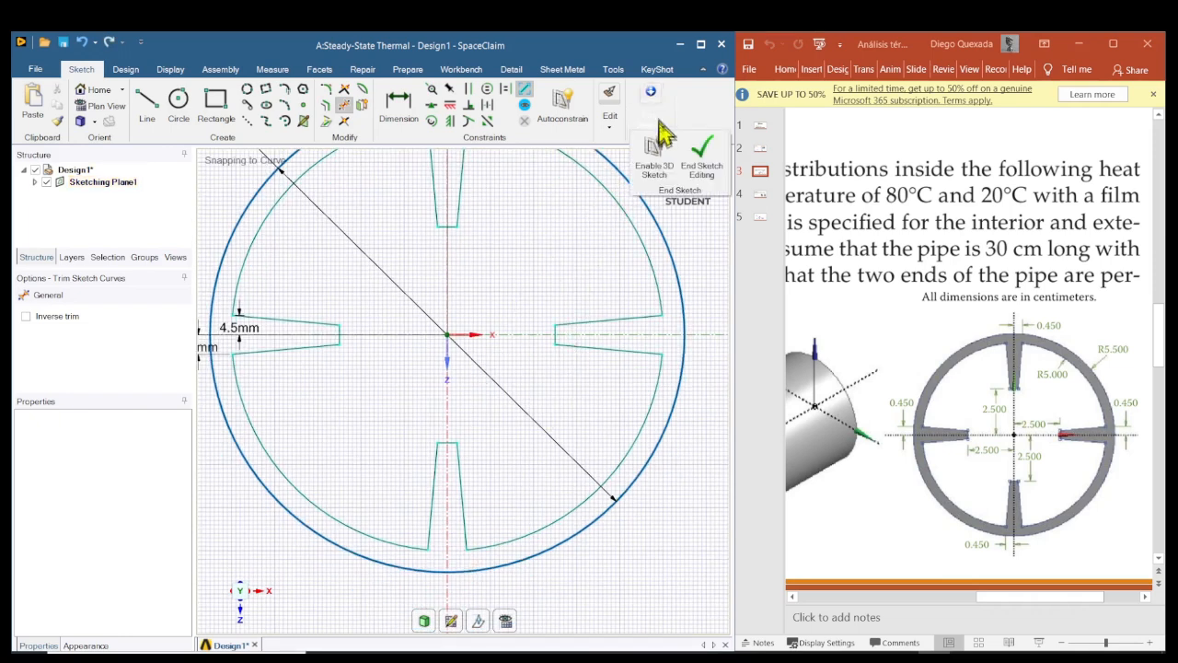
left_click(696, 163)
scroll(529, 388, "up", 3)
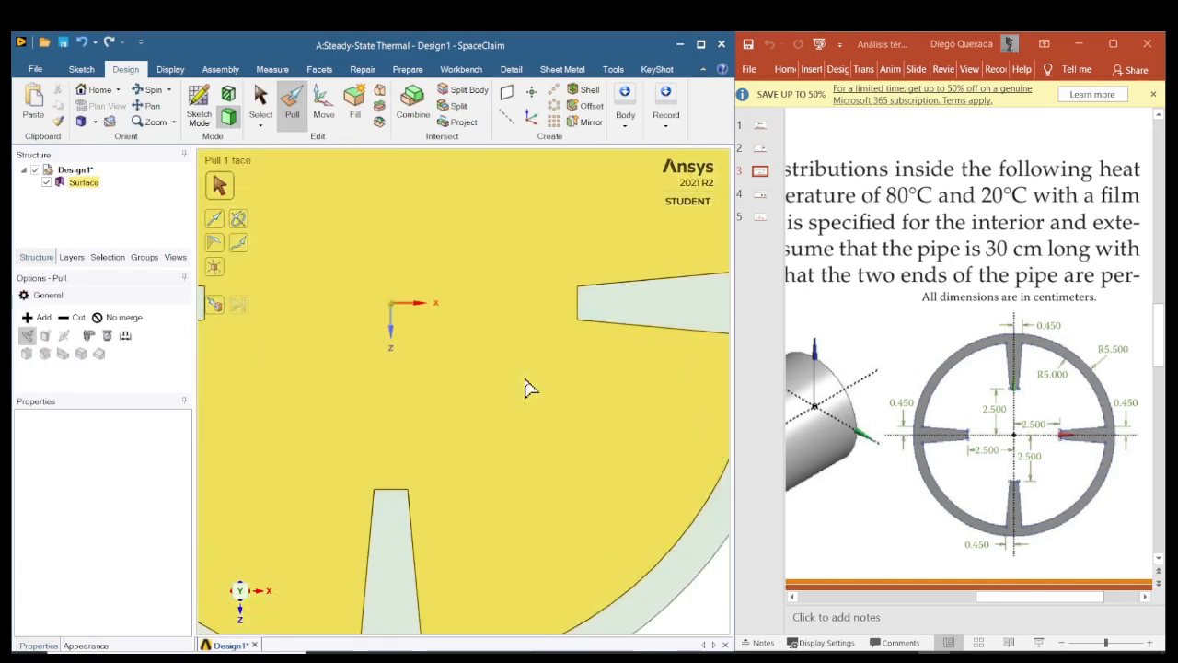
scroll(529, 388, "down", 4)
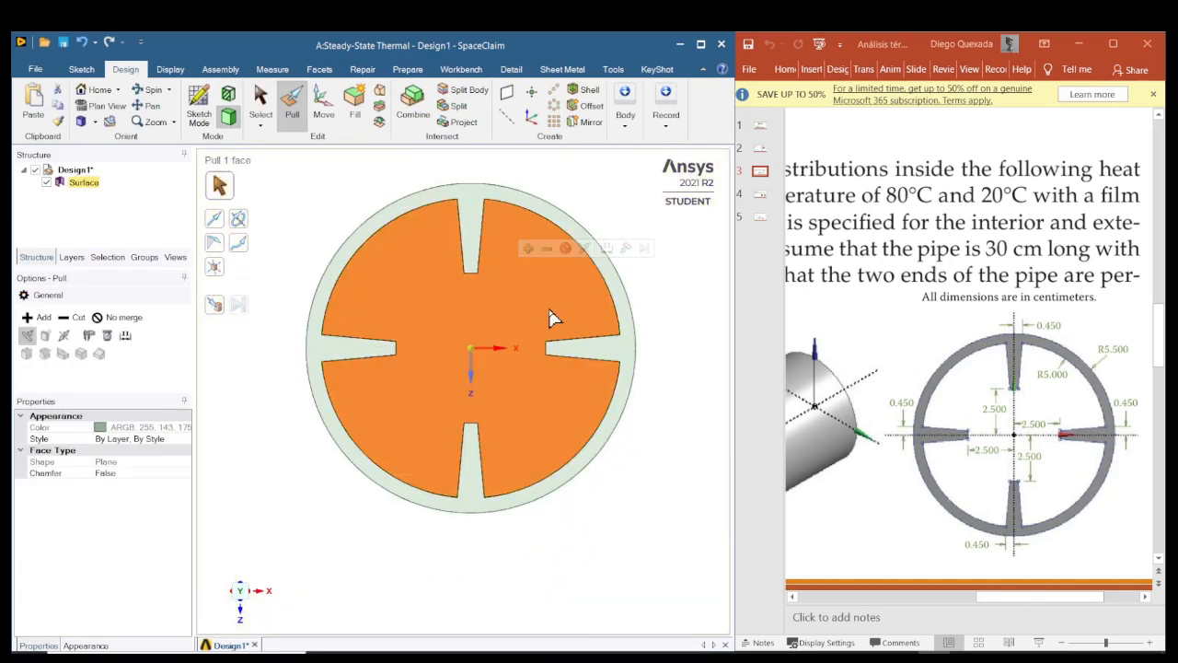
Delete the surface face filling the pipe's interior and pull the remaining ribbed ring profile 300 mm into a solid
key("Delete")
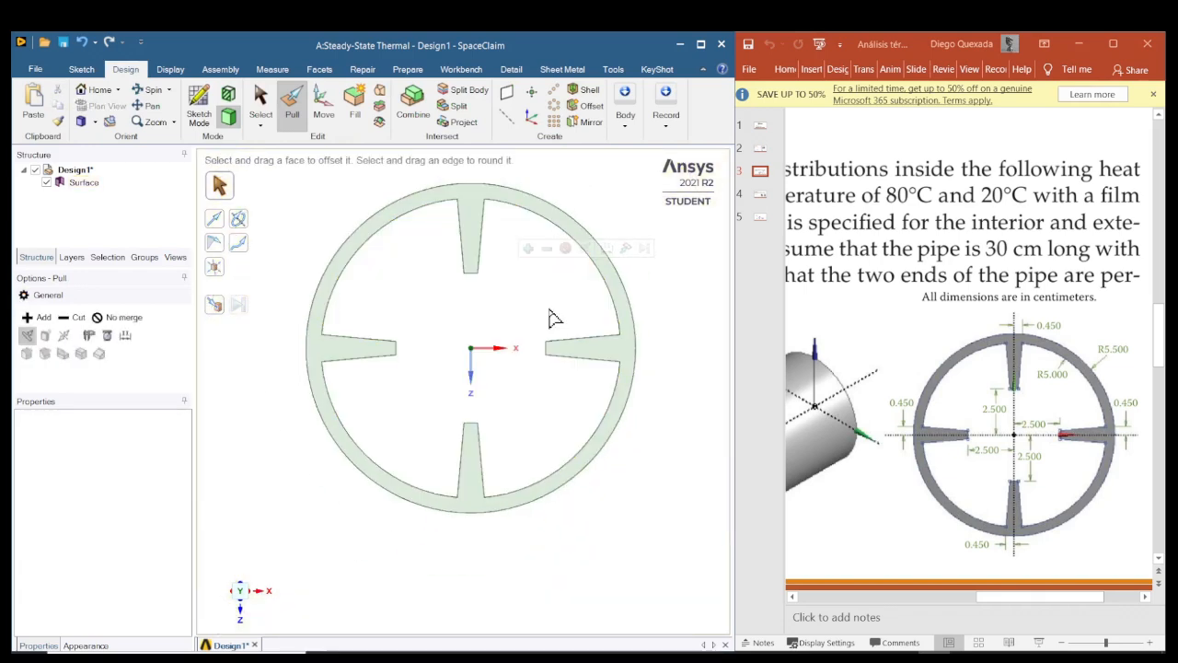
middle_click_drag(652, 268, 618, 284)
middle_click_drag(692, 264, 557, 382, "shift")
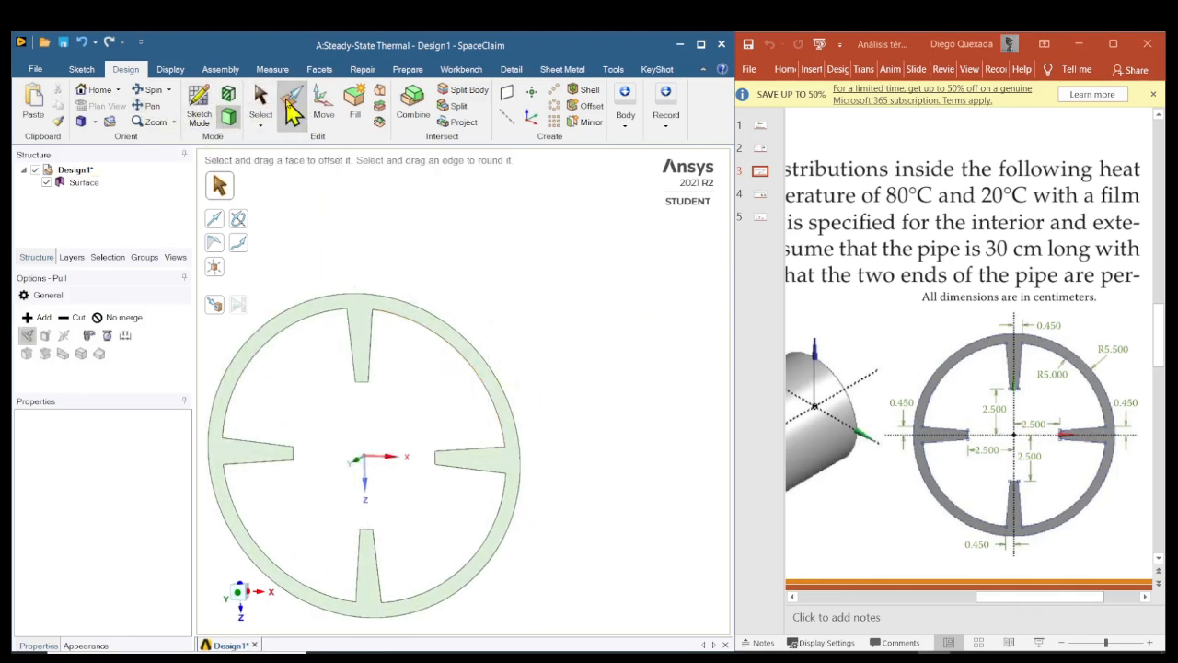
left_click(482, 383)
left_click_drag(483, 383, 582, 312)
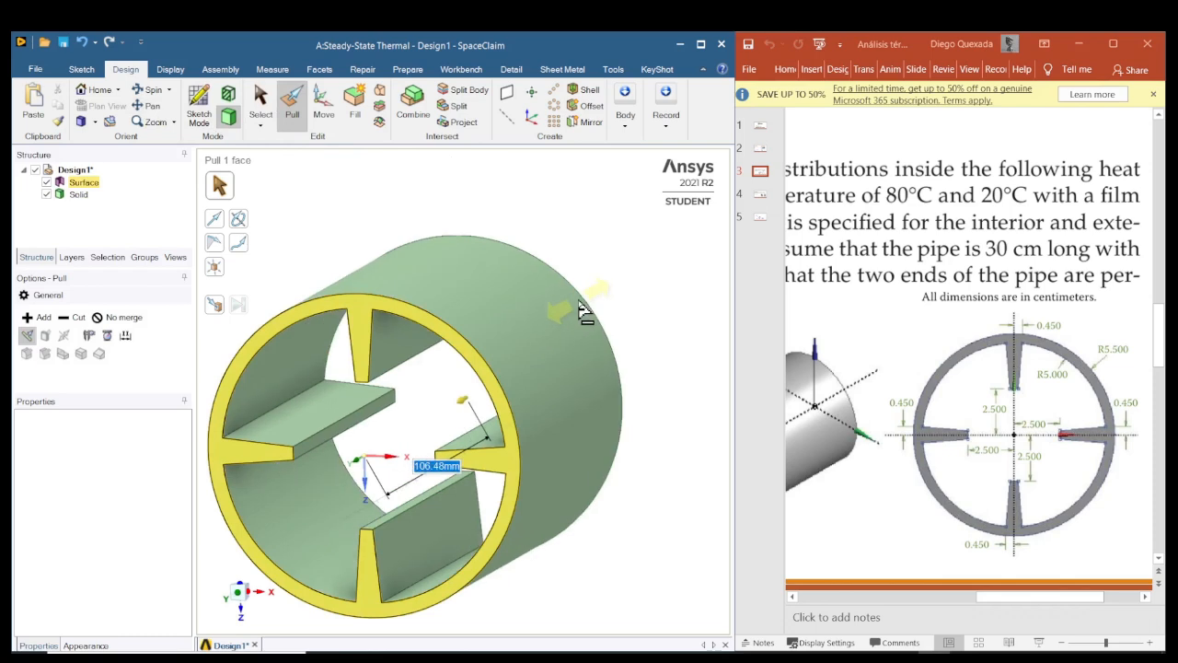
type("300")
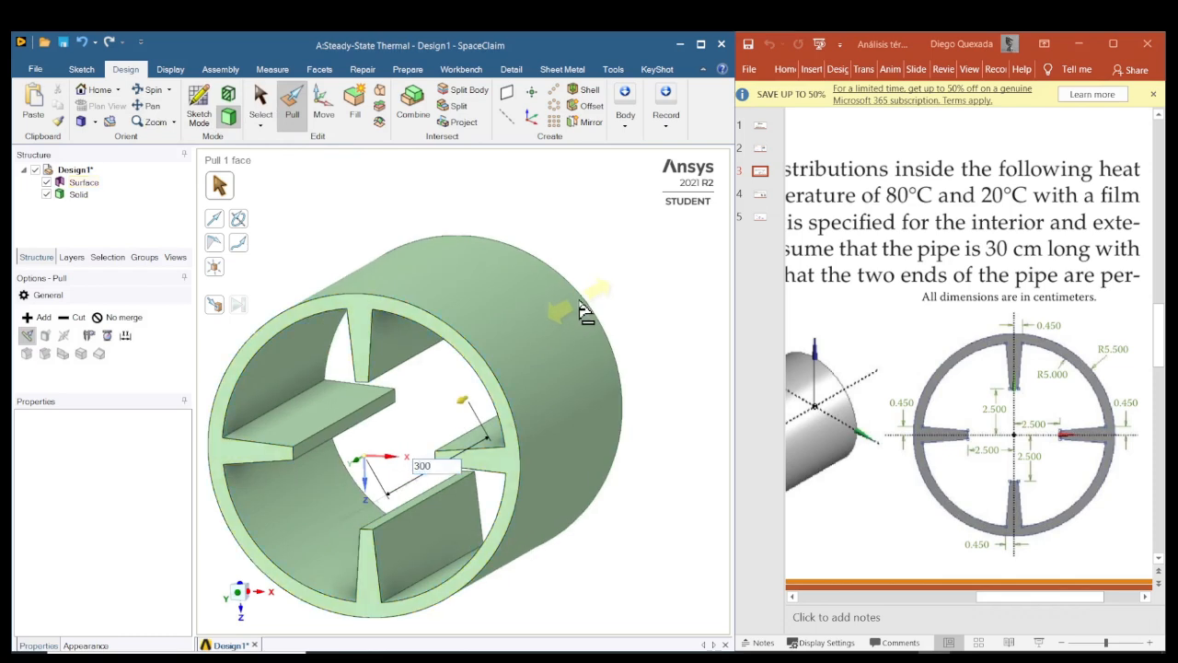
key("Return")
mouse_move(382, 223)
middle_mouse_down()
mouse_move(428, 222)
mouse_move(387, 218)
mouse_move(362, 237)
middle_mouse_up()
triple_click(559, 368)
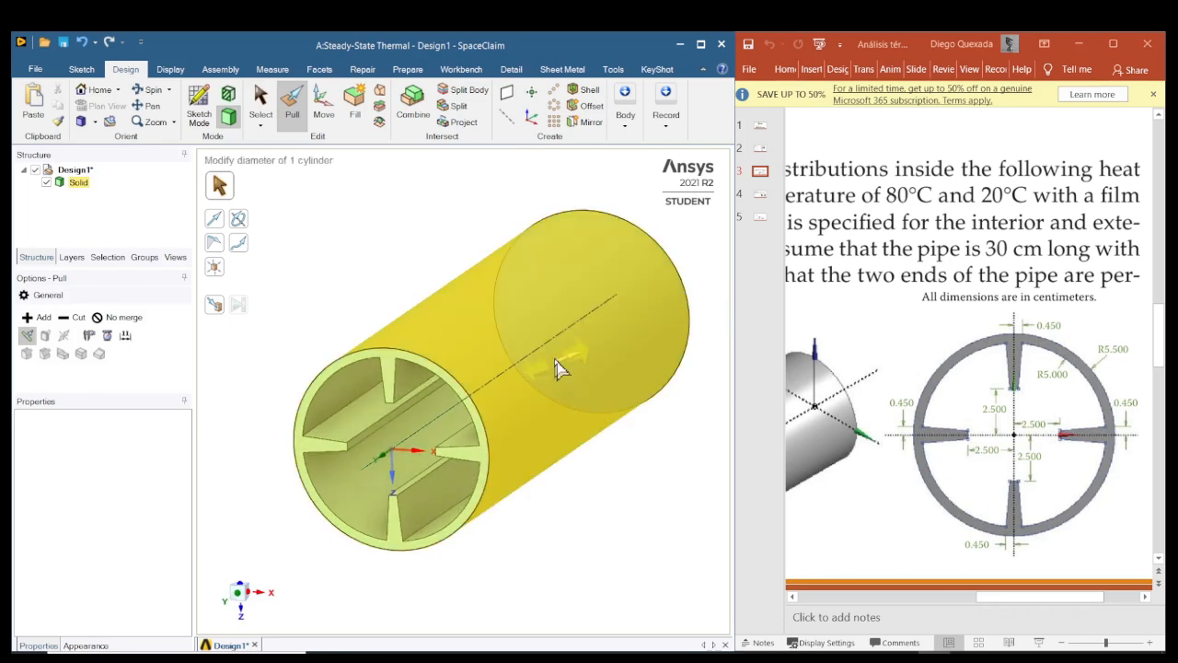
left_click(702, 491)
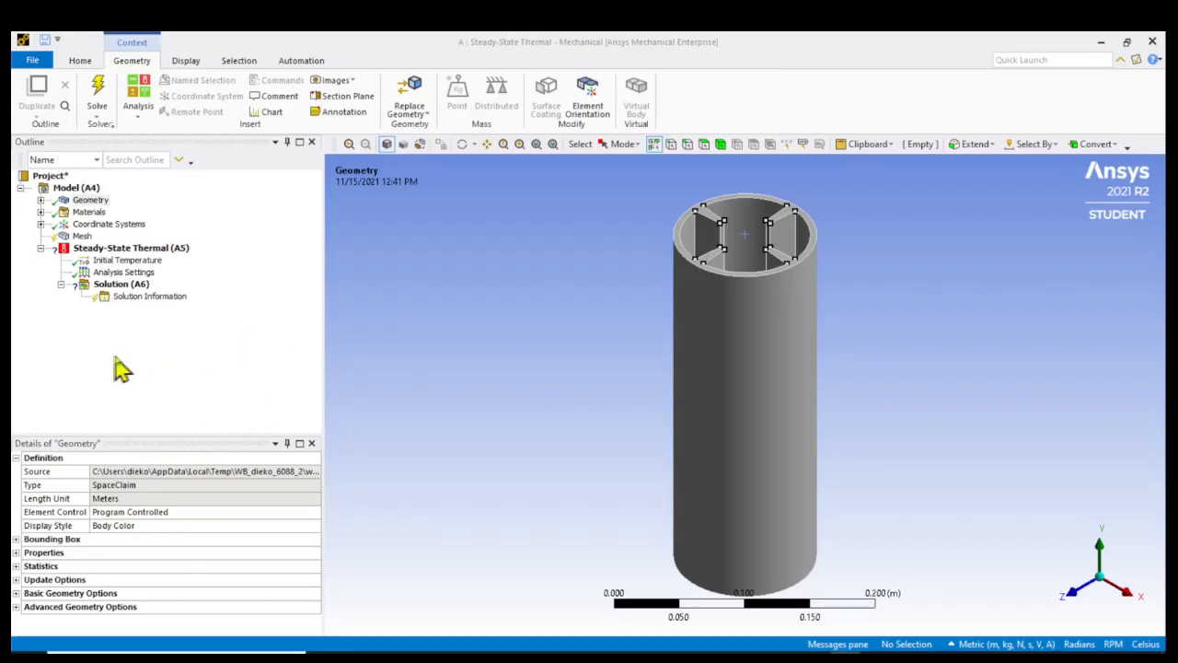
Assign MATERIALX as the material of the pipe's solid body in Mechanical
left_click(40, 200)
left_click(106, 213)
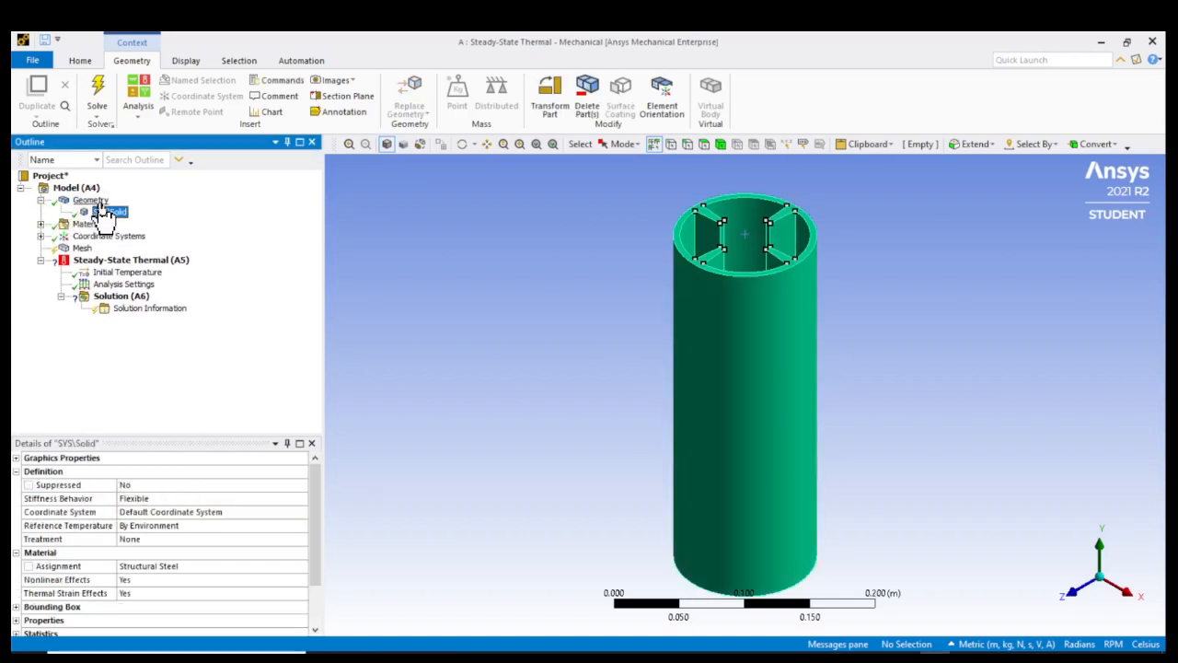
left_click(197, 567)
left_click(301, 567)
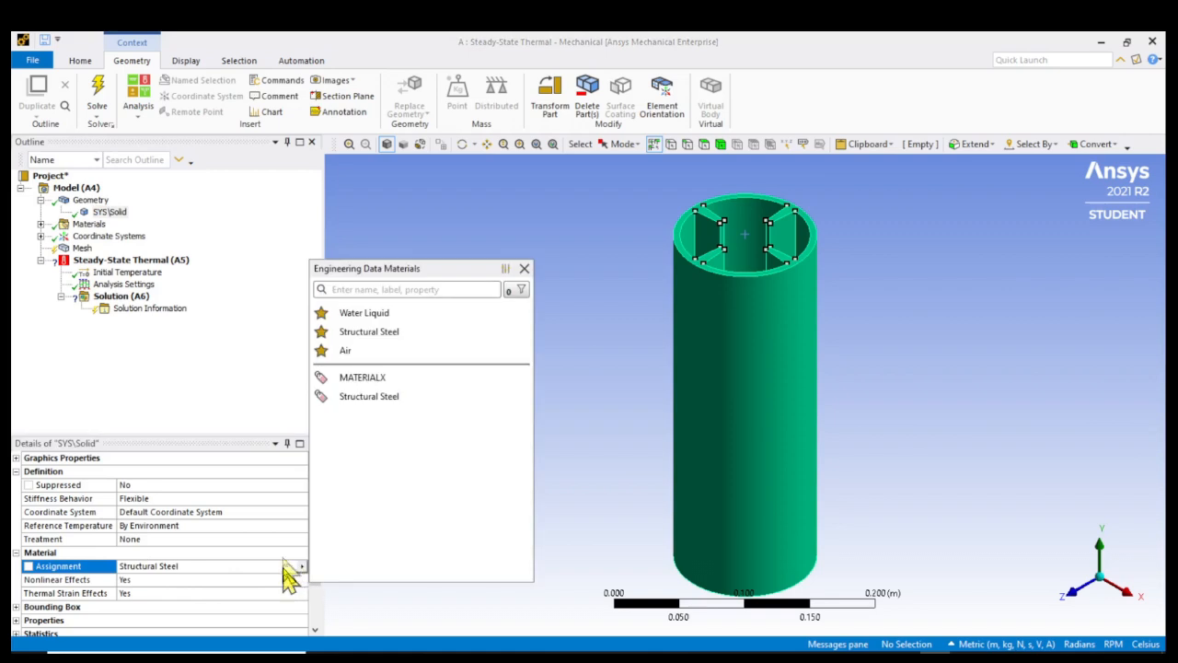
left_click(377, 384)
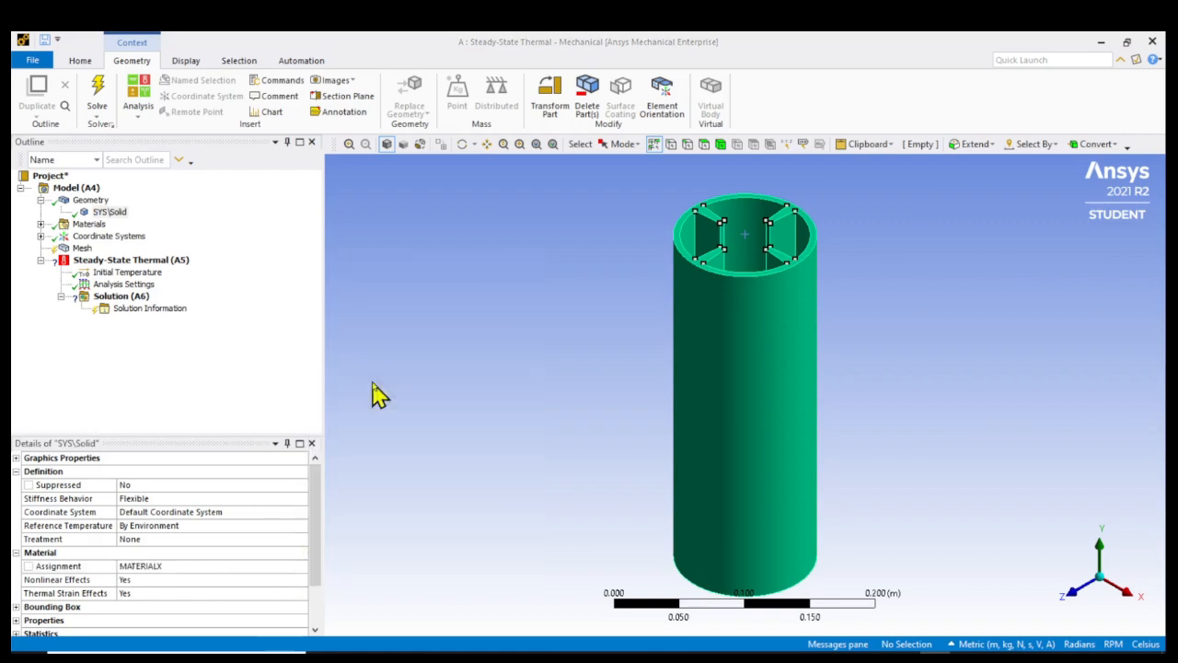
Set the mesh element size to 0.0075 m
left_click(82, 249)
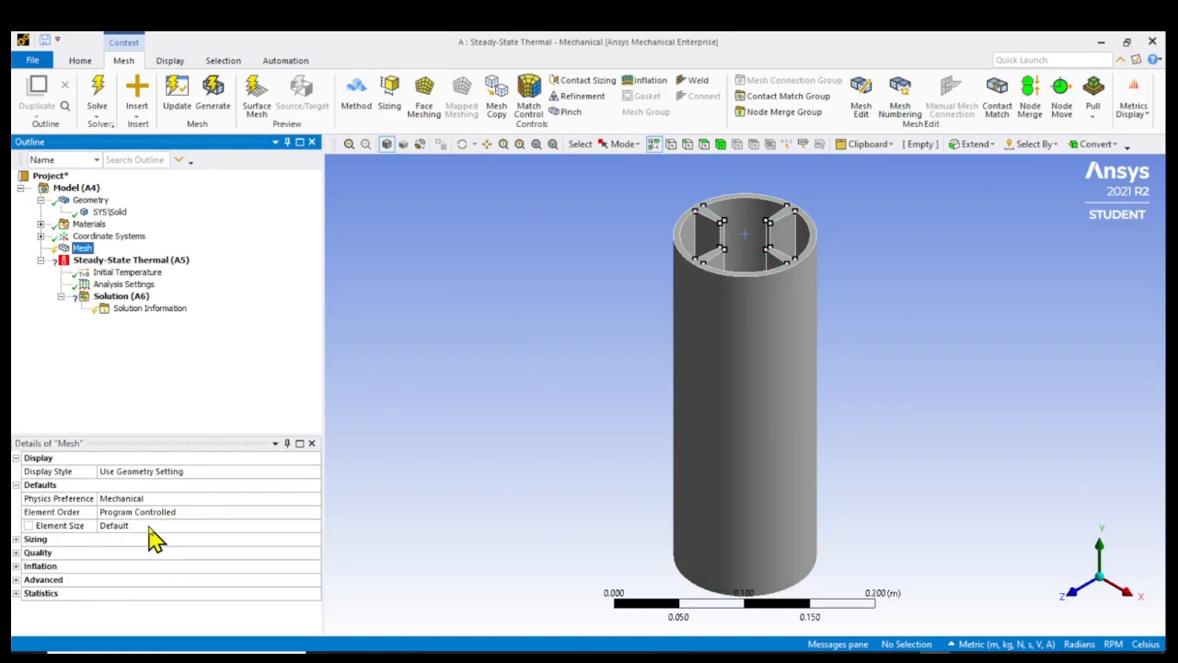
left_click(148, 524)
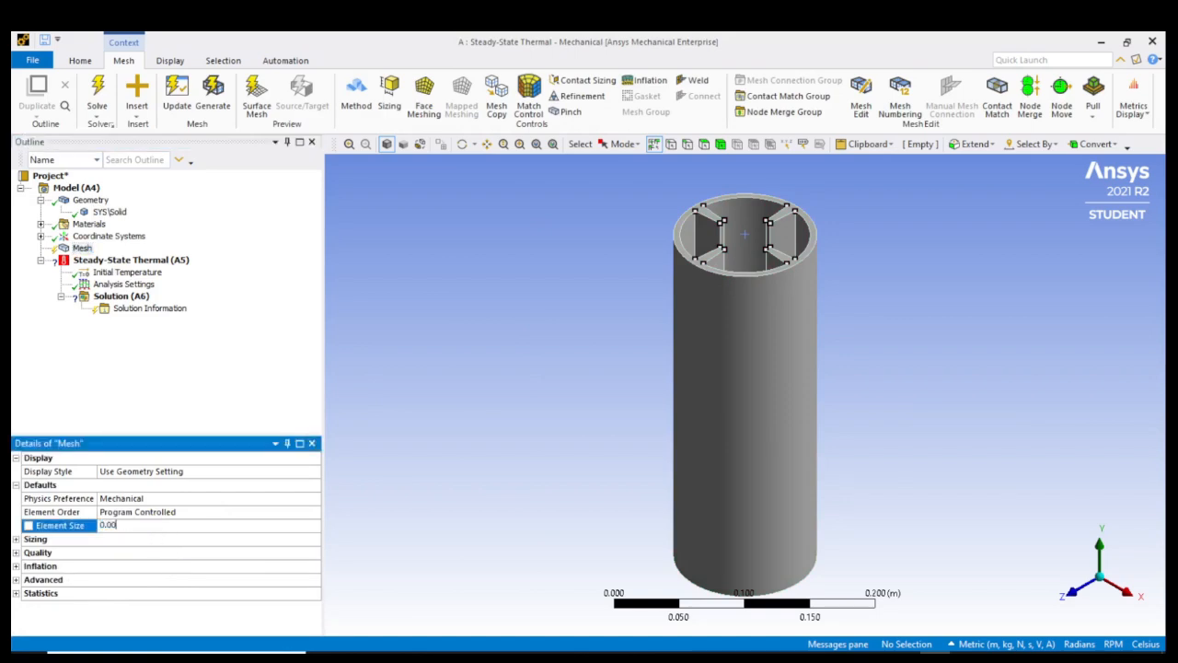
type("0.0075")
key("Return")
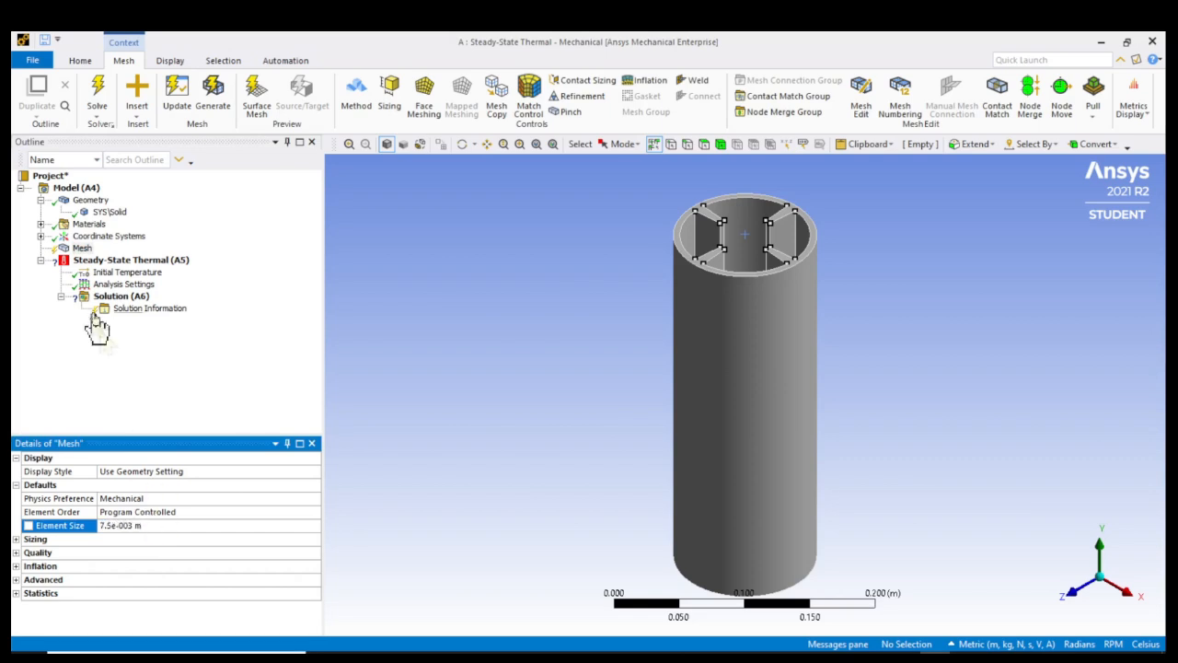
Insert a convection load in the steady-state thermal analysis and duplicate it to have a second one
left_click(156, 262)
right_click(157, 264)
mouse_move(214, 275)
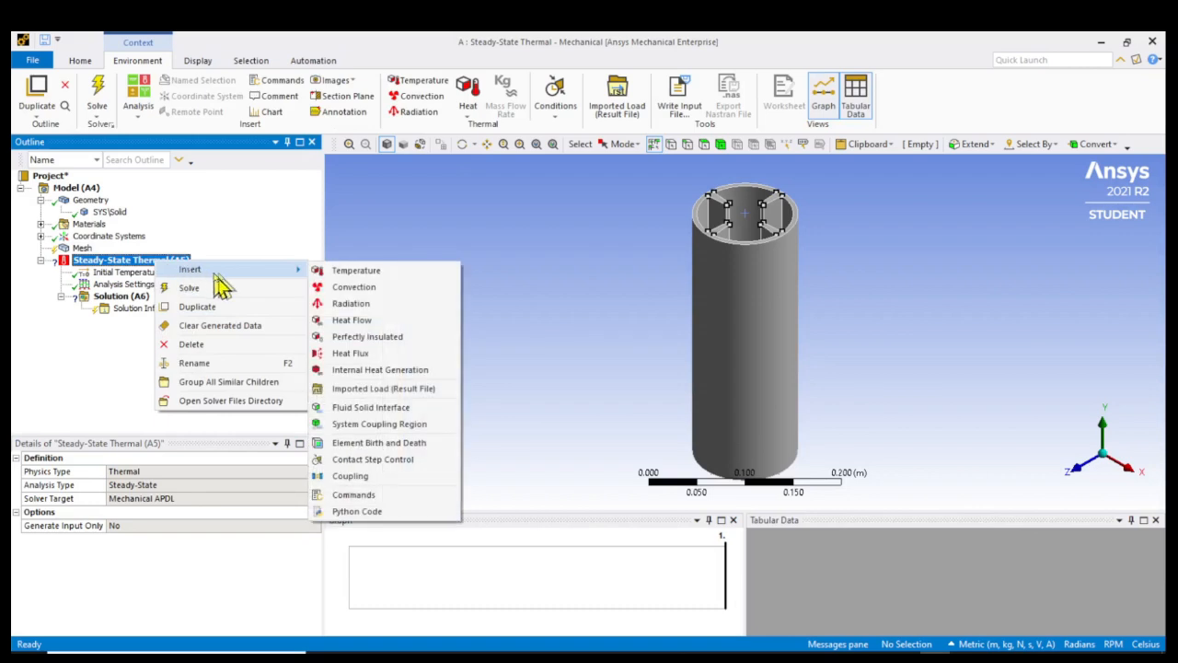
left_click(342, 287)
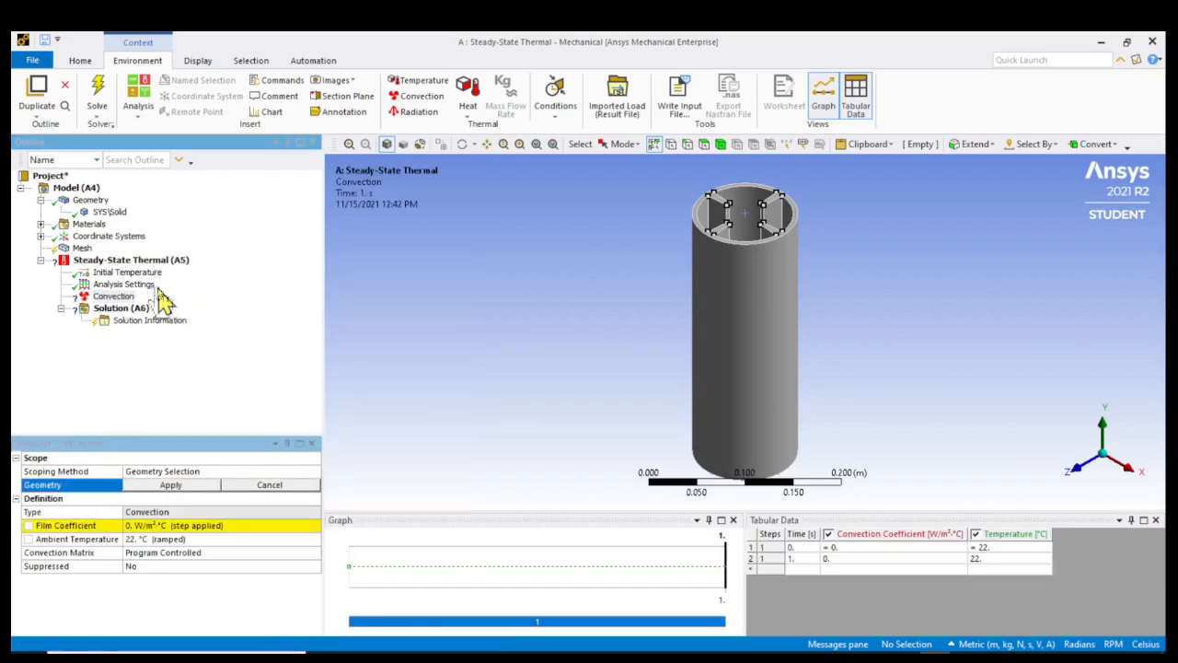
left_click(122, 298)
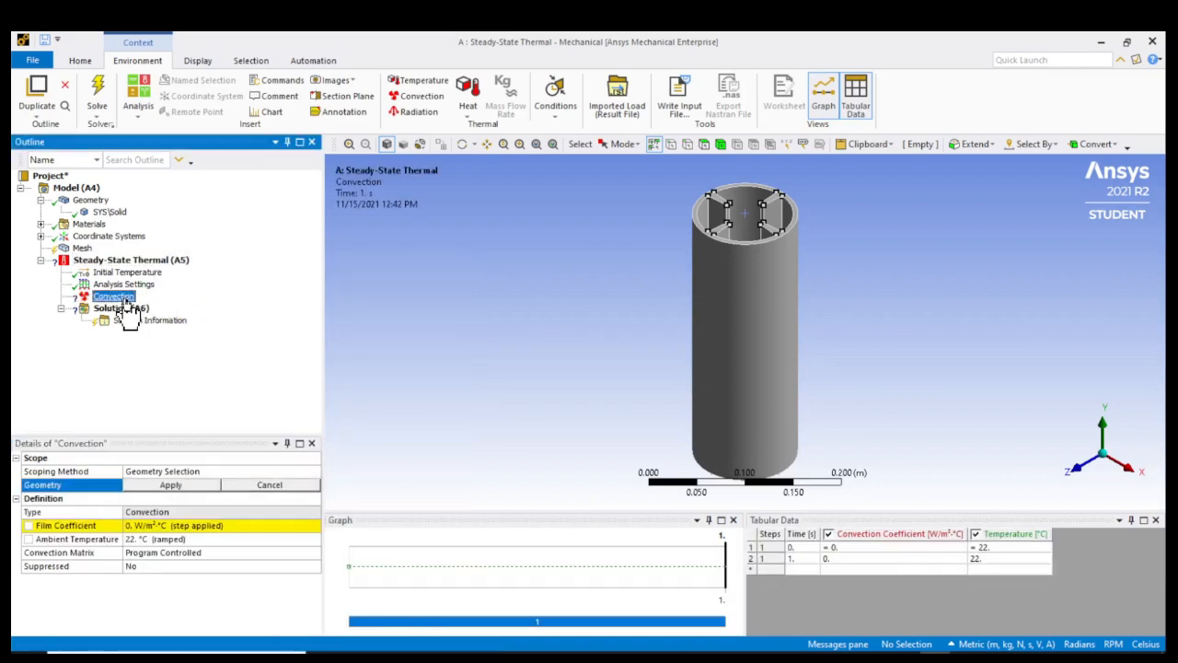
left_click(37, 92)
middle_click_drag(613, 313, 552, 386)
Scope the first convection to all 16 interior faces, covering the inner wall segments and the sides and tips of the four ribs
left_click(113, 297)
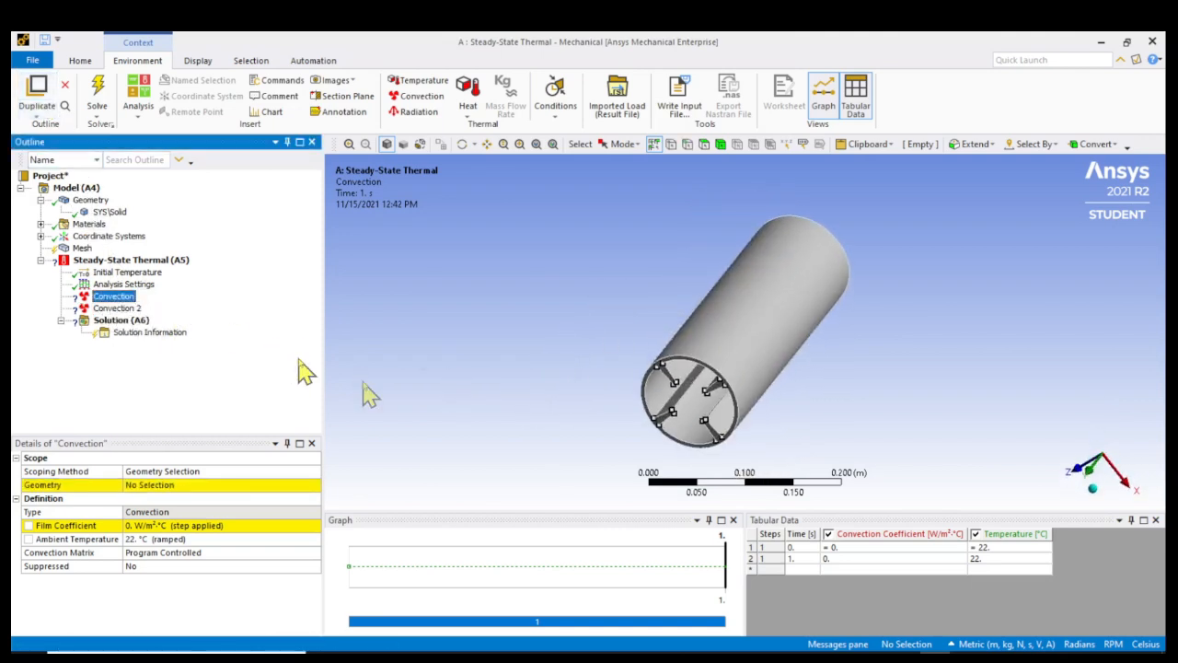
scroll(621, 462, "up", 3)
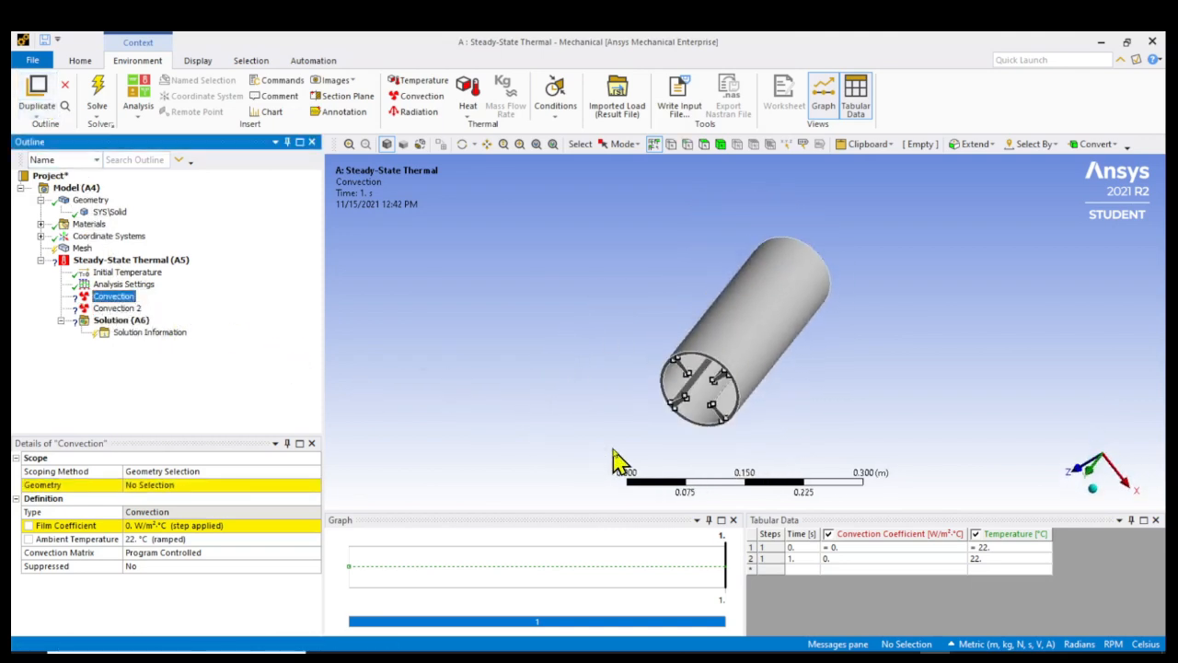
left_click(207, 485)
middle_click_drag(482, 413, 506, 359)
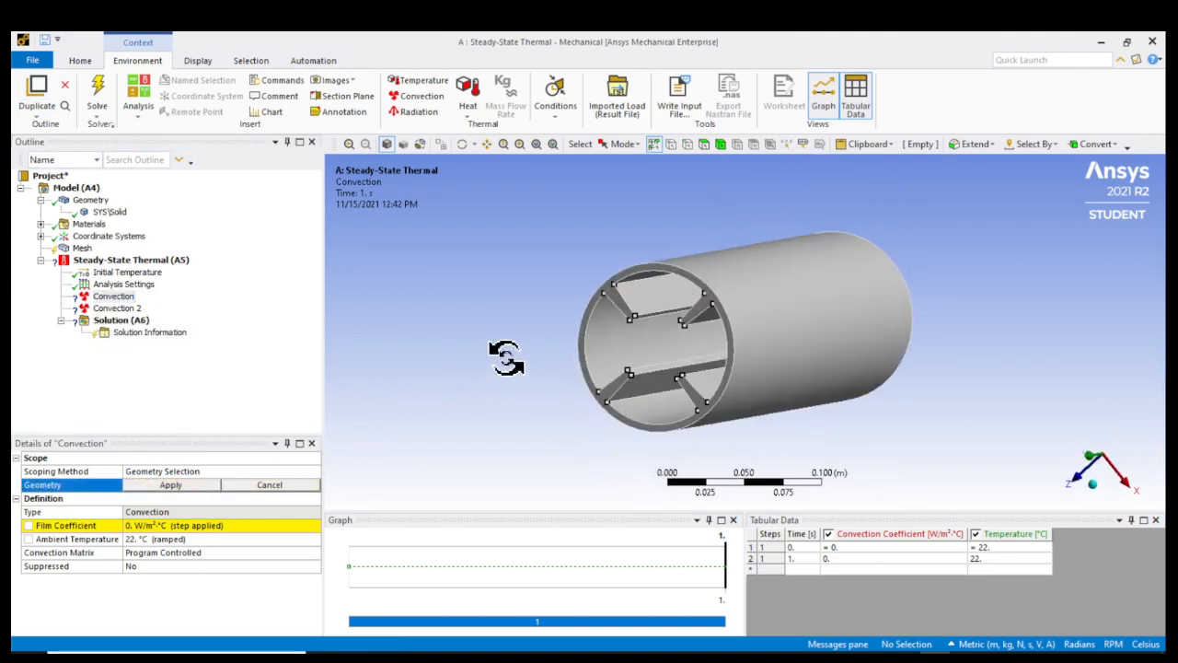
left_click(657, 320)
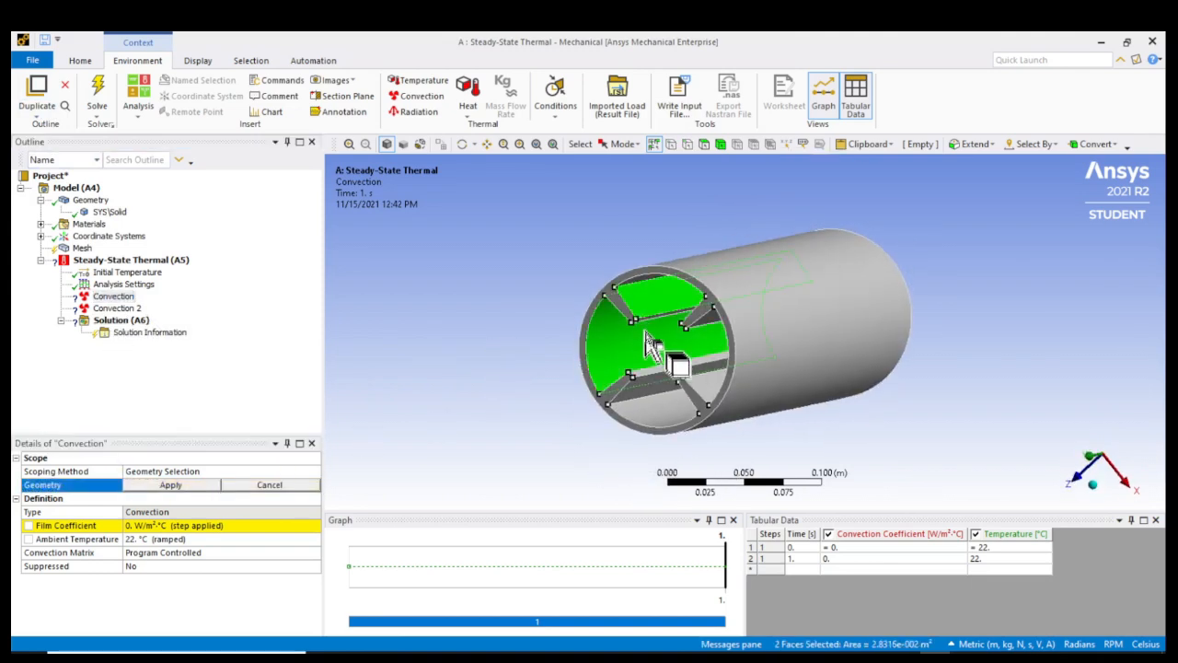
left_click(682, 377, "ctrl")
middle_click_drag(724, 399, 626, 313)
mouse_move(795, 267)
left_mouse_down("ctrl")
mouse_move(817, 354)
mouse_move(789, 400)
left_mouse_up("ctrl")
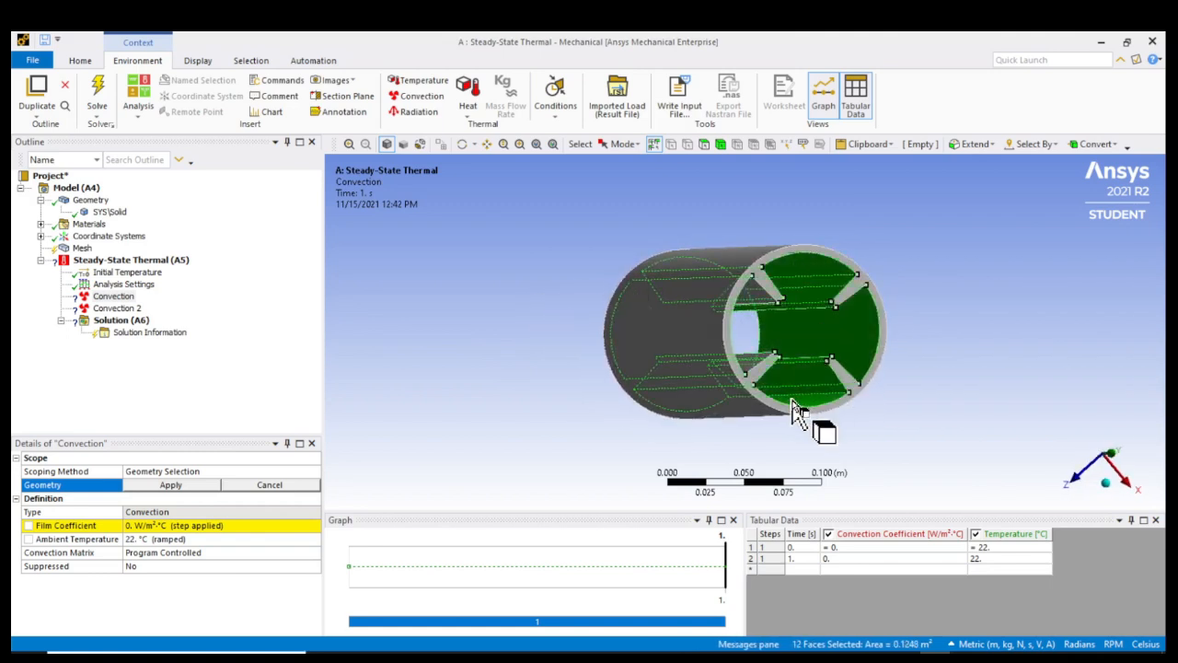
middle_click_drag(871, 356, 839, 338)
left_click_drag(766, 339, 793, 332, "ctrl")
mouse_move(777, 280)
middle_mouse_down()
mouse_move(835, 321)
mouse_move(820, 297)
mouse_move(783, 281)
mouse_move(792, 311)
mouse_move(783, 291)
middle_mouse_up()
scroll(778, 371, "up", 3)
middle_click_drag(610, 326, 644, 285)
left_click(1007, 297, "ctrl")
left_click(558, 390, "ctrl")
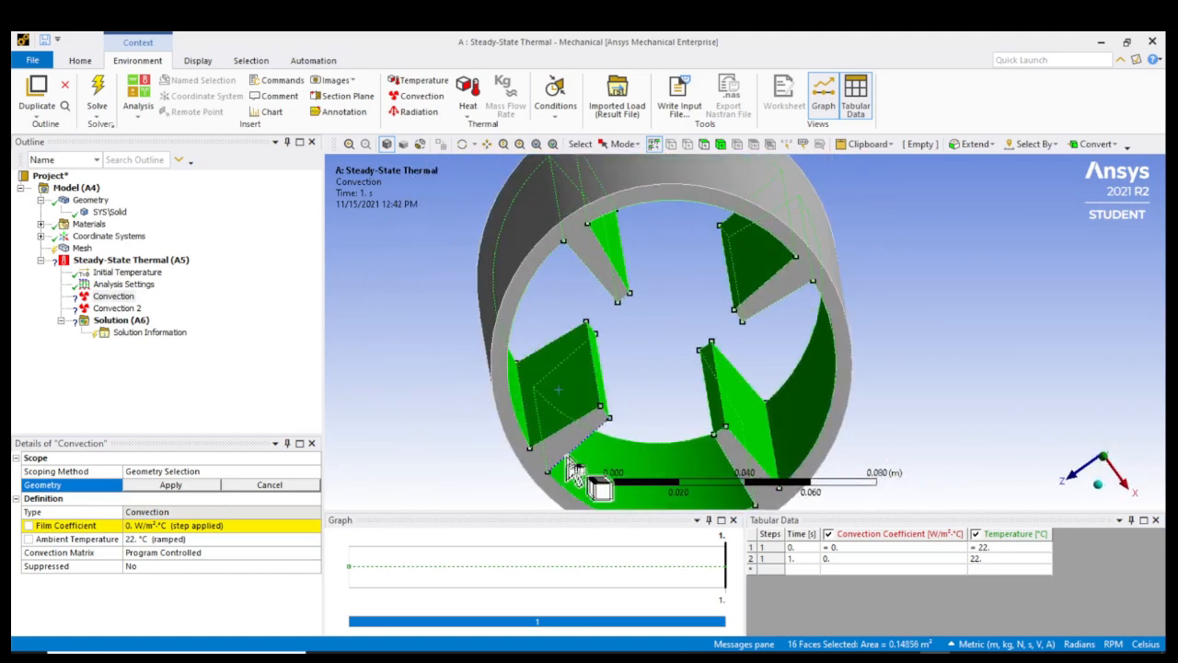
left_click(171, 486)
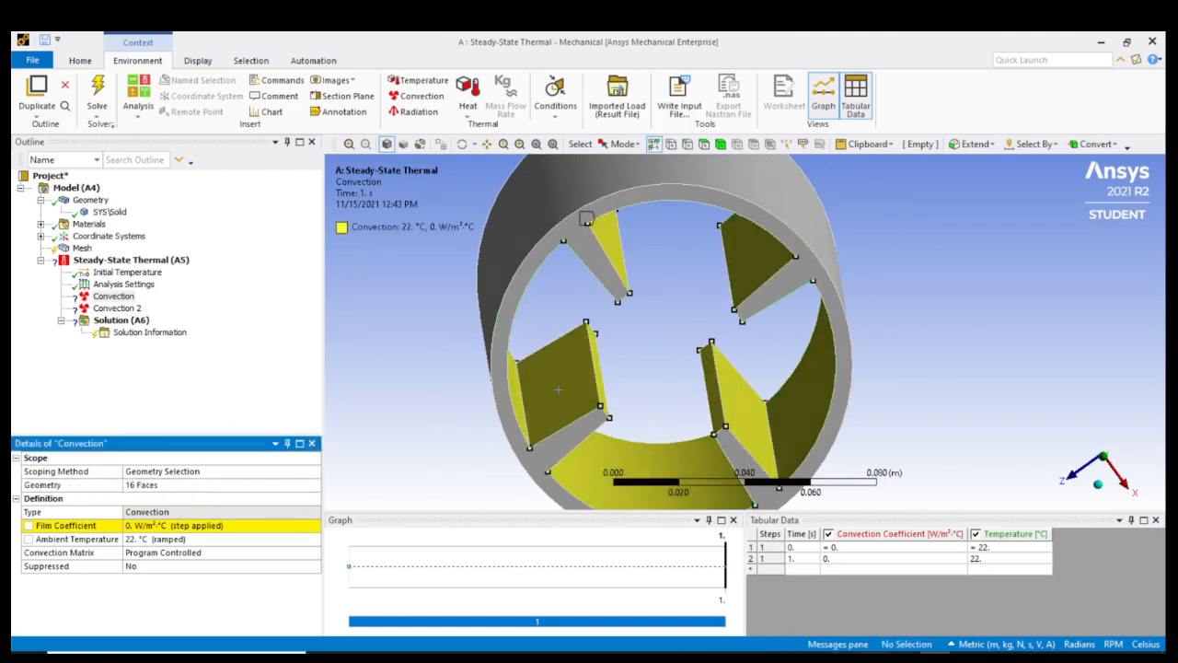
left_click(152, 485)
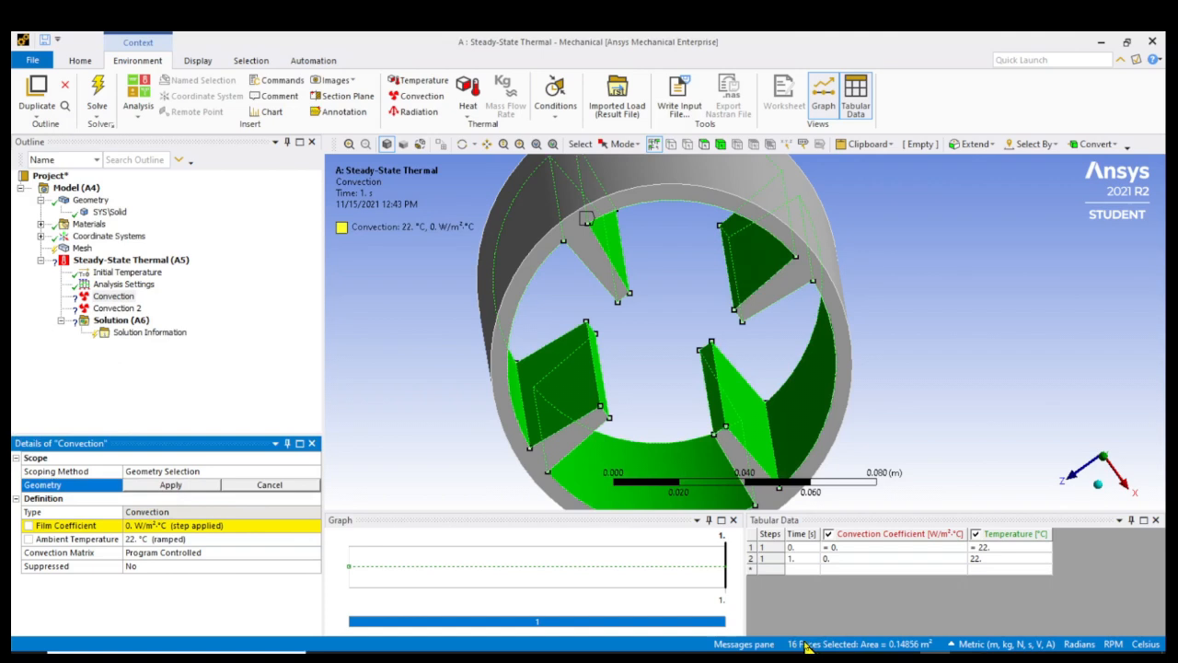
Set the interior convection's film coefficient to 100 W/m²·°C and its ambient temperature to 80 °C
left_click(160, 526)
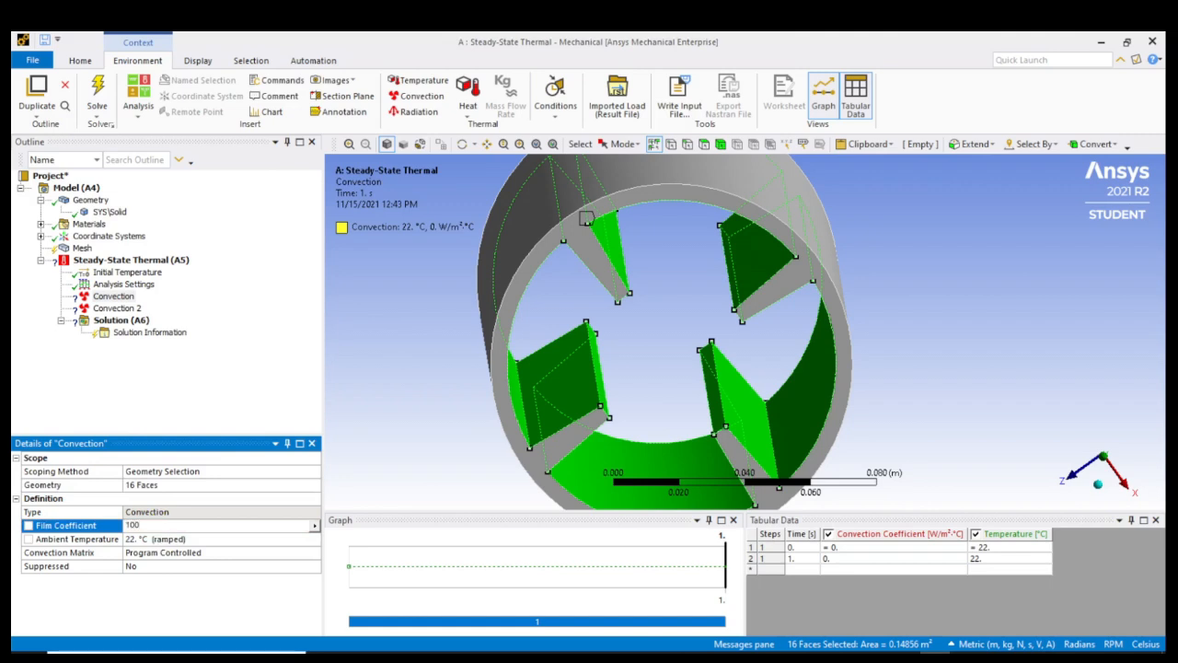
key("Return")
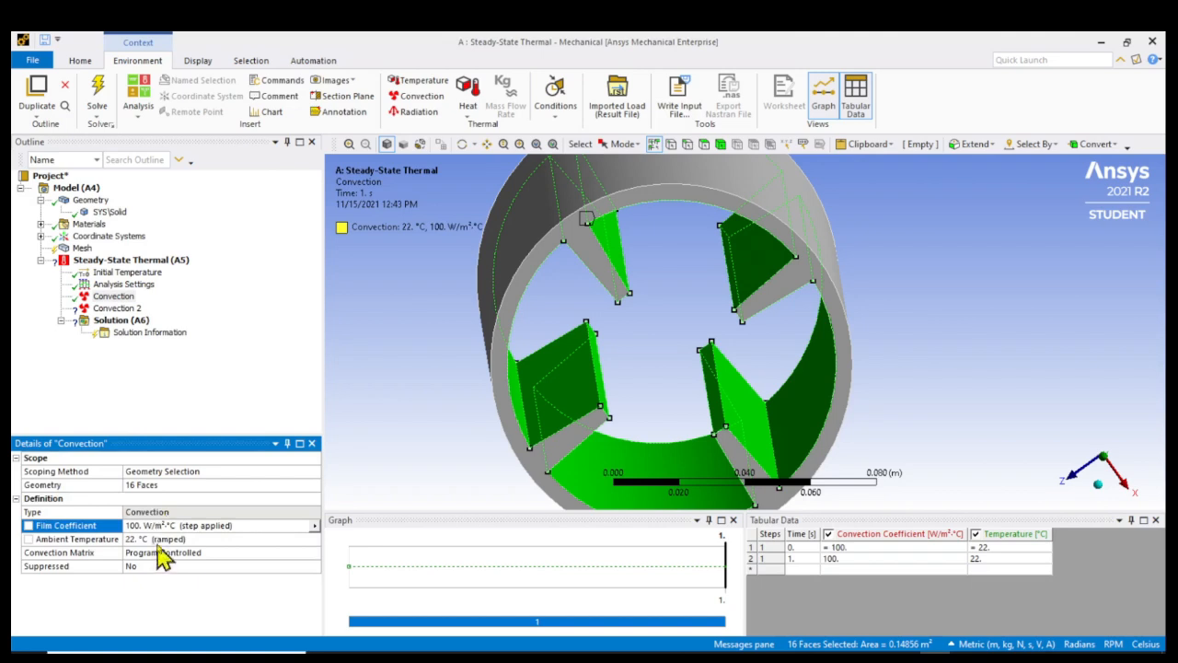
left_click(138, 540)
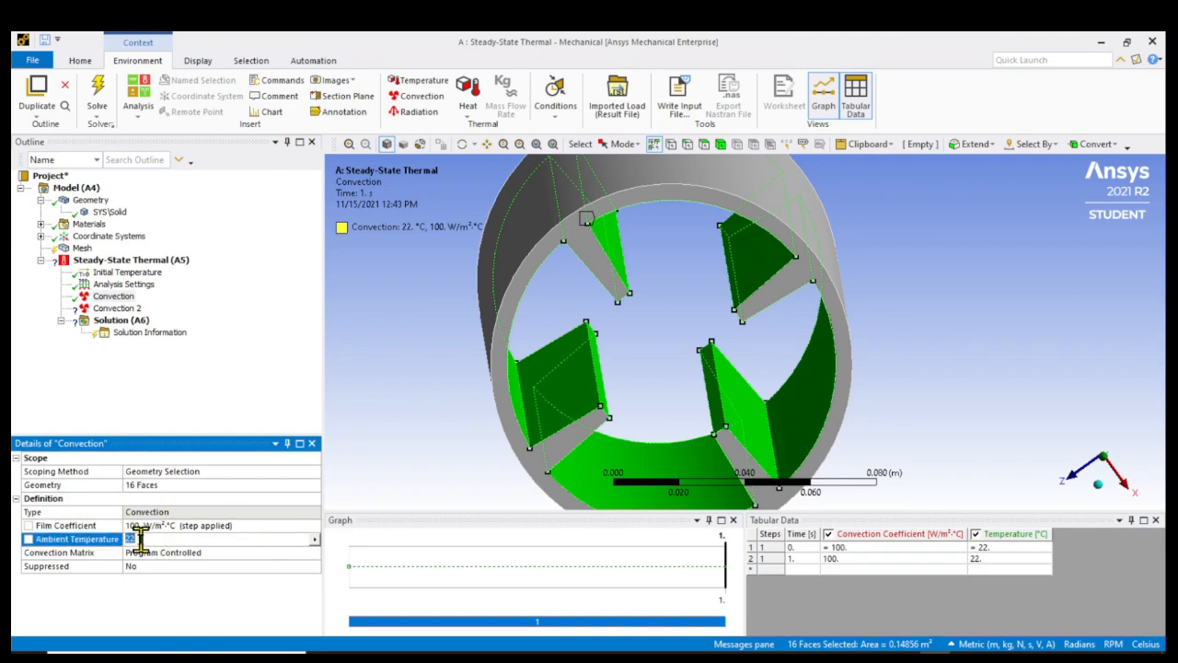
type("80")
key("Return")
Scope the second convection to the pipe's outer cylindrical face
left_click(115, 308)
middle_click_drag(318, 350, 476, 324)
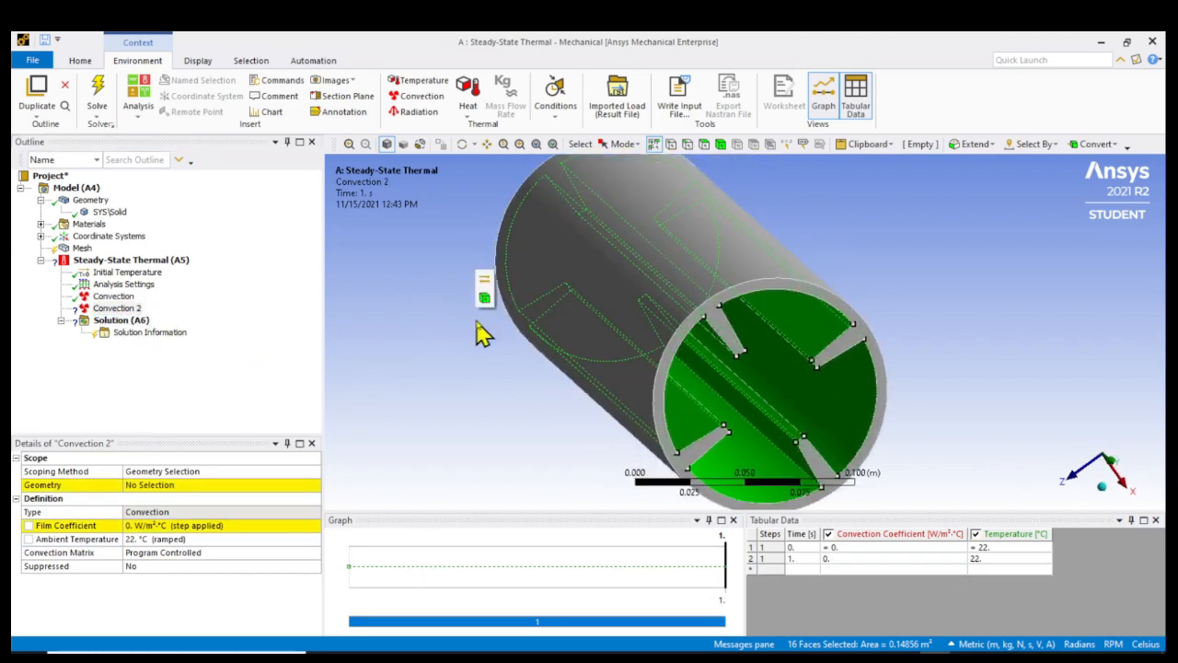
left_click(616, 286)
left_click(175, 485)
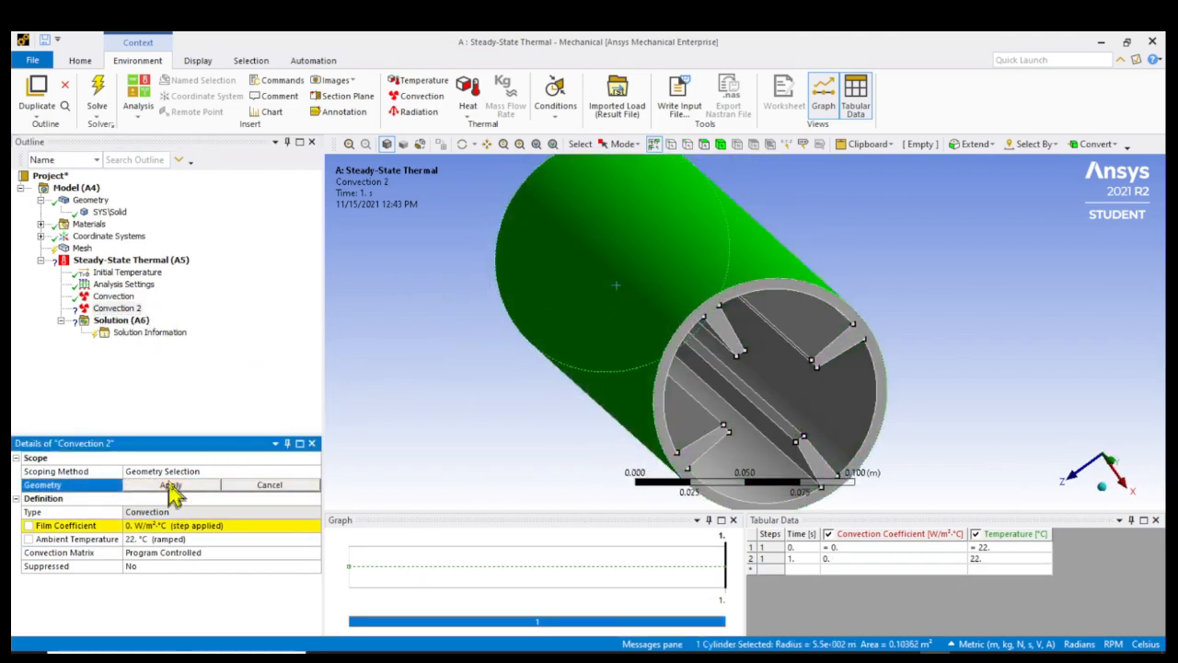
left_click(171, 485)
middle_click_drag(478, 429, 238, 483)
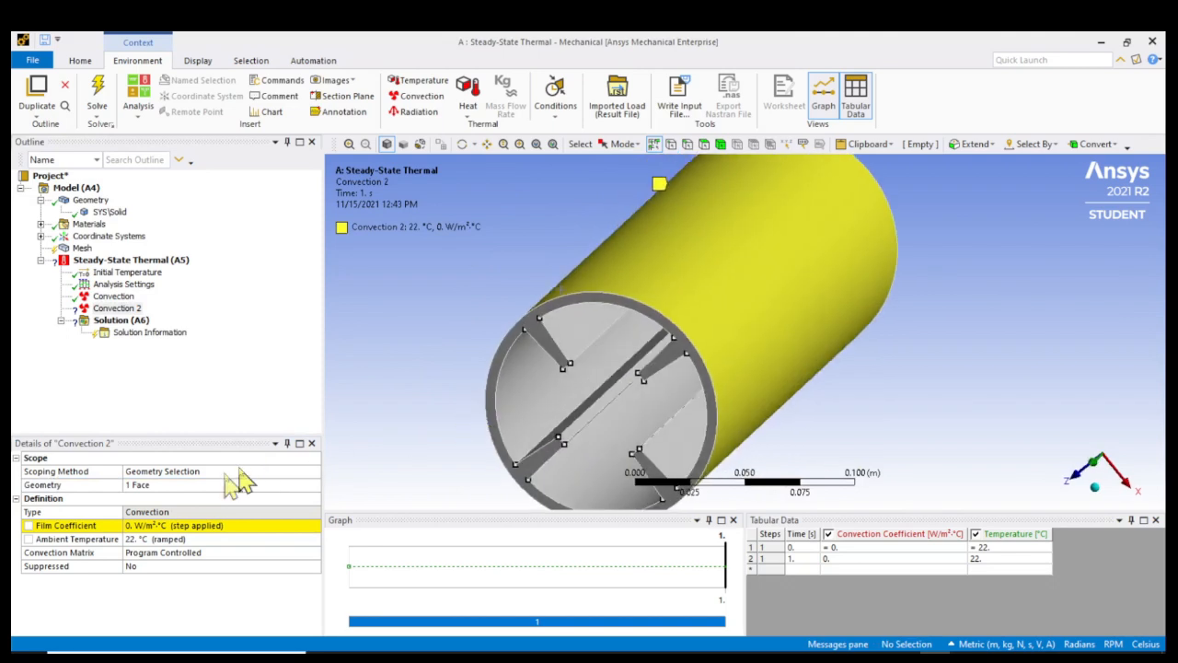
Check the problem statement in PowerPoint and set the exterior convection's film coefficient to 30 W/m²·°C and its ambient temperature to 20 °C
left_click(783, 657)
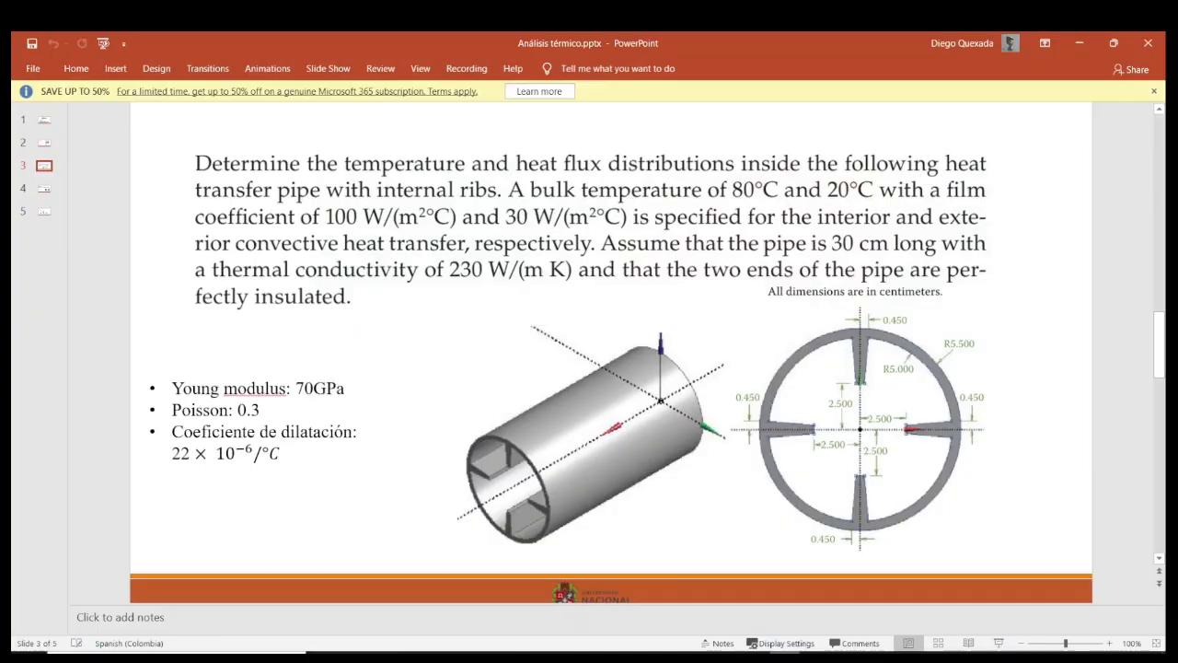
left_click(679, 656)
left_click(142, 525)
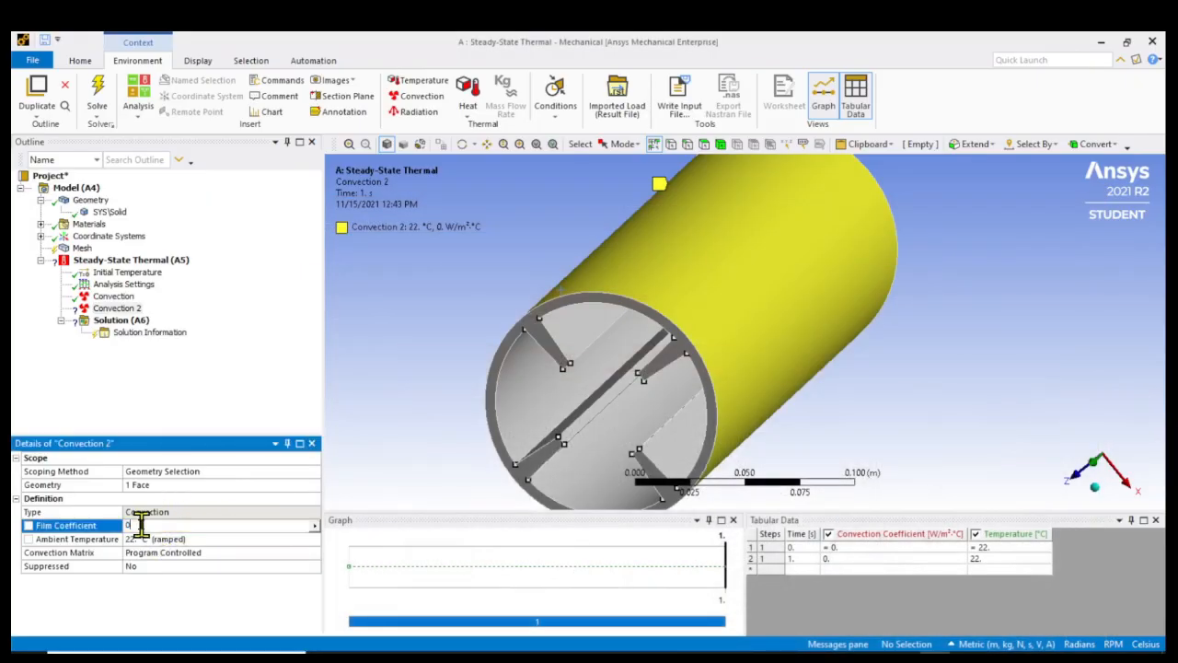
type("30")
key("Return")
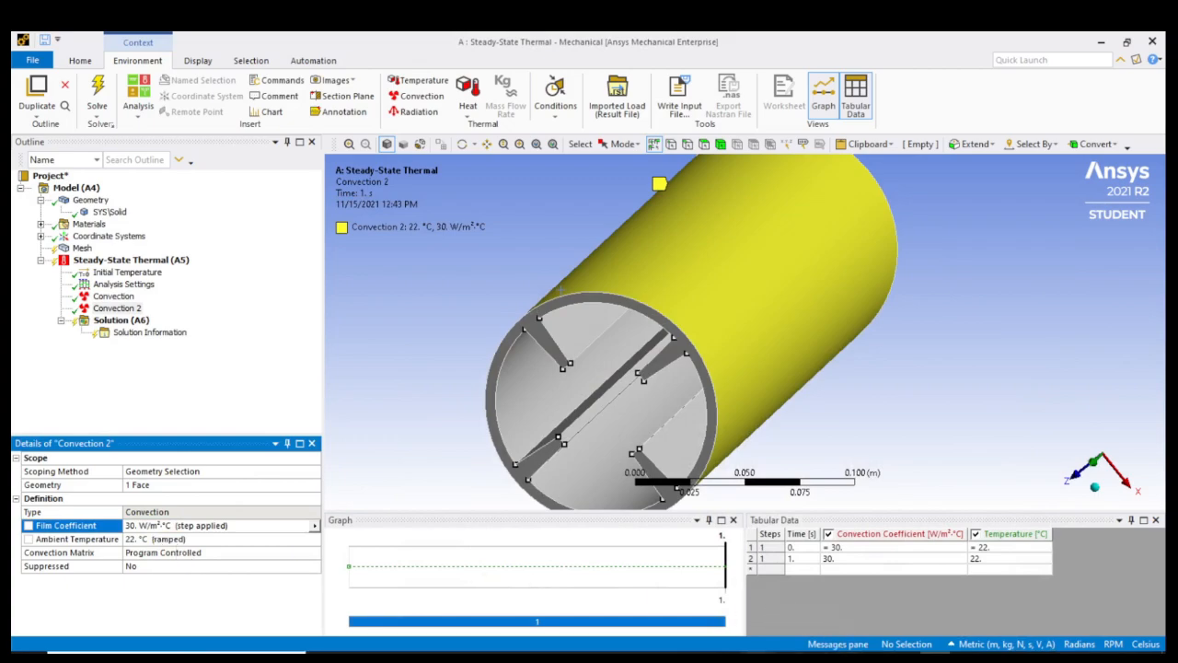
key("alt+Tab")
key("alt+Tab")
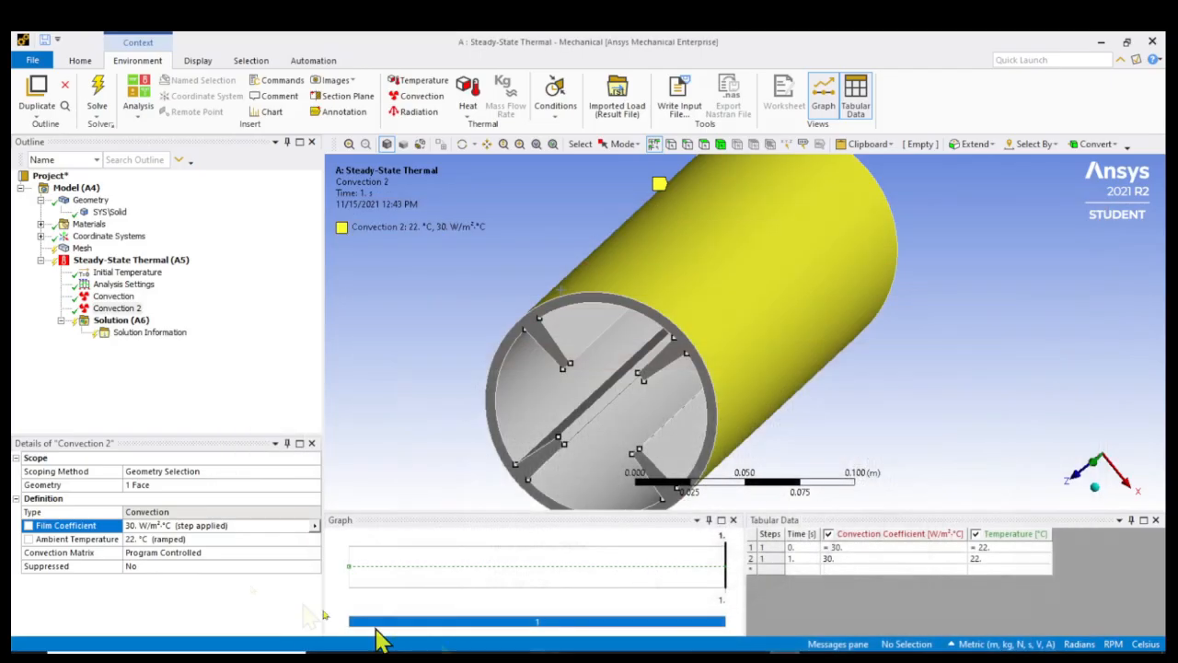
left_click(141, 539)
type("20")
key("Return")
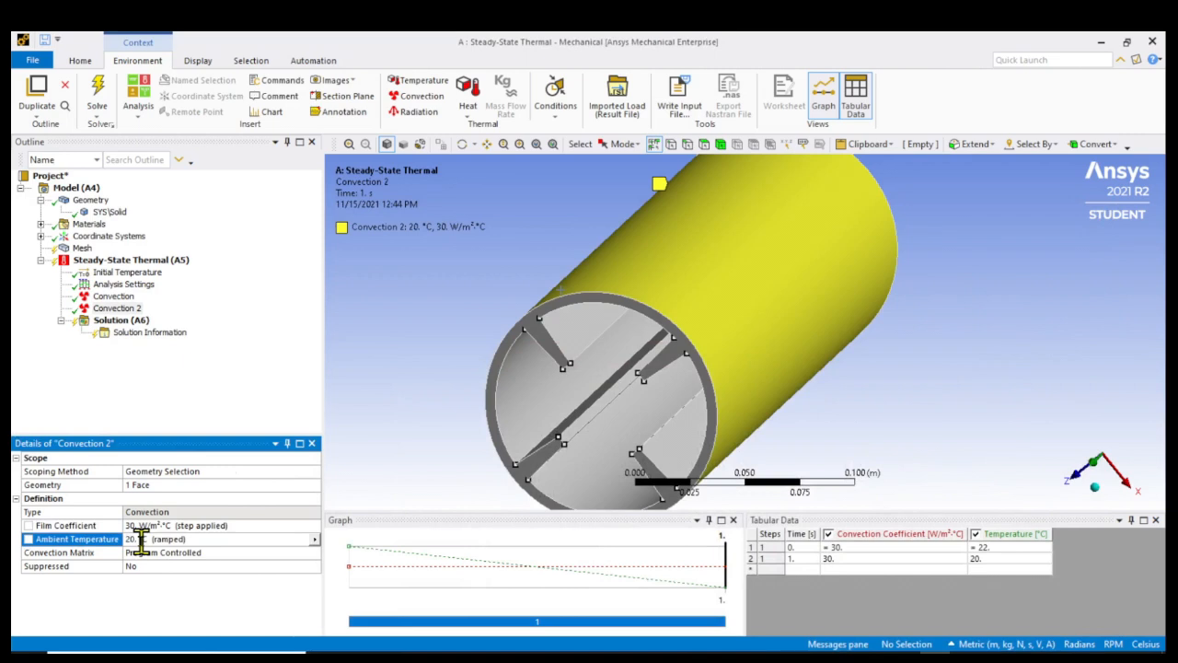
mouse_move(390, 394)
middle_mouse_down()
mouse_move(401, 375)
mouse_move(460, 376)
mouse_move(398, 377)
middle_mouse_up()
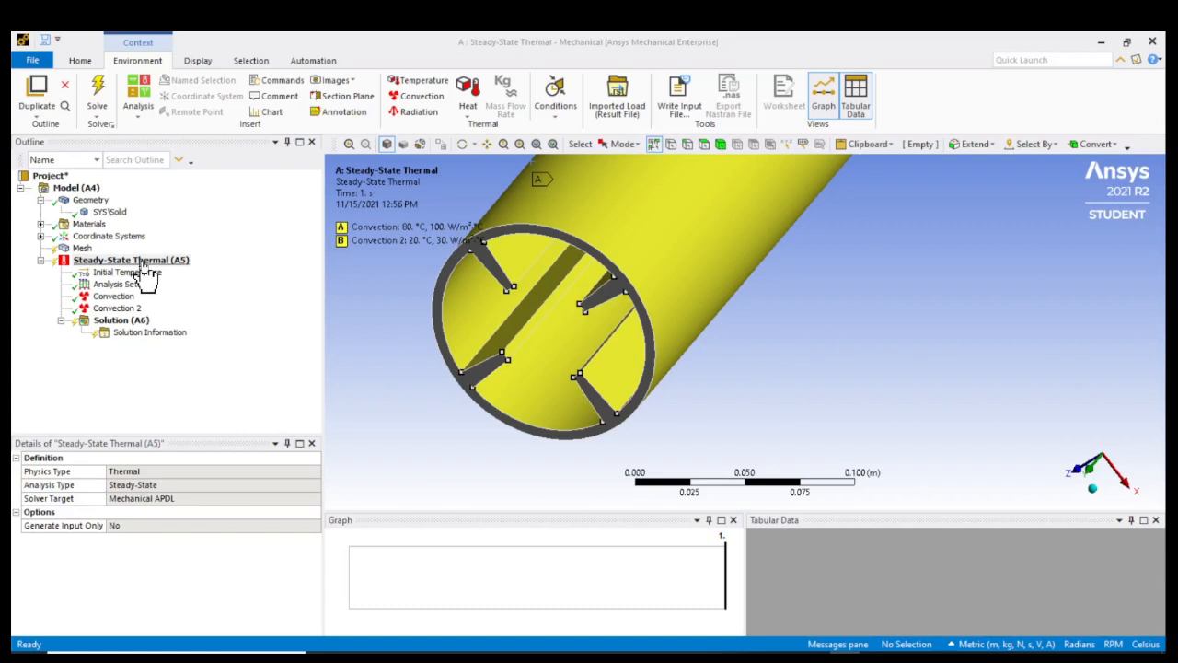
right_click(147, 261)
mouse_move(158, 270)
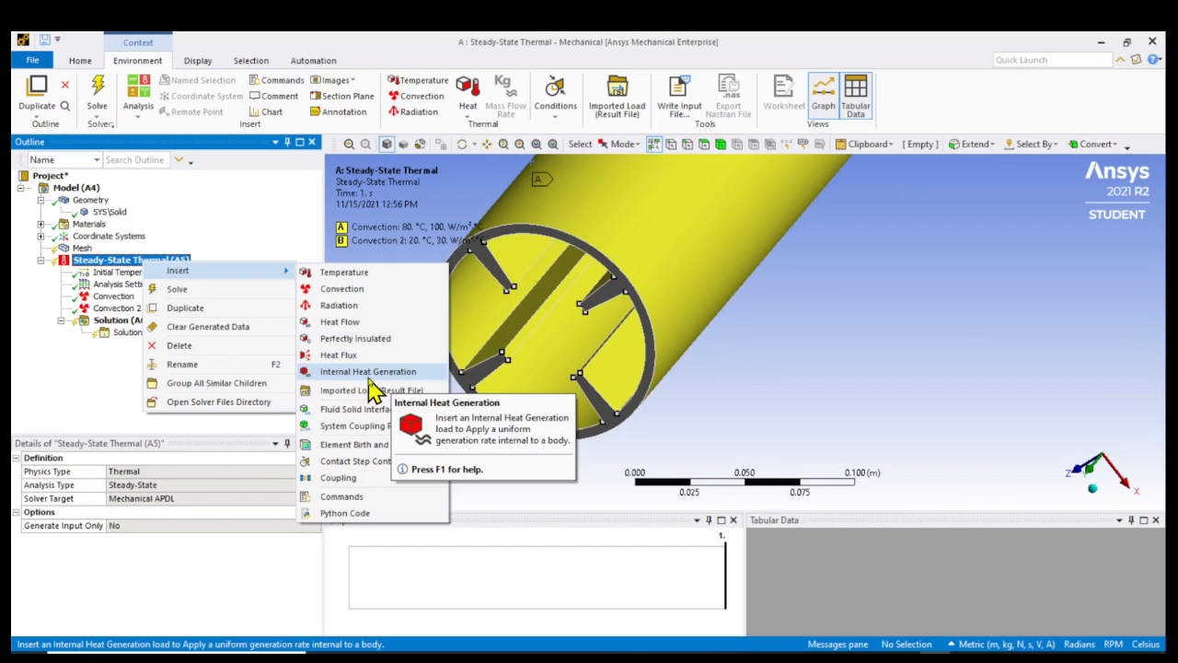
left_click(831, 337)
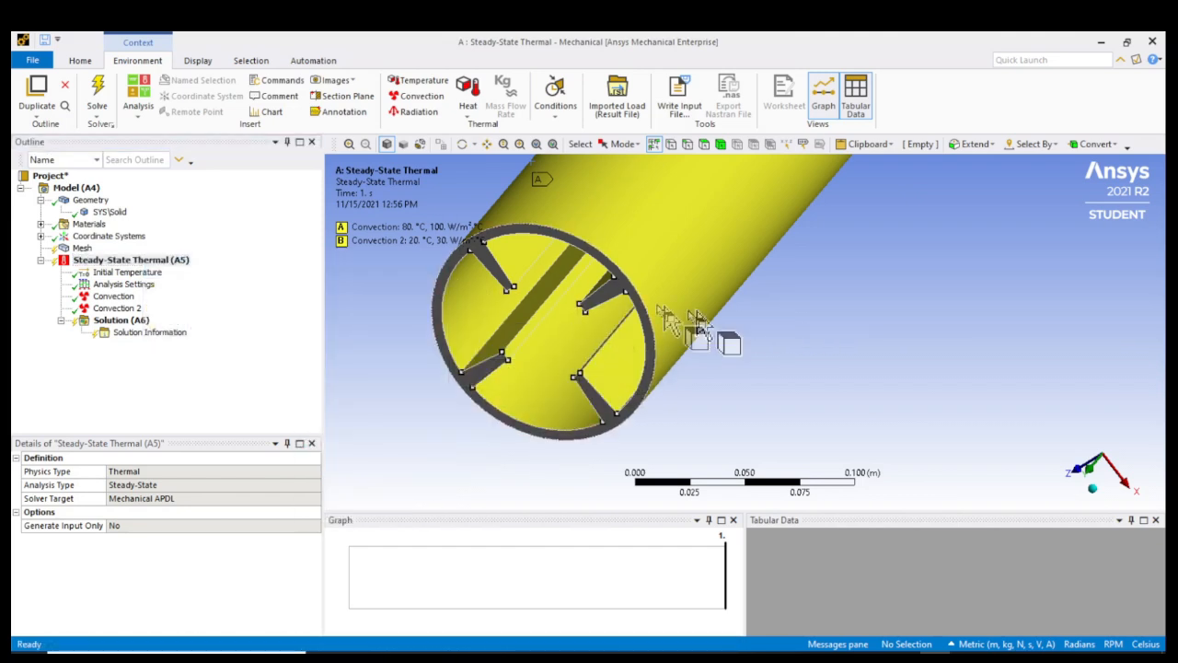
right_click(135, 260)
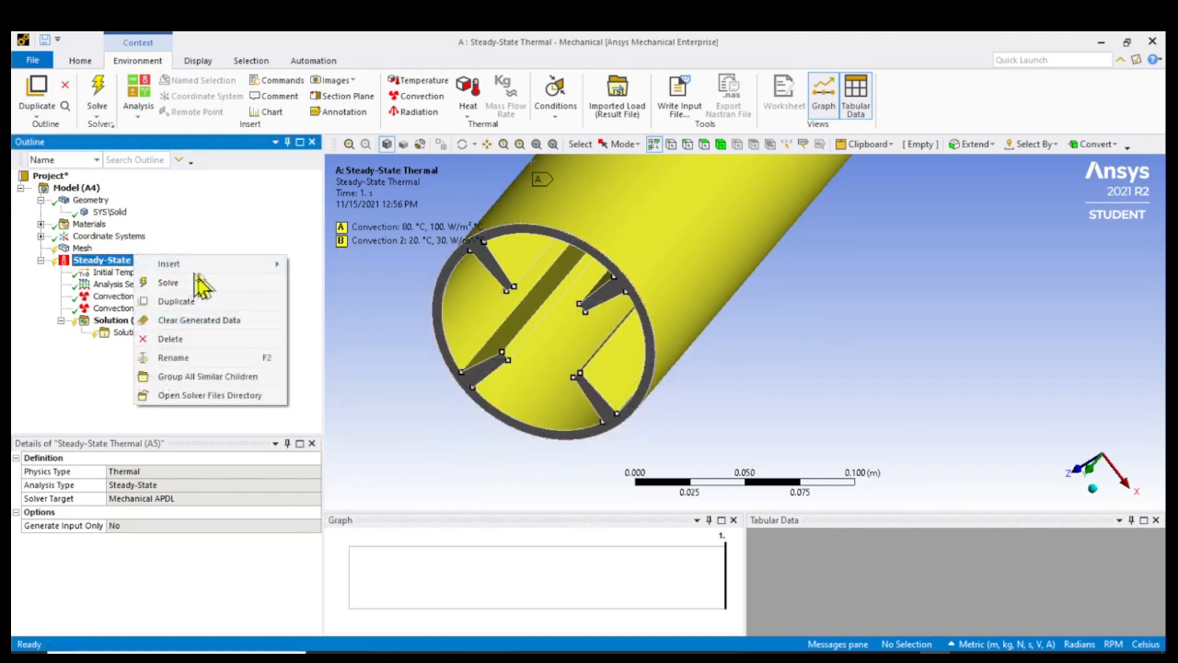
mouse_move(263, 270)
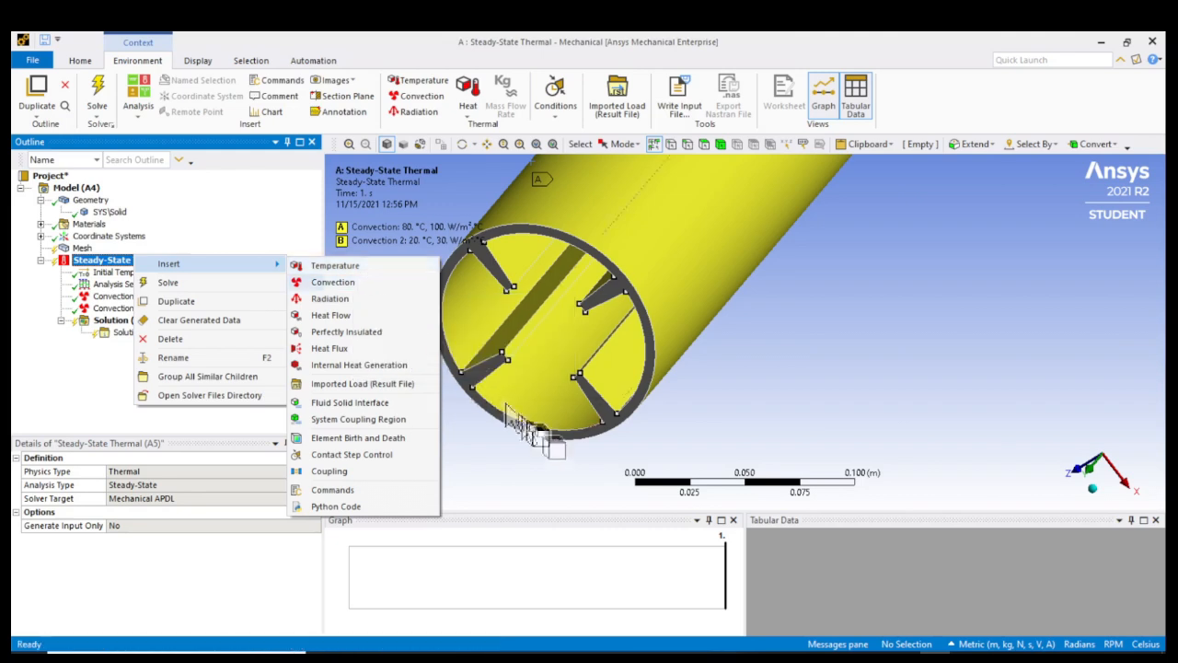
left_click(504, 444)
scroll(437, 349, "down", 2)
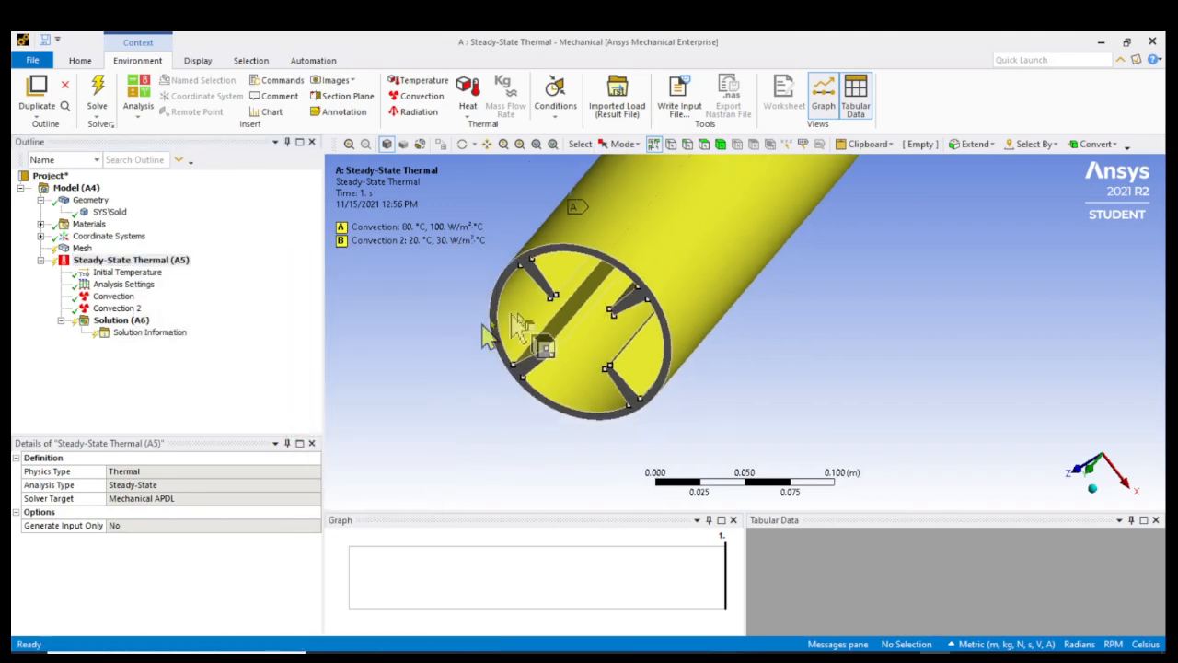
middle_click_drag(661, 296, 515, 359)
middle_click_drag(425, 349, 373, 327)
Add Temperature and Total Heat Flux results for all bodies to the solution
left_click(101, 324)
mouse_move(161, 335)
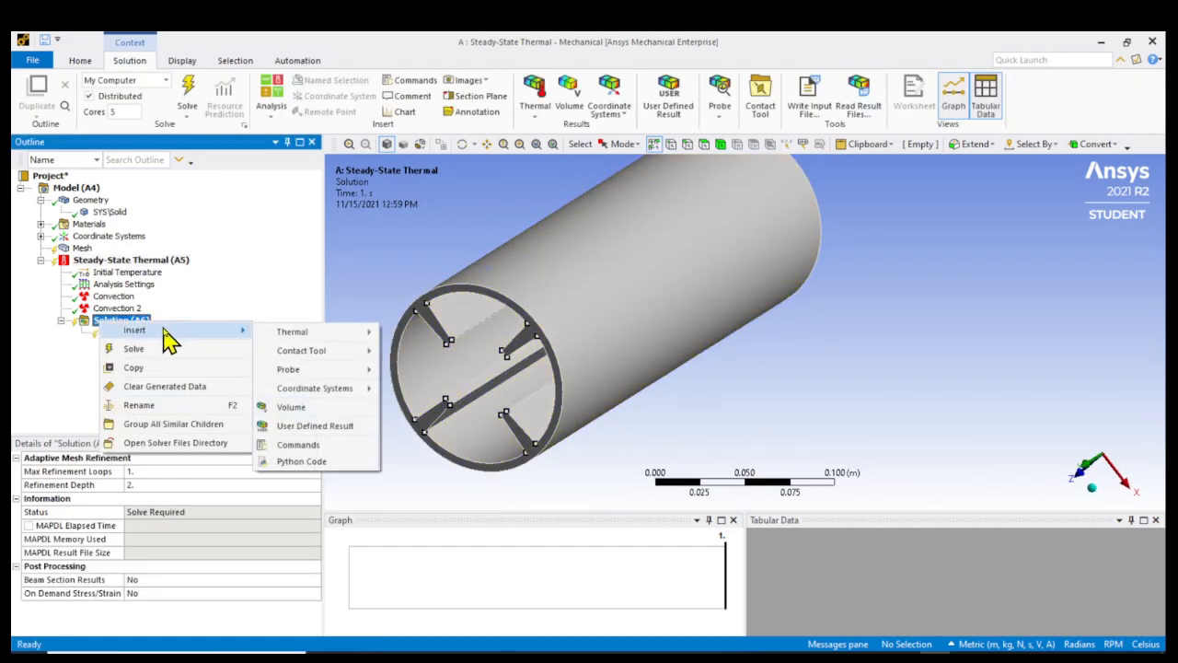
mouse_move(306, 341)
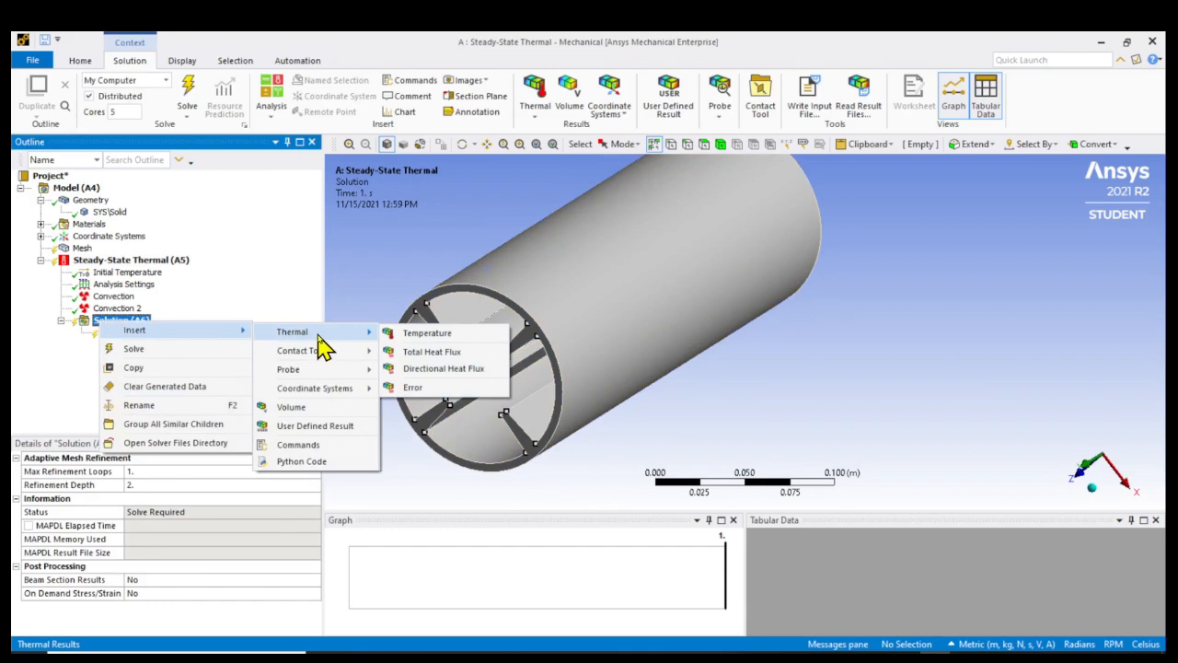
left_click(419, 337)
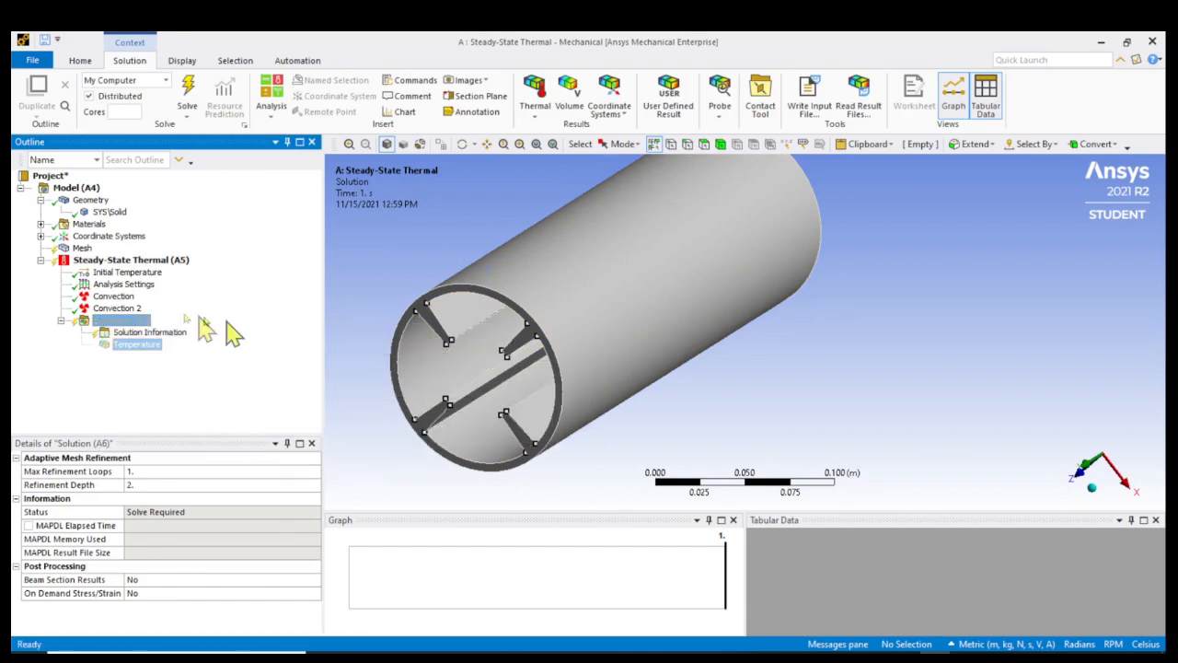
right_click(119, 321)
mouse_move(187, 333)
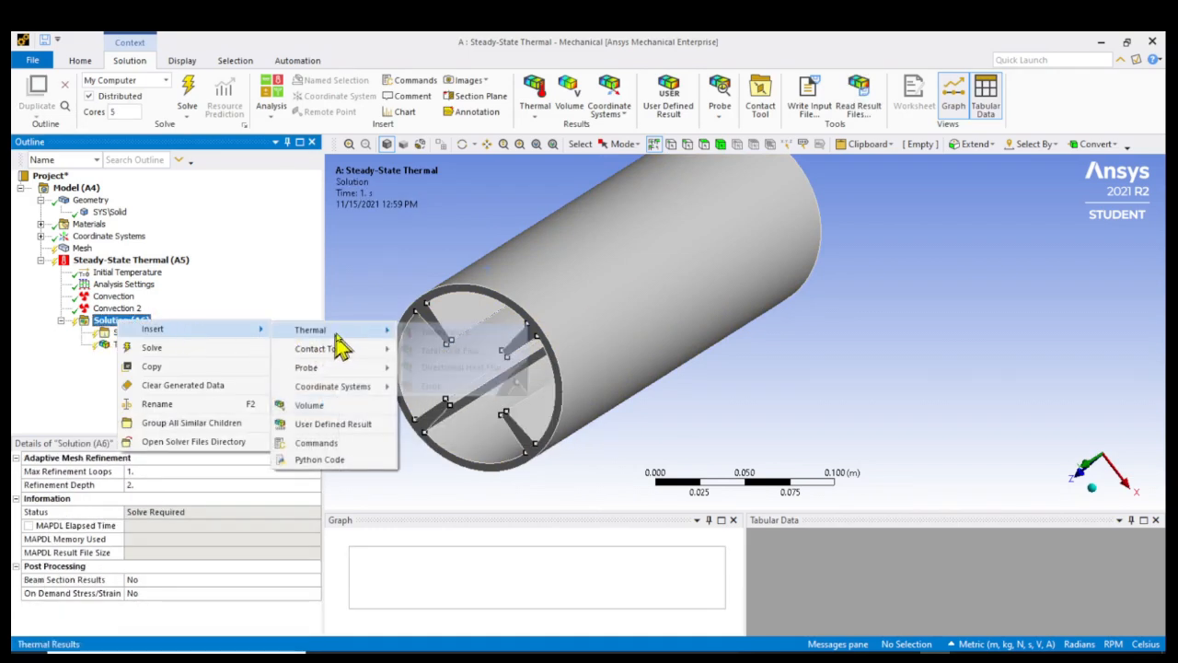
mouse_move(313, 332)
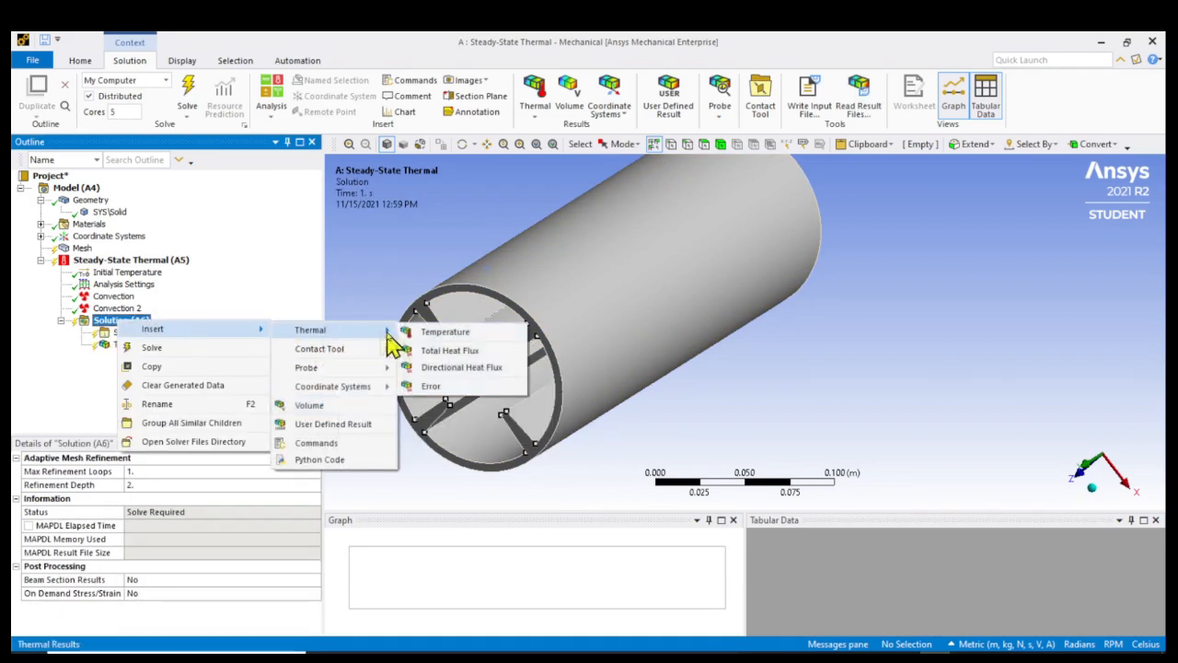
left_click(442, 354)
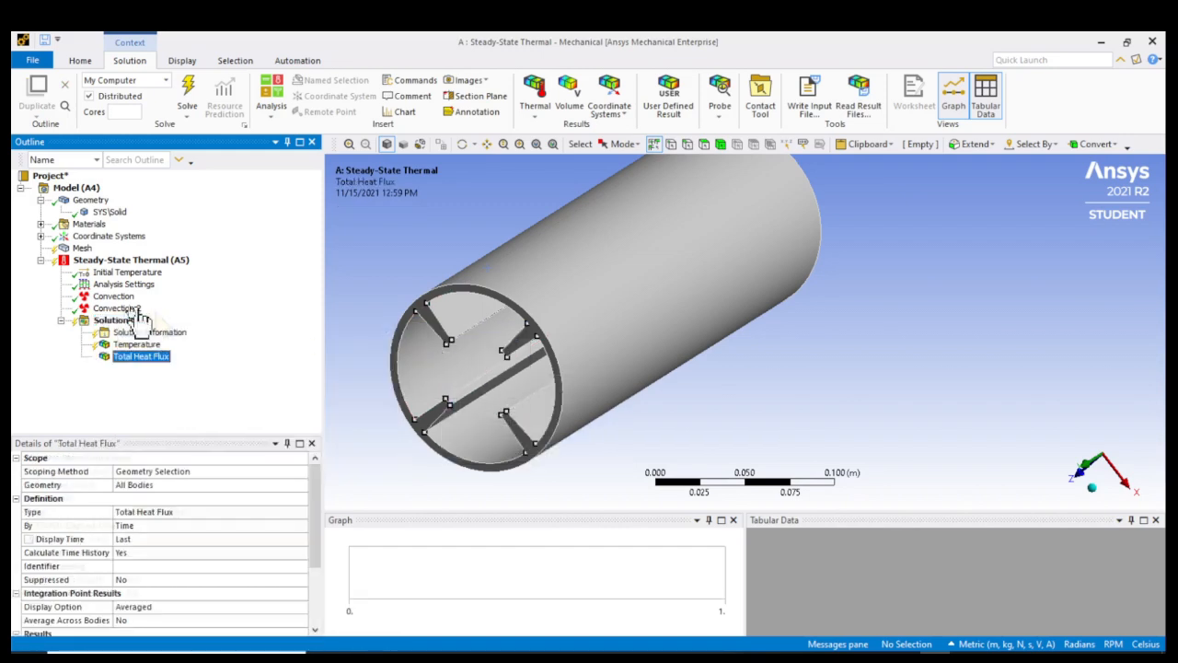
Add a Thermal Error result for all bodies and solve the steady-state thermal analysis
right_click(119, 320)
mouse_move(200, 339)
mouse_move(312, 333)
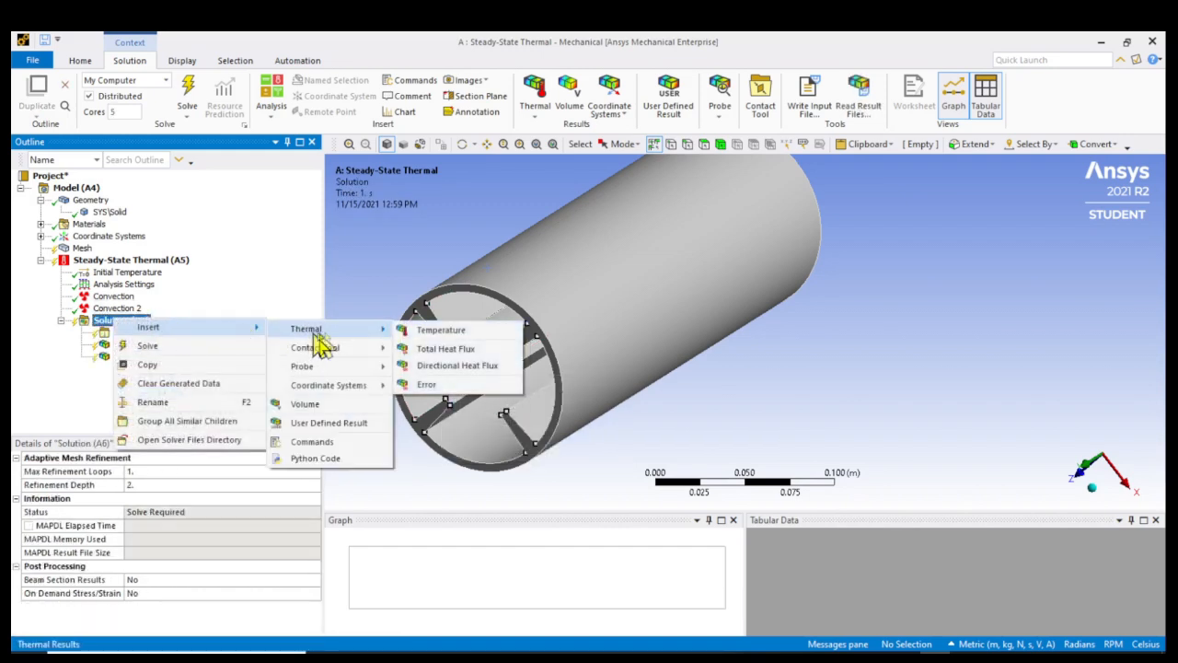
left_click(431, 385)
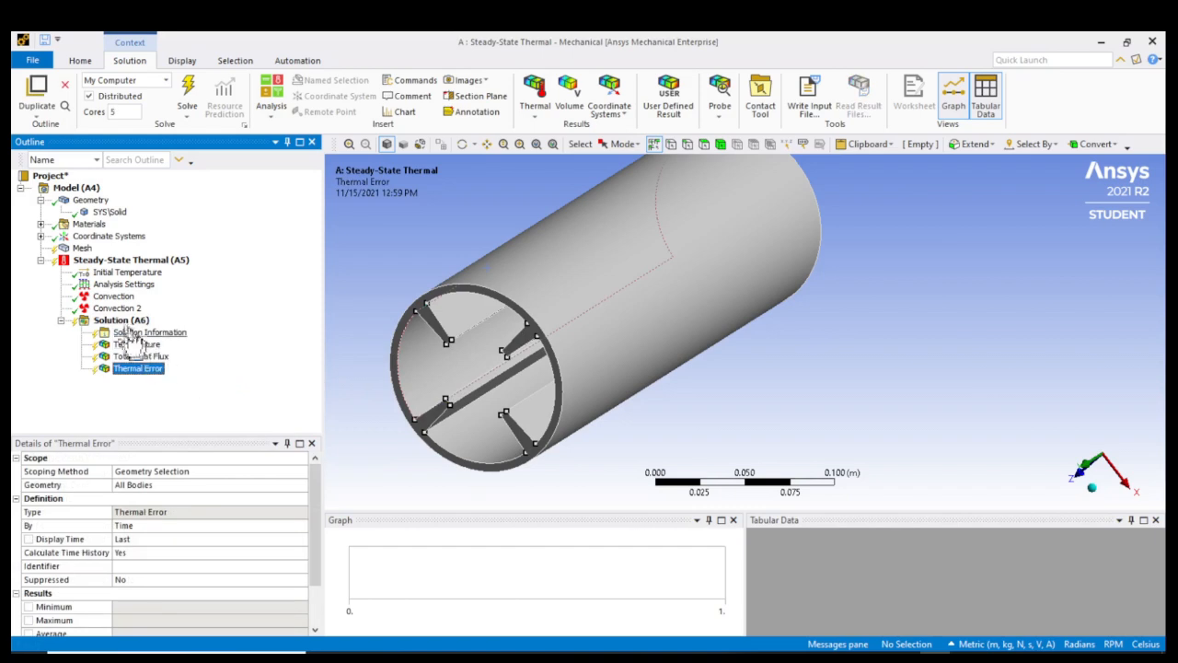
left_click(188, 90)
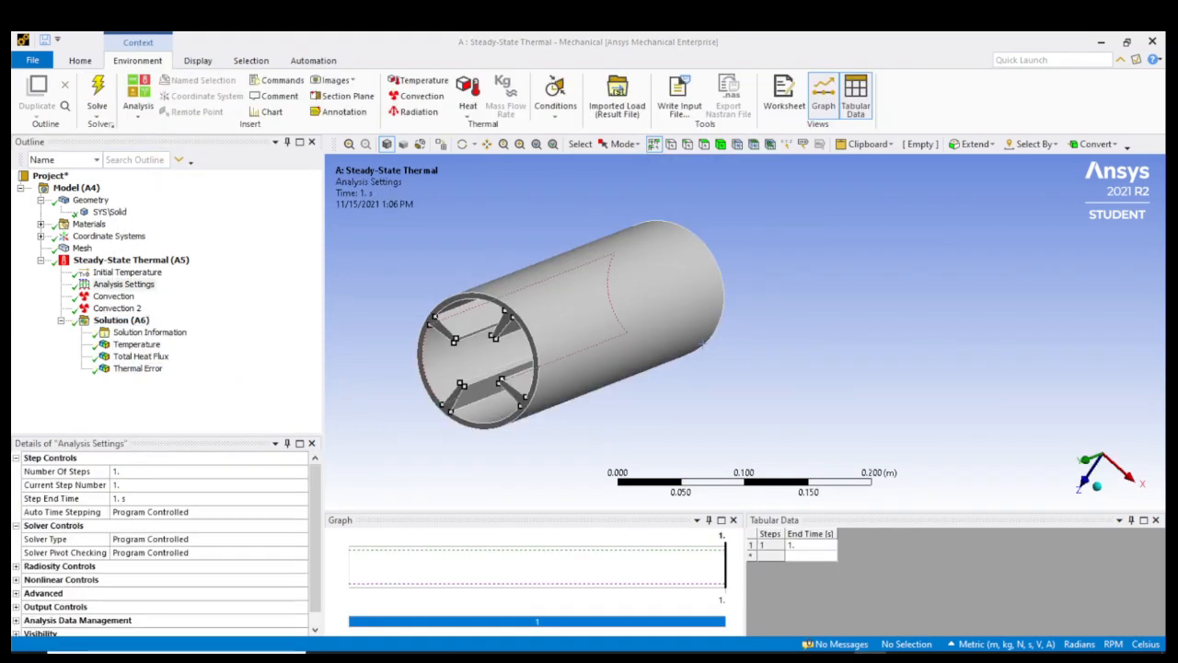
Examine the temperature contours on the pipe wall and the four ribs
left_click(136, 346)
middle_click_drag(560, 447, 492, 399)
scroll(506, 400, "up", 4)
mouse_move(531, 337)
middle_mouse_down()
mouse_move(560, 344)
mouse_move(613, 315)
mouse_move(525, 322)
middle_mouse_up()
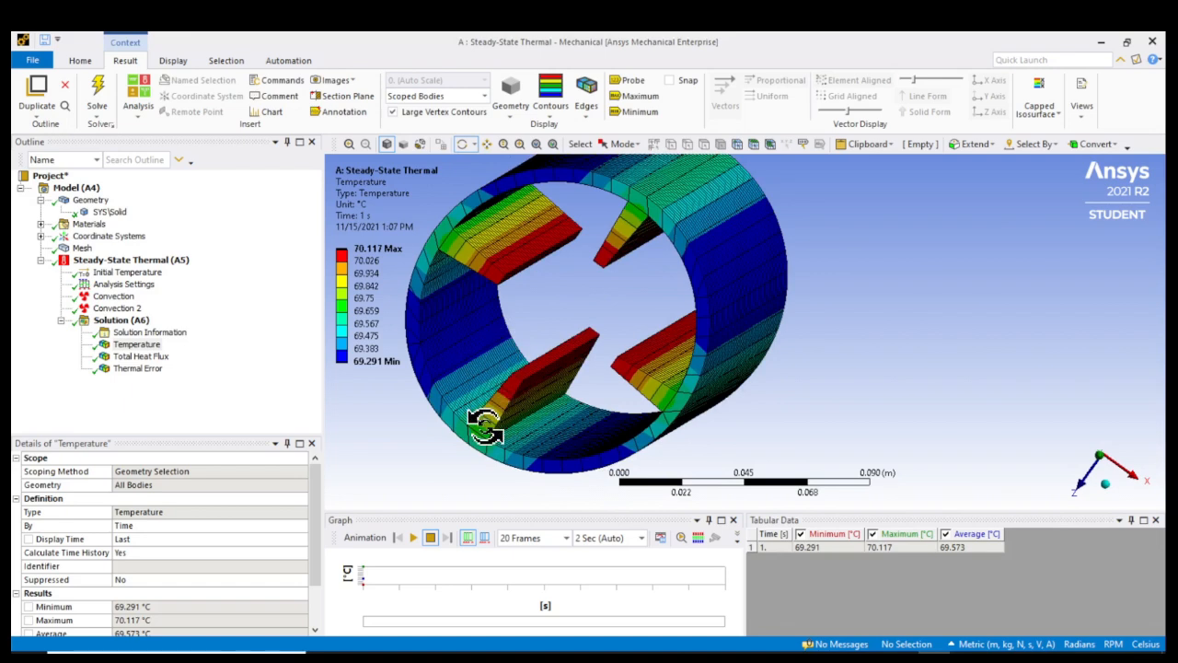
middle_click_drag(478, 405, 484, 405)
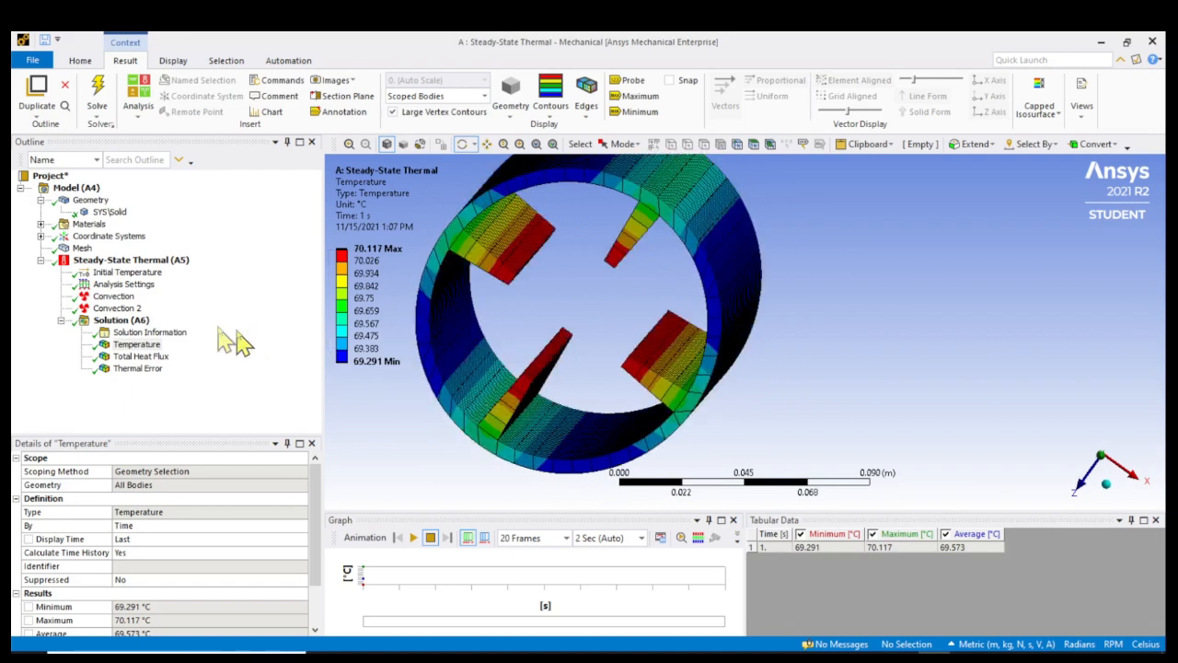
Review the interior and exterior convection definitions and the faces they cover
left_click(107, 296)
left_click(111, 308)
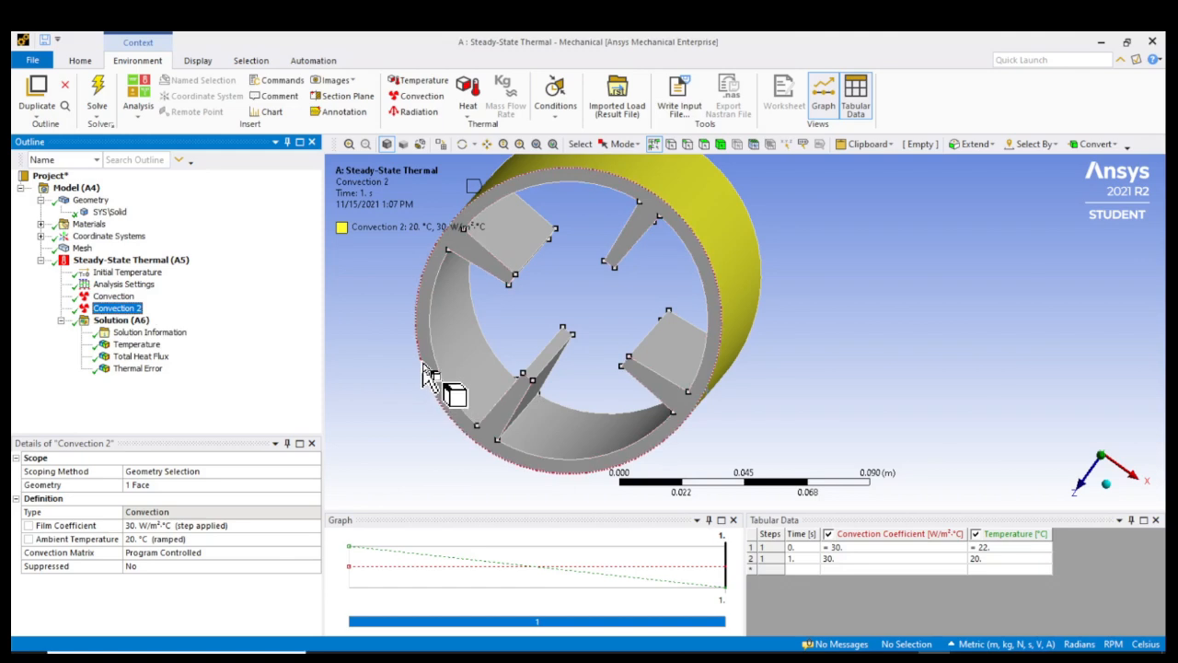
mouse_move(762, 386)
middle_mouse_down()
mouse_move(757, 376)
mouse_move(783, 391)
middle_mouse_up()
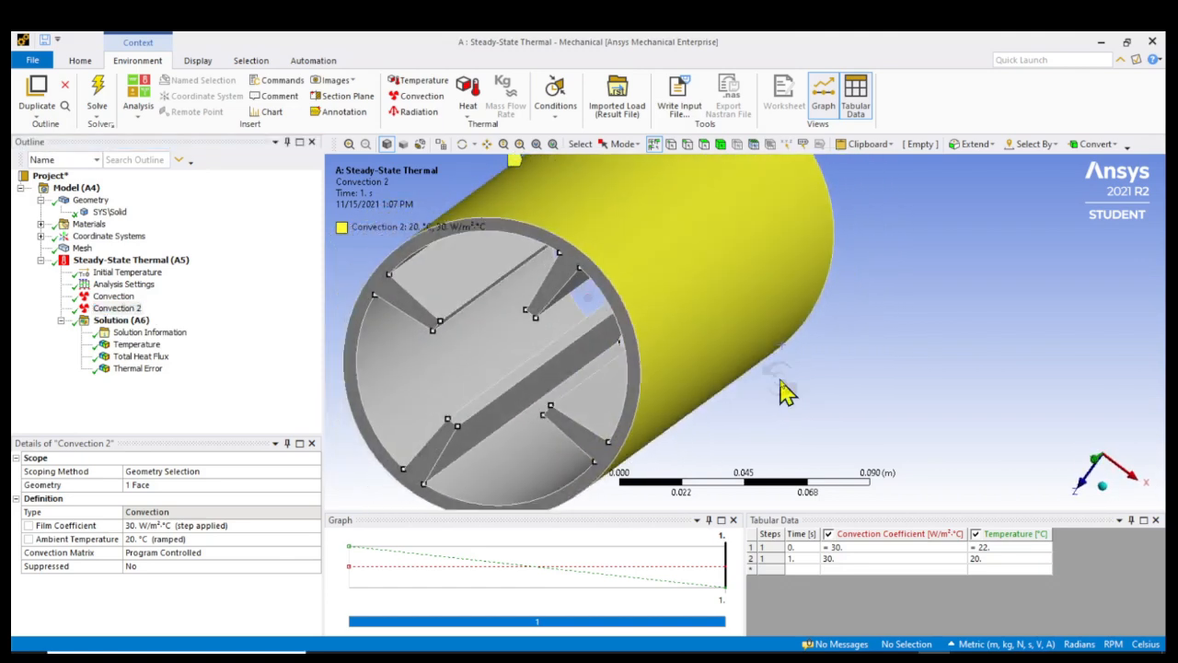
right_click(158, 261)
mouse_move(212, 270)
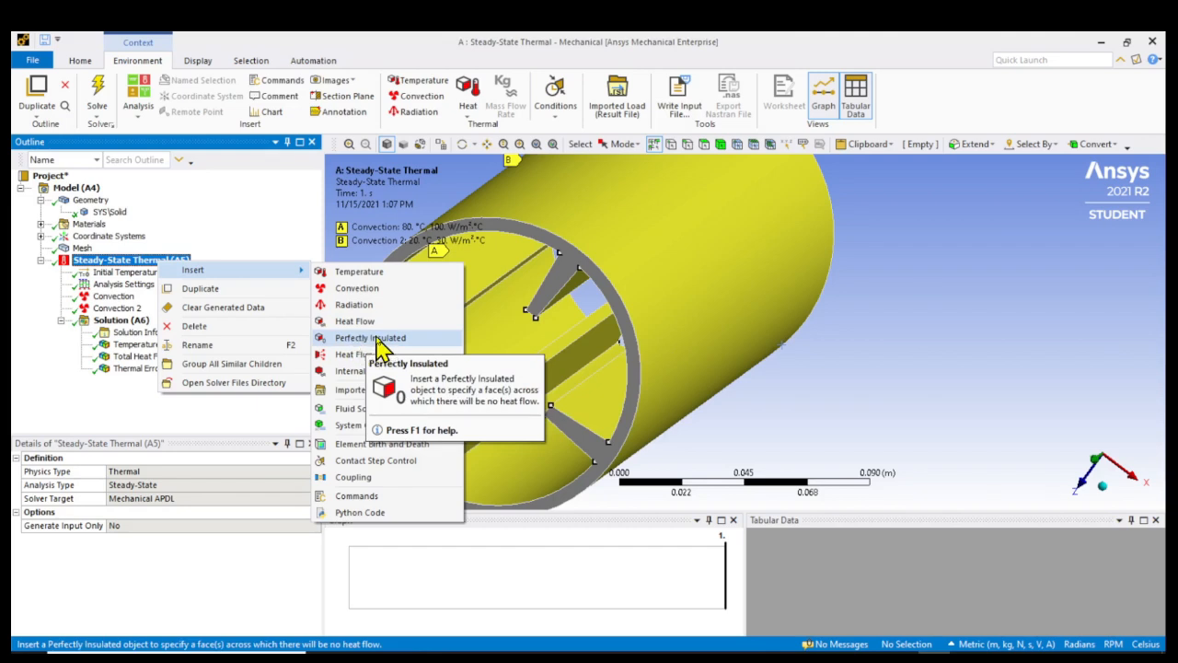
left_click(802, 407)
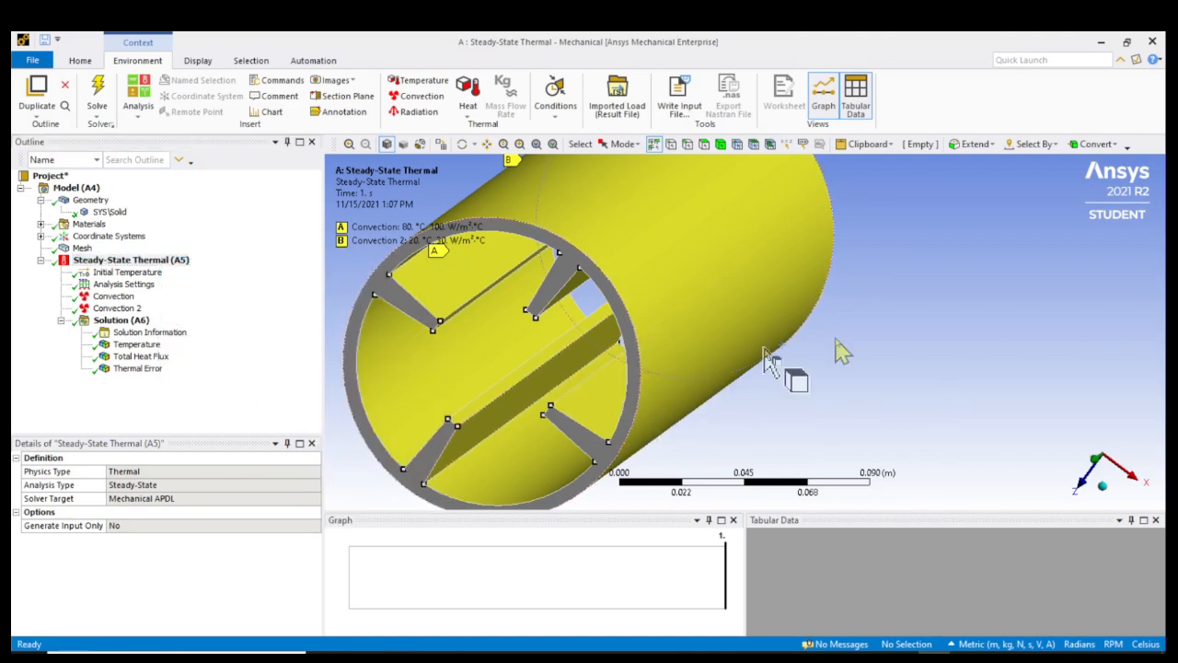
middle_click_drag(793, 368, 770, 363)
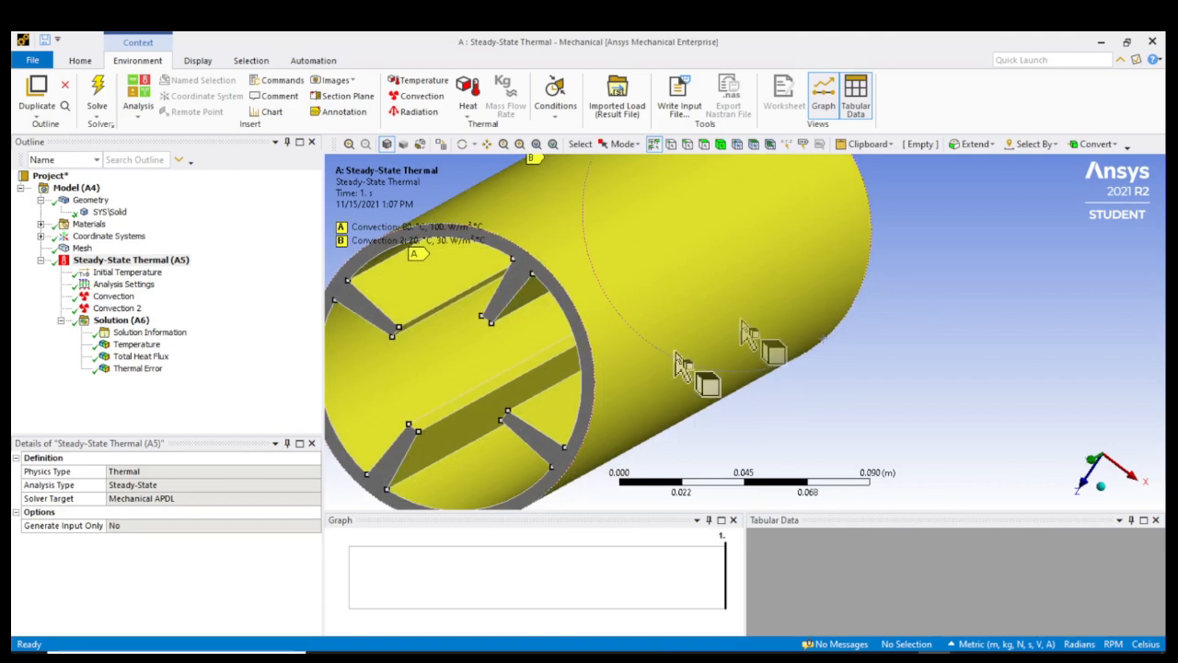
scroll(550, 404, "down", 3)
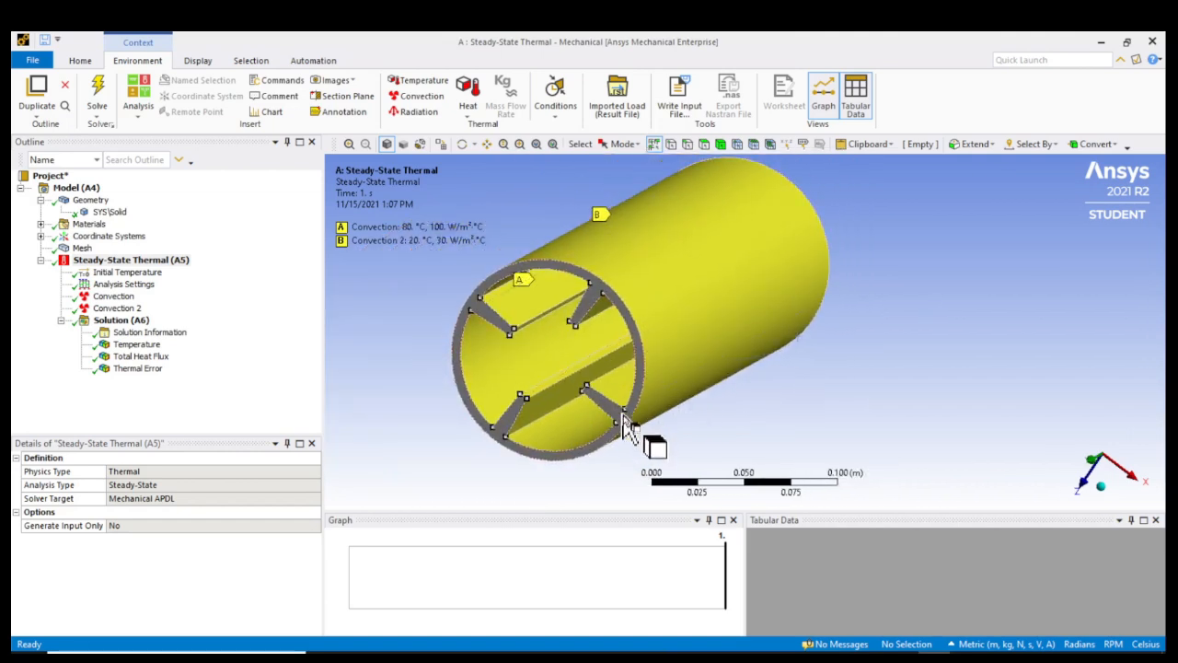
scroll(626, 429, "up", 2)
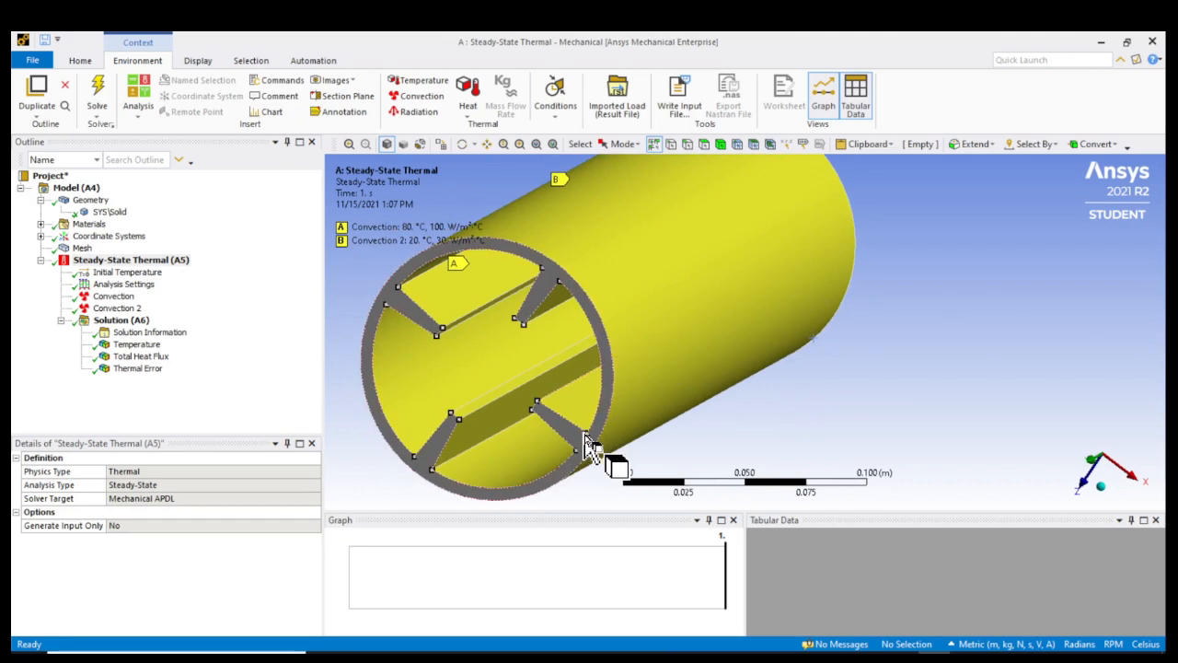
left_click(588, 451)
middle_click_drag(905, 342, 432, 276)
left_click(904, 230, "ctrl")
right_click(172, 264)
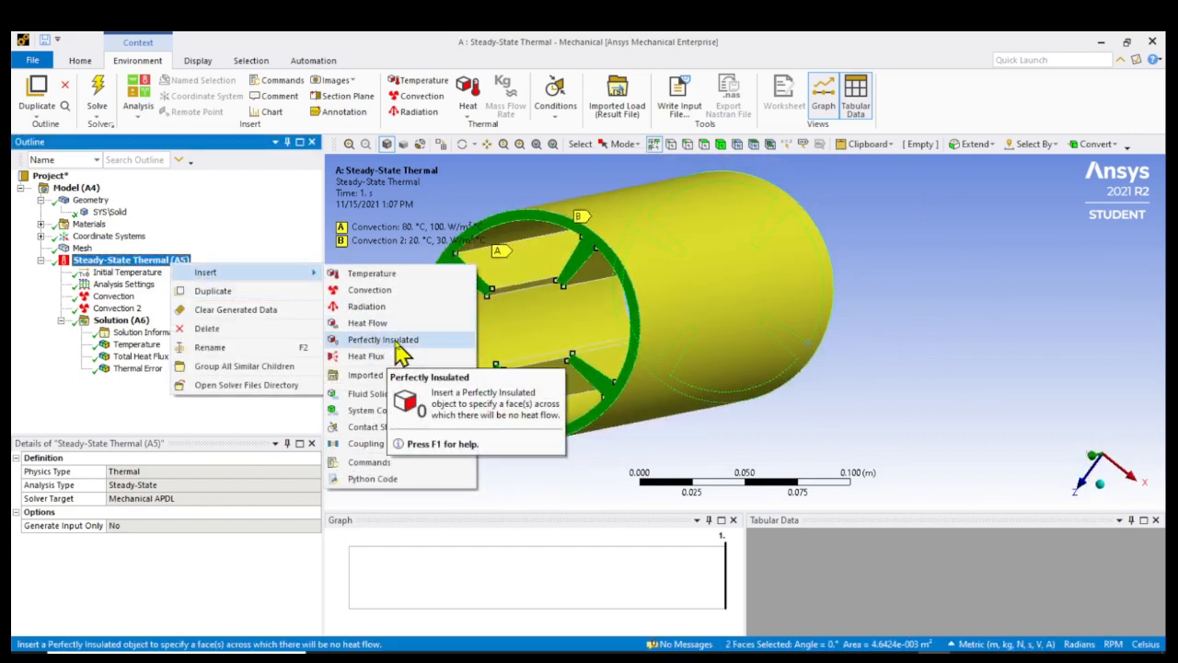
left_click(915, 384)
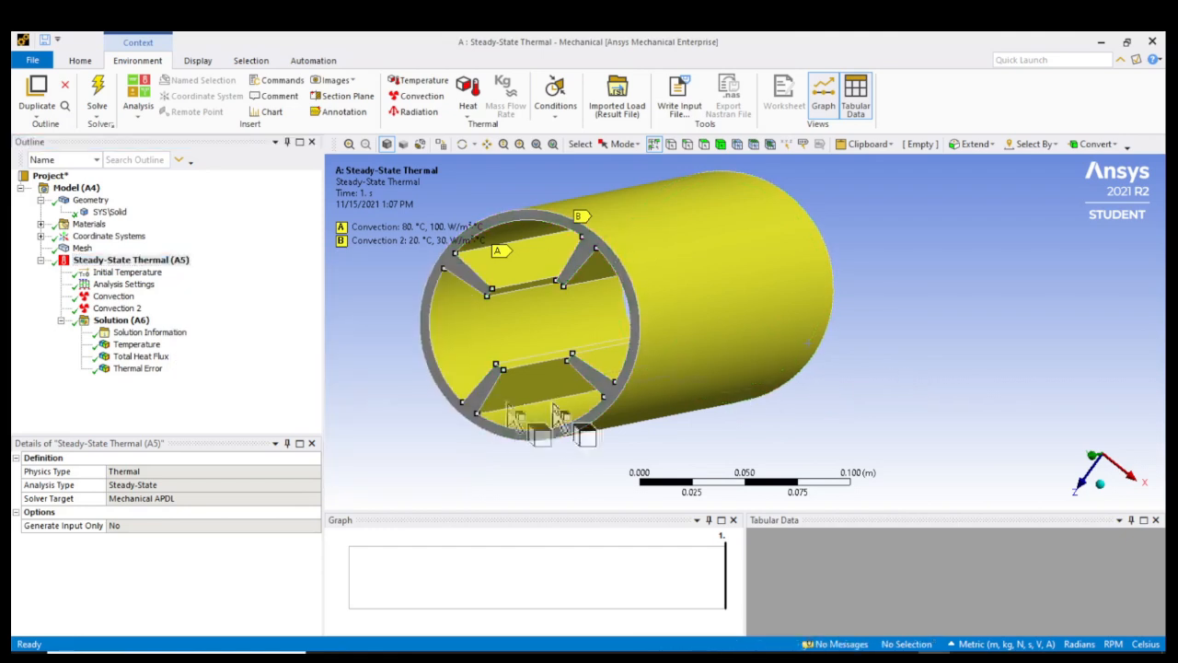
Check the temperature result again and examine the total heat flux vectors close up at a rib's root
left_click(133, 346)
middle_click_drag(451, 317, 387, 369)
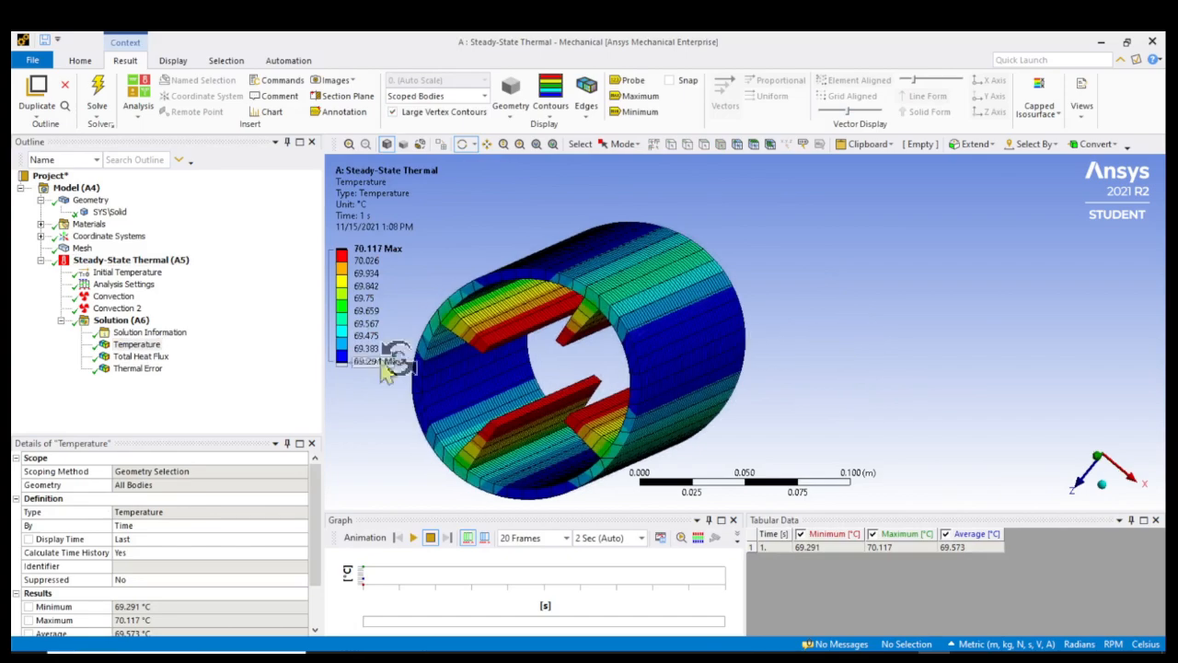
left_click(142, 356)
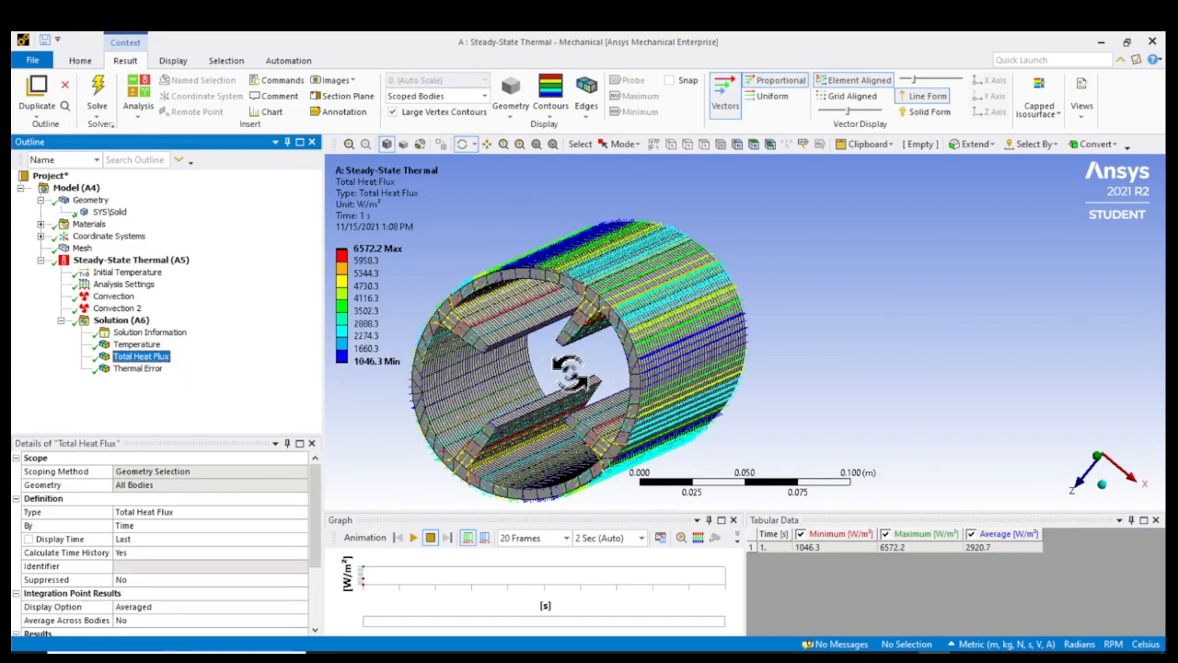
scroll(470, 327, "up", 5)
middle_click_drag(470, 327, 606, 308, "ctrl")
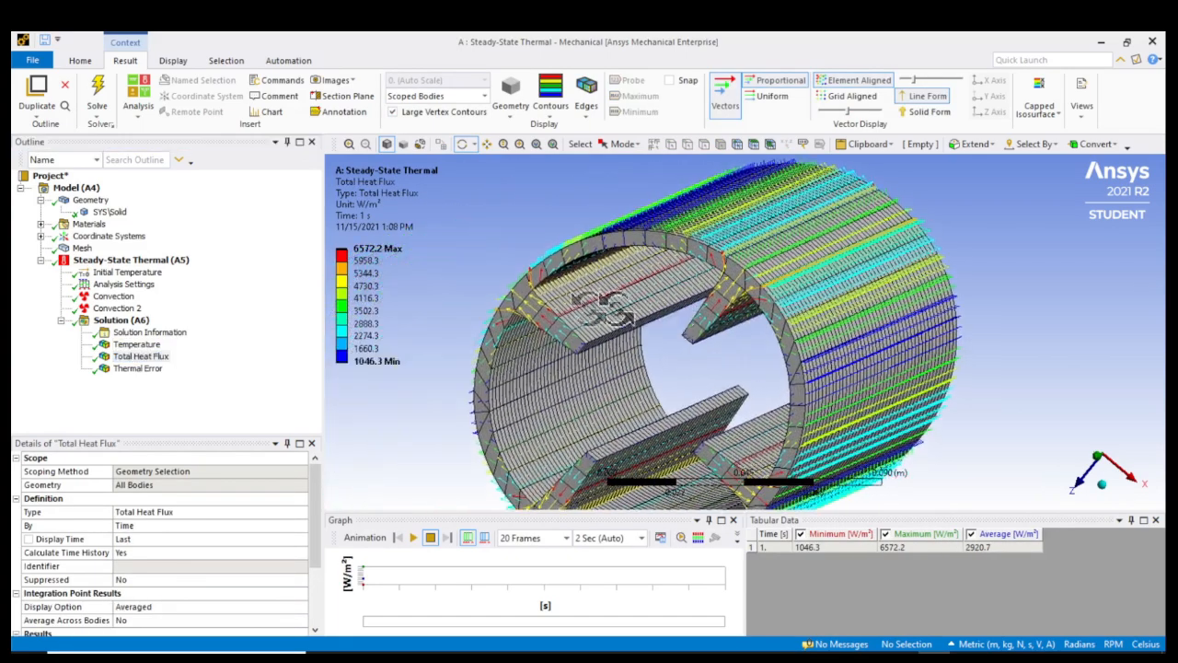
scroll(532, 311, "up", 4)
middle_click_drag(534, 314, 752, 328, "ctrl")
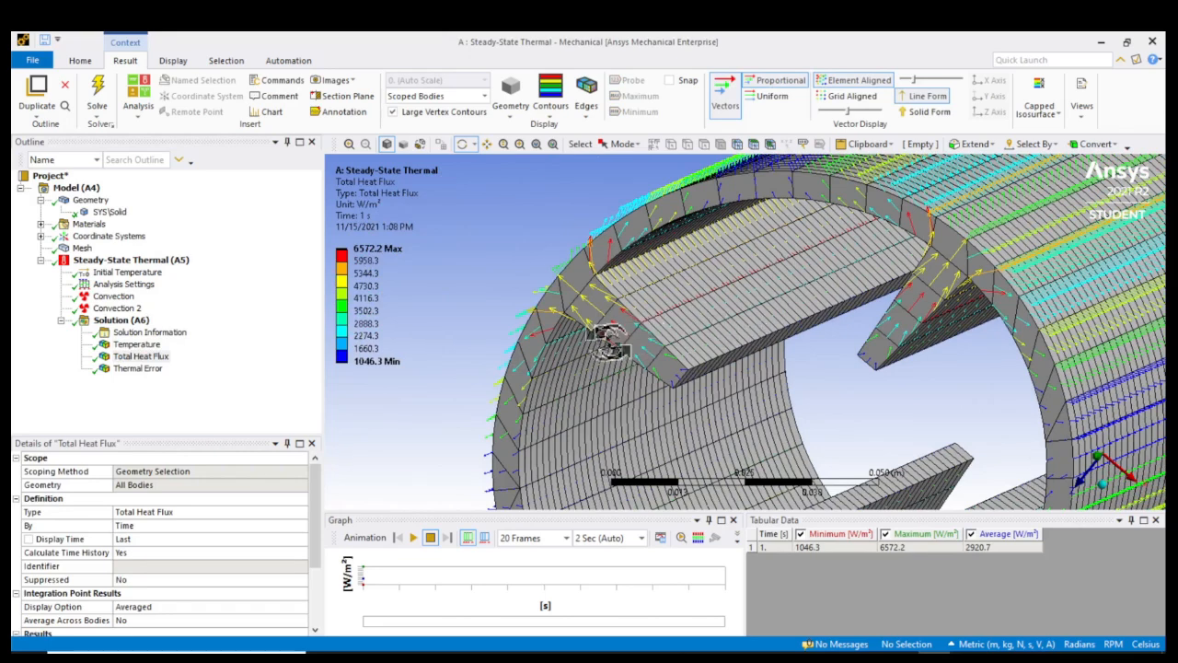
scroll(599, 341, "up", 3)
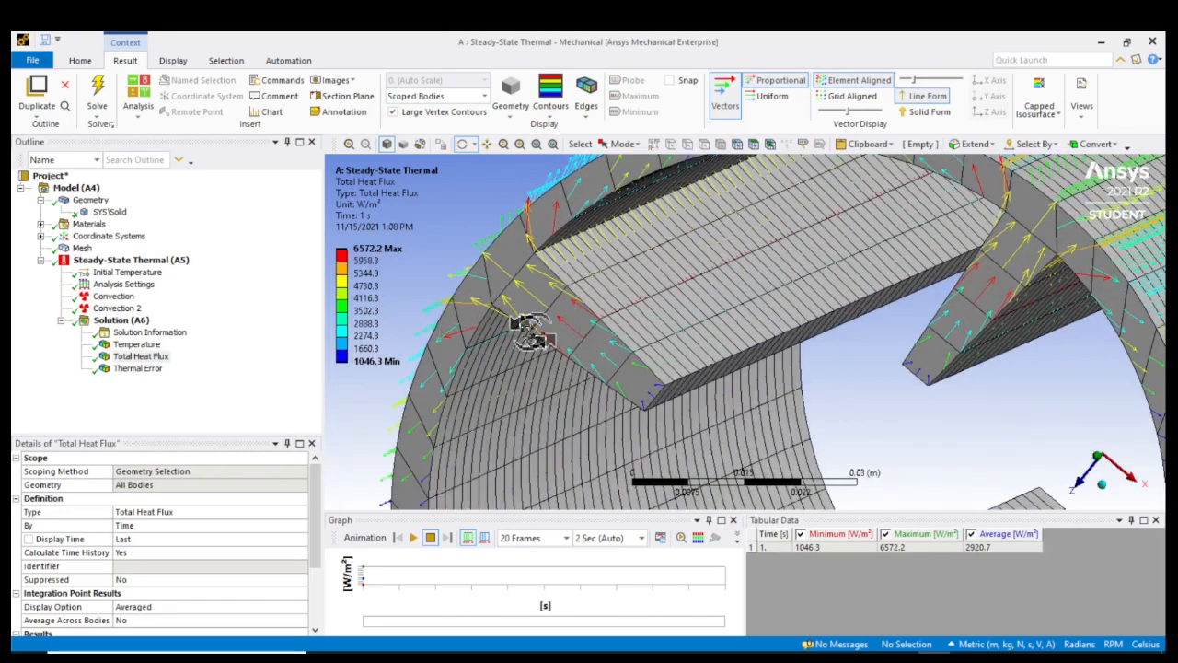
scroll(529, 329, "up", 3)
Compare the temperature contours with the total heat flux vectors along the rib, from its tip to the pipe wall
left_click(138, 345)
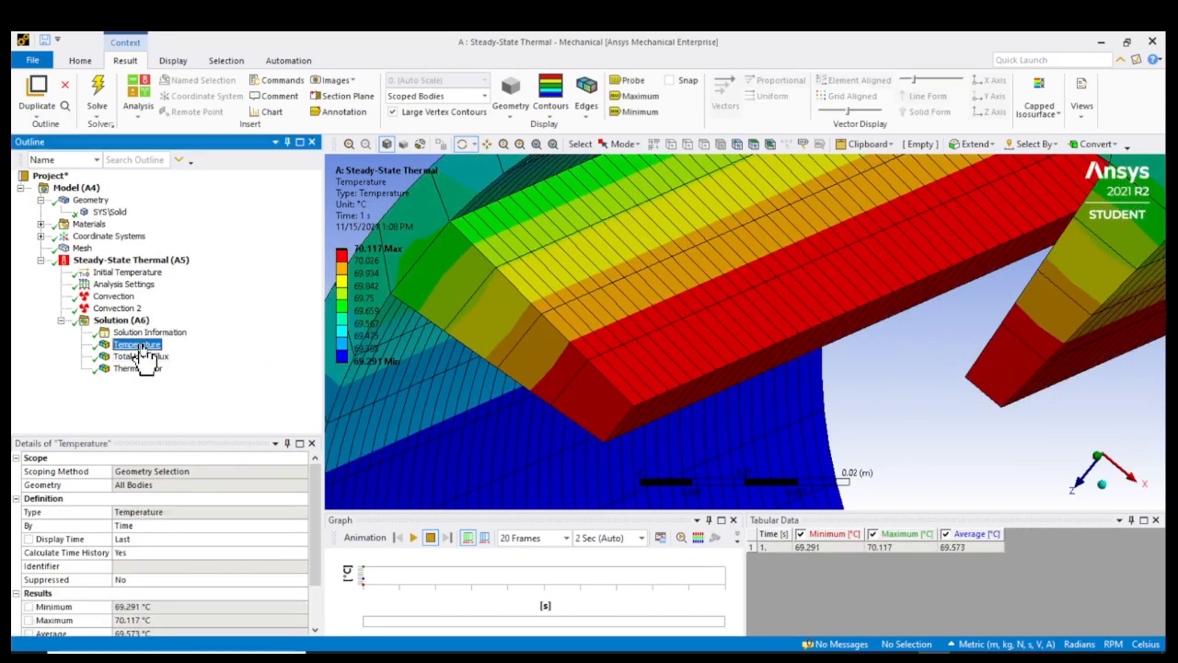
left_click(141, 357)
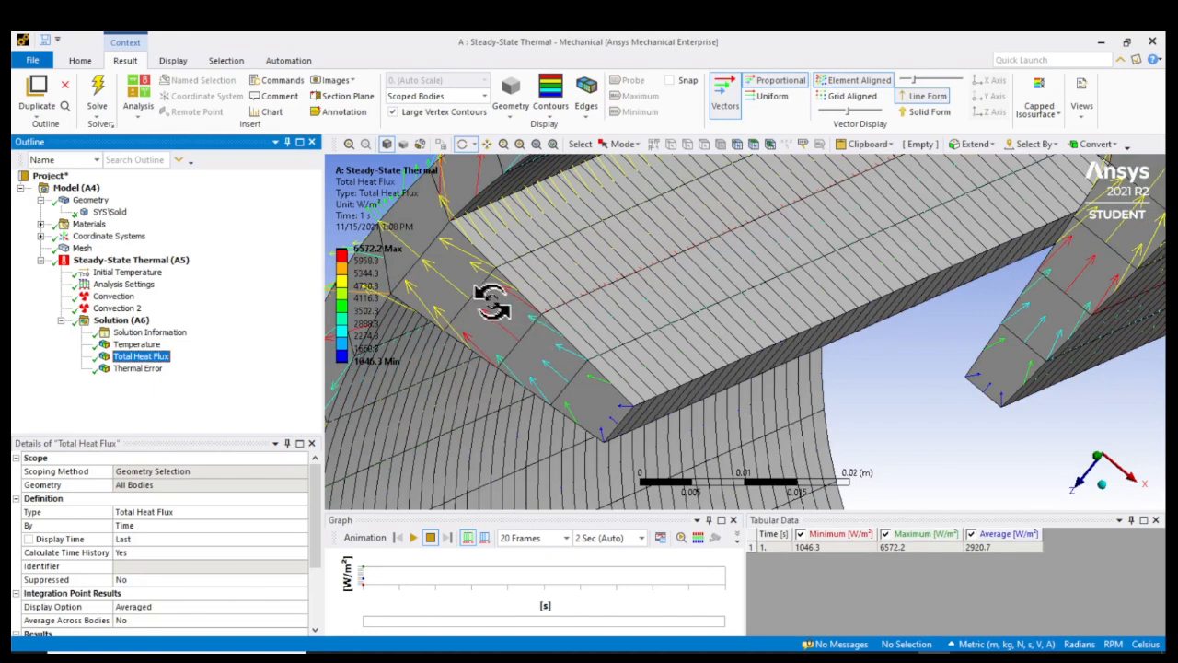
left_click(147, 346)
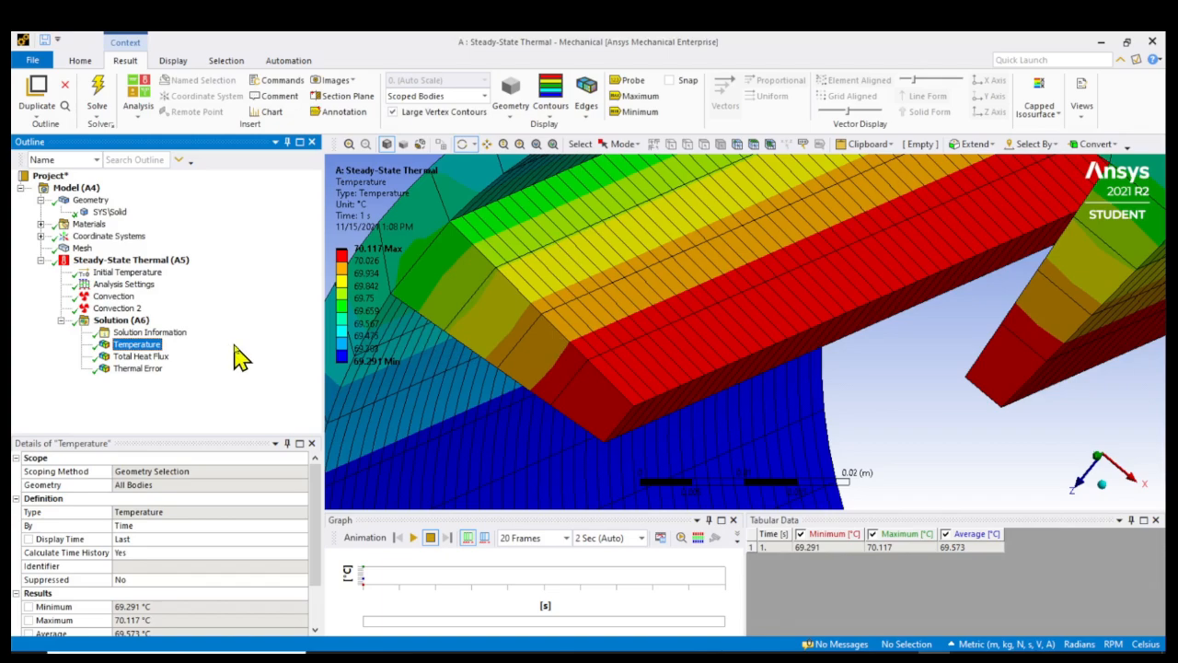
left_click(157, 357)
left_click_drag(574, 332, 485, 387)
scroll(485, 387, "down", 2)
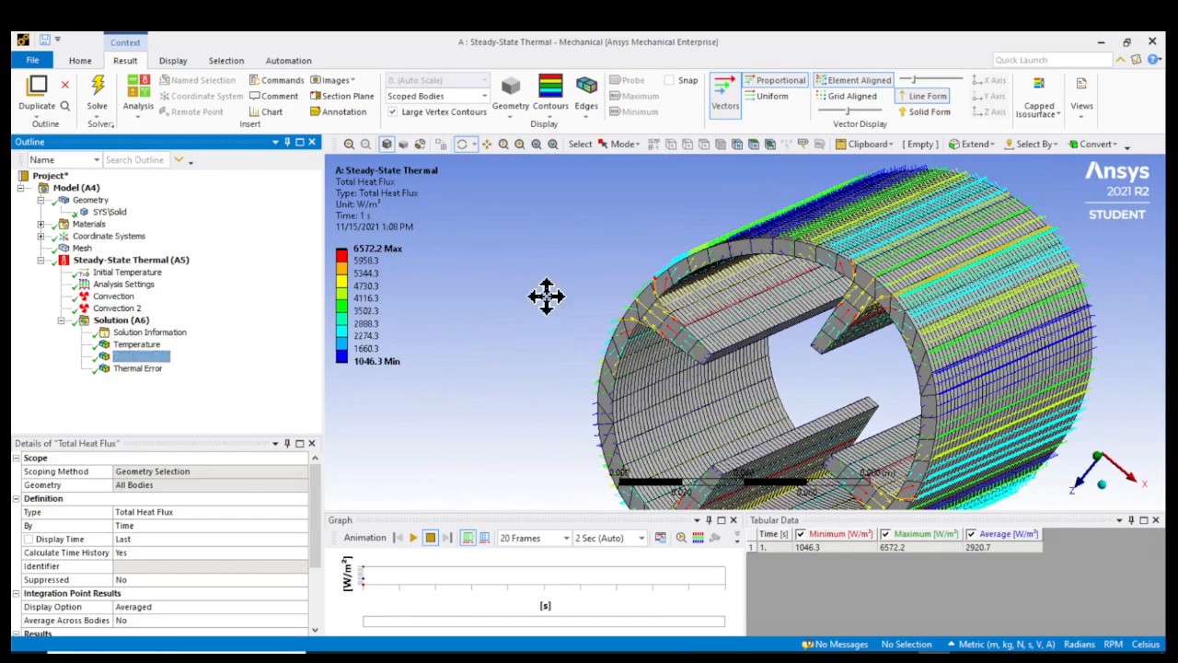
middle_click_drag(546, 296, 487, 262, "ctrl")
Examine the thermal error distribution over the ribs and the pipe wall
left_click(138, 369)
left_click_drag(534, 310, 563, 479)
middle_click_drag(571, 289, 522, 268, "ctrl")
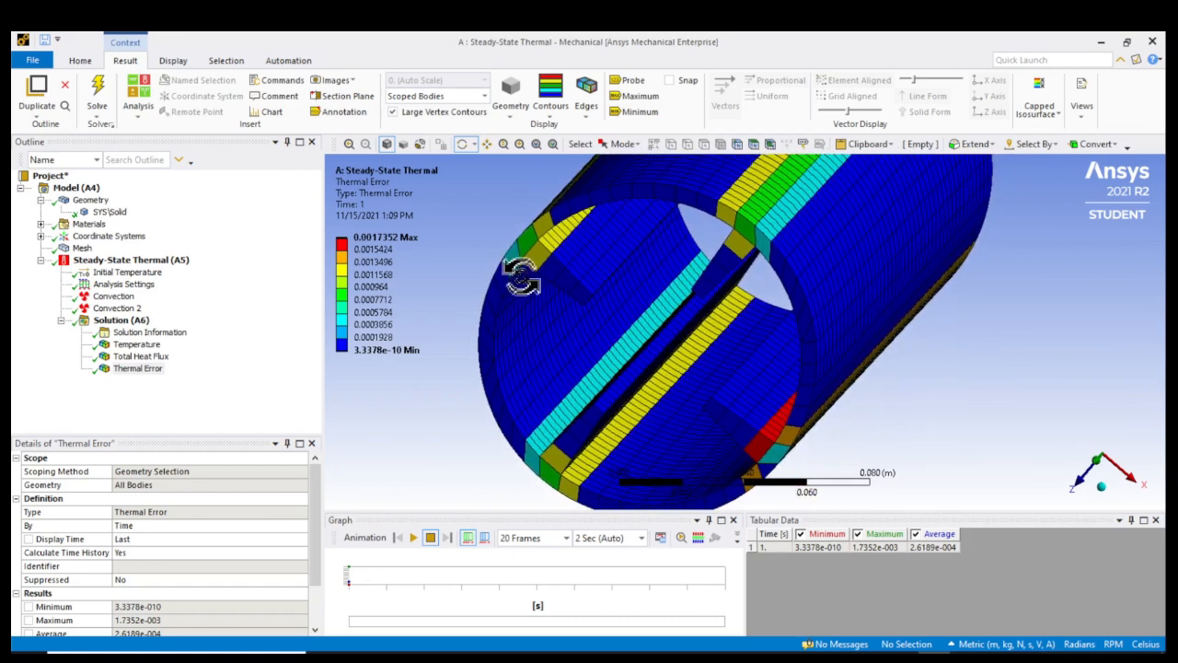
Look over the thermal error on the ribs, and display the total heat flux as contours with its vectors turned off
left_click_drag(544, 263, 543, 280)
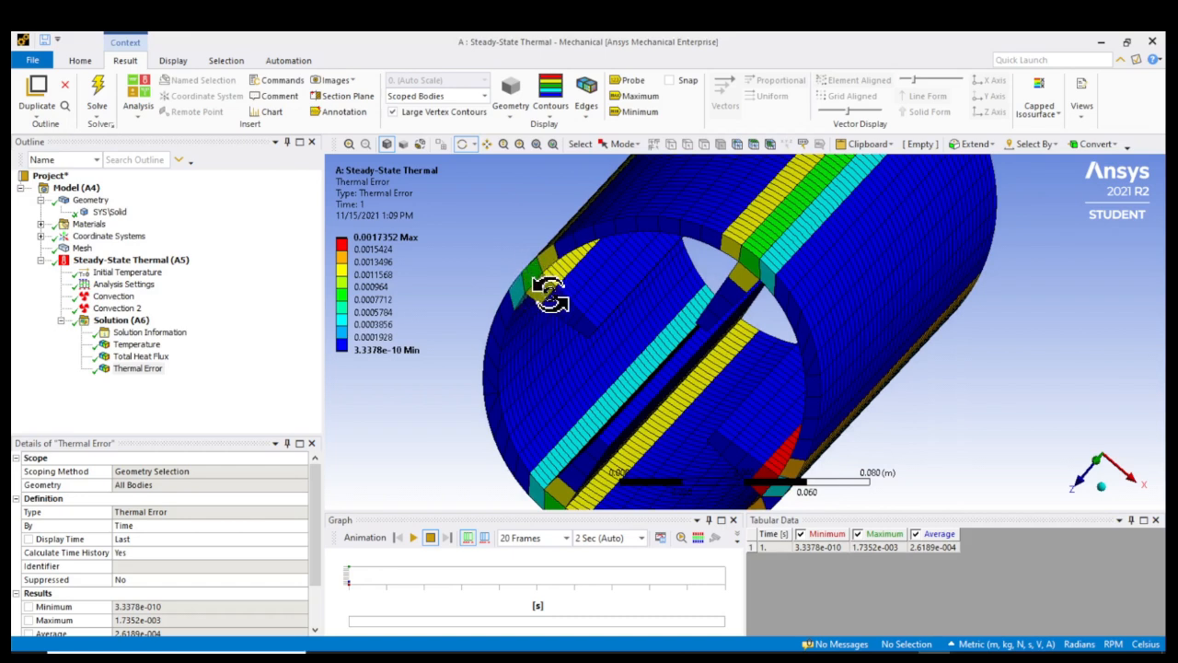
left_click_drag(547, 297, 571, 324)
left_click(148, 356)
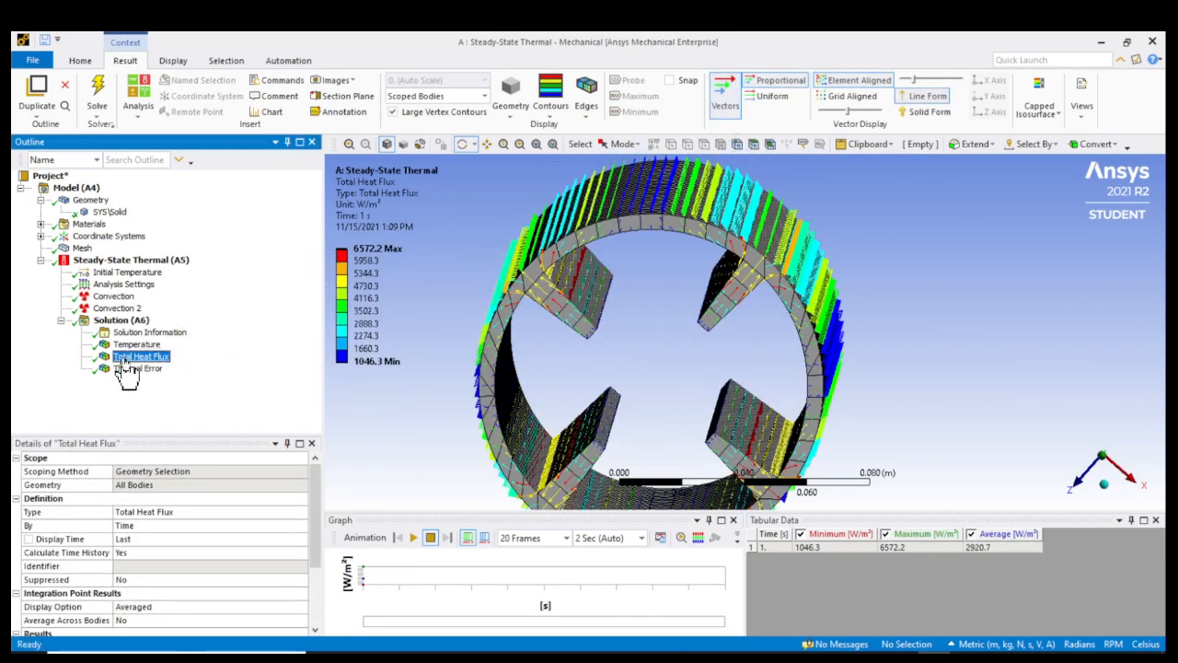
left_click(725, 92)
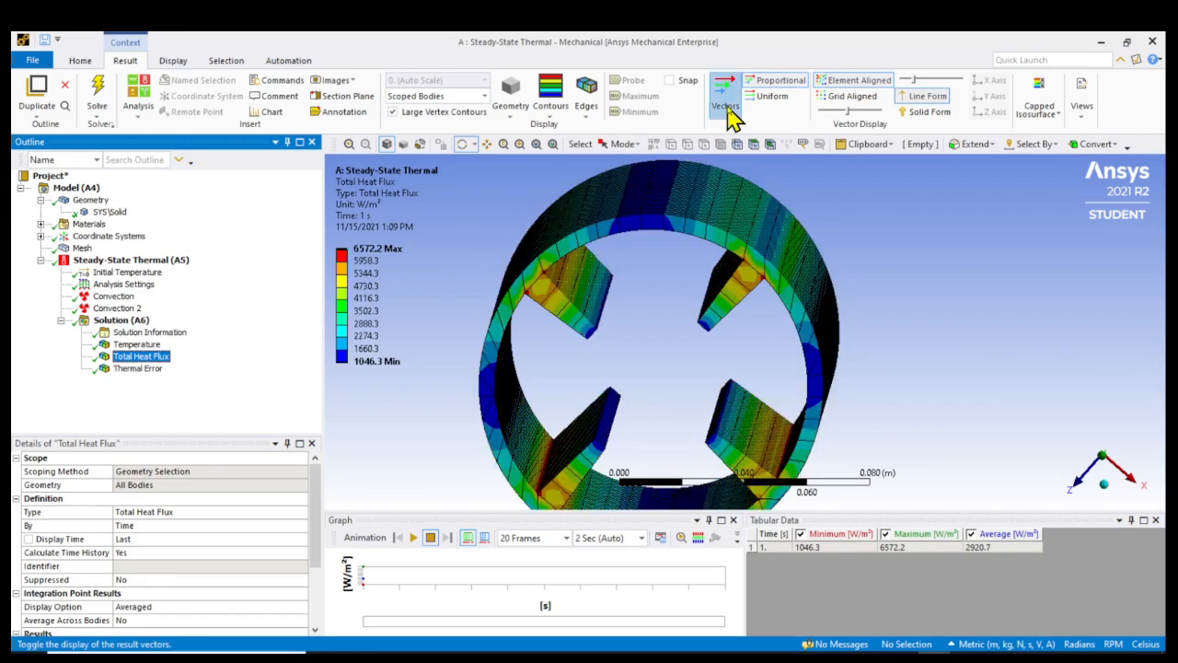
mouse_move(564, 343)
left_mouse_down()
mouse_move(584, 328)
mouse_move(565, 334)
left_mouse_up()
Add a Directional Heat Flux result along the X axis for all bodies to the thermal solution and evaluate it
left_click(114, 307)
left_click(120, 319)
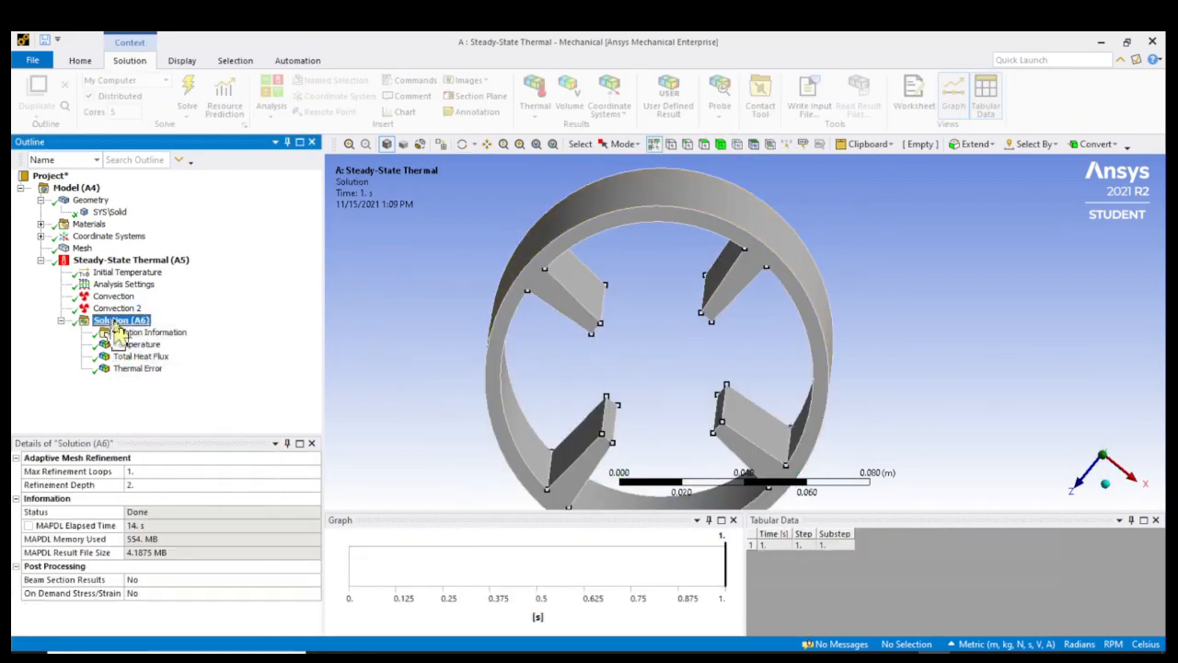
right_click(120, 320)
mouse_move(185, 330)
mouse_move(317, 331)
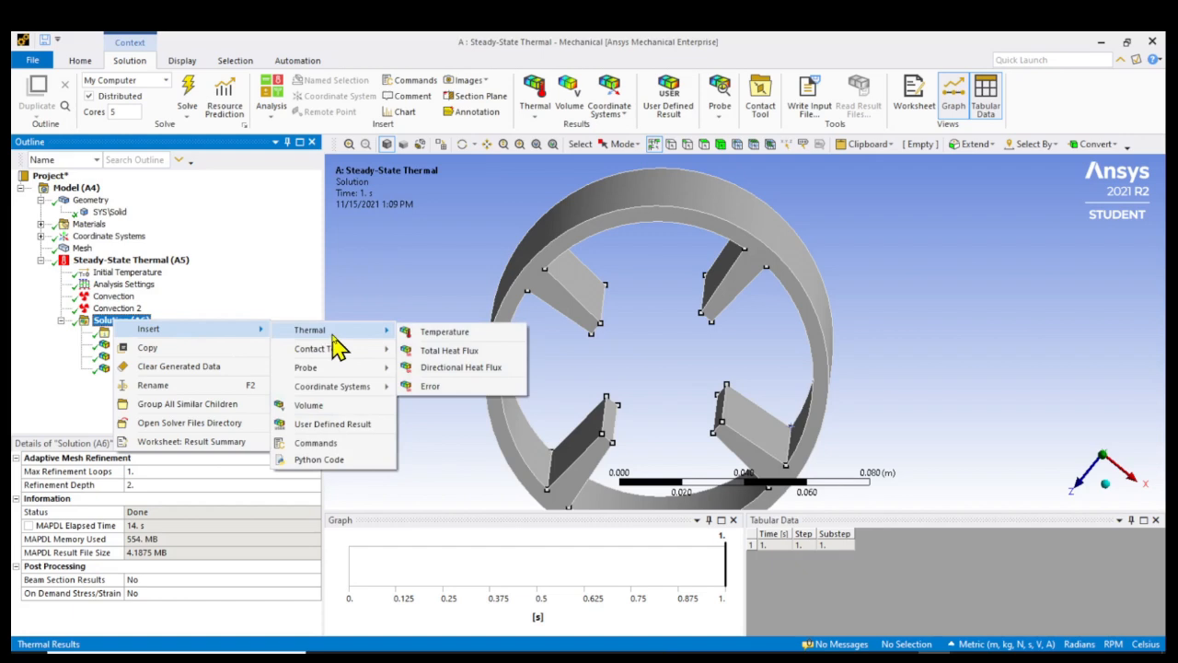
left_click(472, 368)
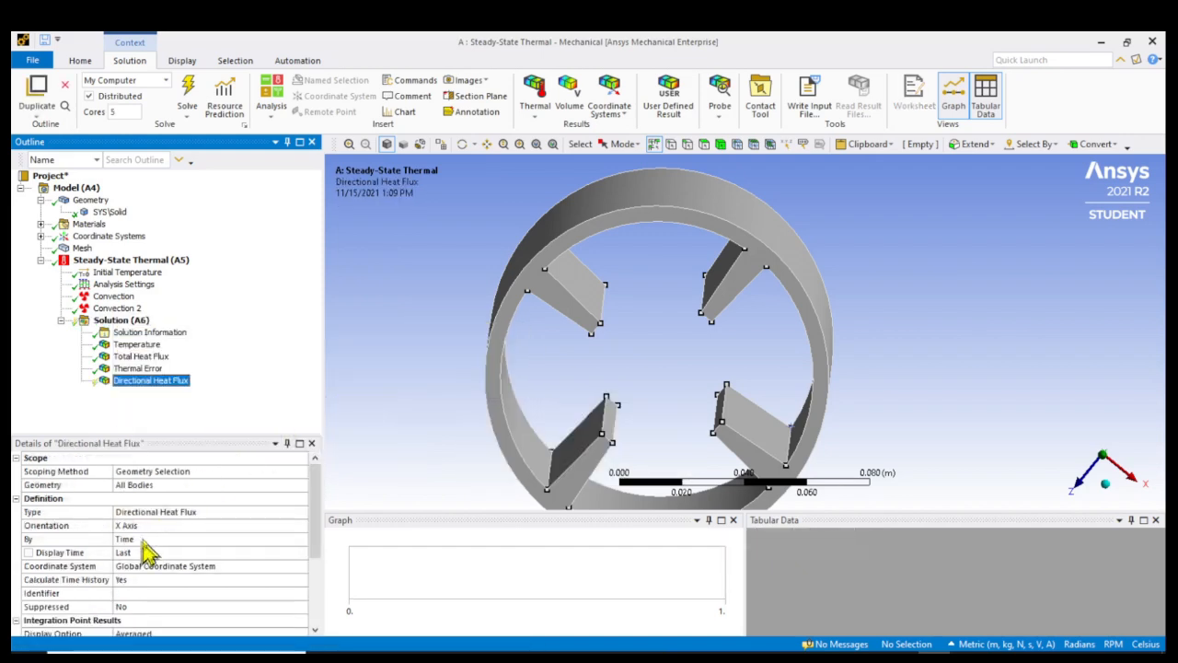
right_click(133, 381)
left_click(195, 406)
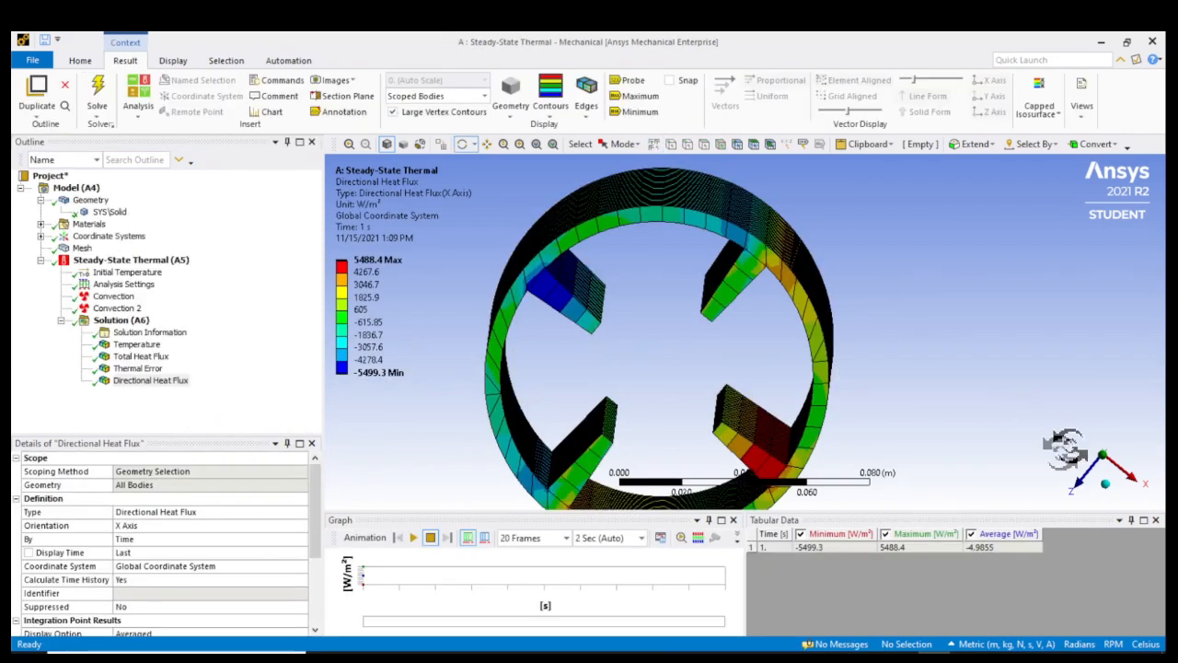
Examine the X-axis directional heat flux distribution over the ribs, the inner wall and the outside of the pipe
left_click(1104, 469)
left_click_drag(710, 331, 824, 398)
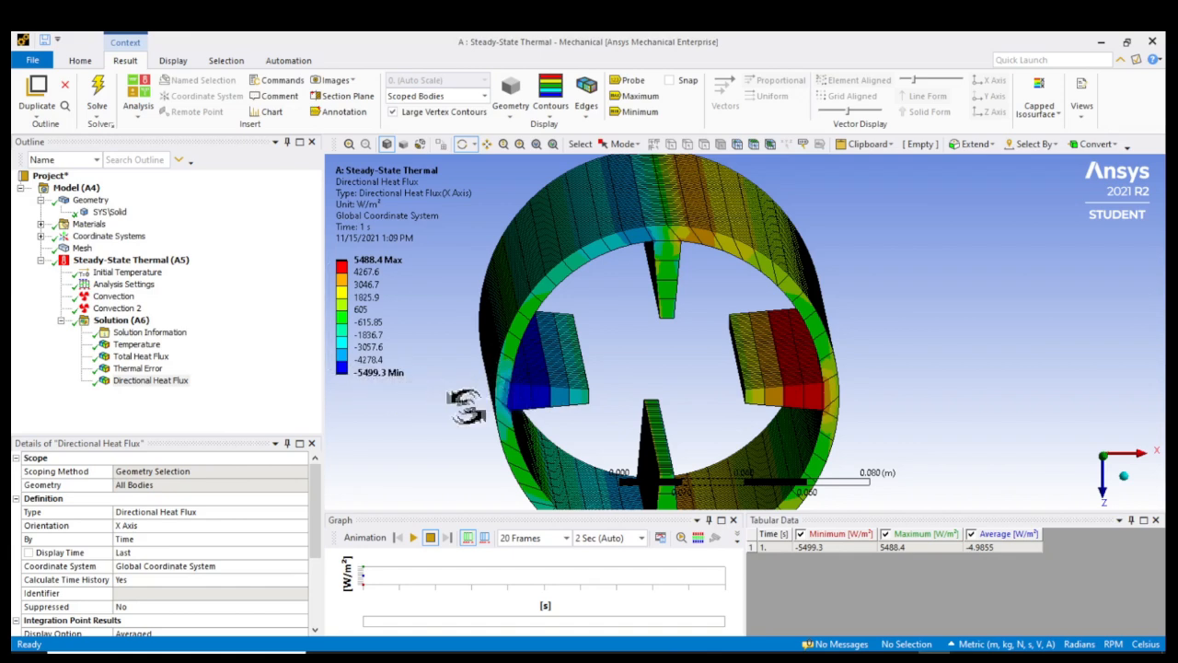
left_click_drag(612, 395, 663, 317)
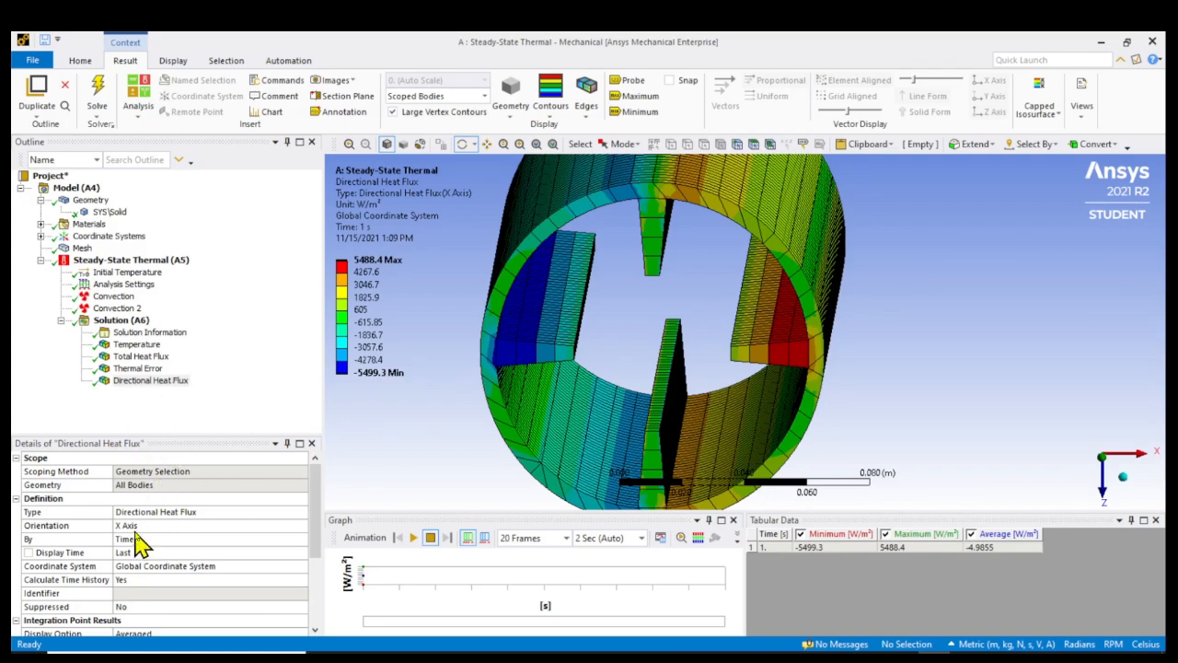
mouse_move(431, 405)
left_mouse_down()
mouse_move(460, 399)
mouse_move(465, 418)
mouse_move(559, 391)
left_mouse_up()
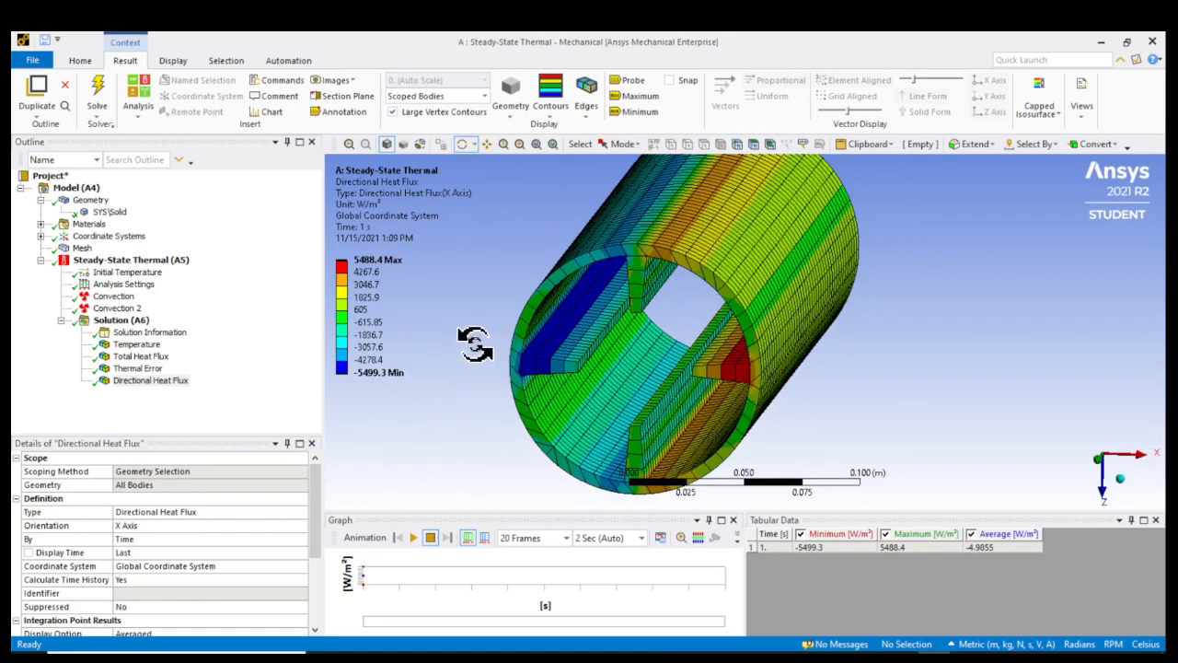
left_click_drag(471, 329, 542, 352)
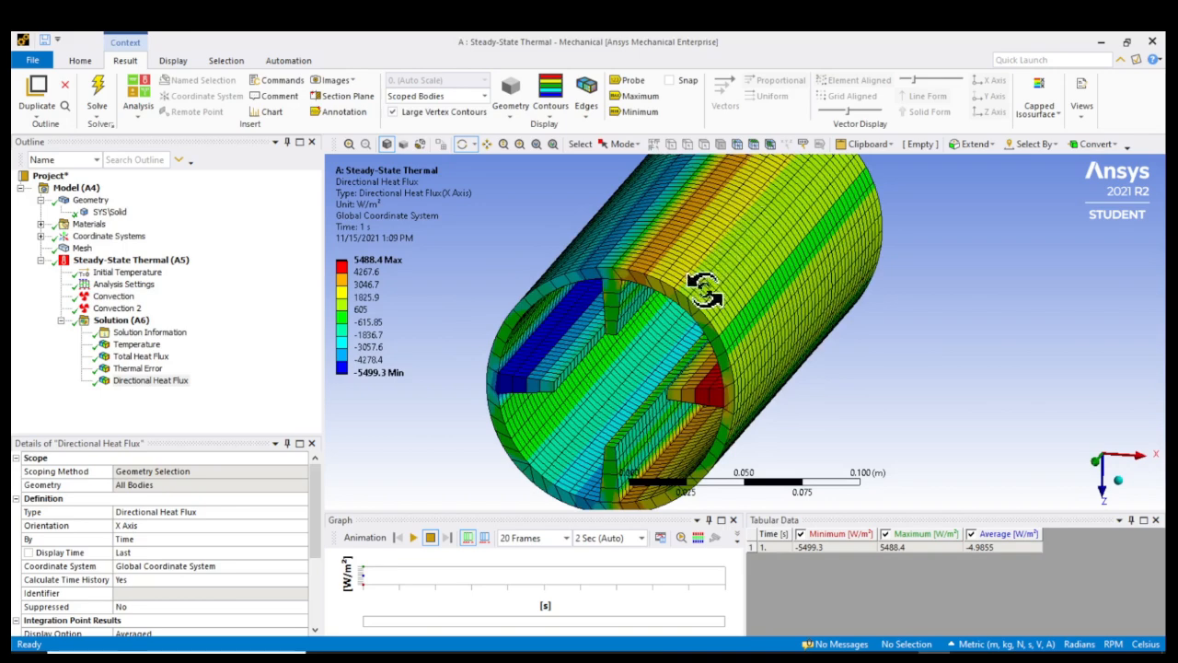
left_click_drag(516, 265, 484, 252)
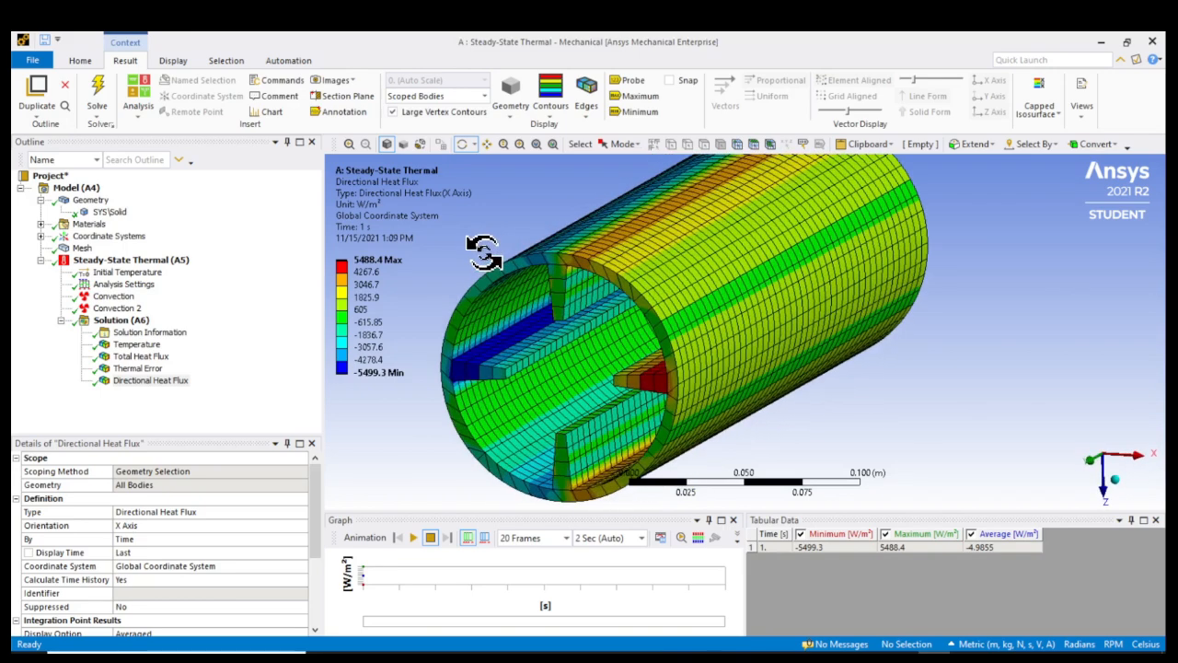
left_click_drag(484, 252, 487, 252)
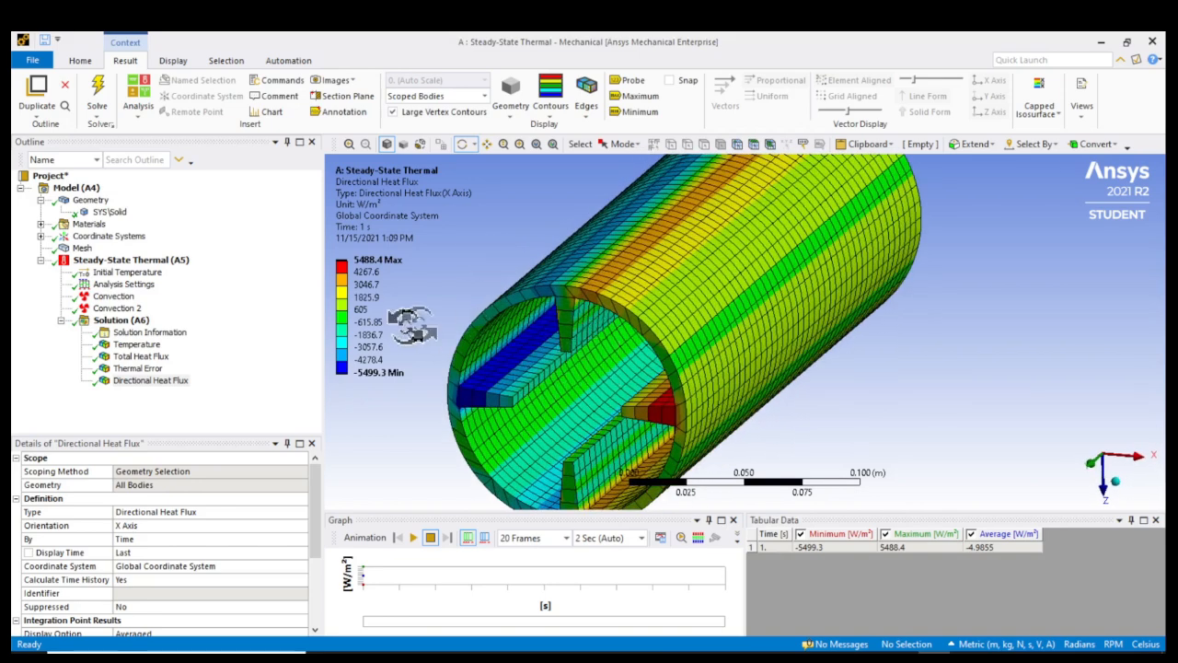
scroll(477, 301, "down", 3)
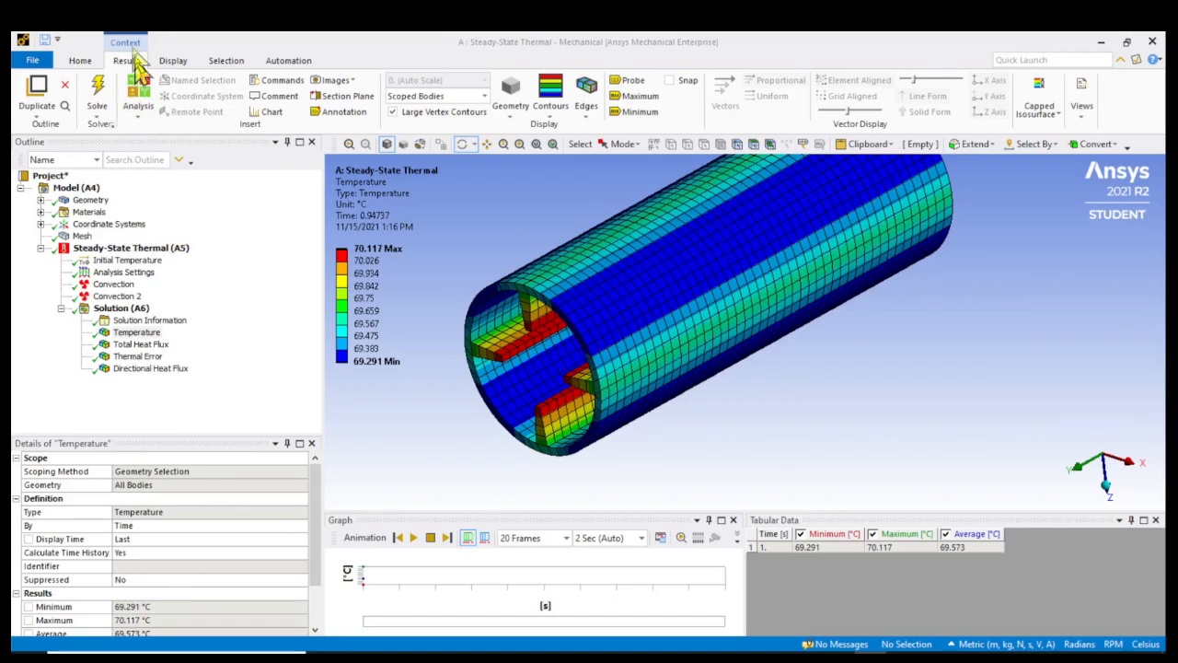
Add a Static Structural analysis to the model and, in Workbench, transfer the steady-state thermal solution to its setup
left_click(139, 110)
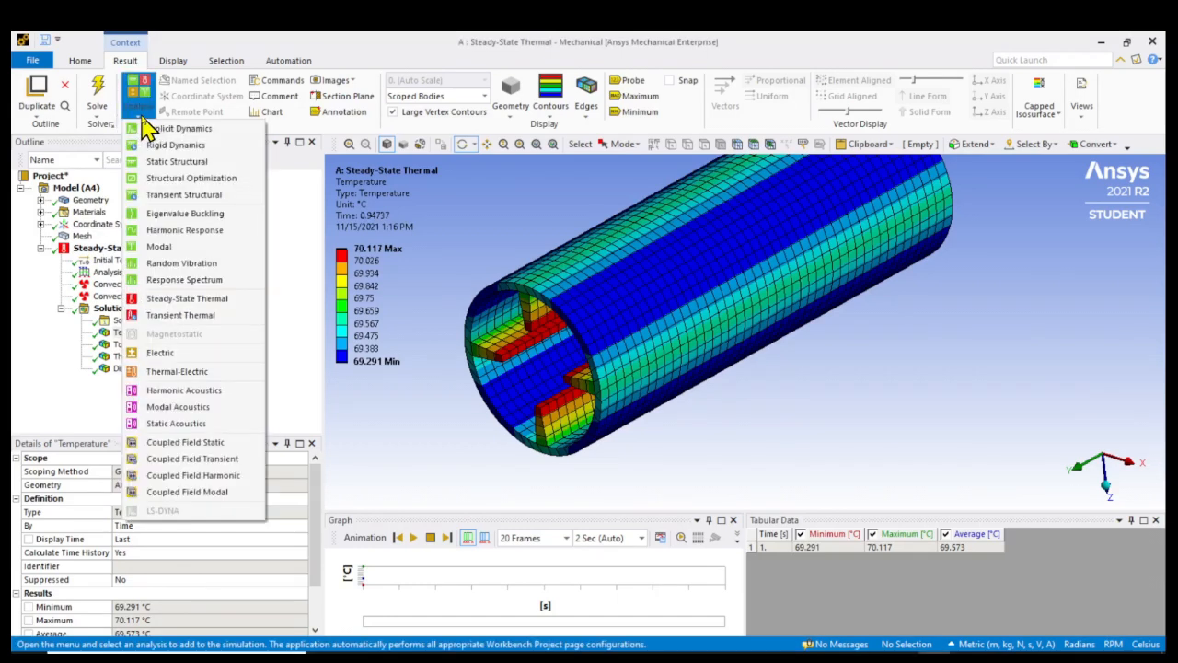
left_click(195, 164)
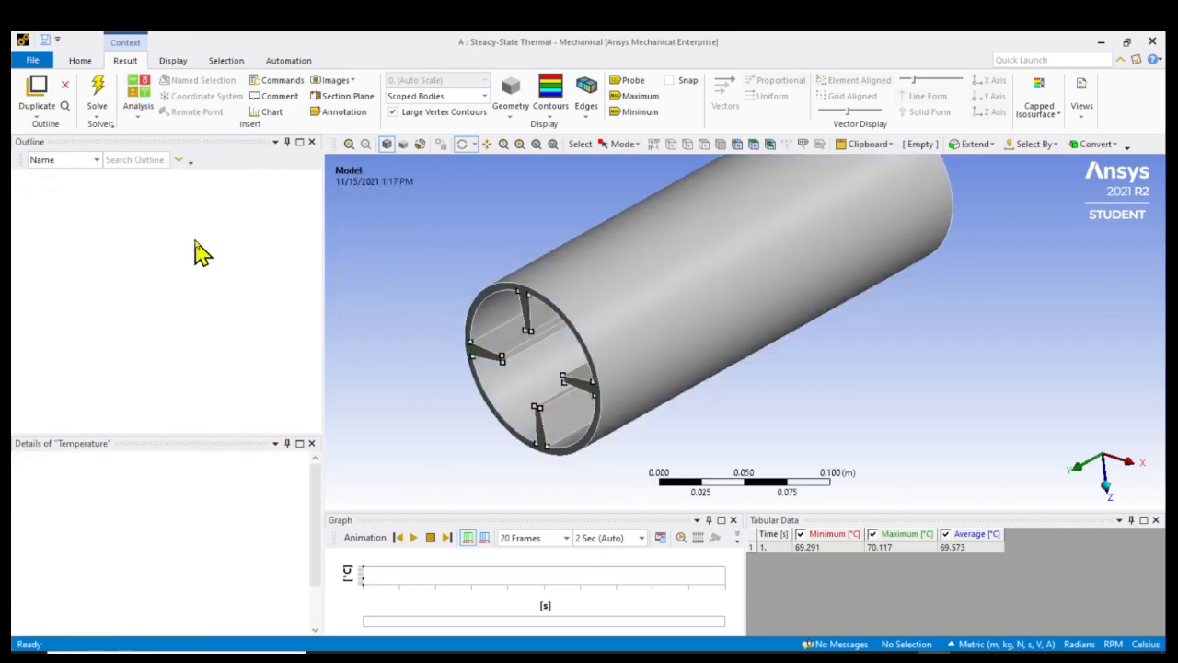
left_click(839, 655)
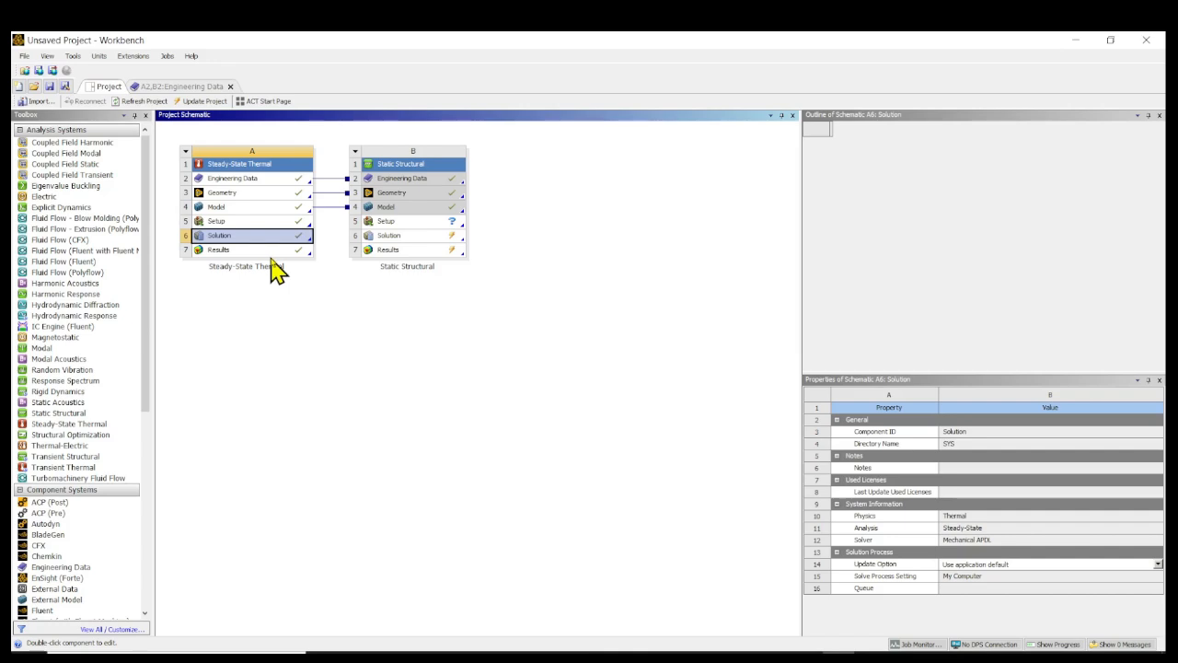
left_click(369, 359)
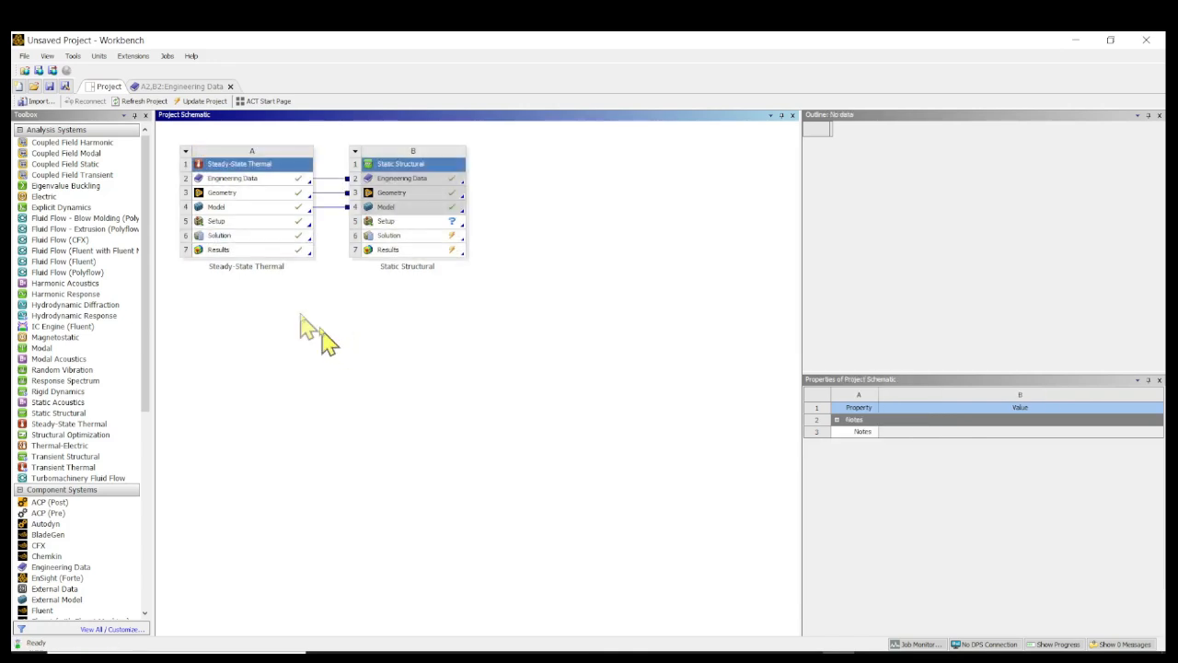
left_click_drag(246, 237, 395, 227)
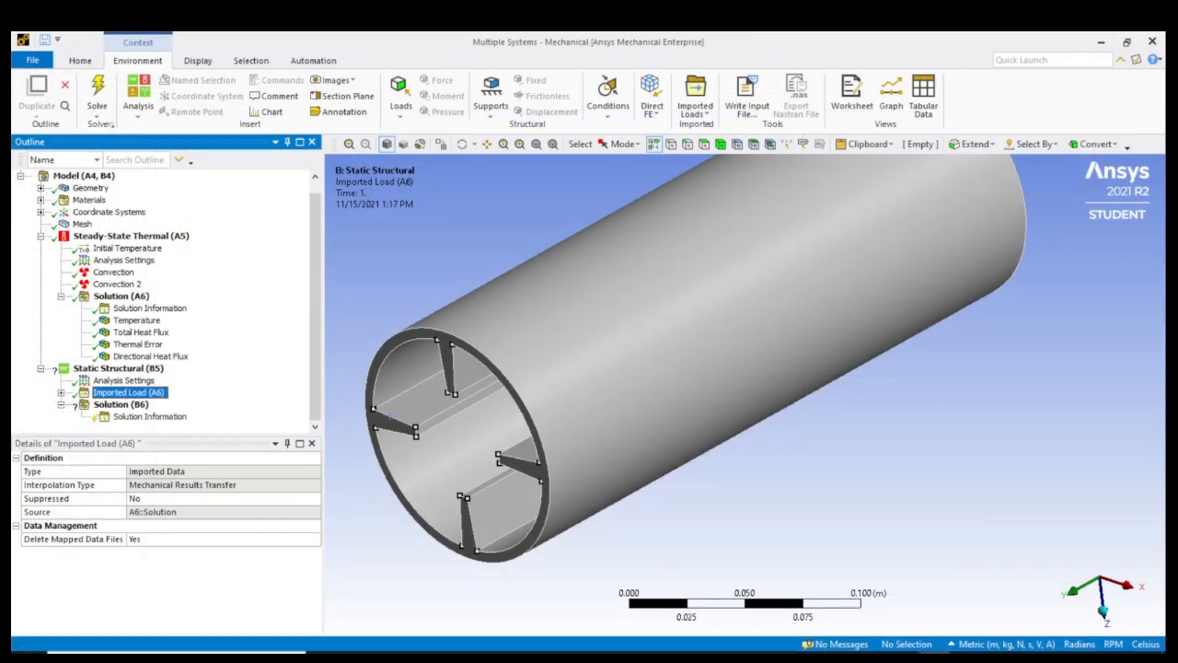
Inspect the imported load of the static structural analysis down to its body temperature entry and look over the pipe
left_click(61, 393)
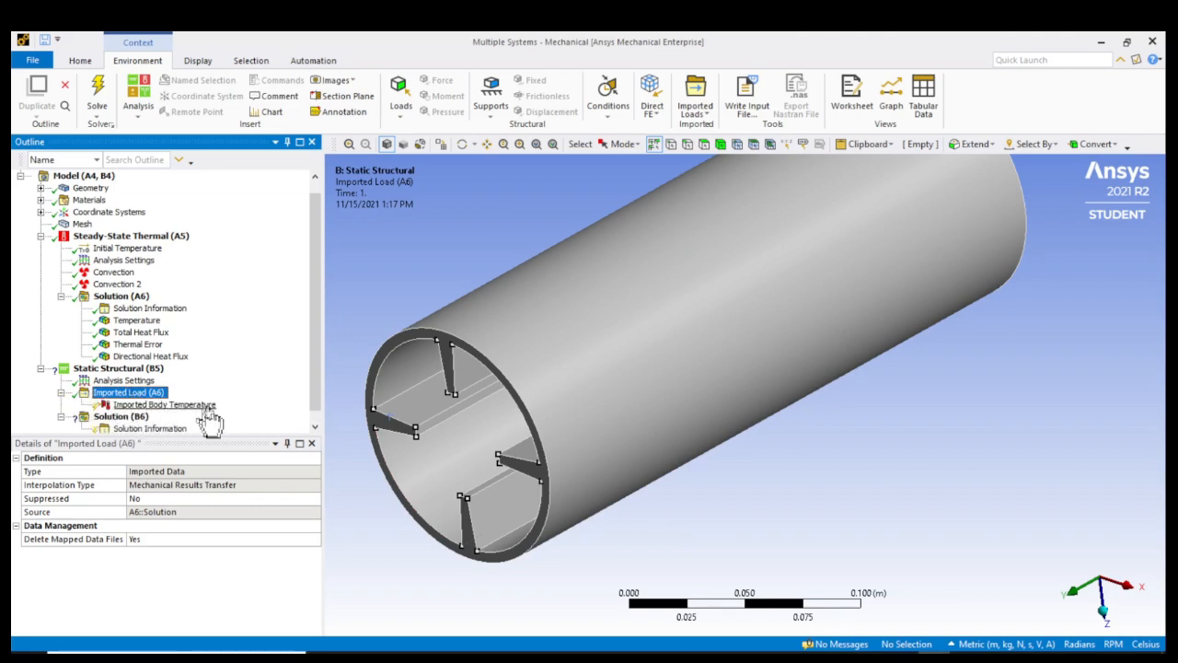
scroll(162, 407, "down", 1)
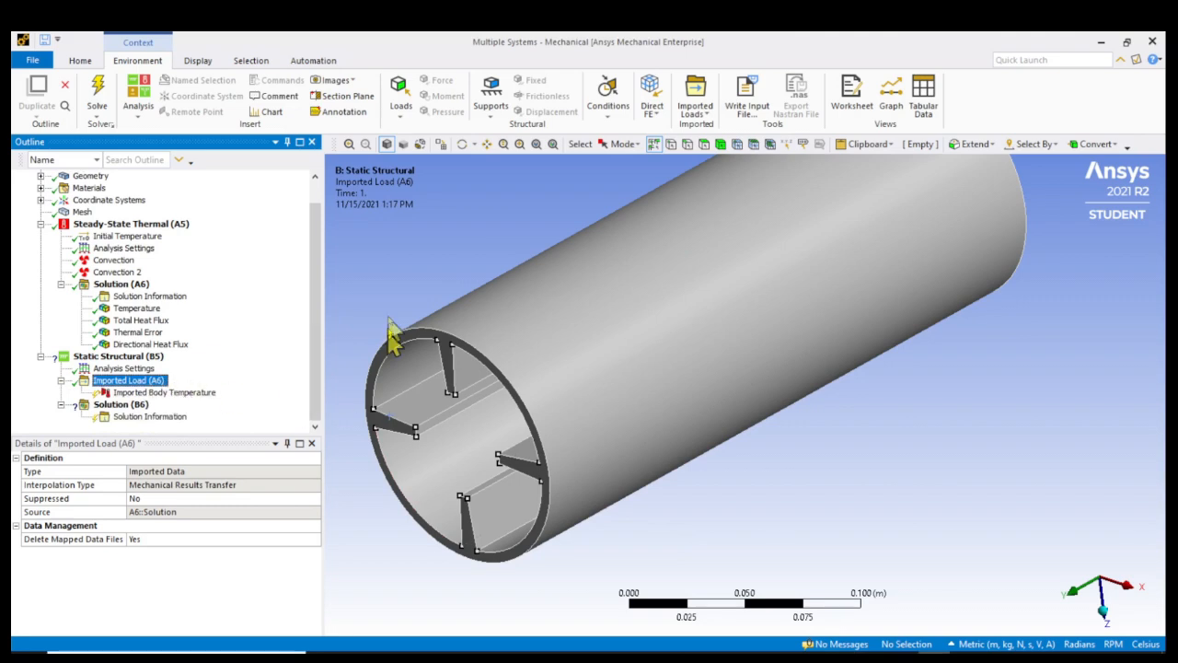
middle_click_drag(383, 300, 461, 289)
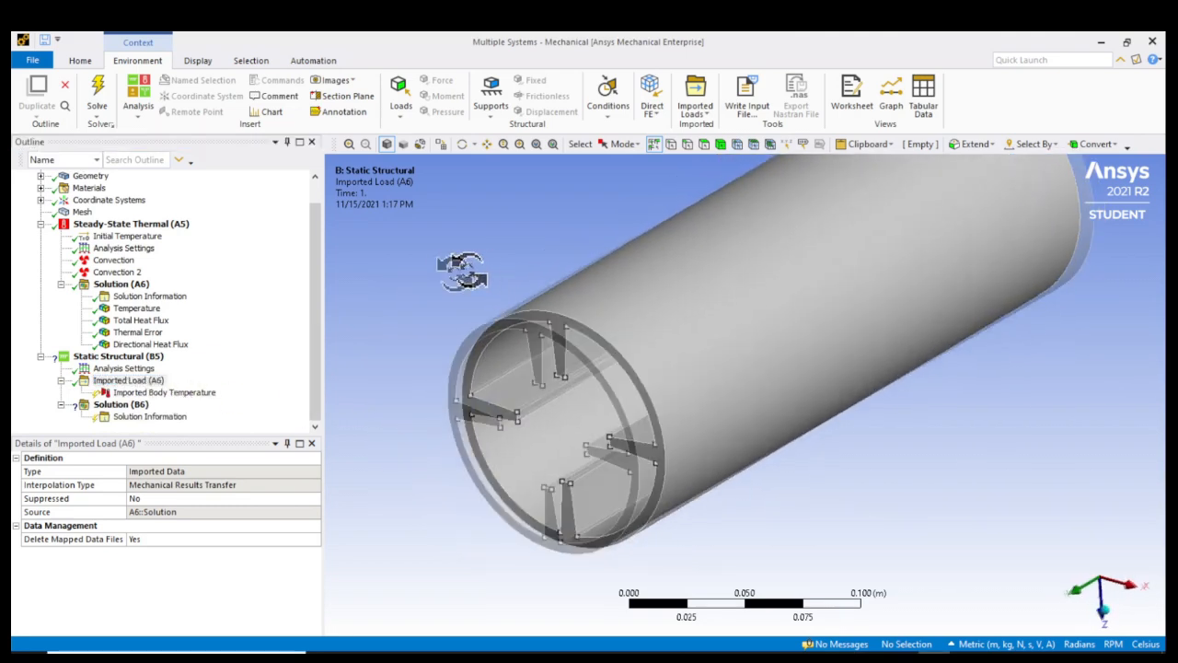
scroll(446, 290, "down", 2)
middle_click_drag(556, 246, 493, 272, "ctrl")
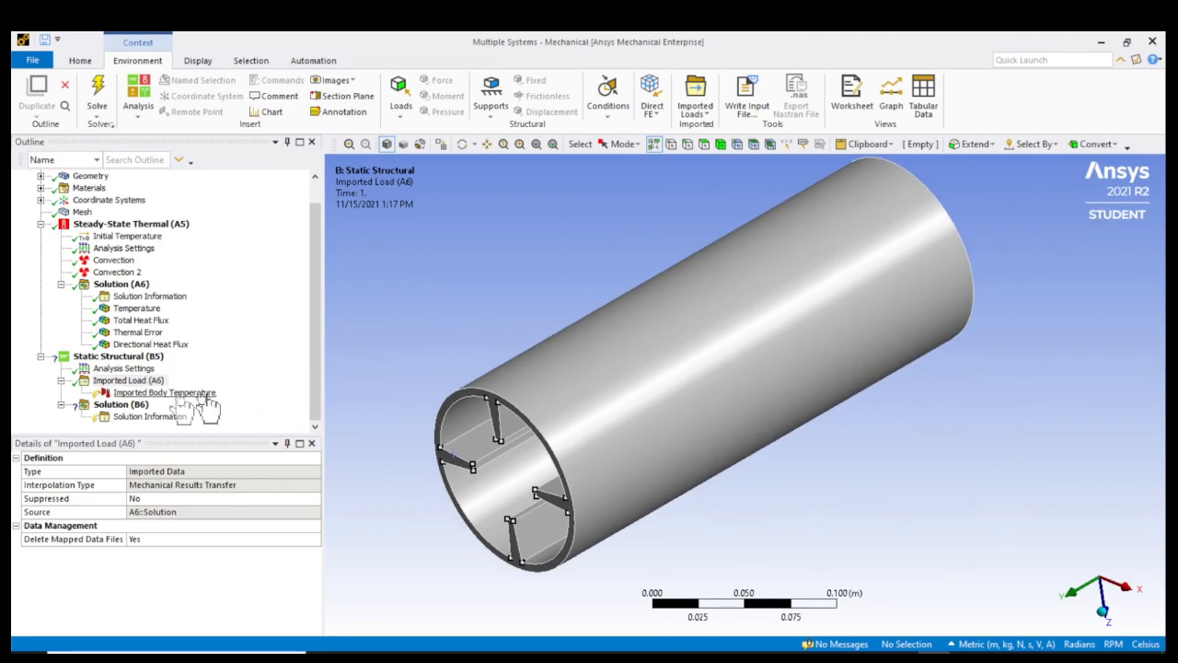
right_click(150, 359)
mouse_move(165, 367)
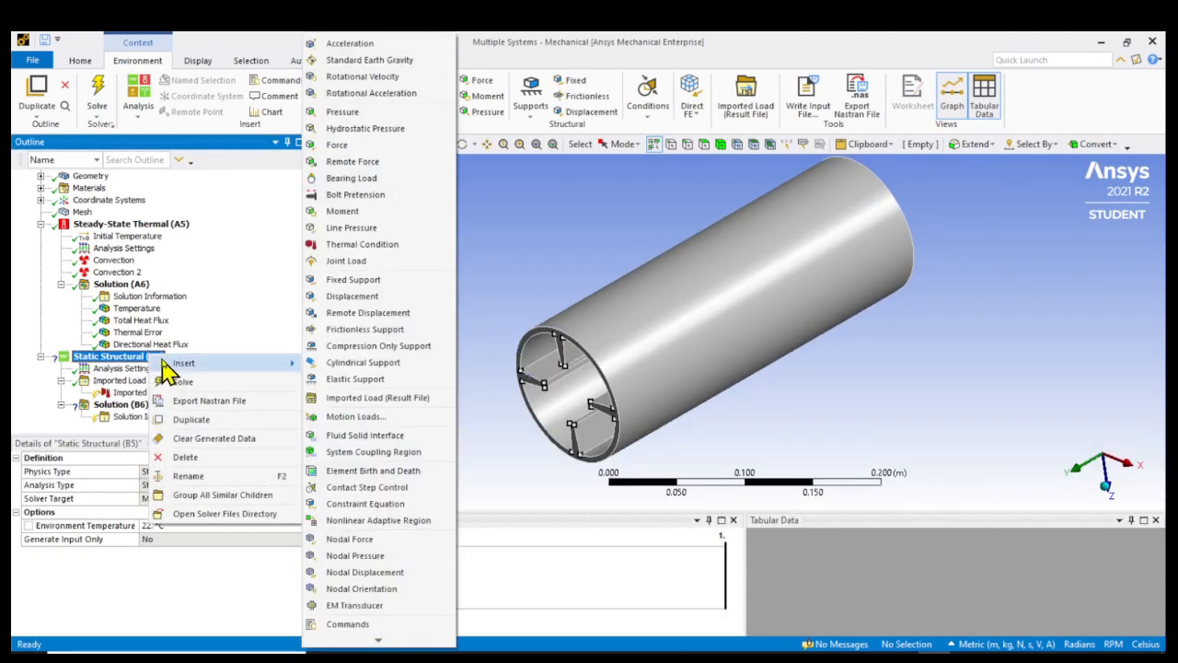
left_click(539, 315)
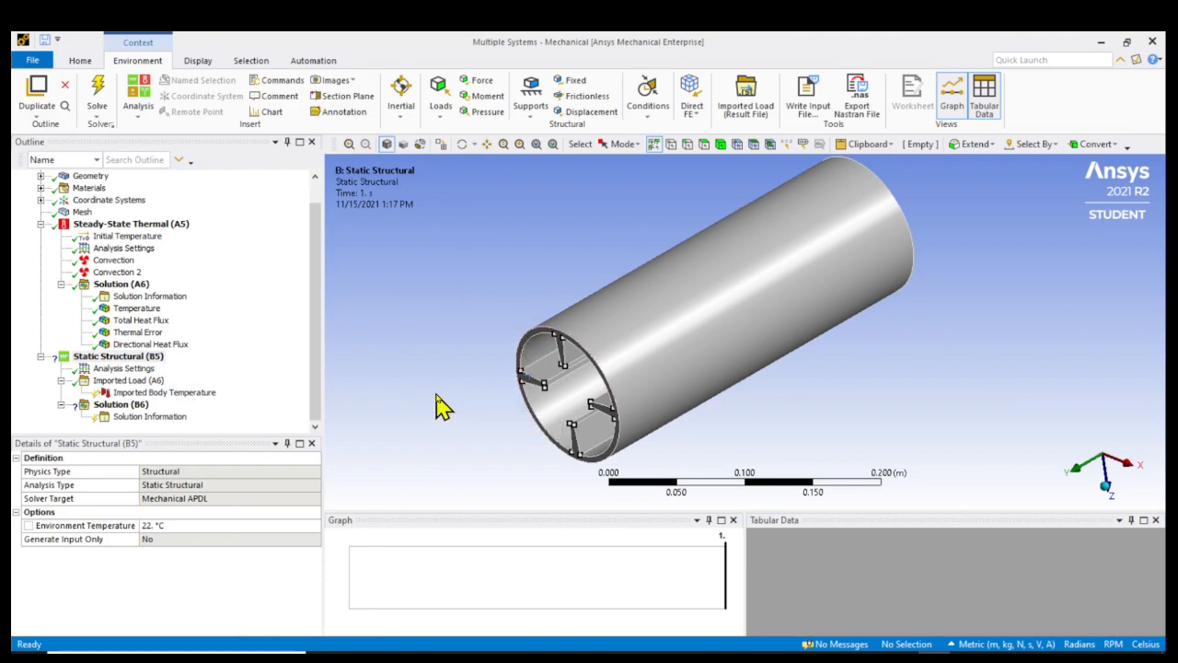
Add a frictionless support to the static structural analysis, scoped to the pipe's near end face including the rib ends
left_click(117, 357)
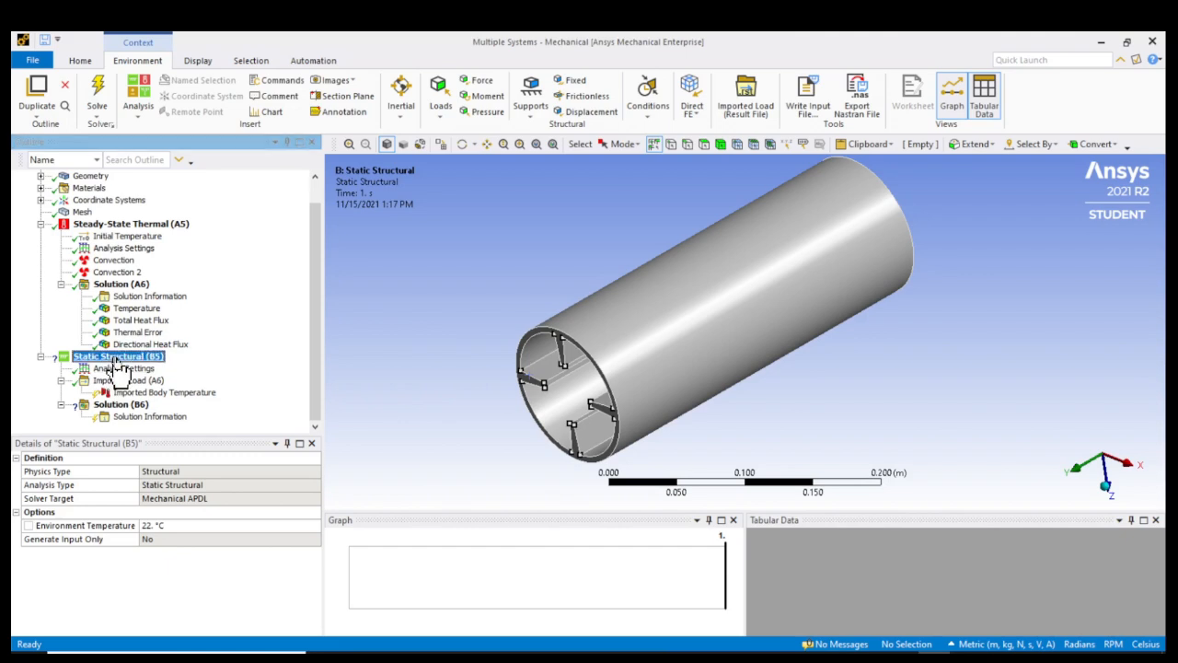
right_click(117, 357)
mouse_move(214, 370)
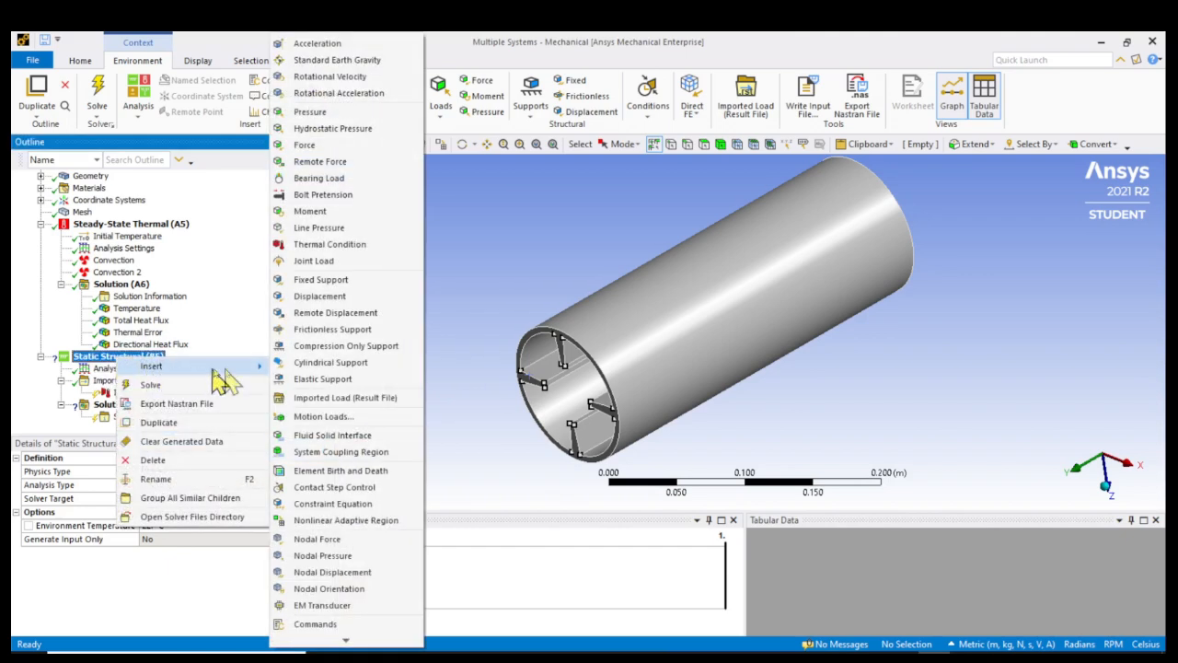
left_click(319, 331)
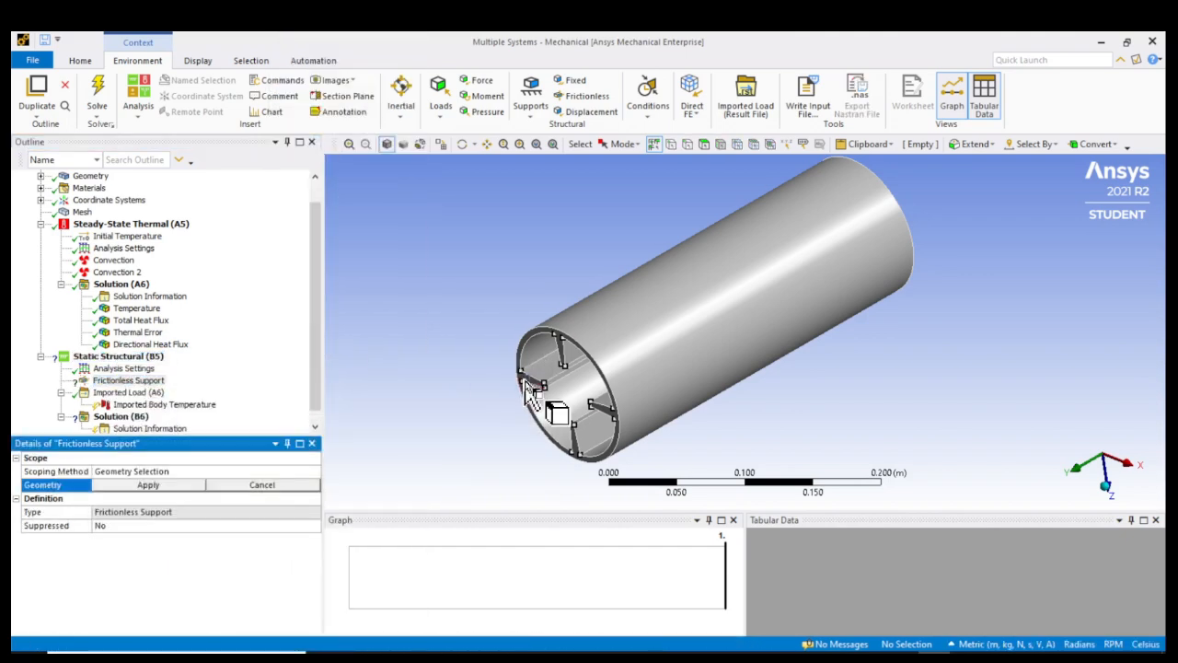
scroll(538, 396, "up", 3)
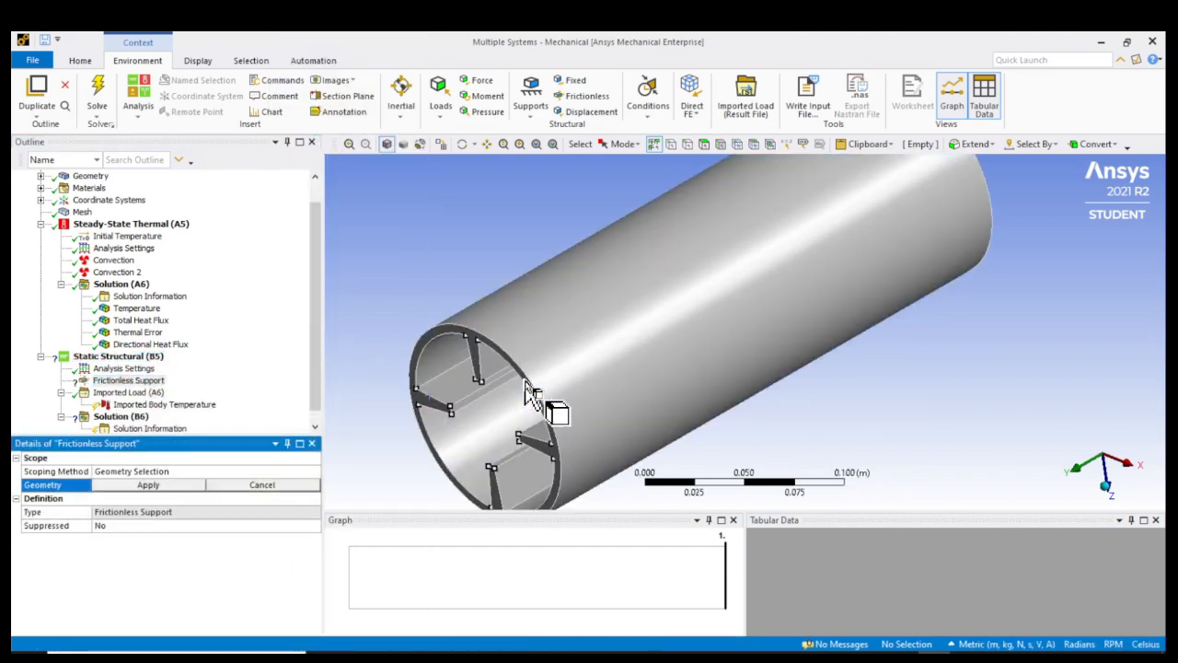
left_click(474, 357)
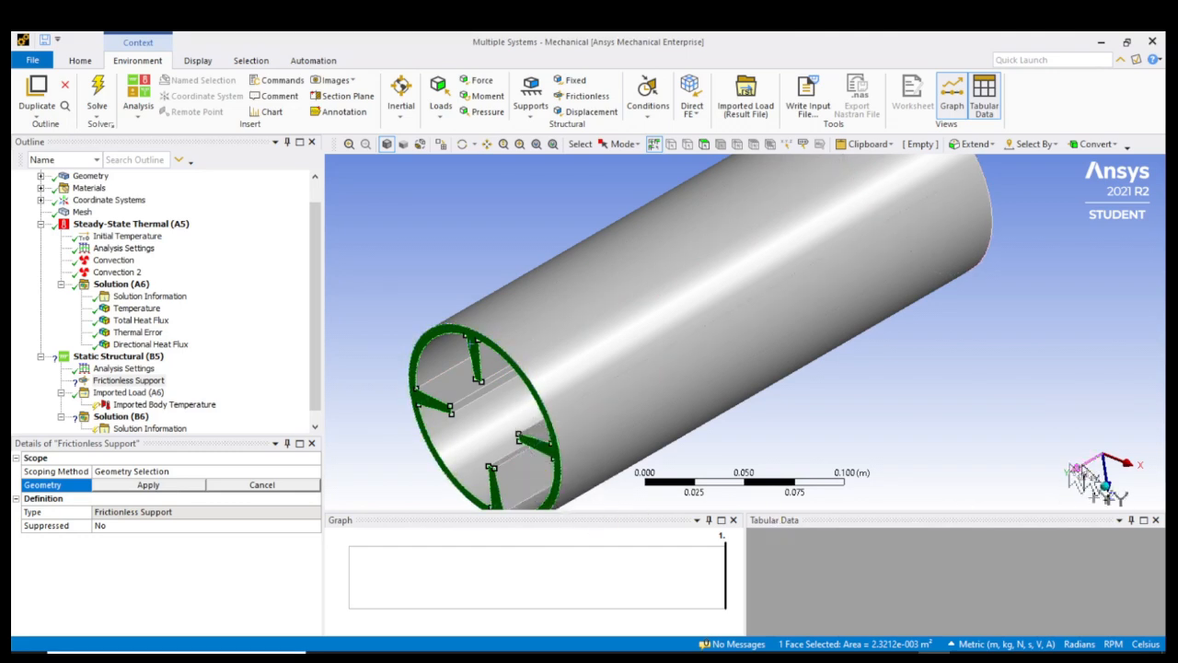
left_click(190, 485)
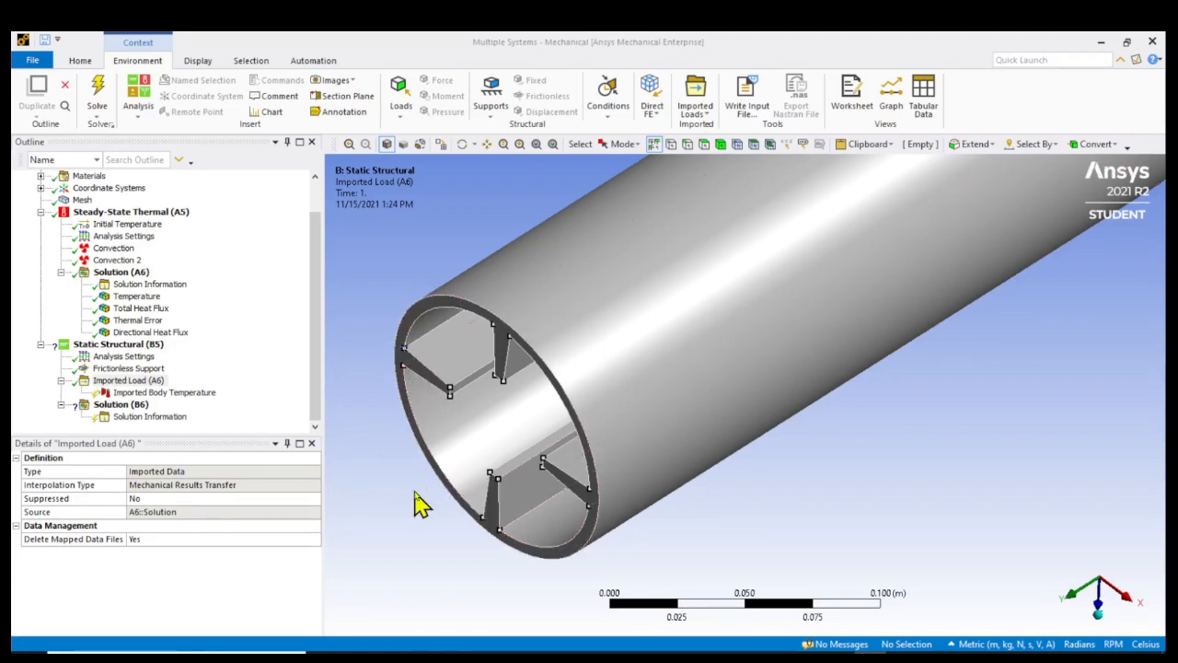
Add a remote displacement to the static structural analysis, scoped to the ribbed end face of the pipe
right_click(130, 346)
mouse_move(174, 357)
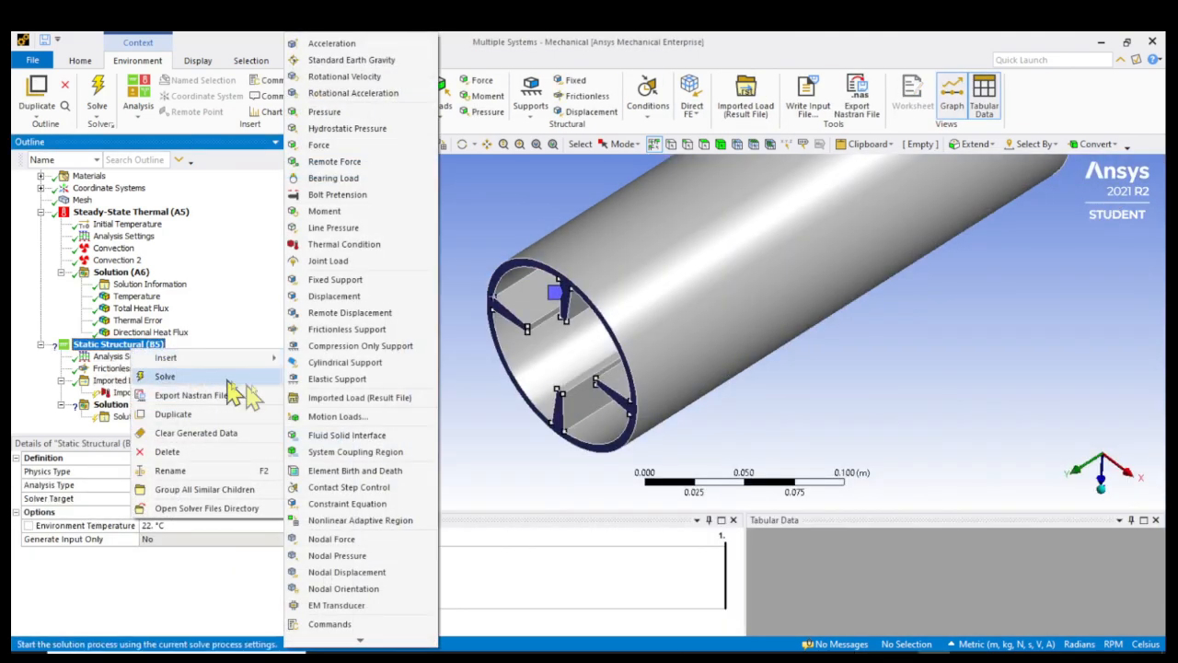
left_click(349, 313)
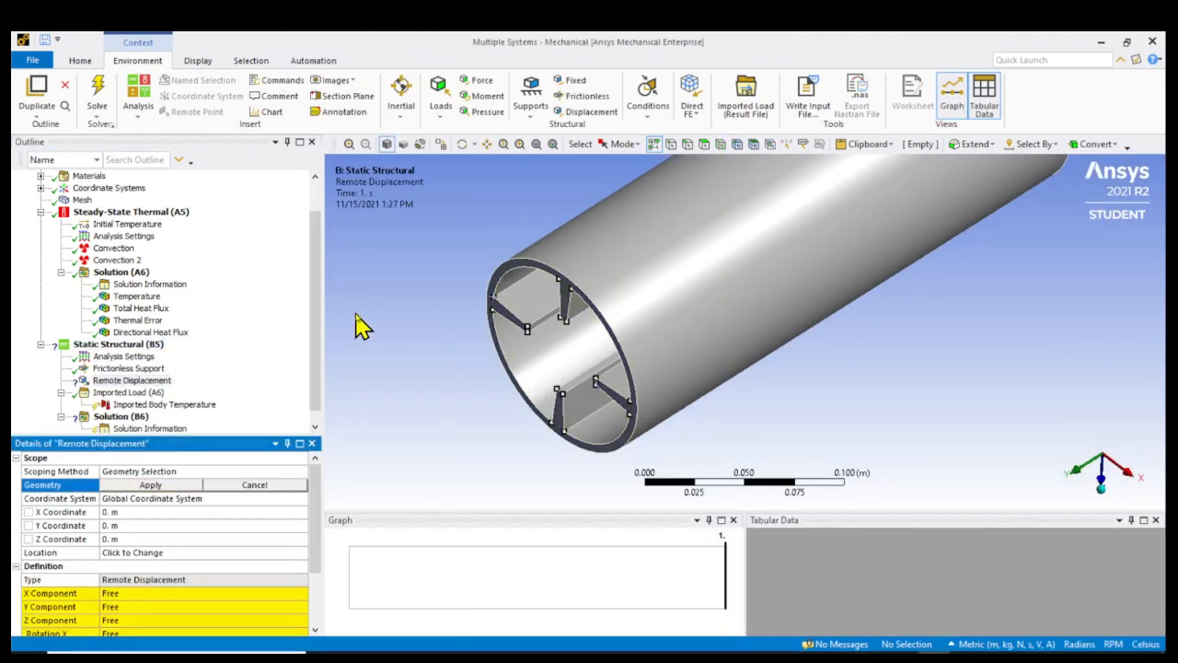
left_click(567, 304)
left_click(168, 486)
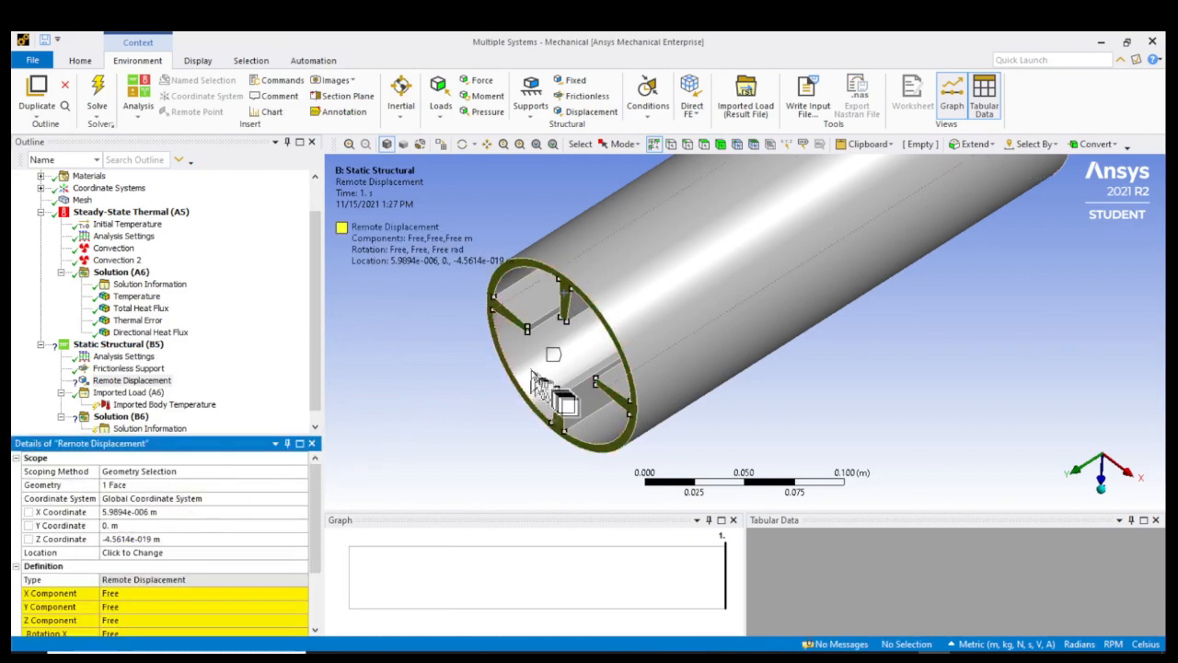
Set the remote displacement's X and Z location coordinates to 0 m
left_click(144, 512)
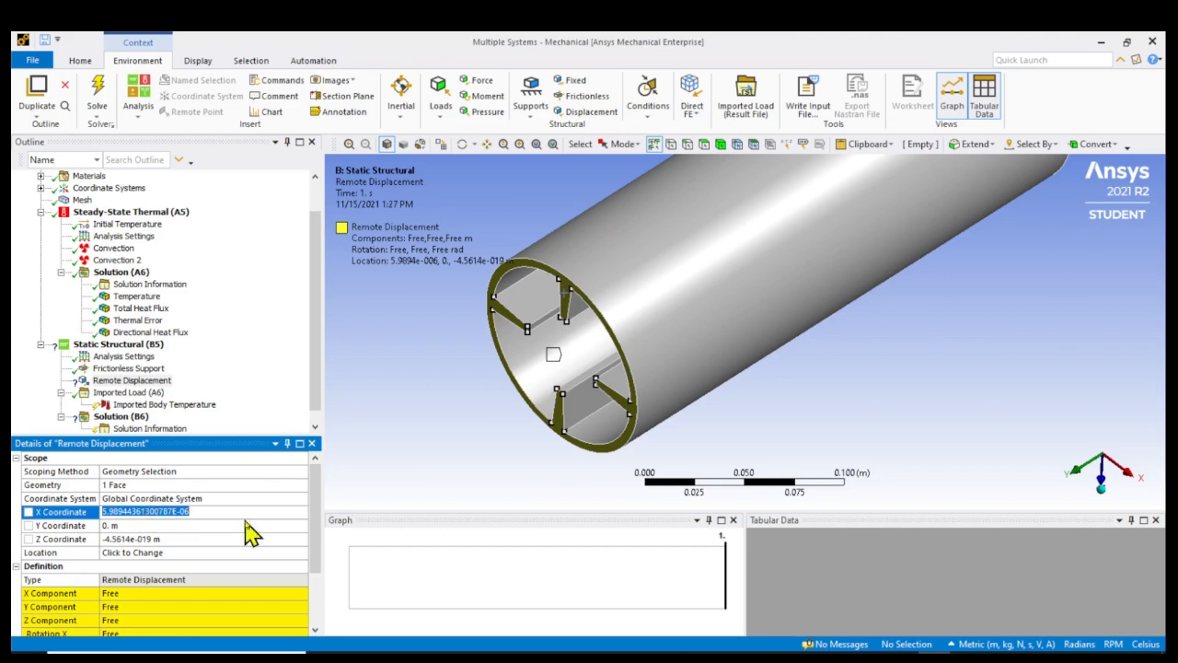
type("0")
key("Return")
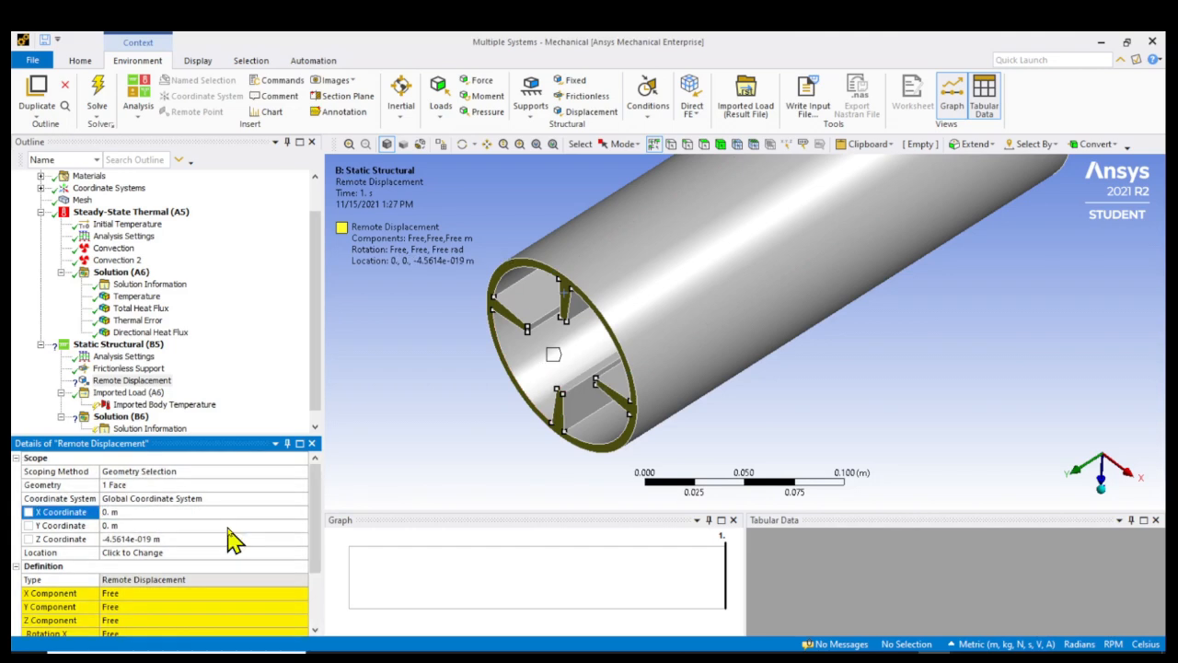
left_click(165, 539)
type("0")
key("Return")
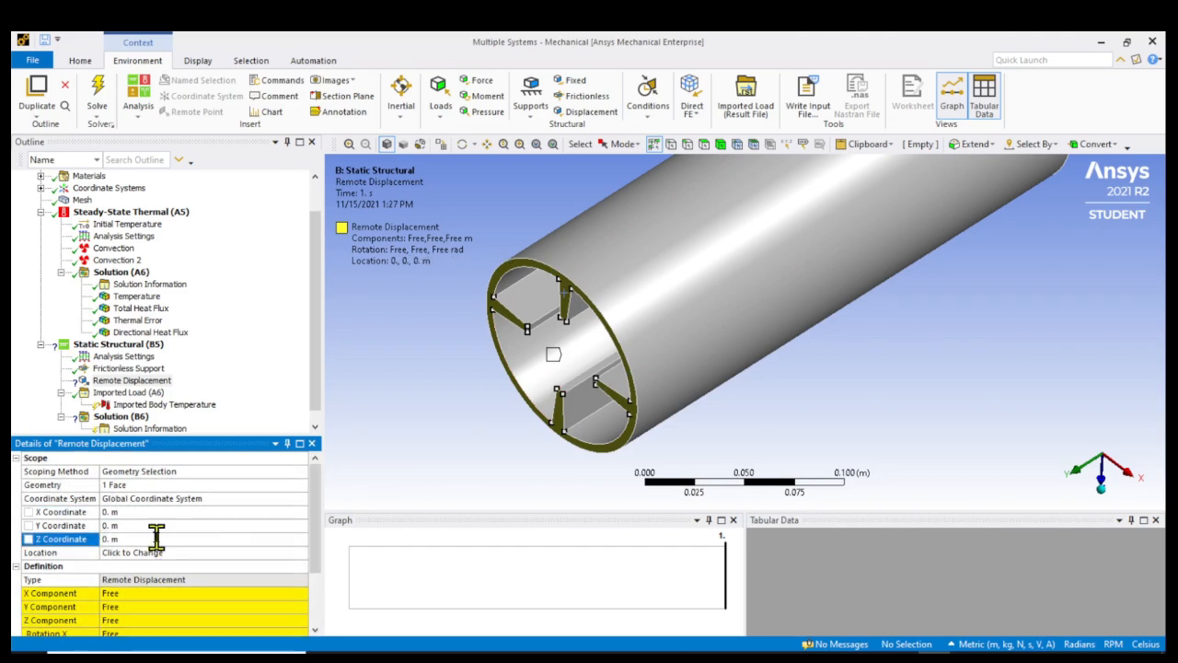
Set the remote displacement's X and Z components to 0 m, leaving the Y component free
middle_click_drag(550, 395, 589, 405)
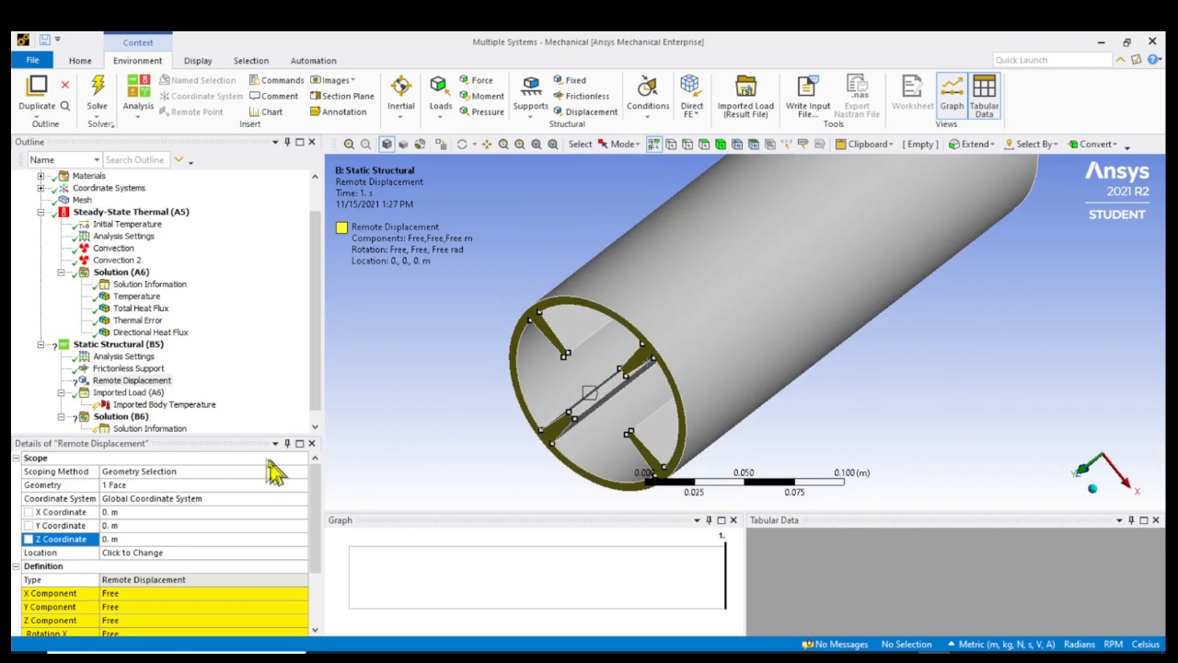
scroll(147, 539, "down", 1)
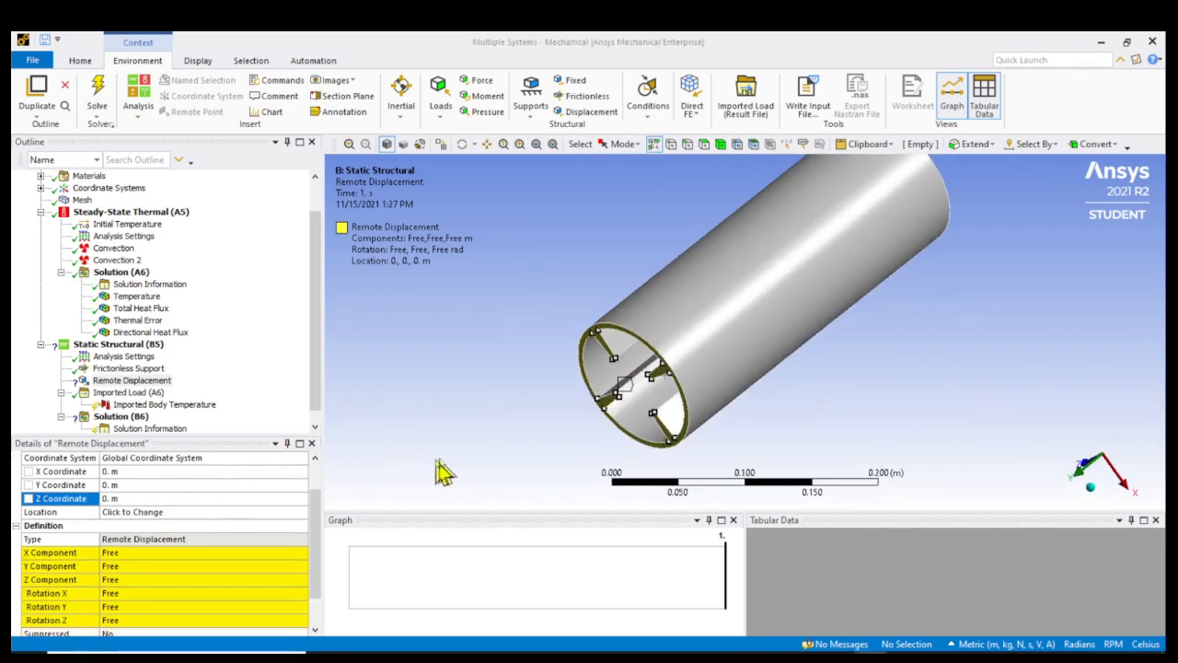
scroll(238, 521, "down", 1)
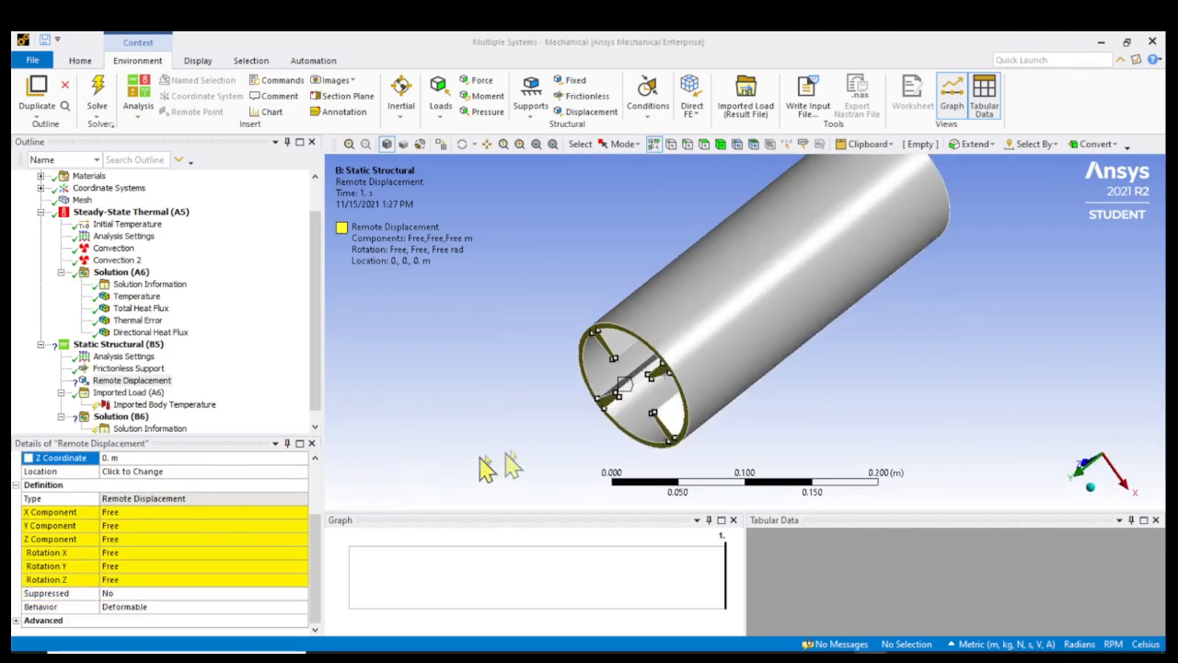
middle_click(549, 425)
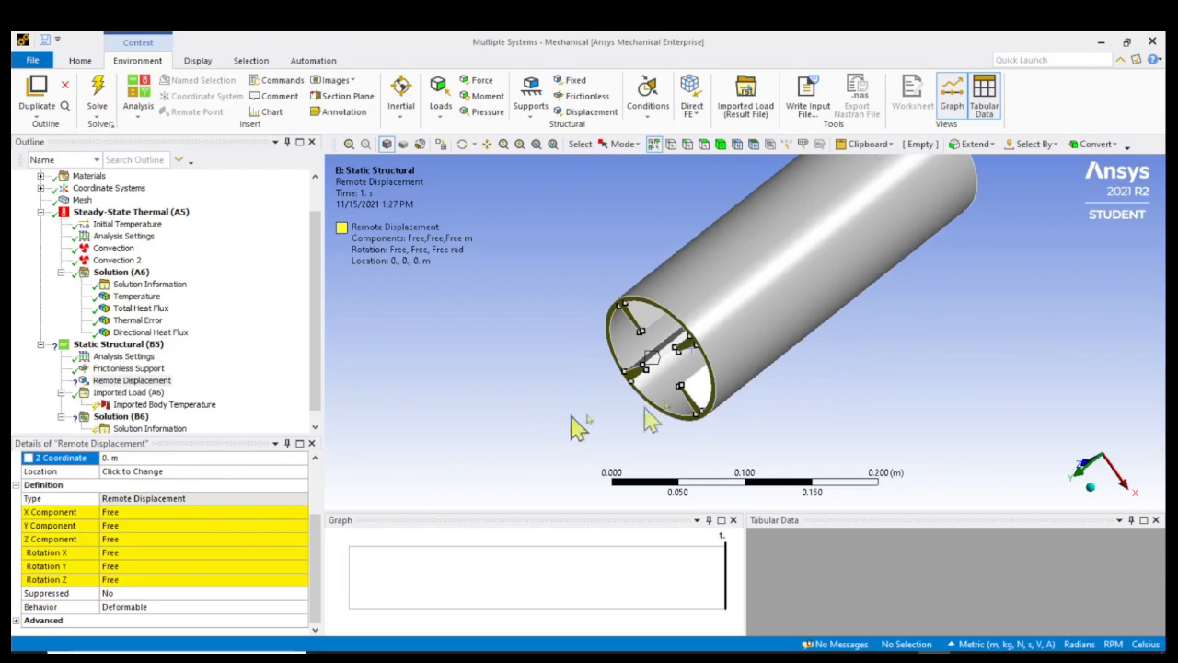
scroll(651, 421, "up", 5)
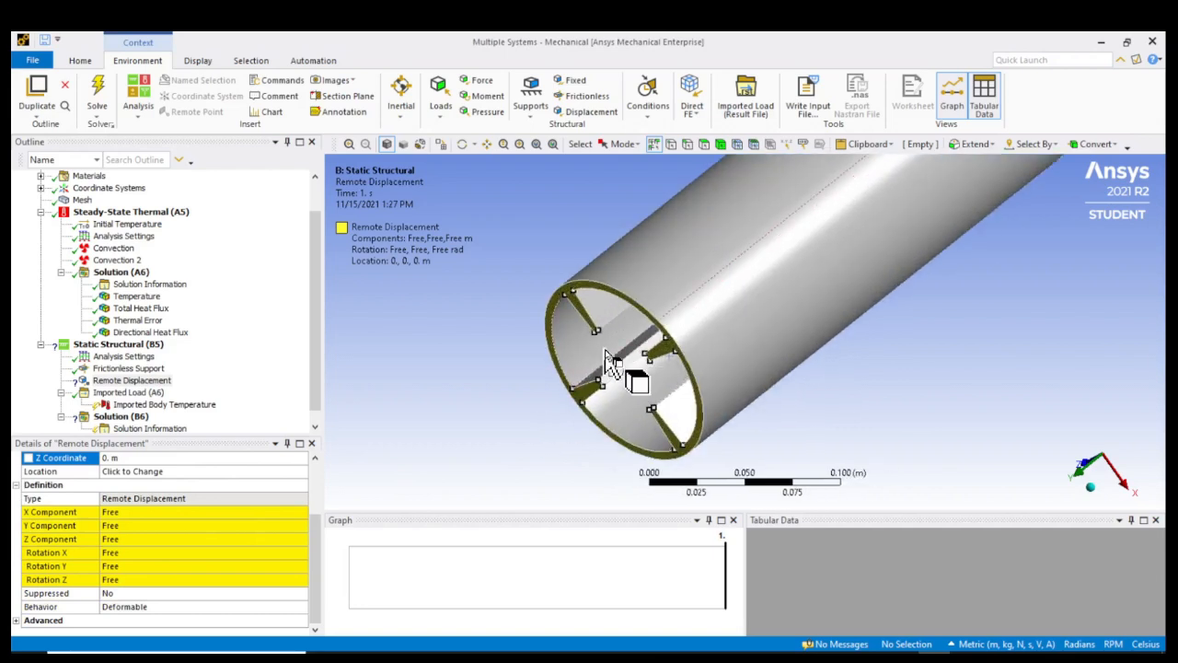
mouse_move(481, 433)
middle_mouse_down()
mouse_move(494, 415)
mouse_move(473, 414)
mouse_move(495, 420)
middle_mouse_up()
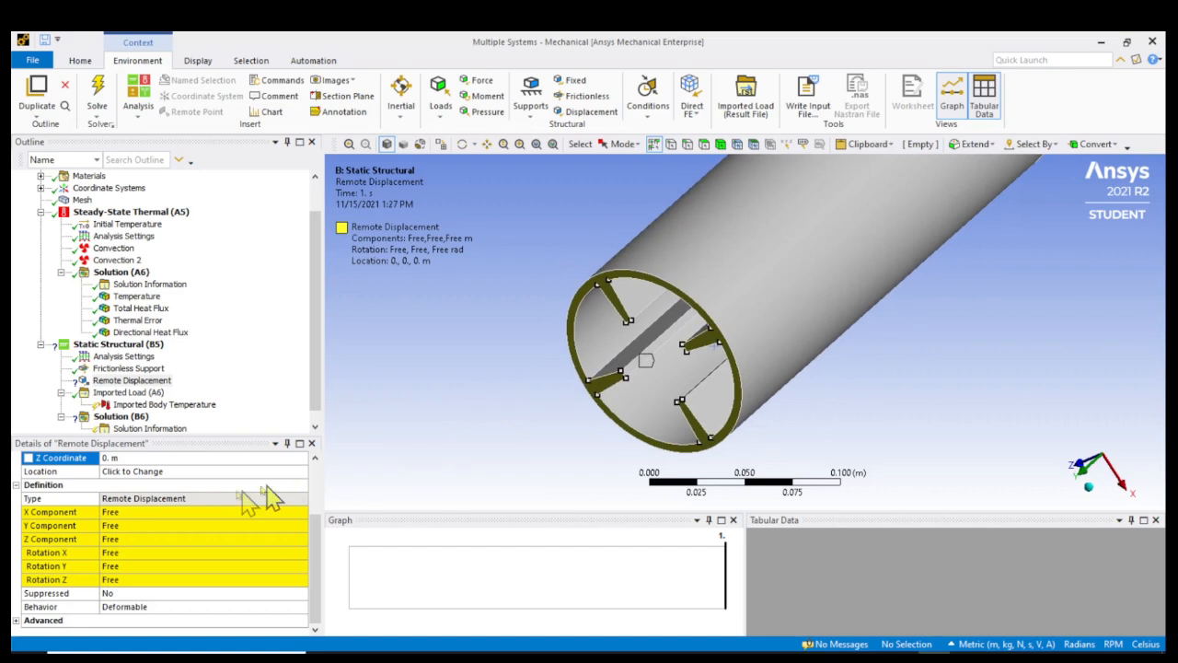
left_click(159, 512)
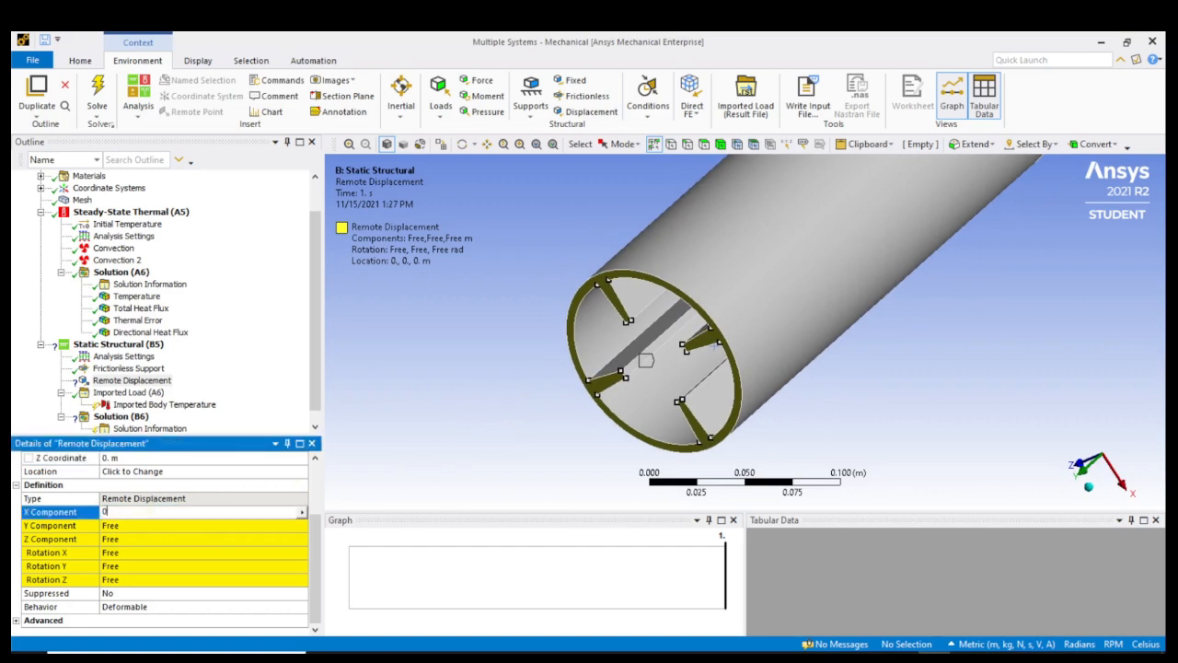
key("Return")
left_click(154, 538)
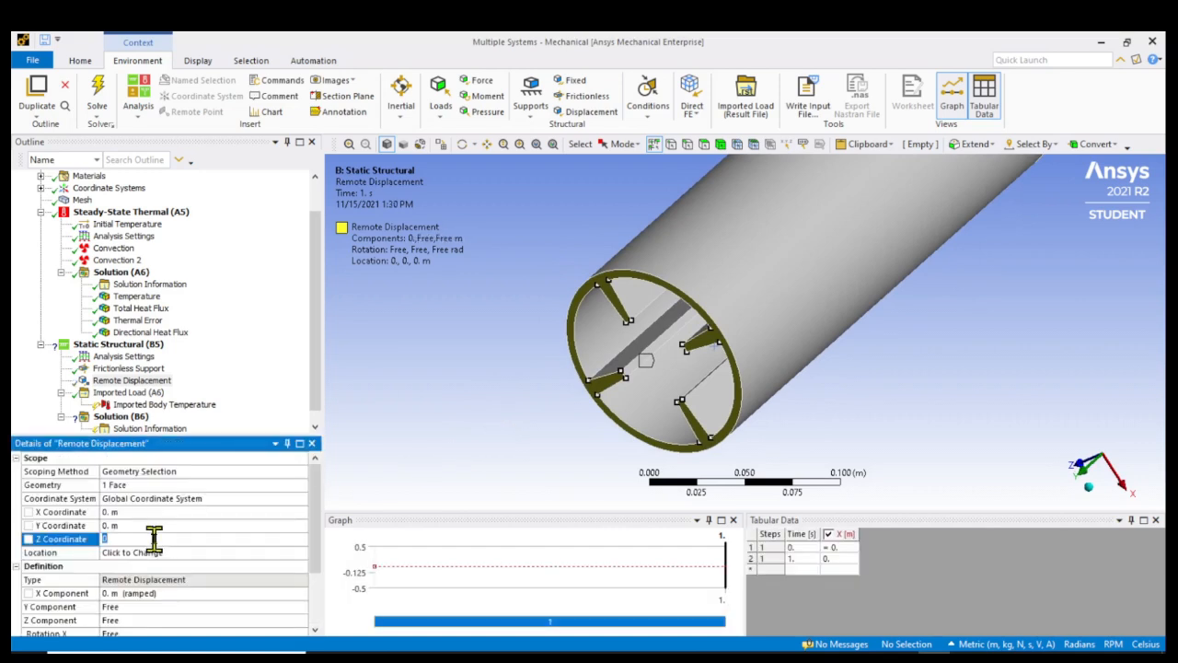
scroll(158, 545, "down", 2)
left_click(124, 539)
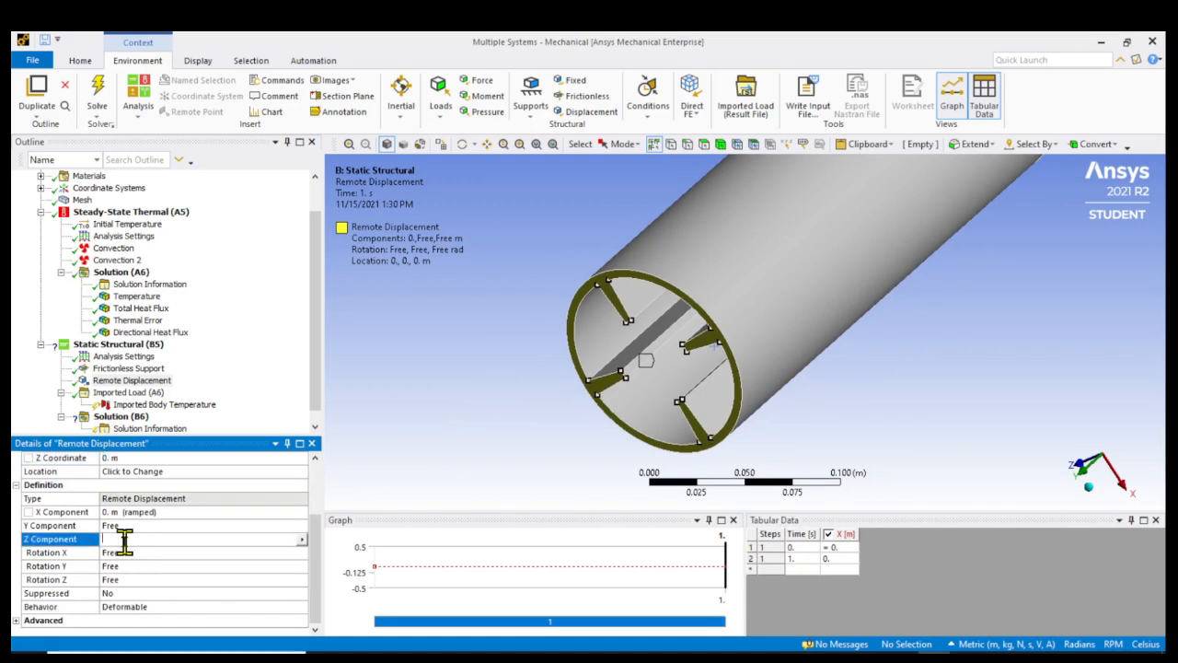
type("0")
key("Return")
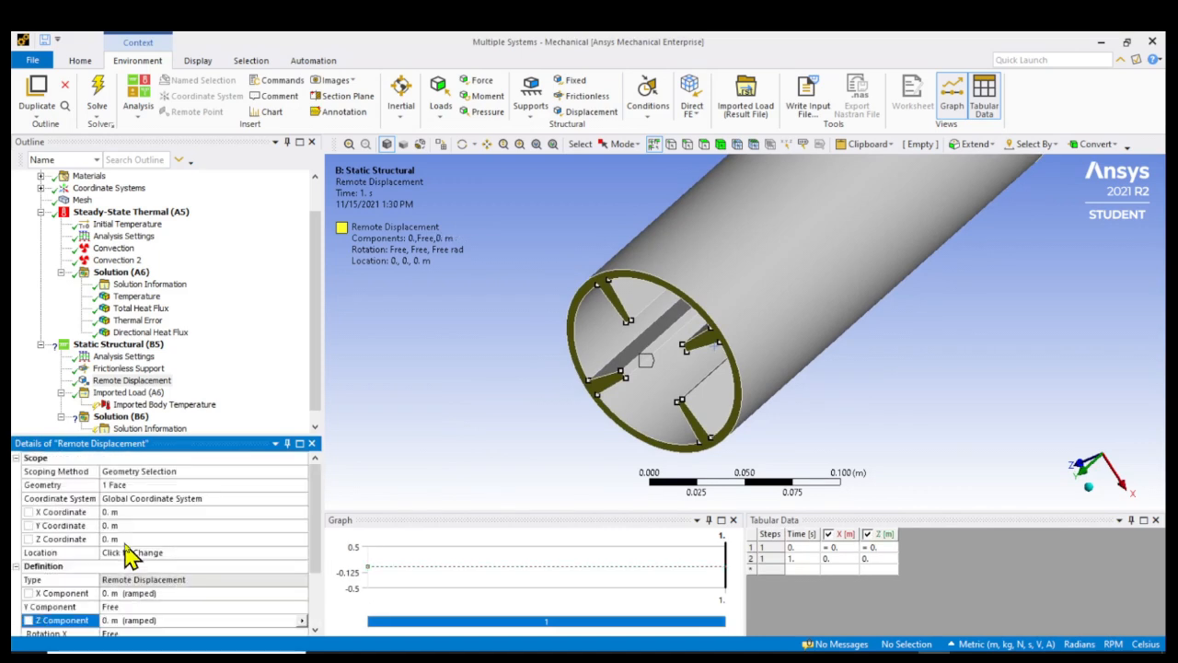
Set the remote displacement's rotation about Y to 0 rad, leaving the X and Z rotations free
middle_click_drag(599, 368, 505, 375)
scroll(197, 574, "down", 2)
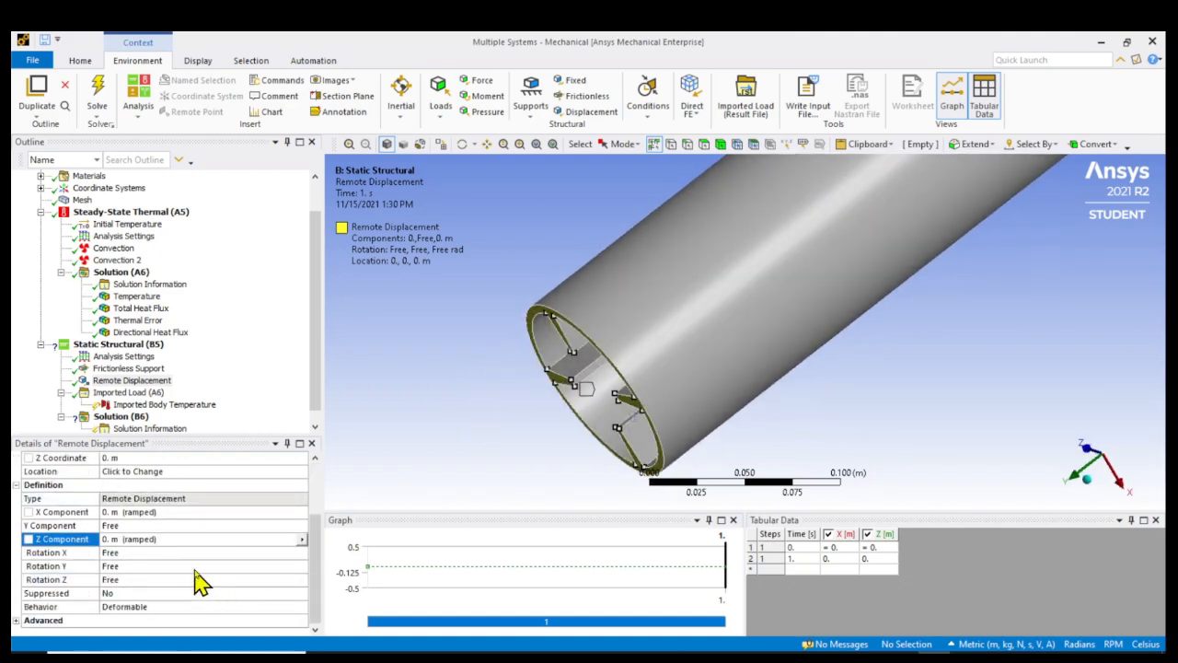
left_click(133, 565)
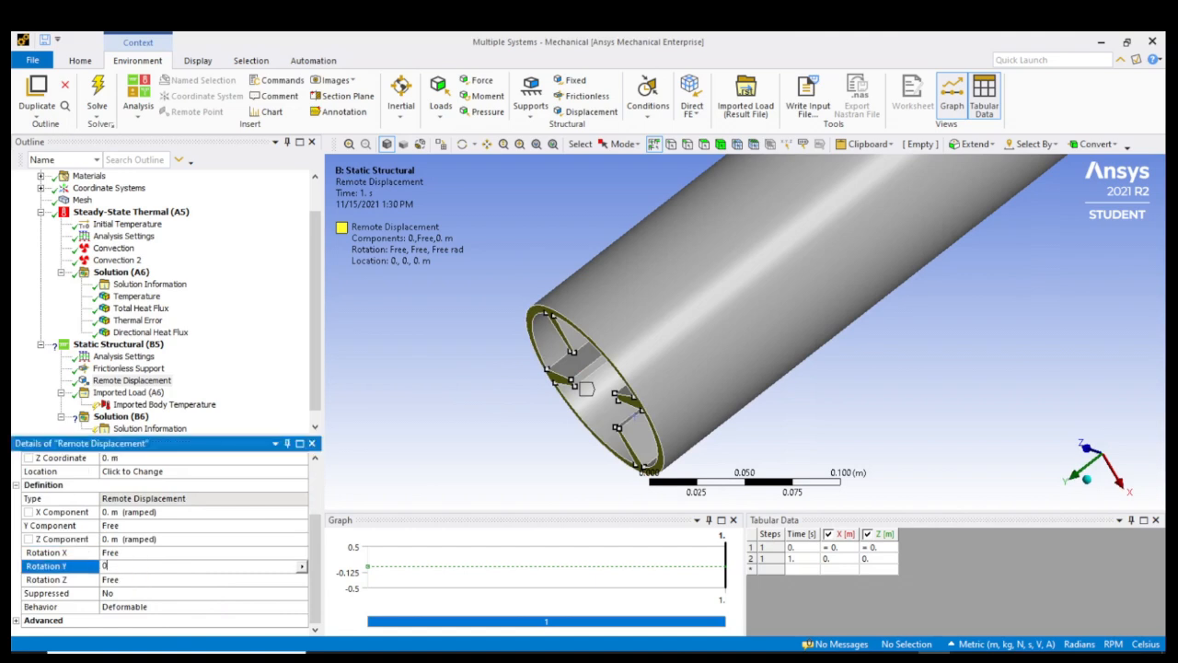
type("0")
key("Return")
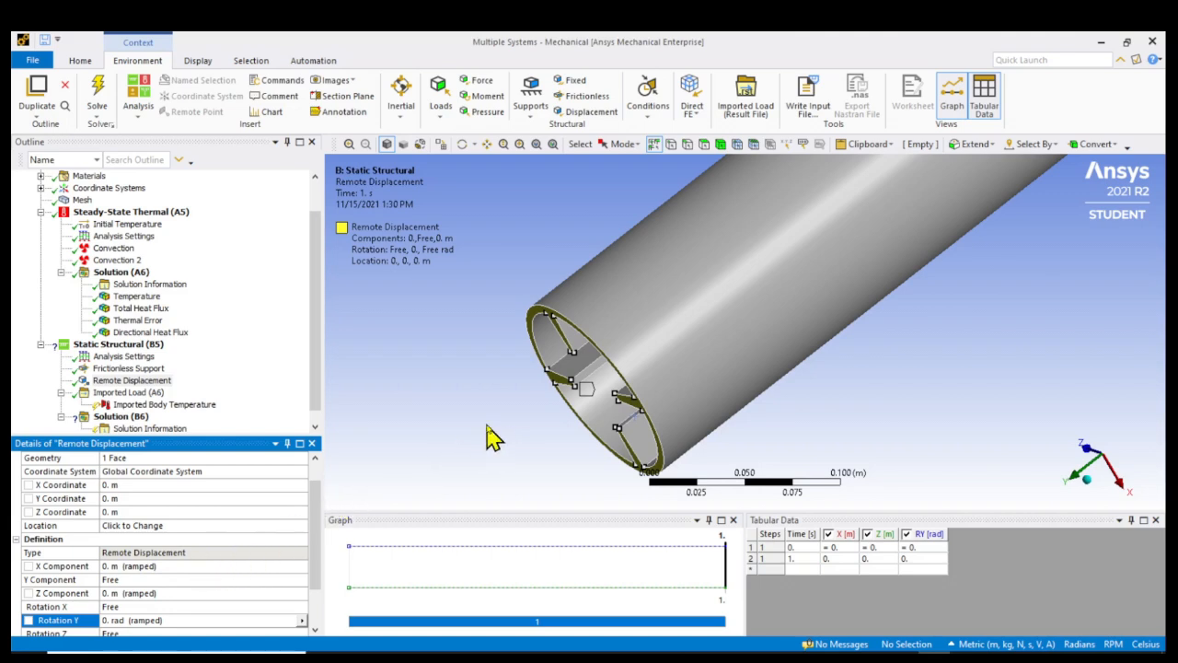
Examine the constrained end face and ribs of the pipe and review the remote displacement's settings alongside the frictionless support
middle_click_drag(521, 385, 603, 401)
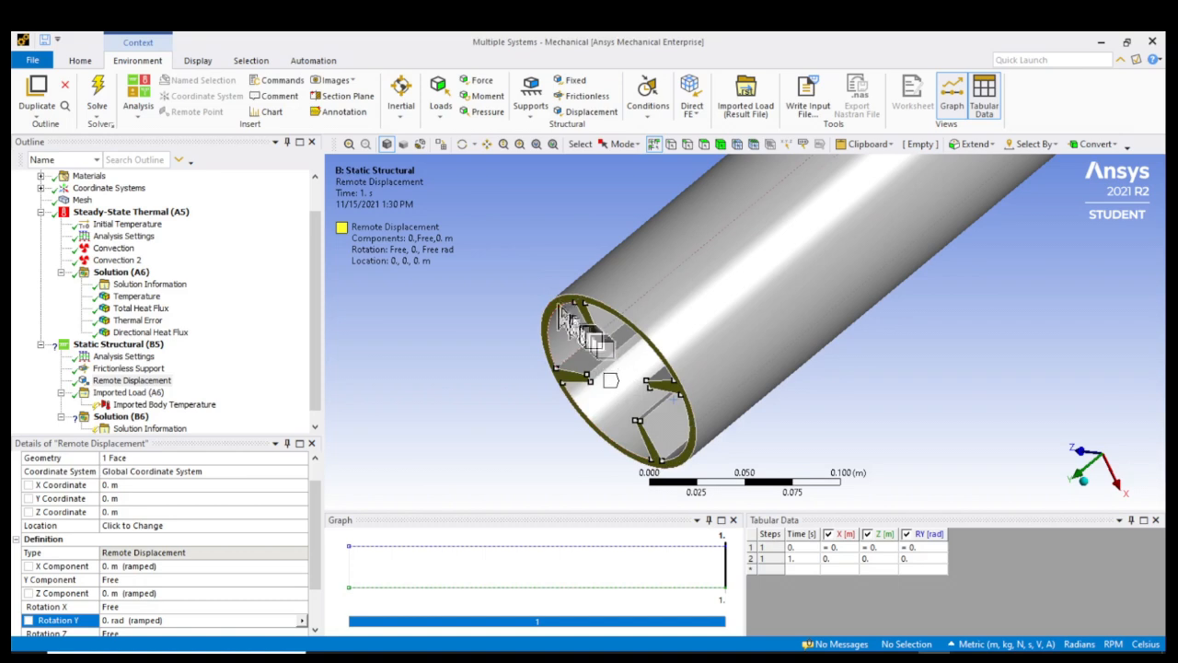
middle_click_drag(600, 375, 623, 350)
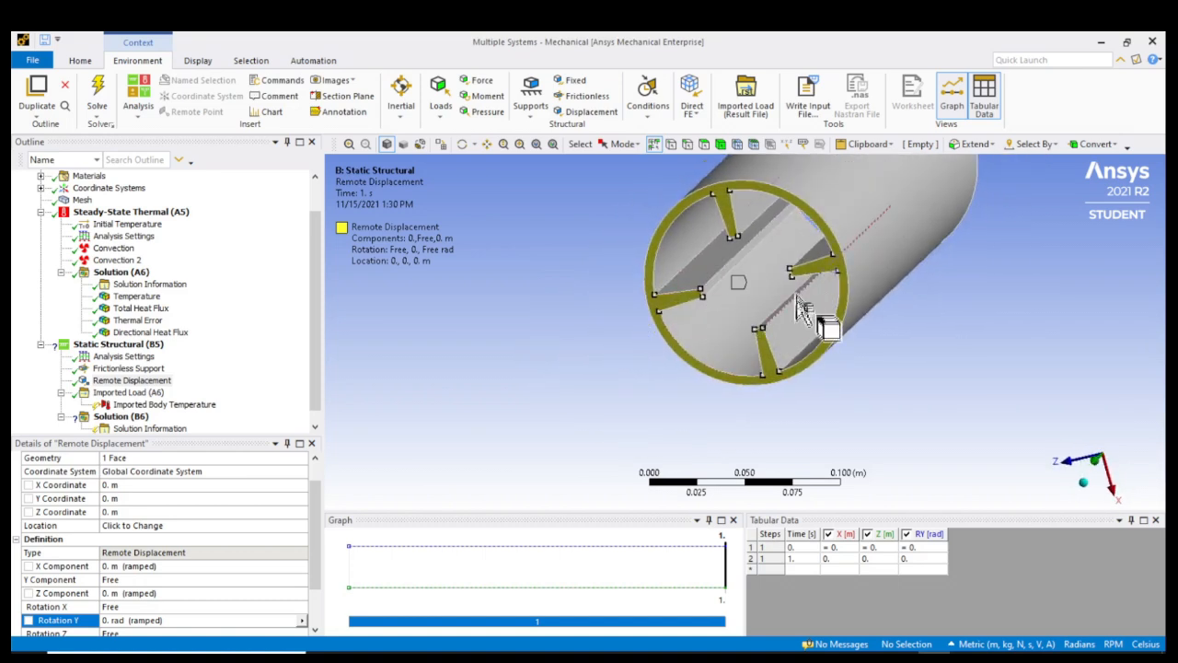
middle_click_drag(755, 379, 512, 432)
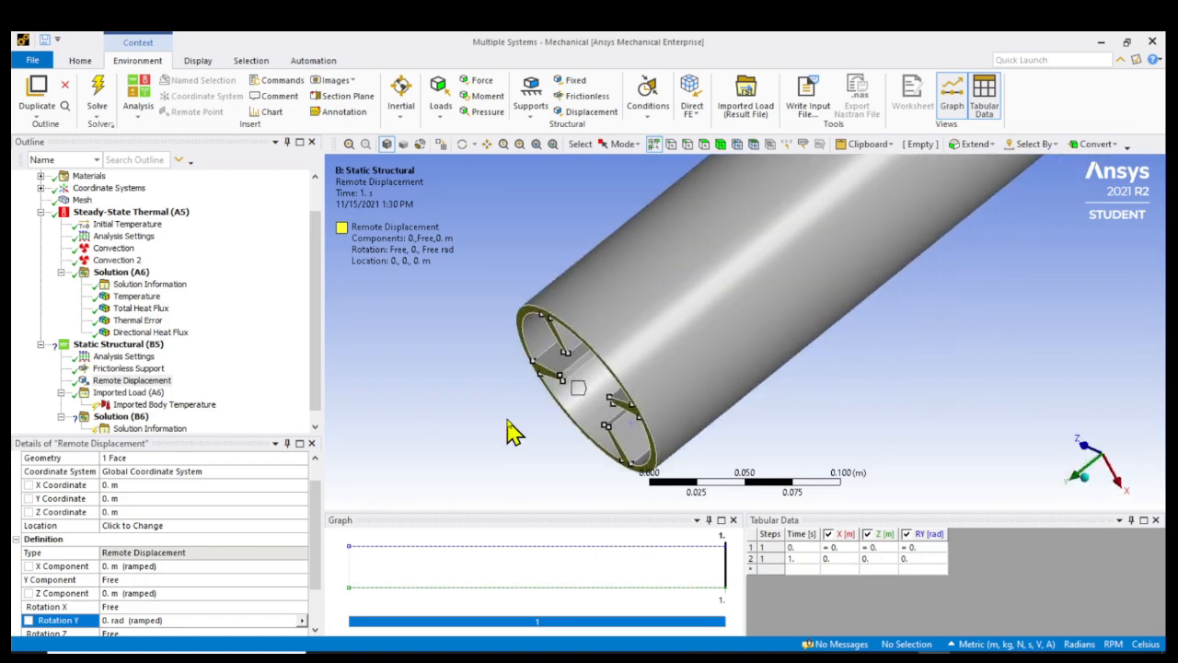
mouse_move(449, 394)
middle_mouse_down()
mouse_move(485, 383)
mouse_move(420, 395)
mouse_move(451, 394)
middle_mouse_up()
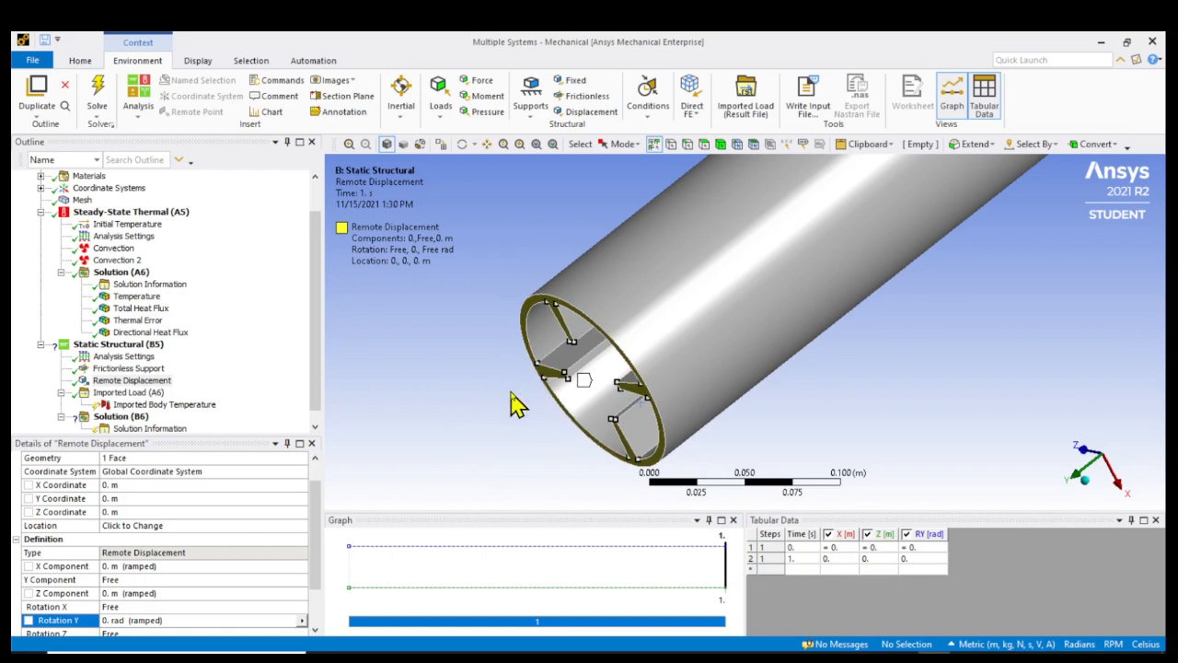
scroll(518, 379, "down", 2)
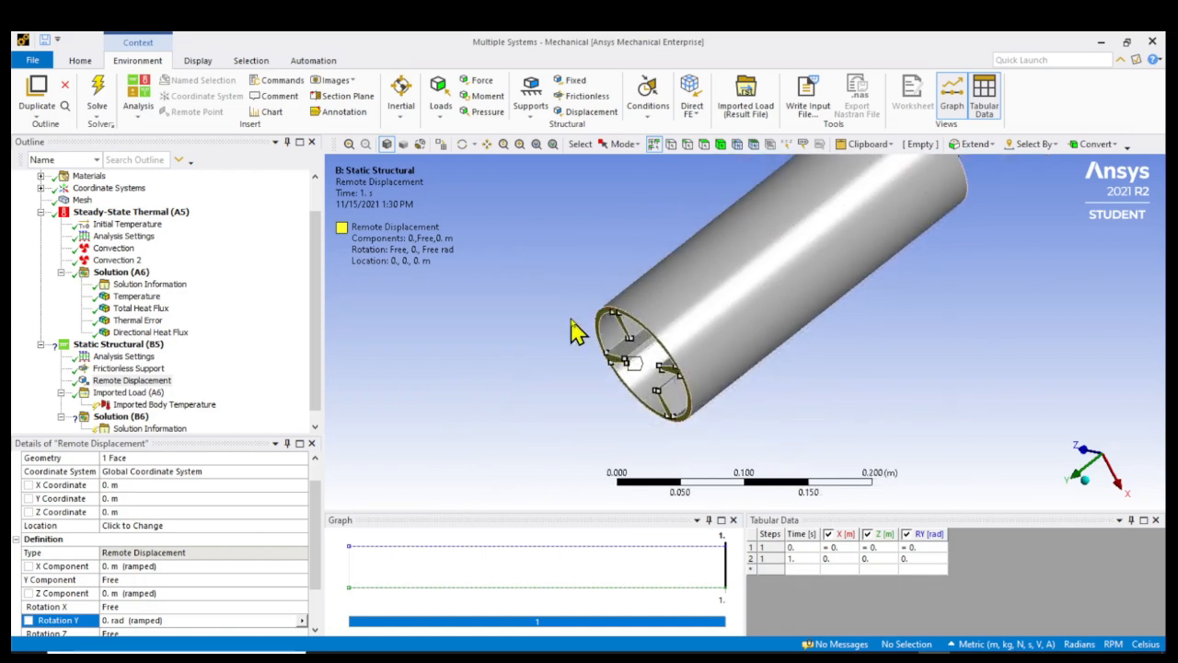
scroll(221, 396, "down", 1)
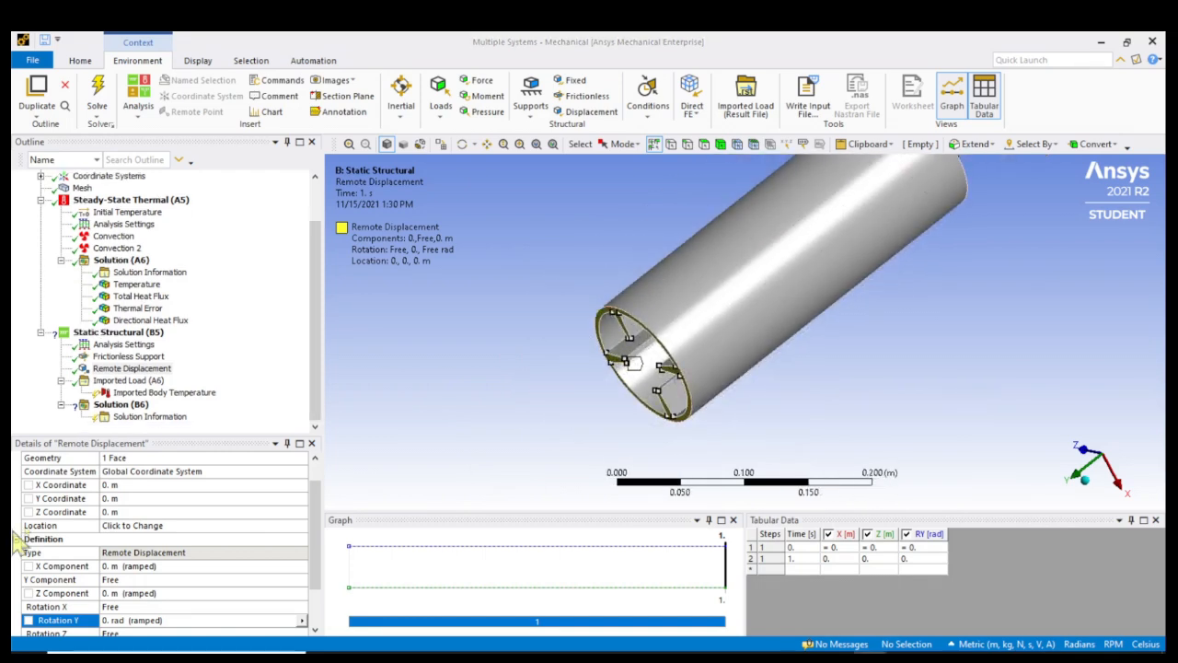
left_click(138, 370)
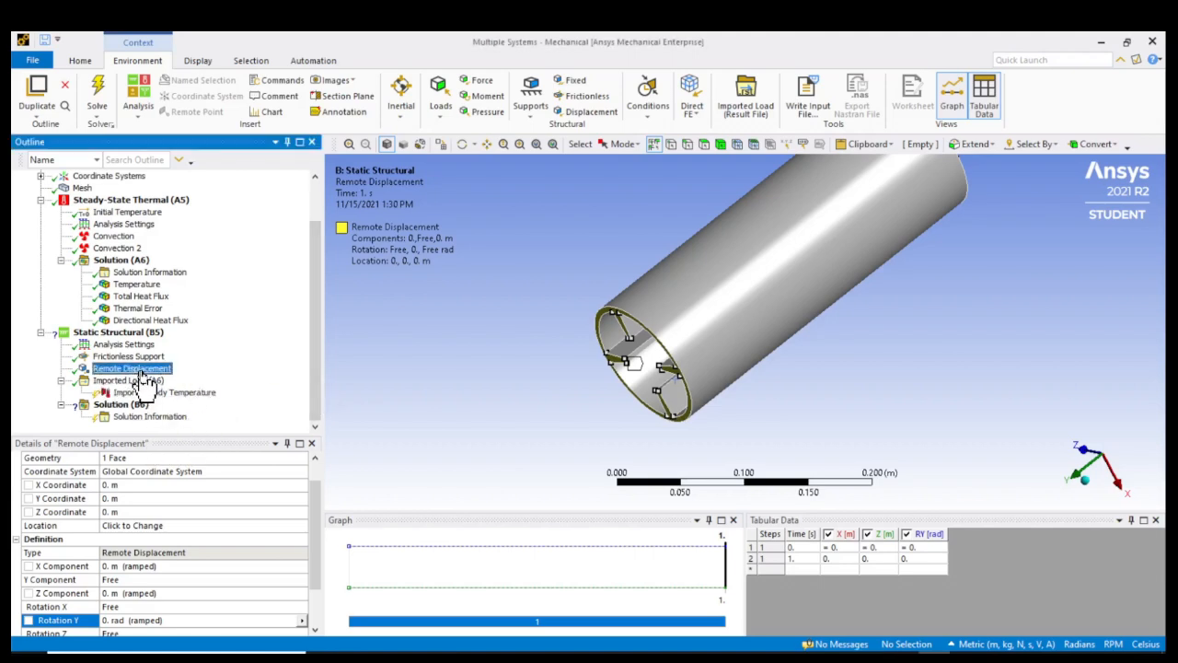
scroll(166, 551, "down", 2)
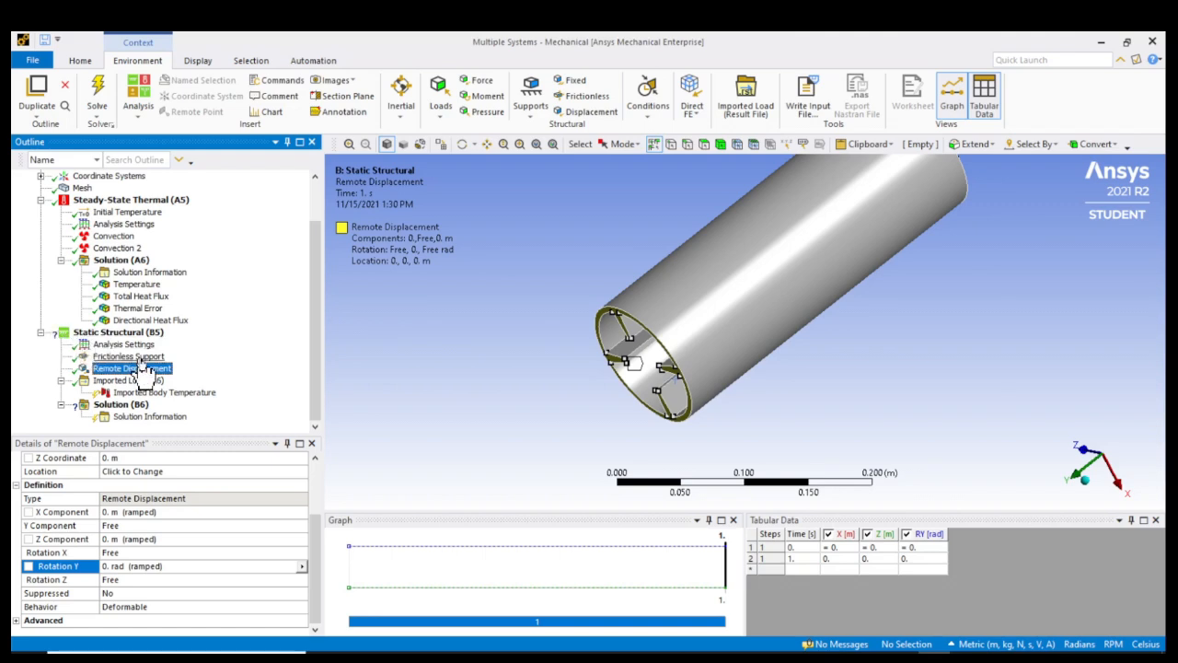
left_click_drag(135, 359, 133, 340)
left_click_drag(138, 346, 66, 346)
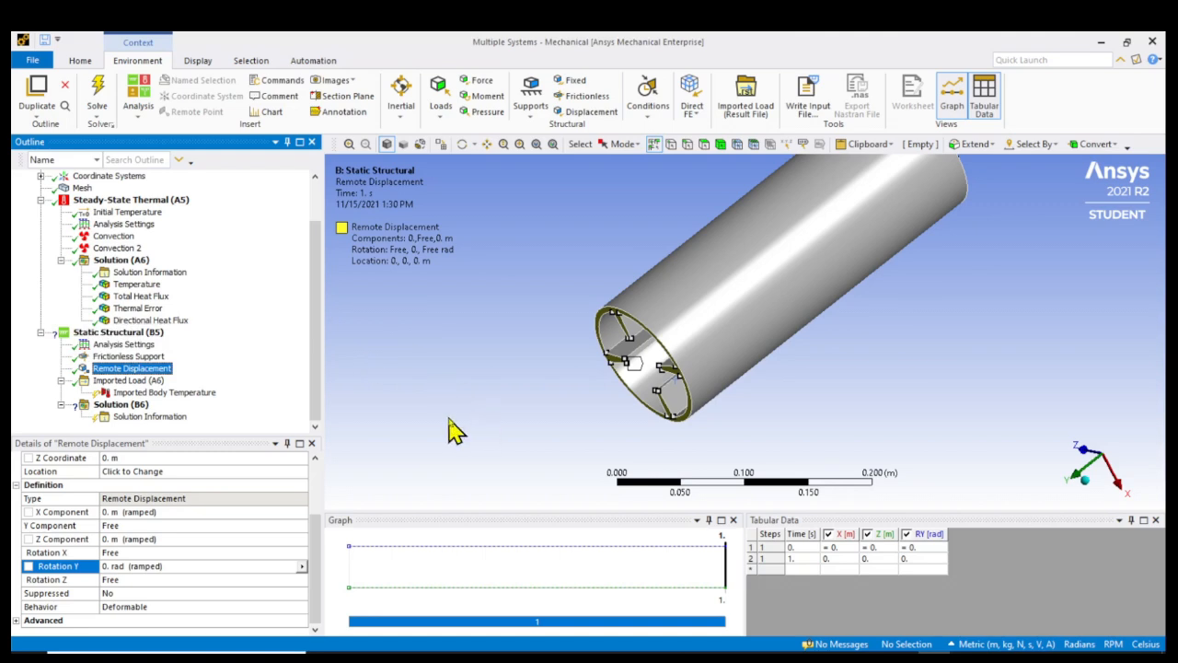
In Workbench's Engineering Data, give MATERIALX an isotropic instantaneous coefficient of thermal expansion of 2.2E-05 C^-1, consulting the problem slide in PowerPoint
left_click(840, 655)
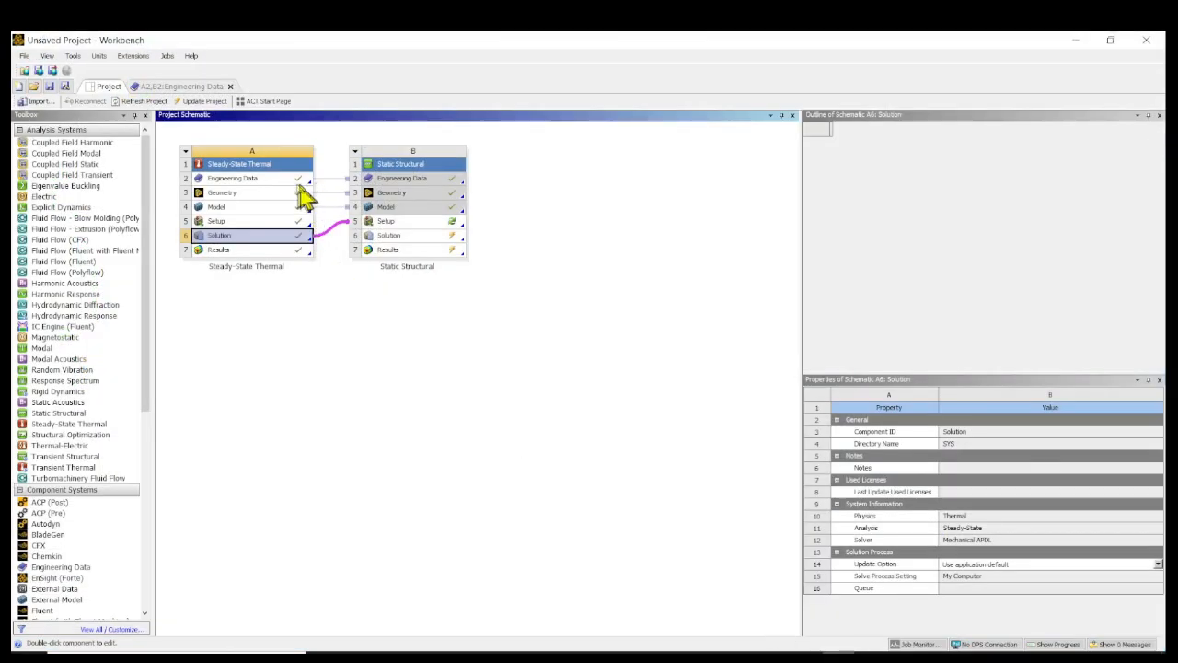
double_click(287, 178)
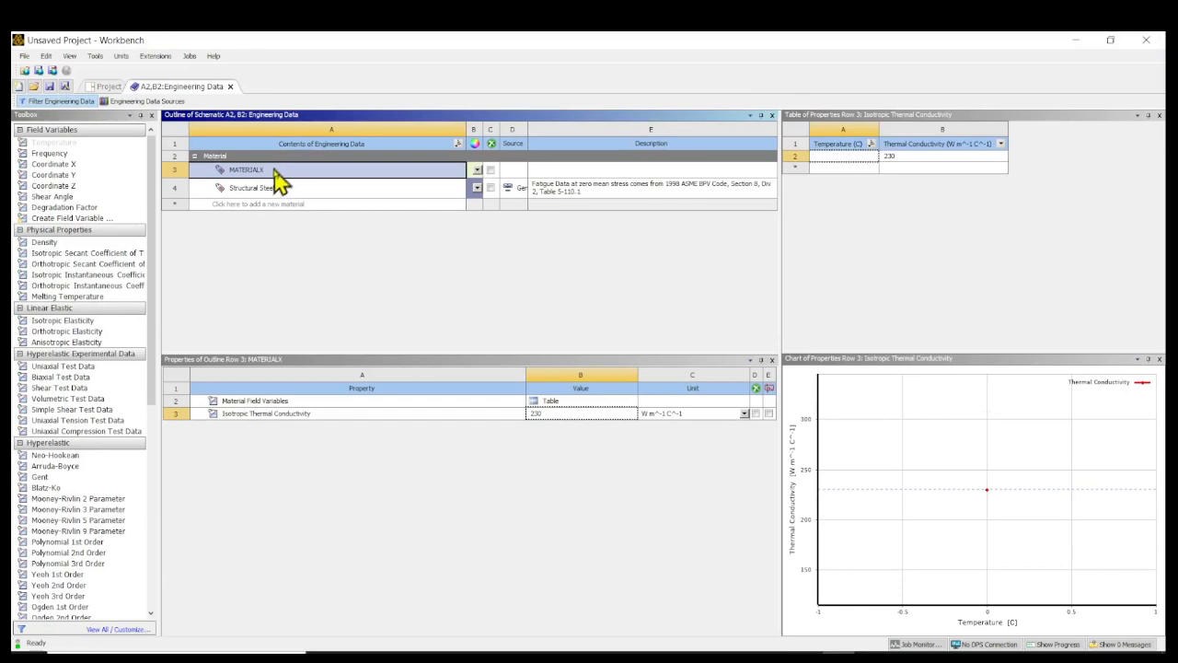
double_click(117, 275)
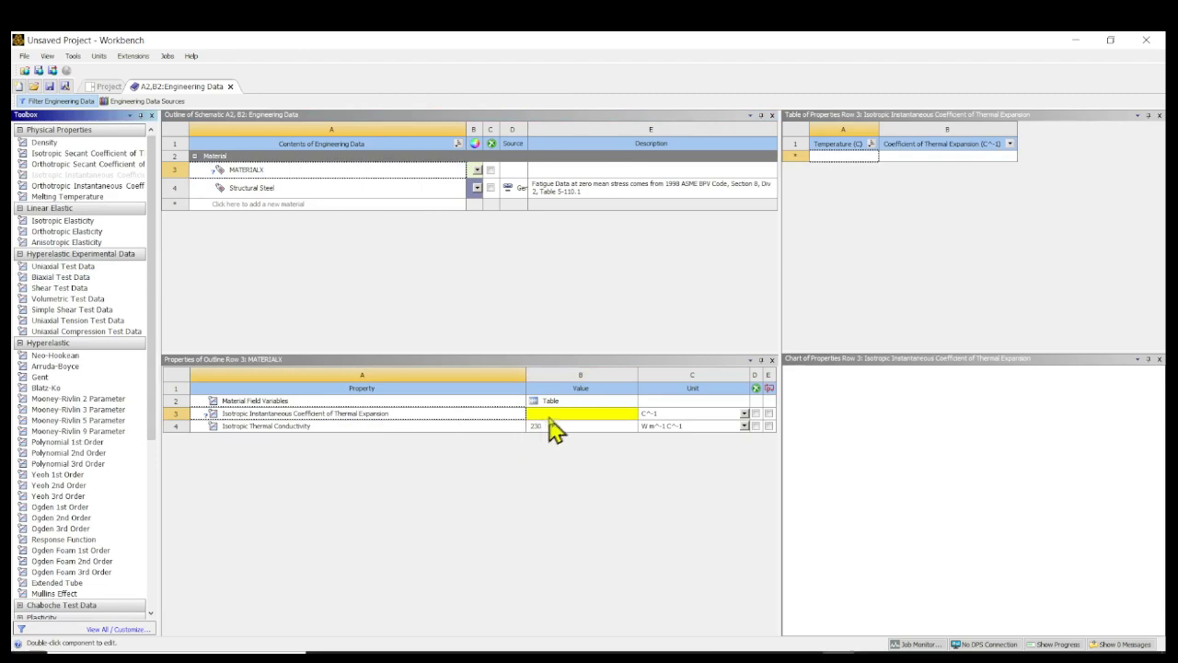
key("alt+Tab")
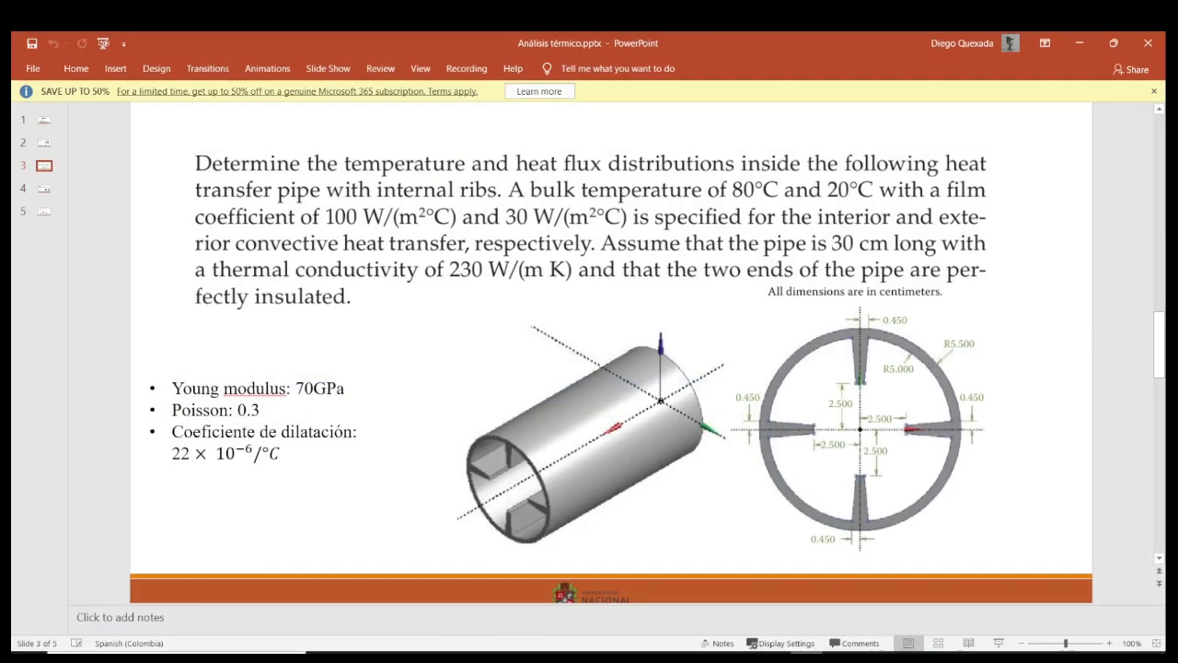
key("alt+Tab")
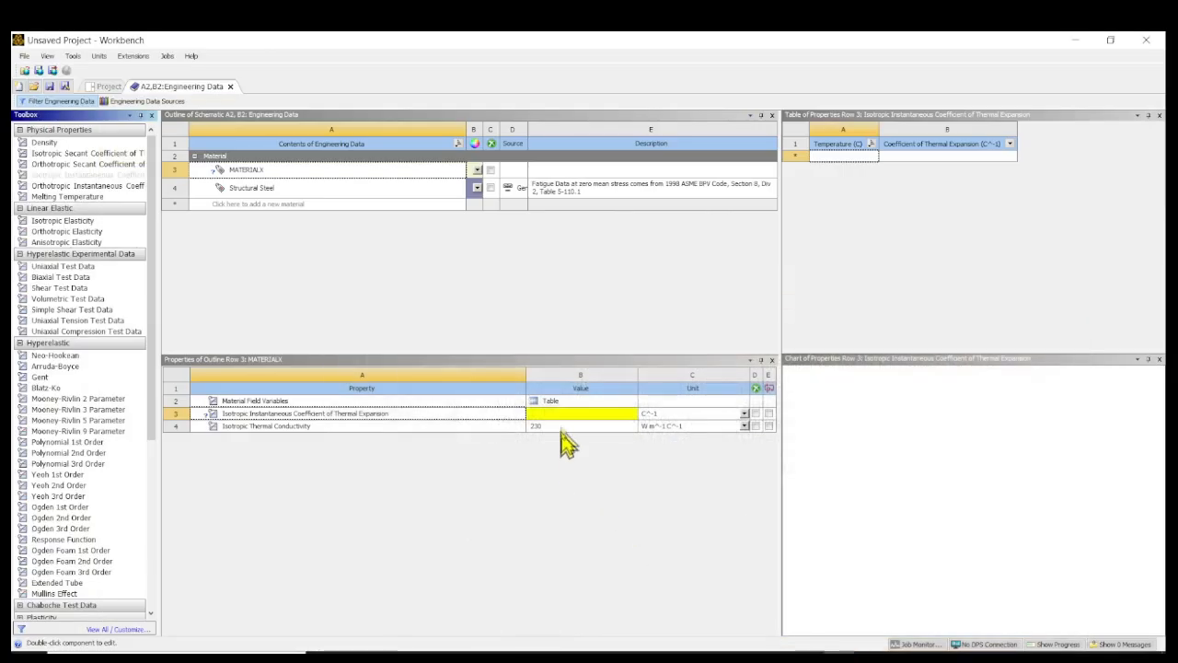
left_click(568, 414)
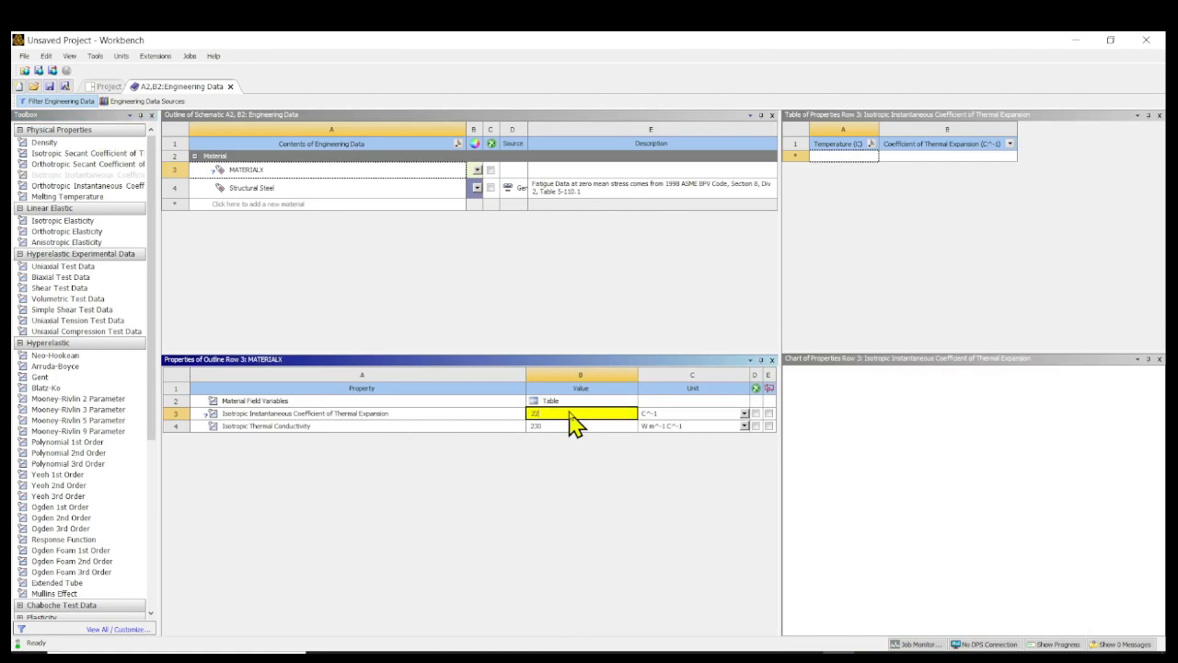
key("Return")
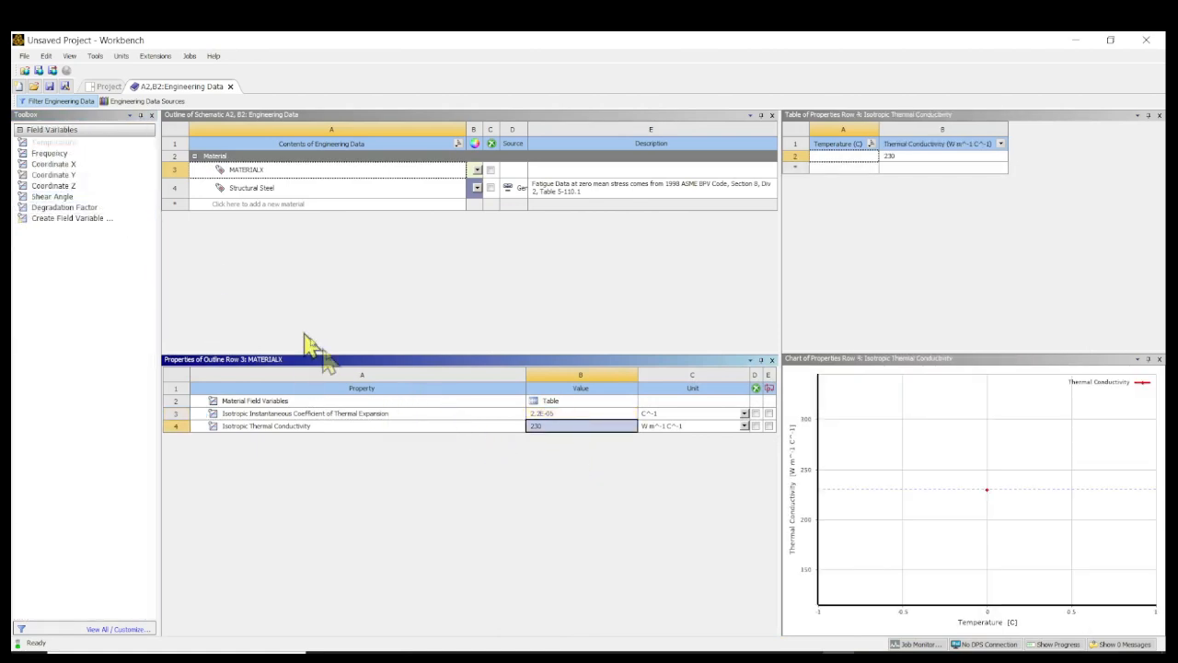
Add Isotropic Elasticity to MATERIALX with a Young's modulus of 7E+10 Pa and a Poisson's ratio of 0.3
left_click(259, 174)
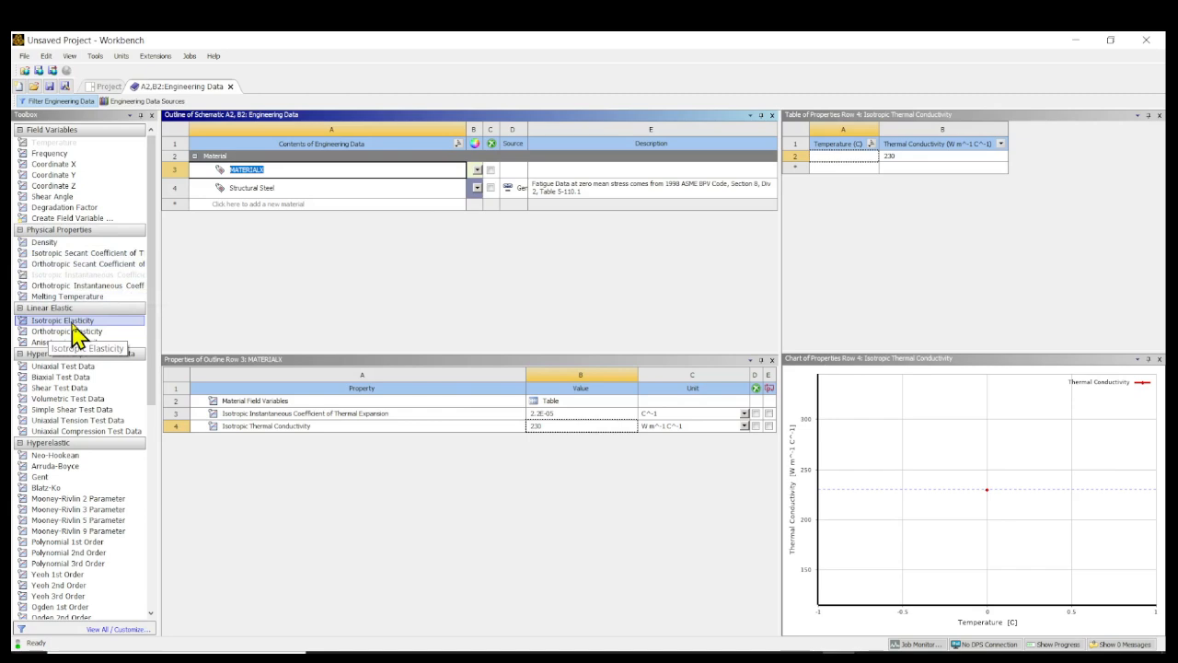
left_click_drag(74, 334, 307, 414)
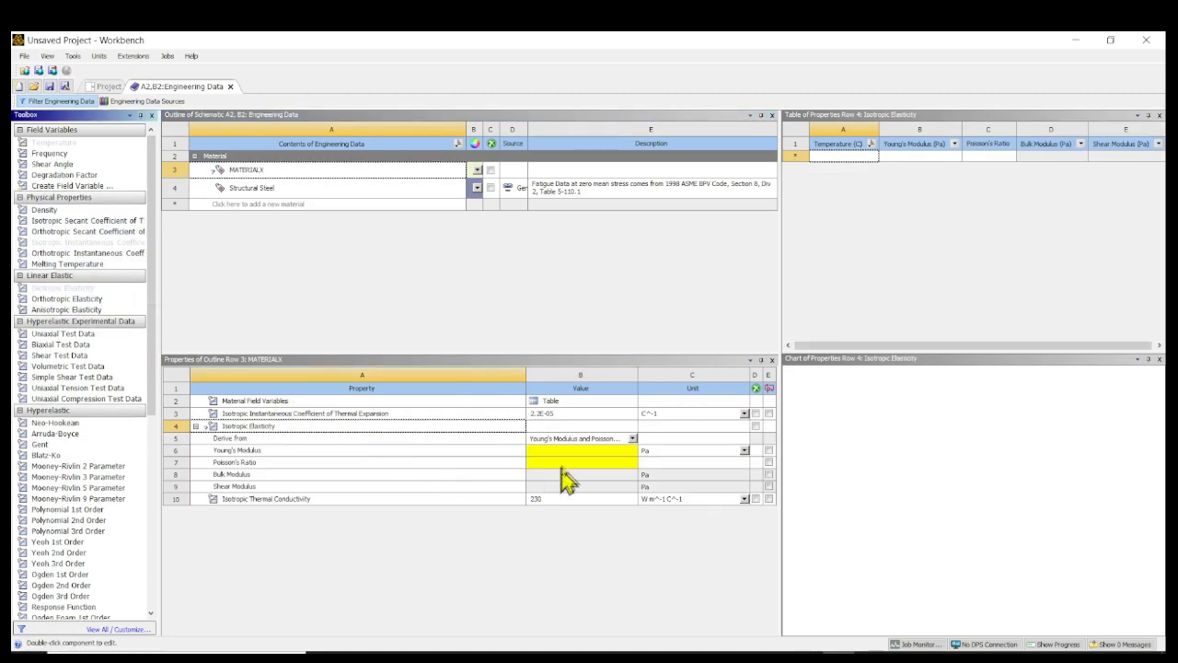
mouse_move(902, 657)
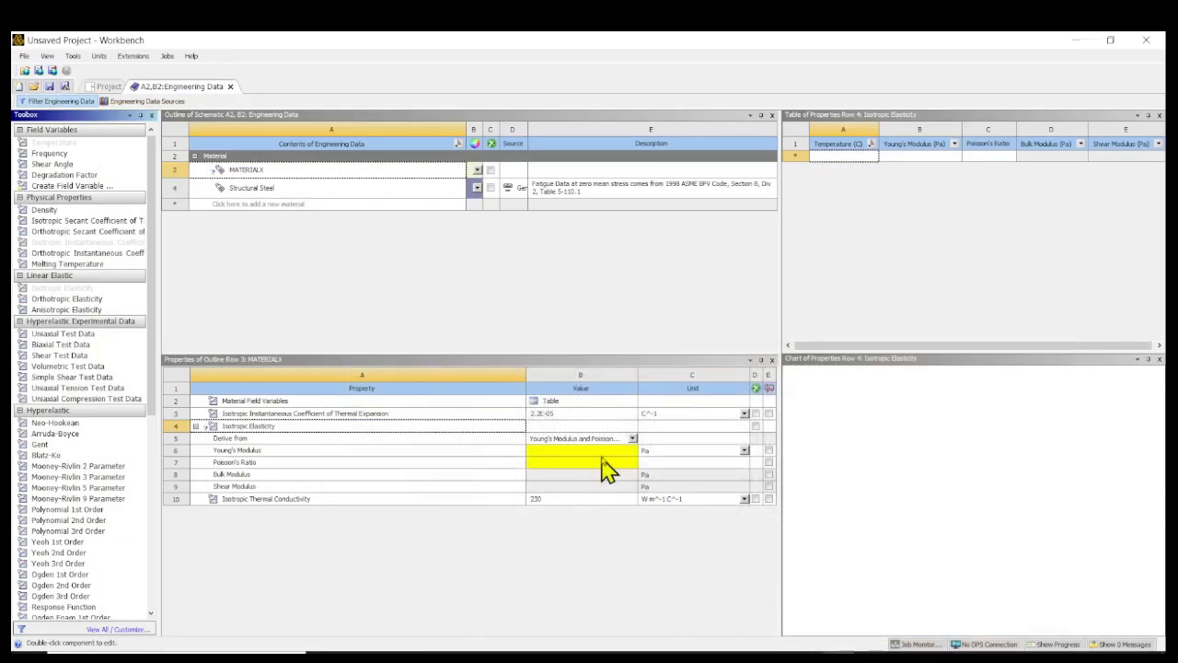
left_click(594, 451)
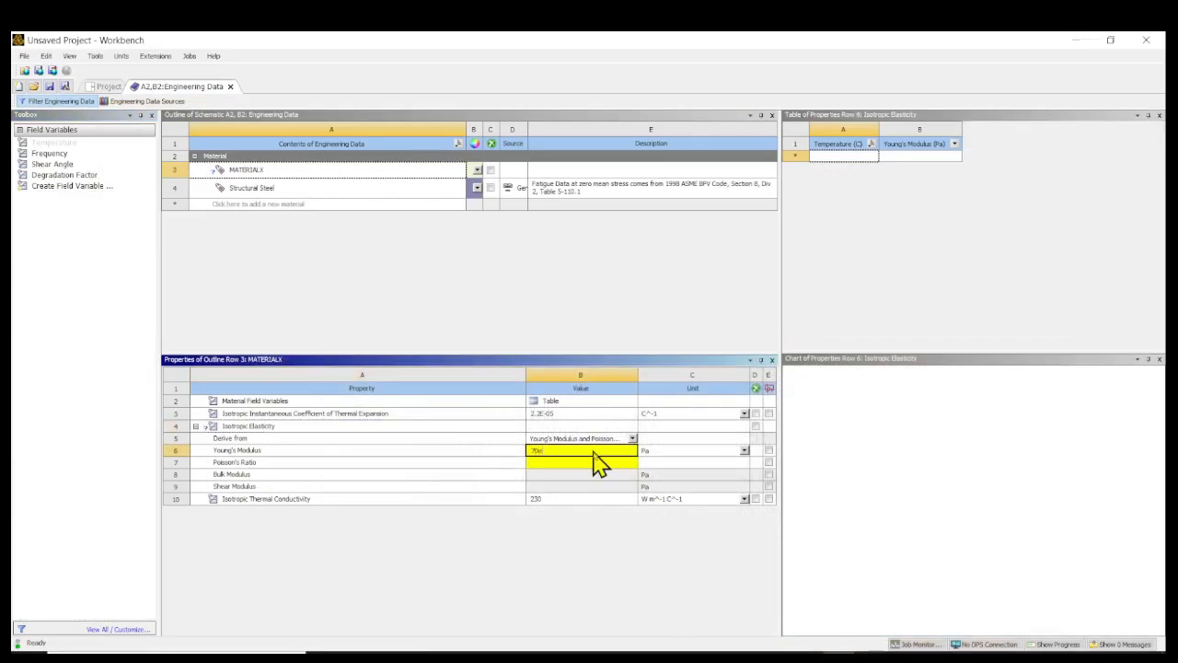
left_click(597, 463)
left_click(561, 462)
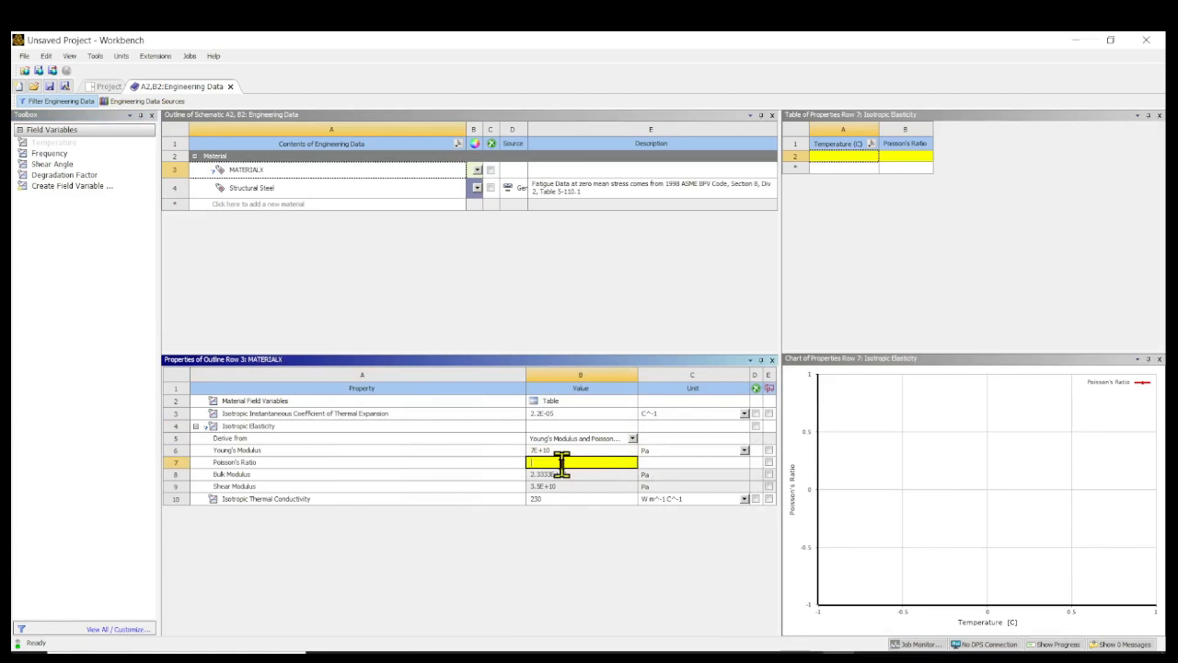
type("0.3")
left_click(563, 473)
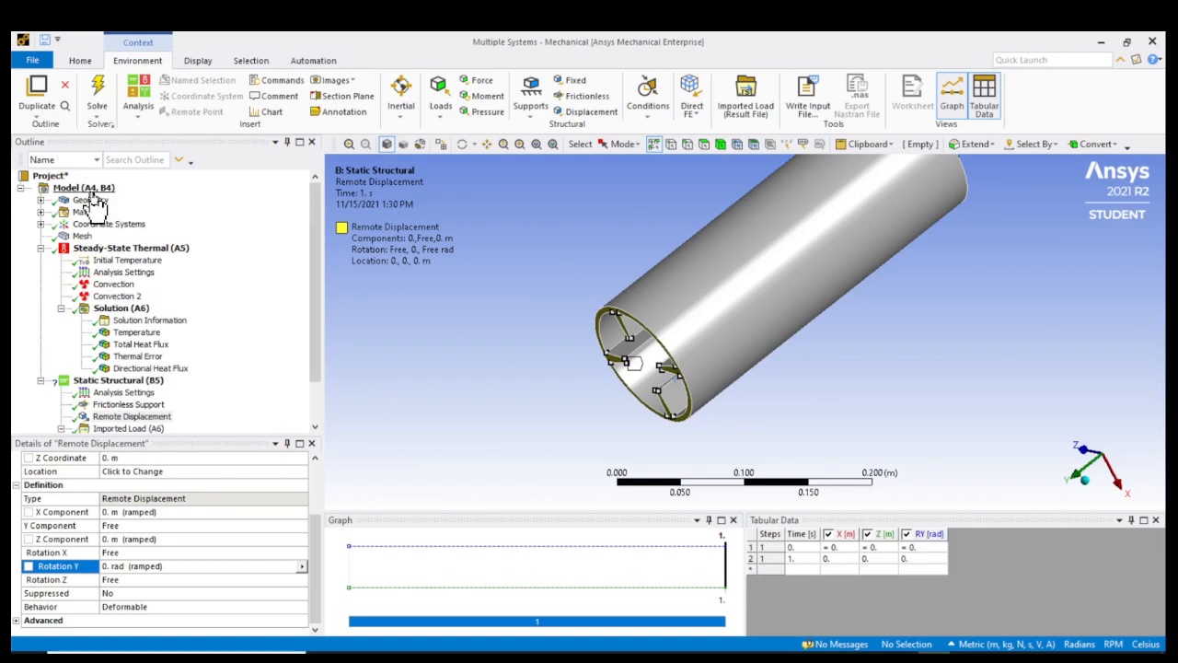
Switch to Mechanical, refresh the model's materials and add a Total Deformation result to the static structural solution
right_click(92, 190)
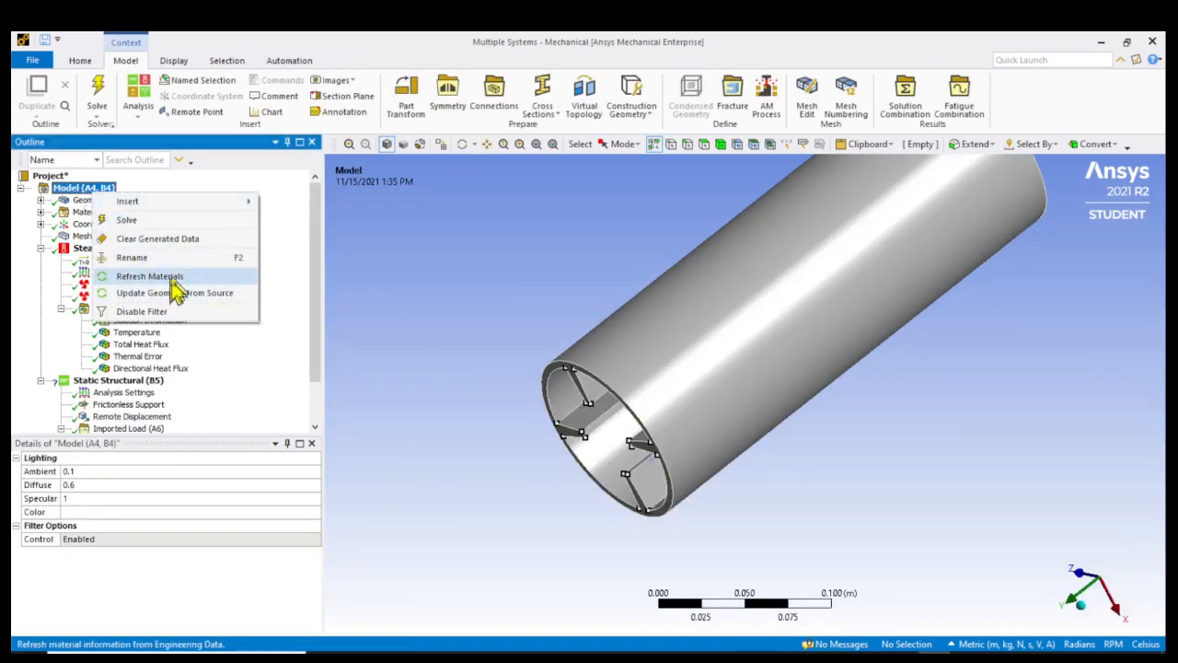
left_click(164, 279)
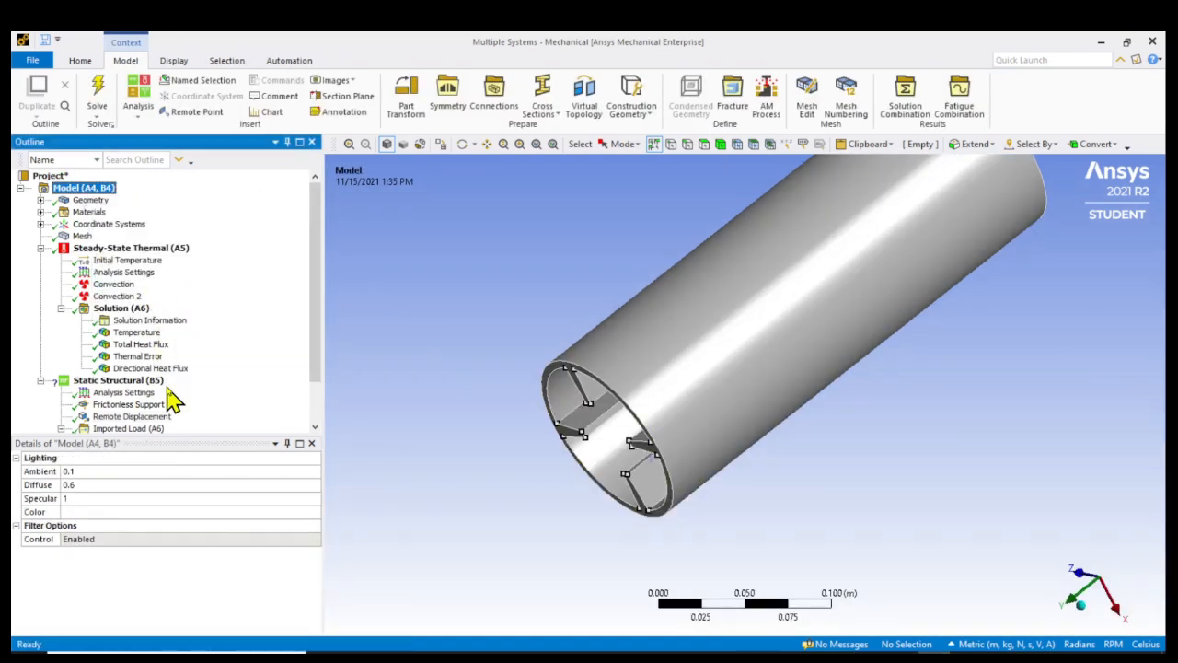
scroll(138, 405, "down", 1)
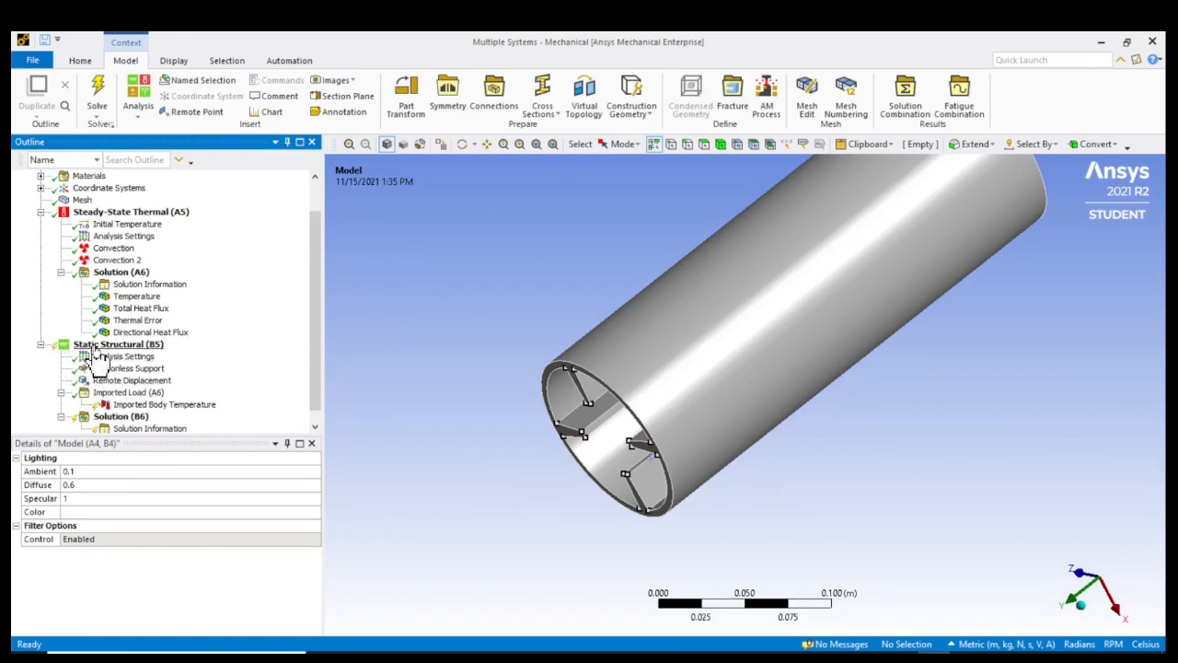
scroll(129, 368, "down", 1)
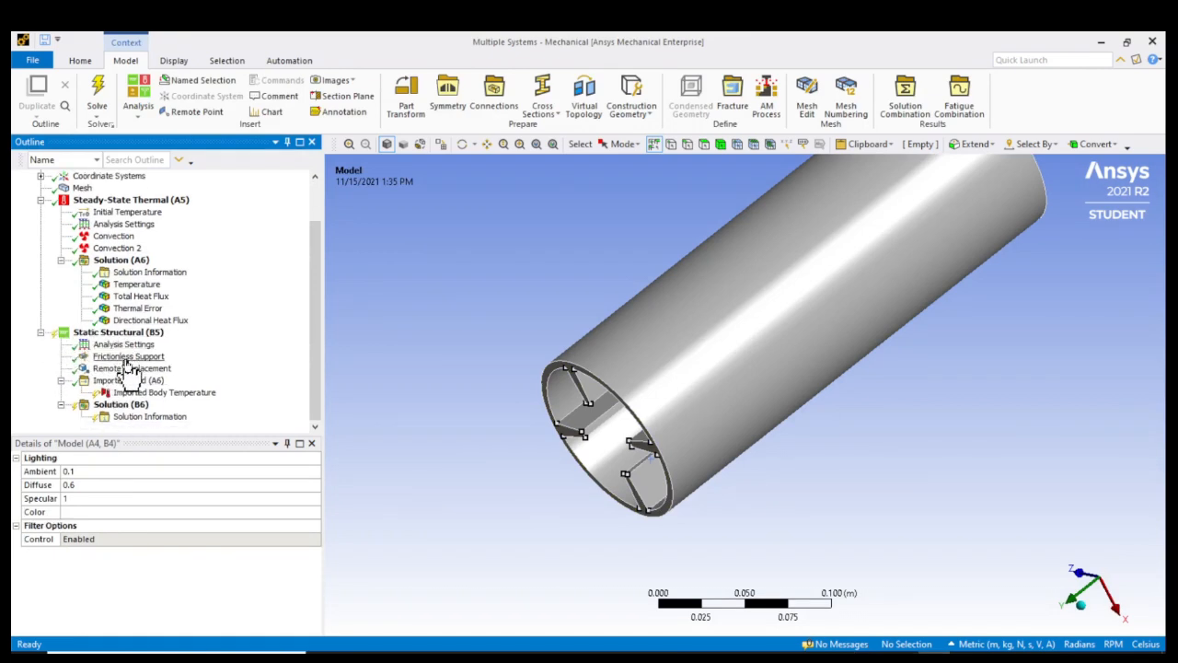
right_click(129, 405)
mouse_move(173, 416)
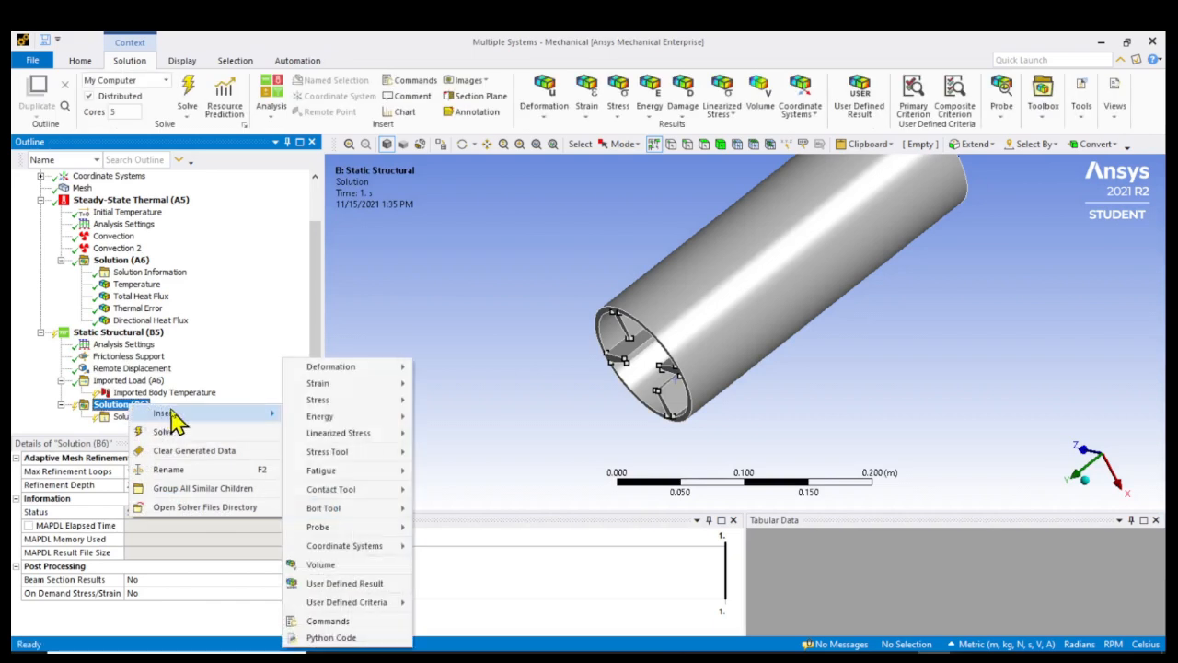
left_click(443, 369)
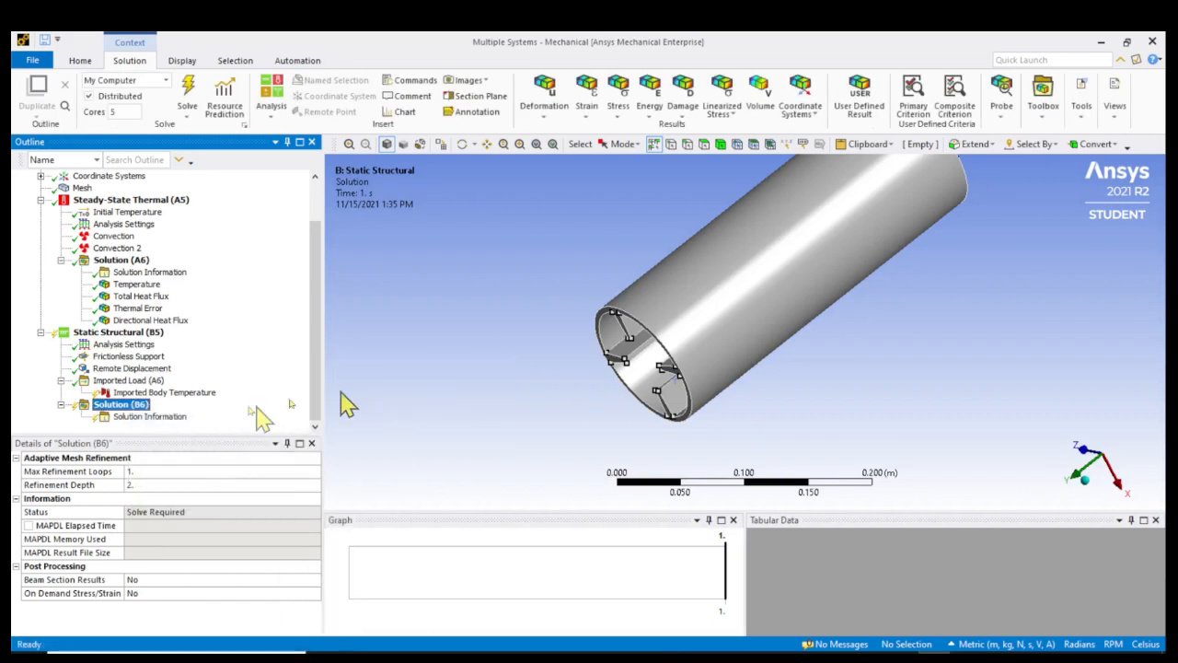
Add an Equivalent (von-Mises) stress result to the static structural solution and solve it
left_click(125, 393)
right_click(129, 394)
mouse_move(163, 399)
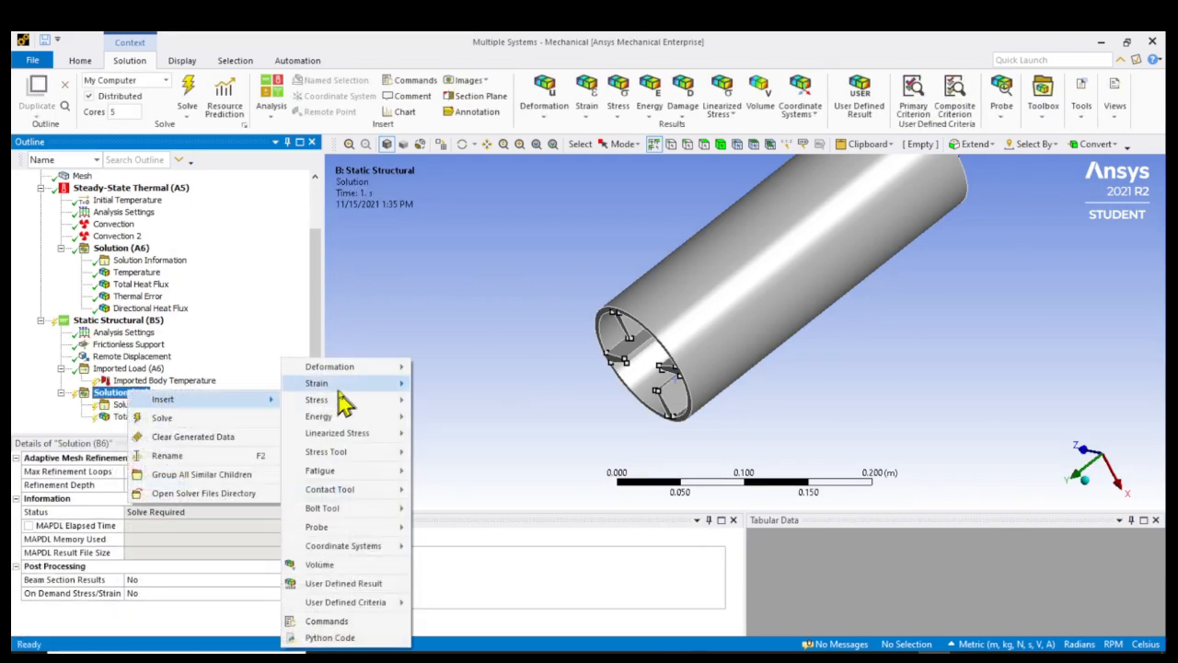
mouse_move(342, 405)
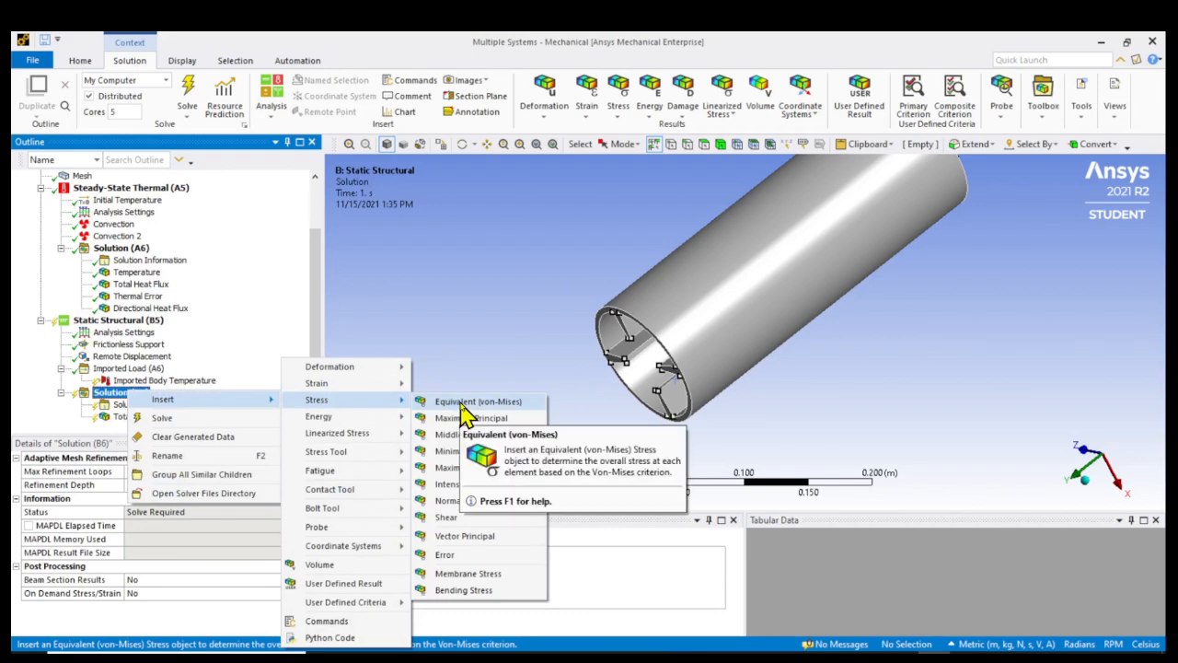
left_click(464, 405)
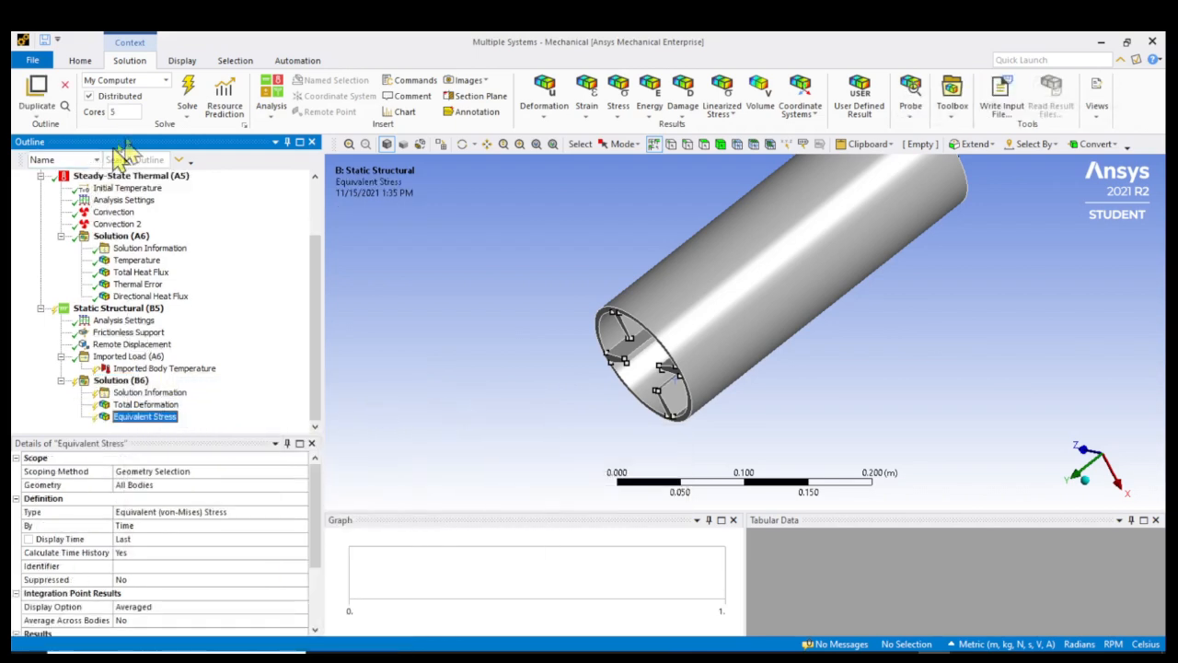
left_click(189, 90)
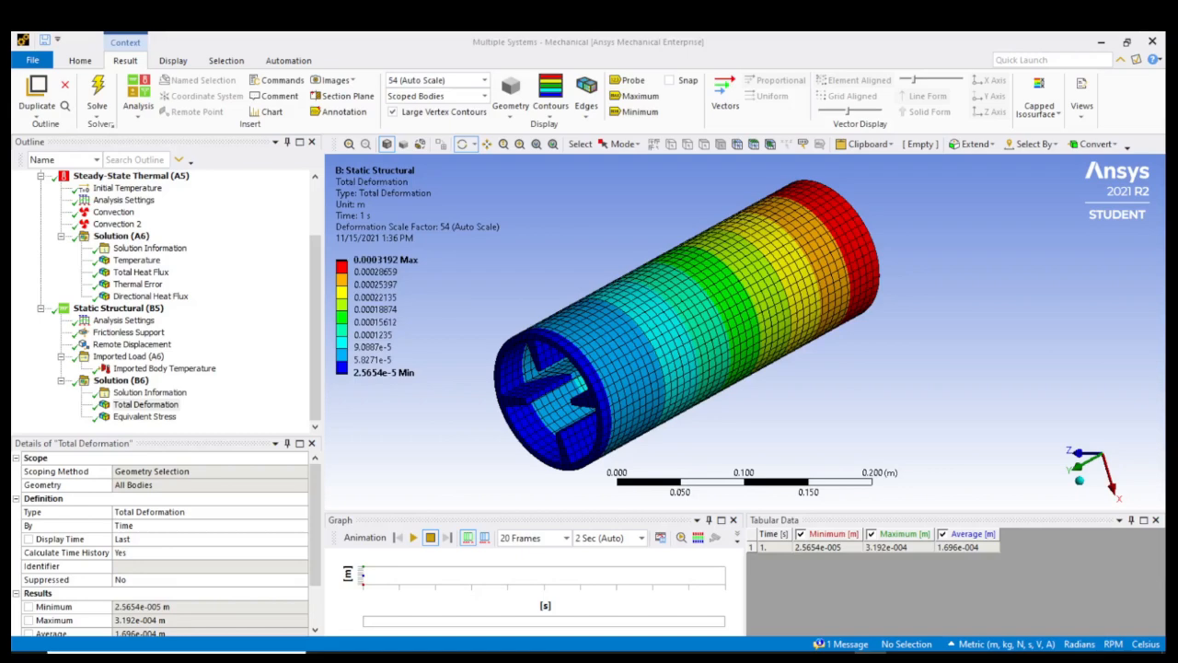
Animate the pipe's total deformation and examine the equivalent stress distribution on the shell and internal ribs
left_click_drag(420, 414, 363, 405)
left_click(138, 404)
left_click_drag(518, 344, 554, 296)
left_click(414, 537)
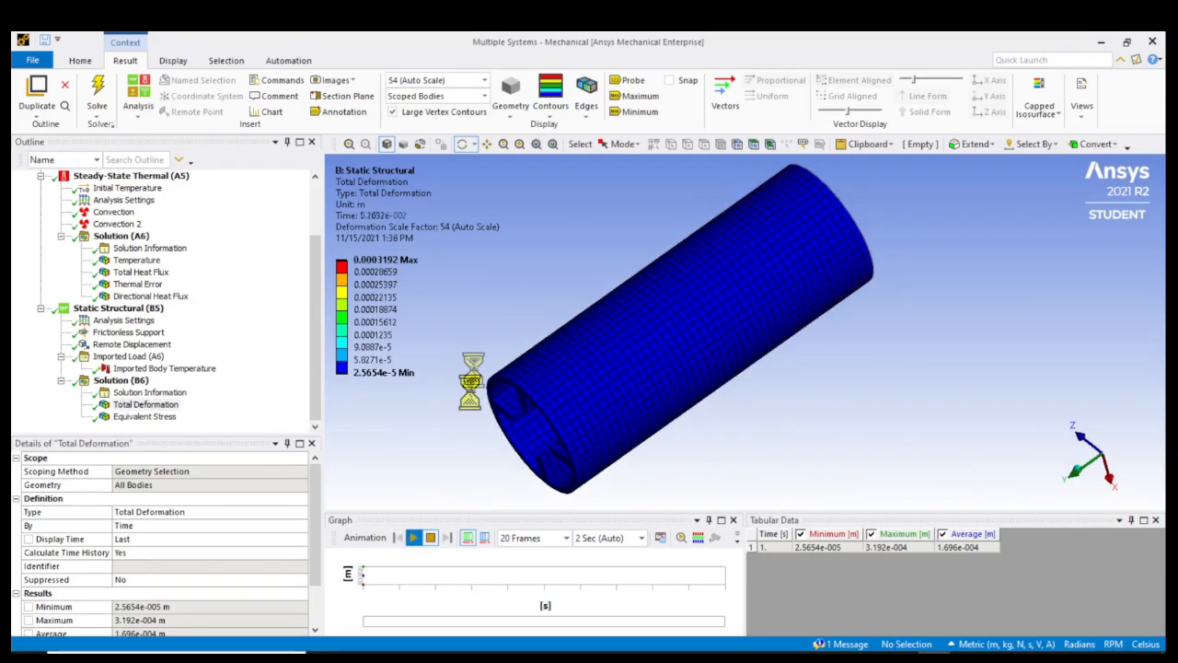
left_click_drag(492, 386, 594, 271)
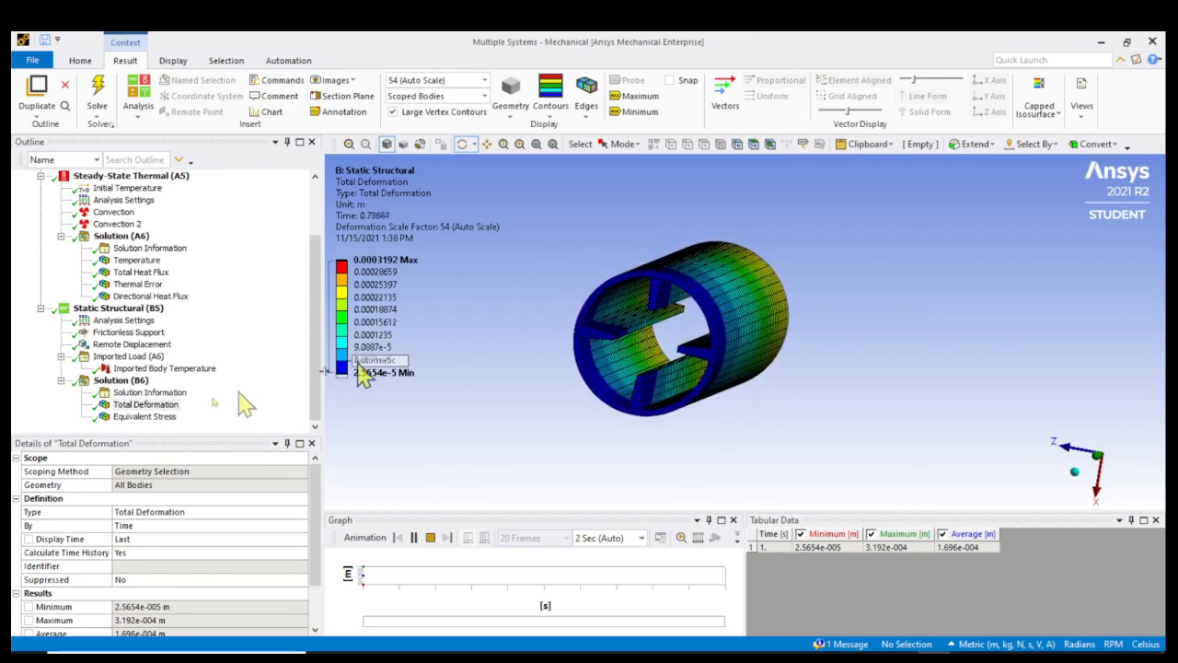
left_click(129, 416)
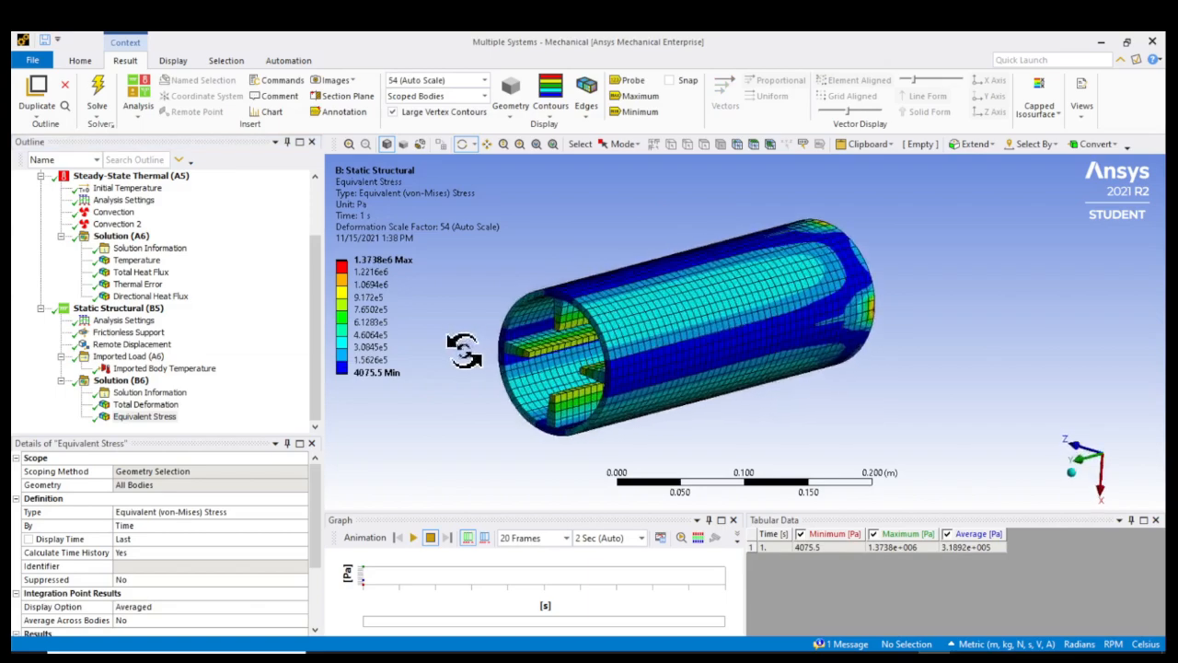
left_click_drag(463, 350, 521, 353)
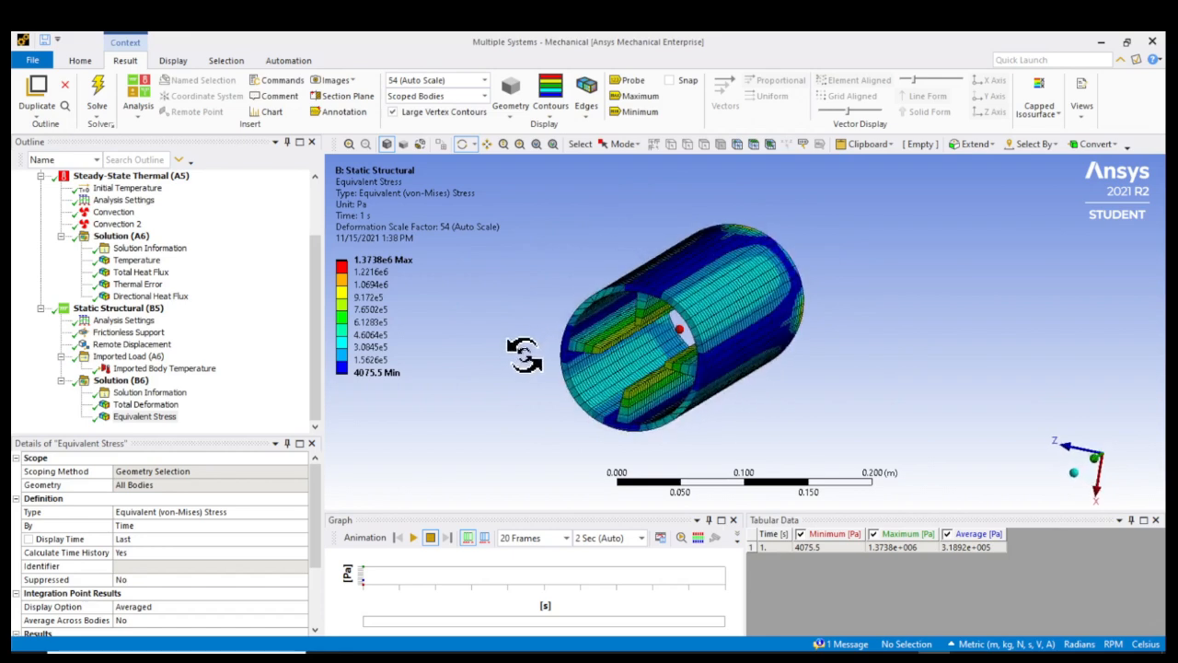
Examine the steady-state thermal error result up close where the internal ribs join the pipe wall
left_click(140, 284)
left_click_drag(500, 396, 527, 417)
scroll(649, 442, "up", 8)
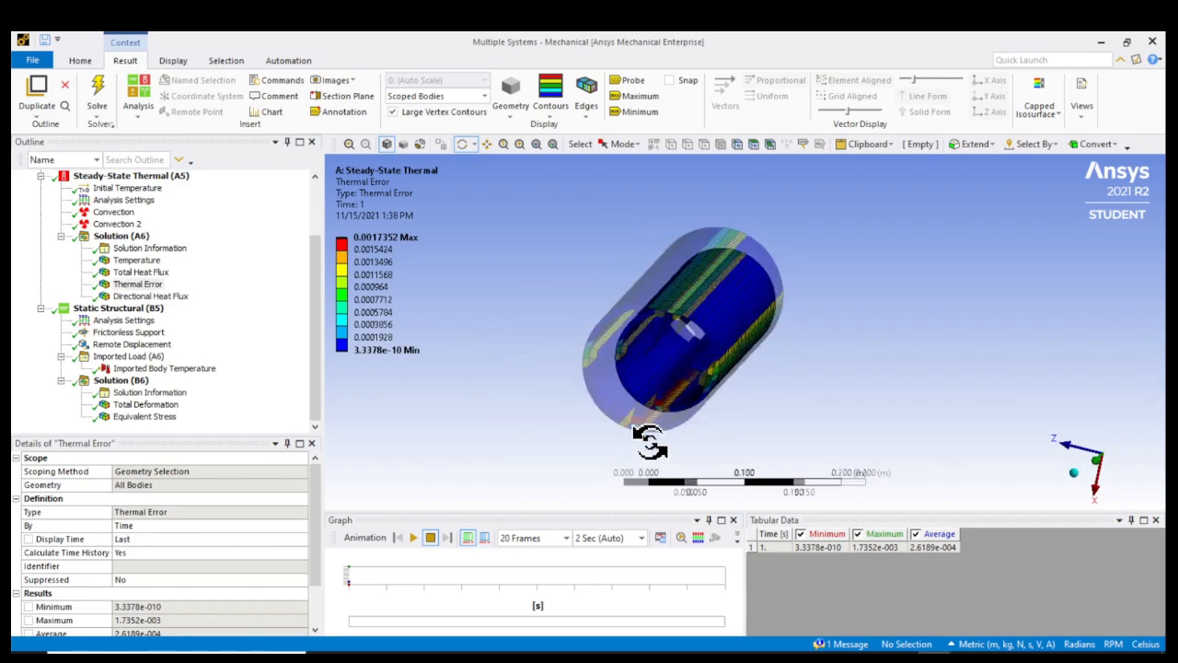
middle_click_drag(515, 412, 552, 355, "ctrl")
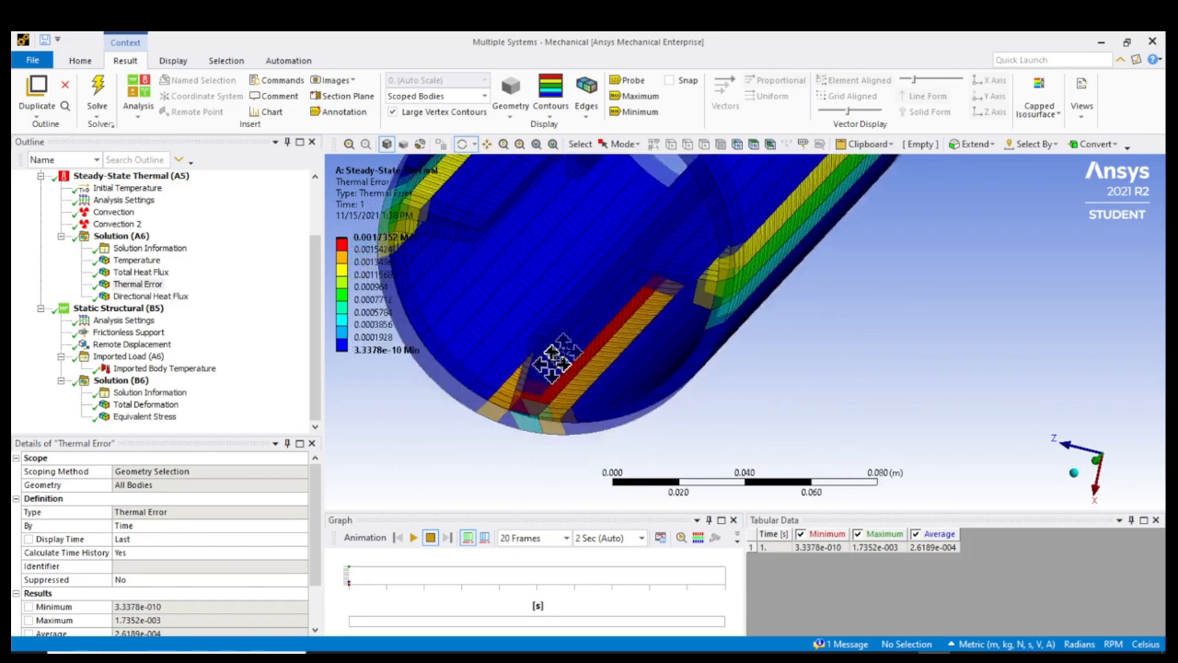
scroll(563, 410, "up", 4)
middle_click_drag(494, 389, 526, 416, "ctrl")
scroll(526, 415, "up", 2)
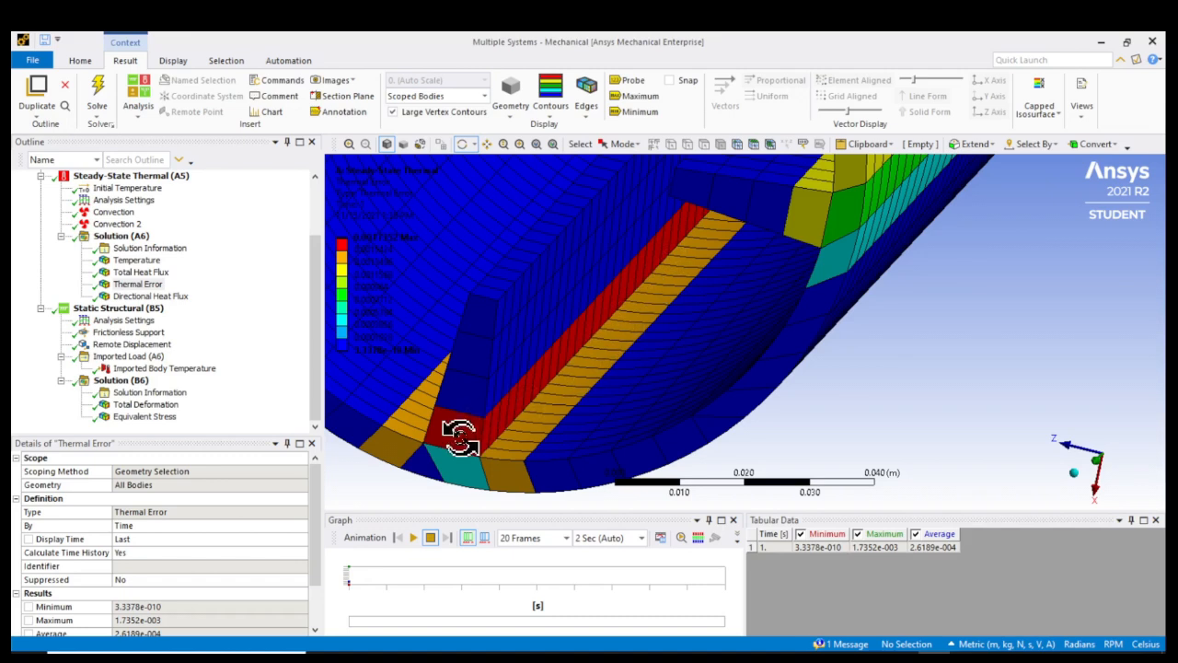
scroll(464, 438, "down", 5)
middle_click_drag(522, 318, 583, 276)
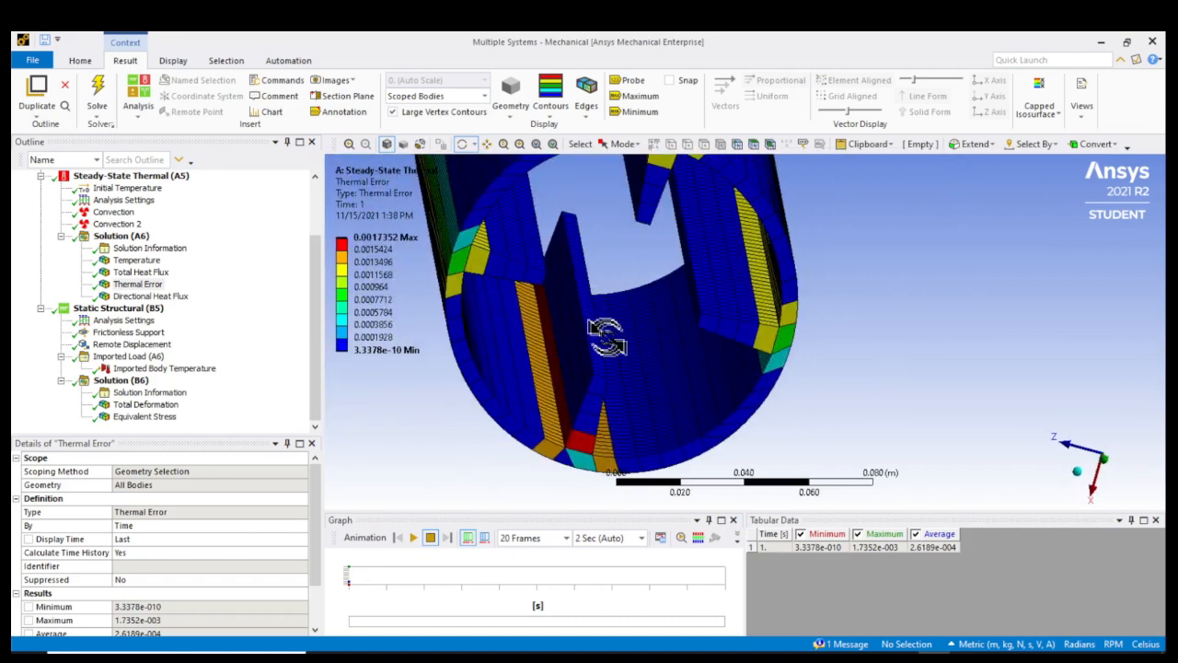
scroll(602, 337, "down", 2)
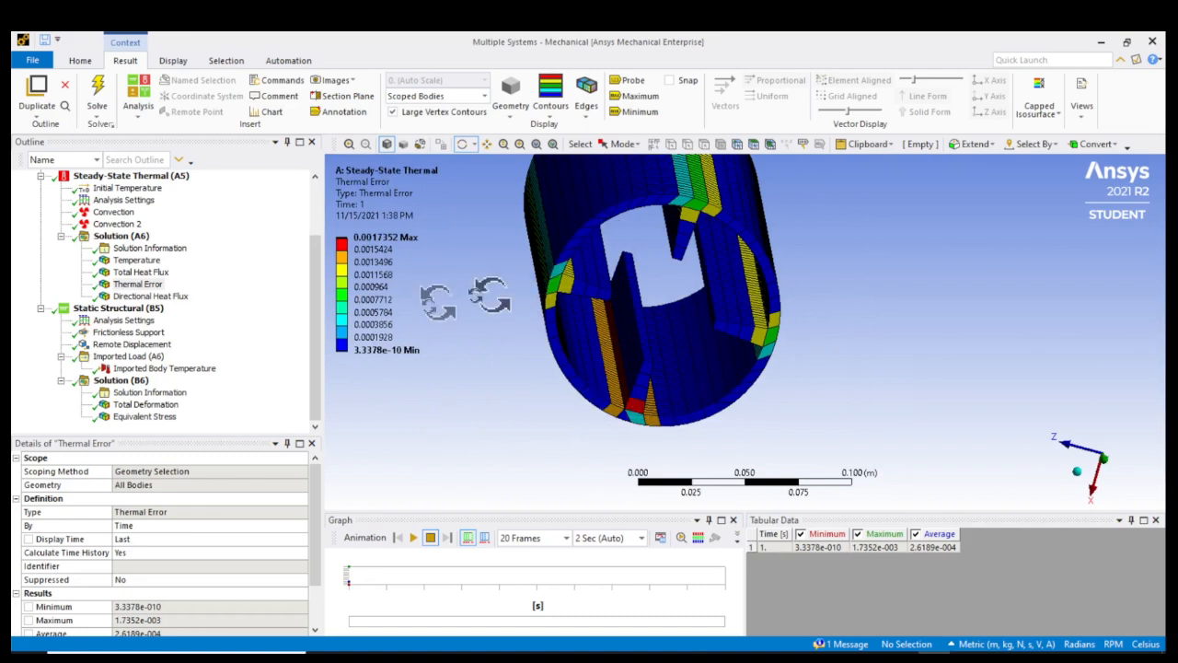
middle_click_drag(662, 423, 649, 378)
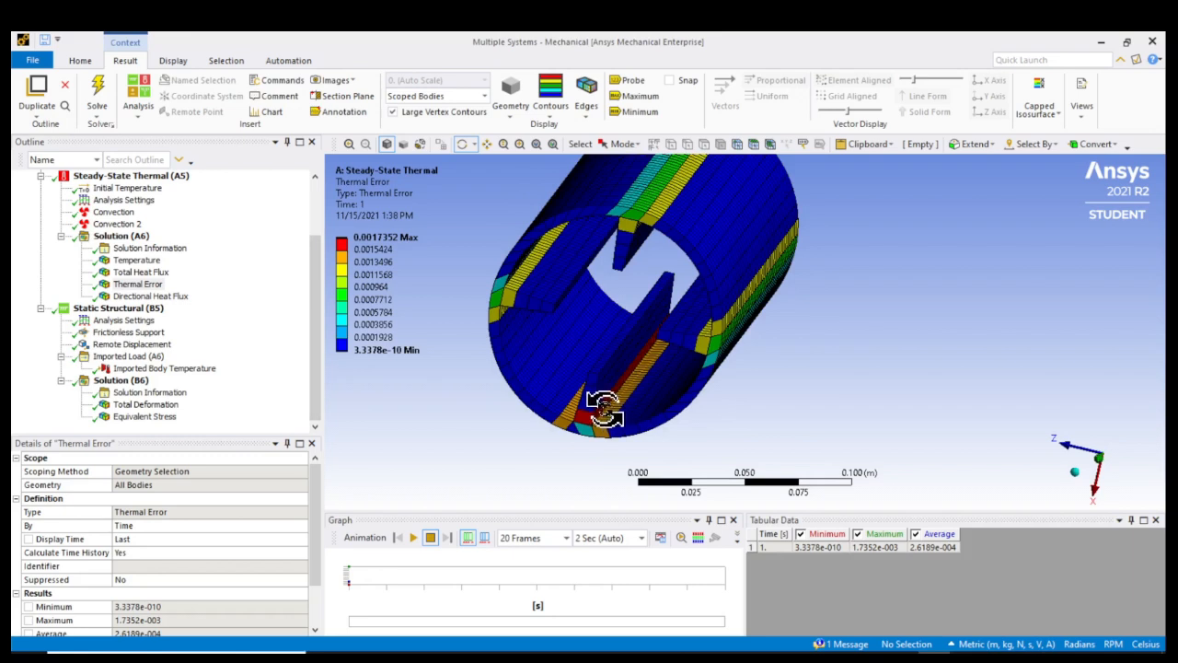
scroll(152, 263, "up", 2)
scroll(129, 256, "up", 2)
Insert a sizing control under the mesh and set the selection filter to edges
left_click(83, 237)
right_click(83, 237)
mouse_move(104, 247)
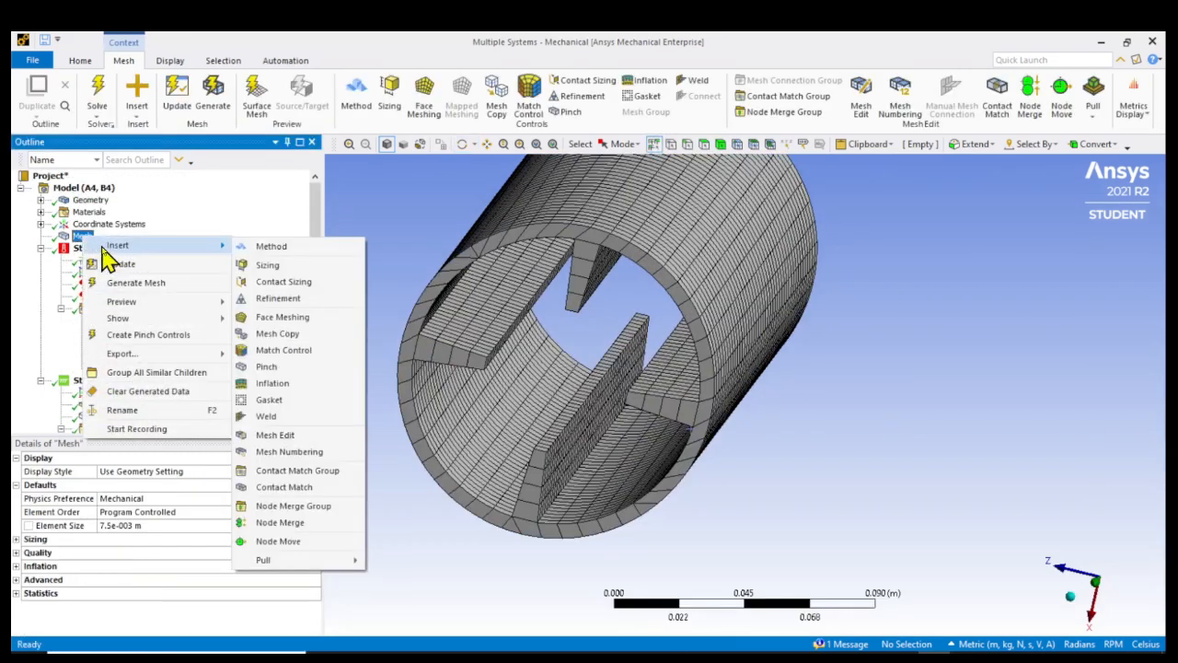
left_click(268, 266)
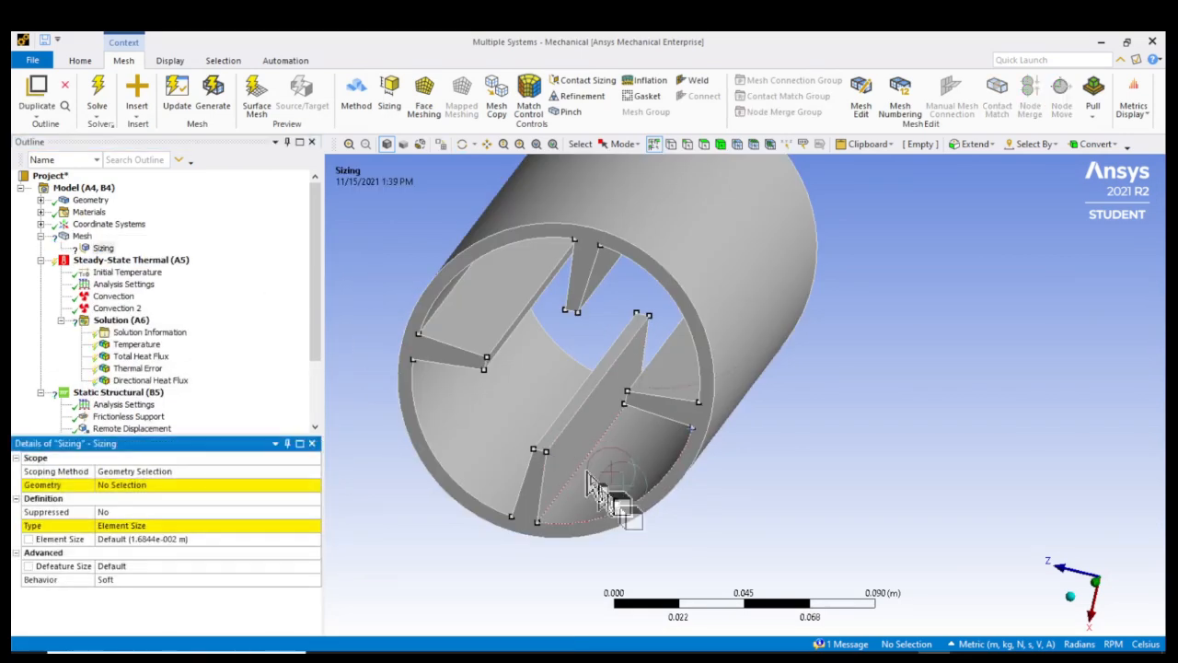
left_click(690, 147)
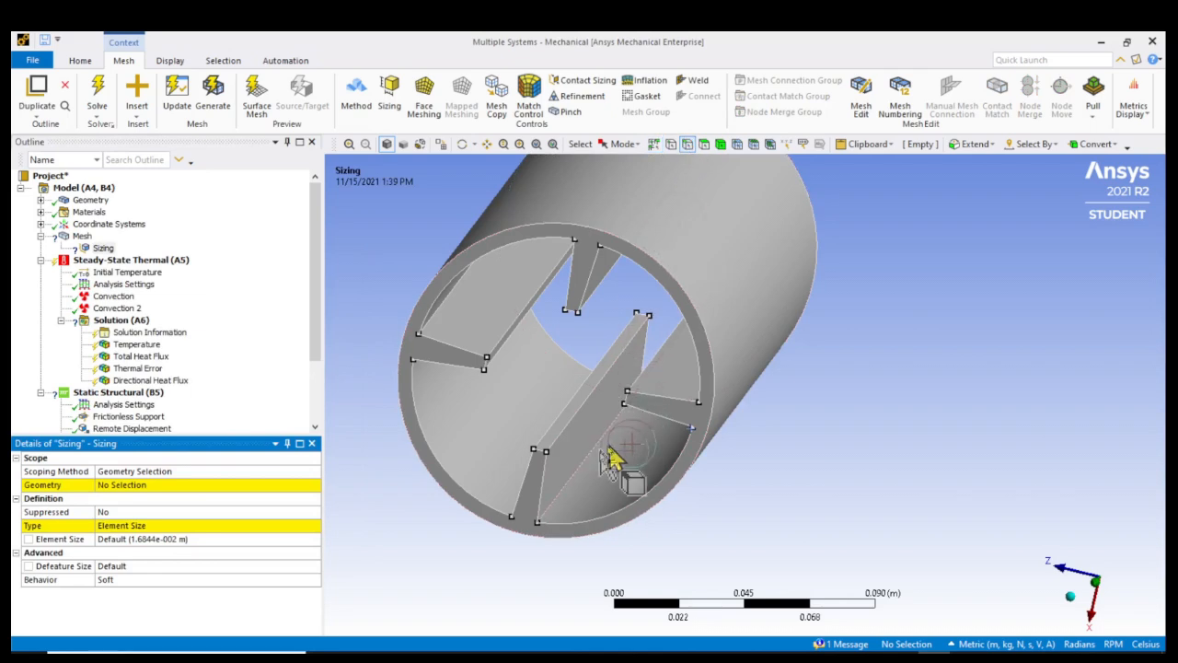
left_click(522, 481)
mouse_move(522, 481)
middle_mouse_down()
mouse_move(479, 428)
mouse_move(515, 461)
middle_mouse_up()
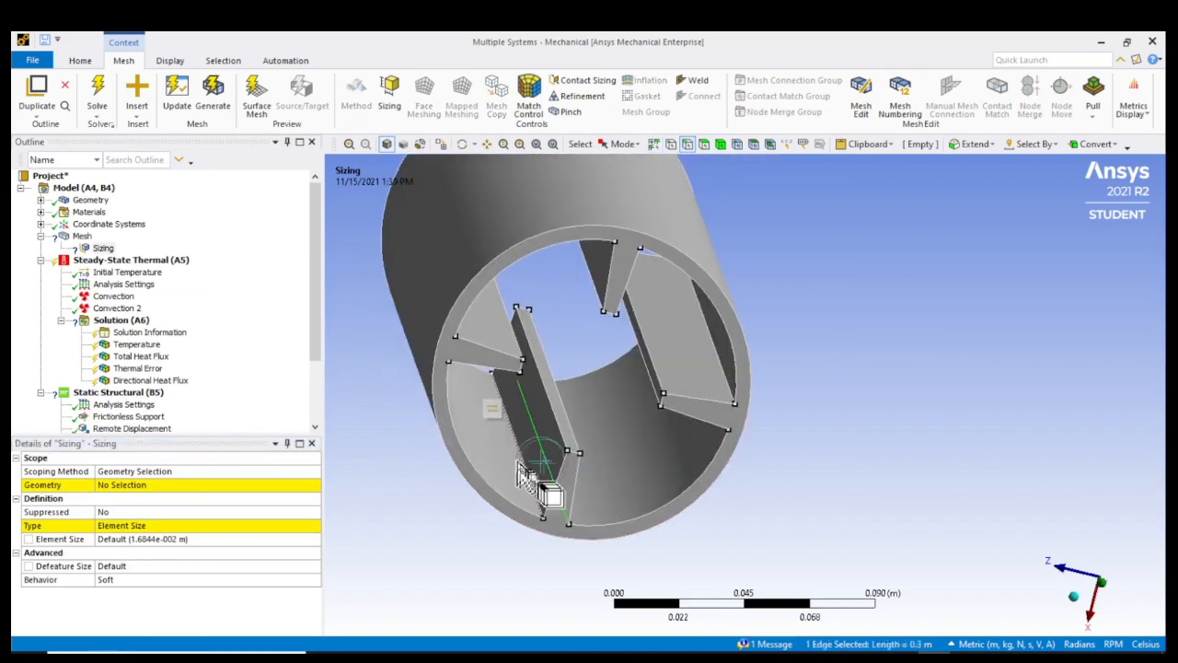
left_click(512, 412, "ctrl")
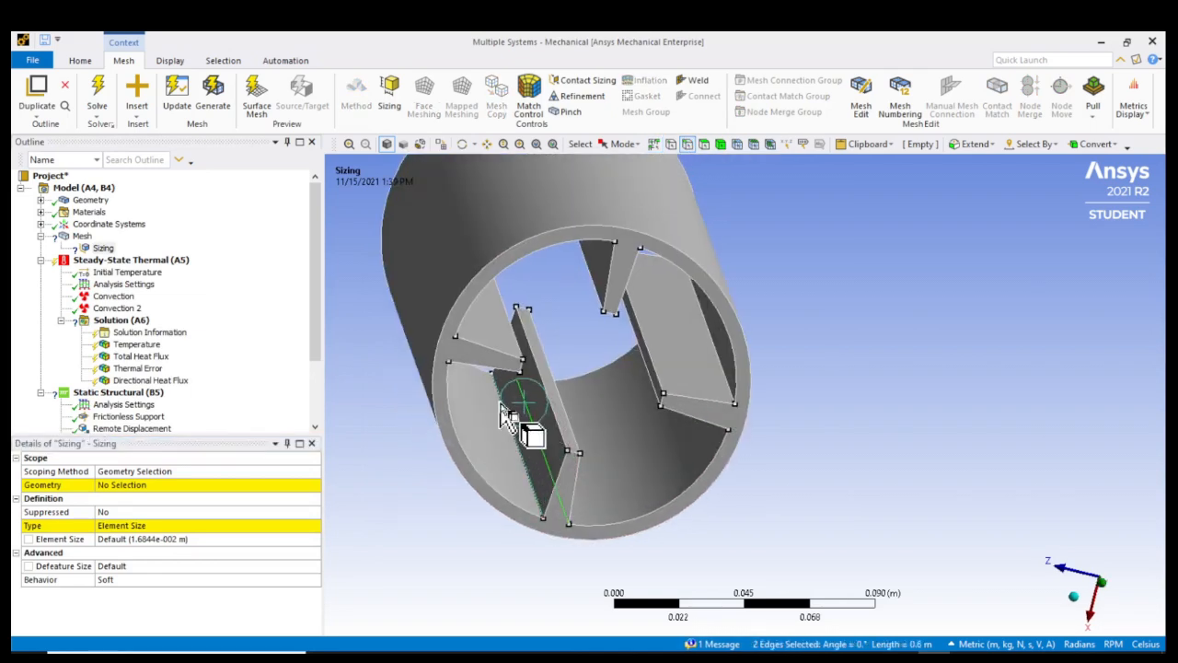
left_click(388, 386)
mouse_move(807, 407)
middle_mouse_down()
mouse_move(649, 375)
mouse_move(655, 350)
mouse_move(733, 377)
middle_mouse_up()
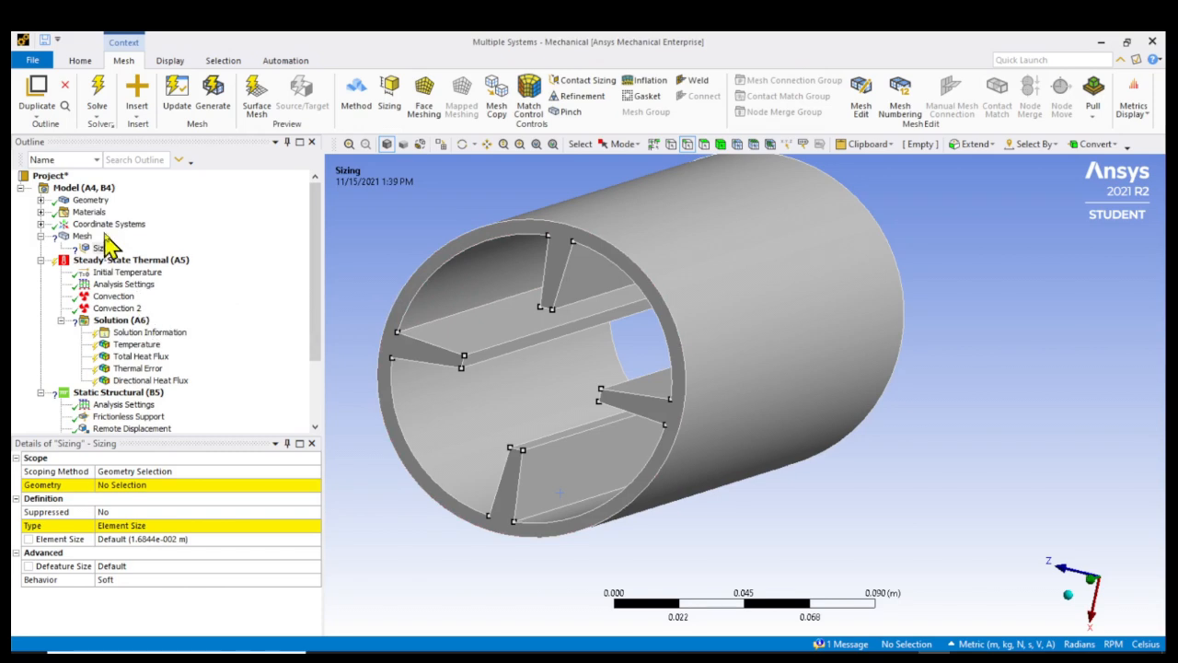
Insert a named selection under the model and activate its geometry scope
left_click(78, 187)
right_click(74, 189)
mouse_move(110, 201)
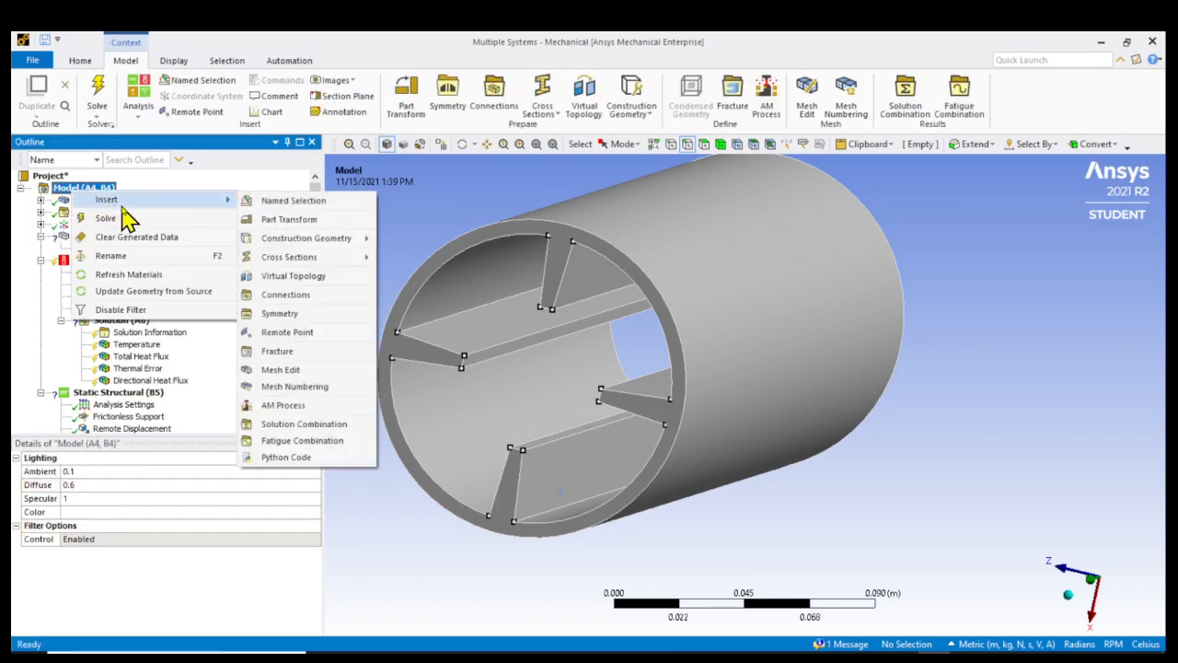
right_click(62, 191)
mouse_move(101, 198)
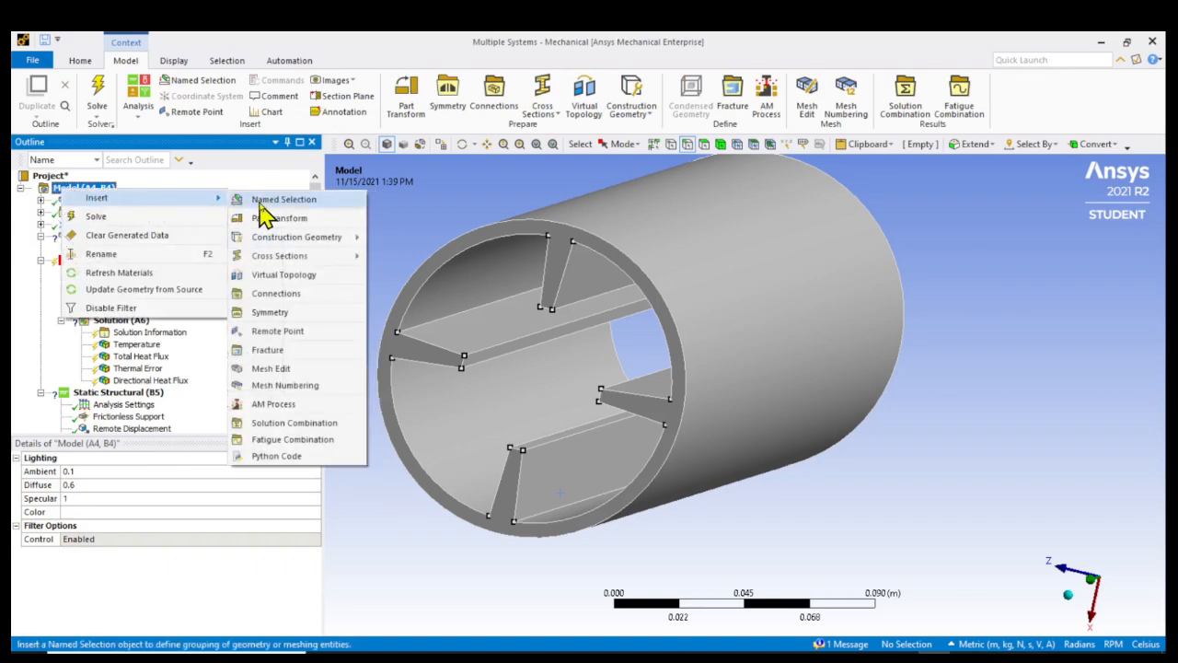
left_click(267, 200)
left_click(182, 486)
left_click(181, 486)
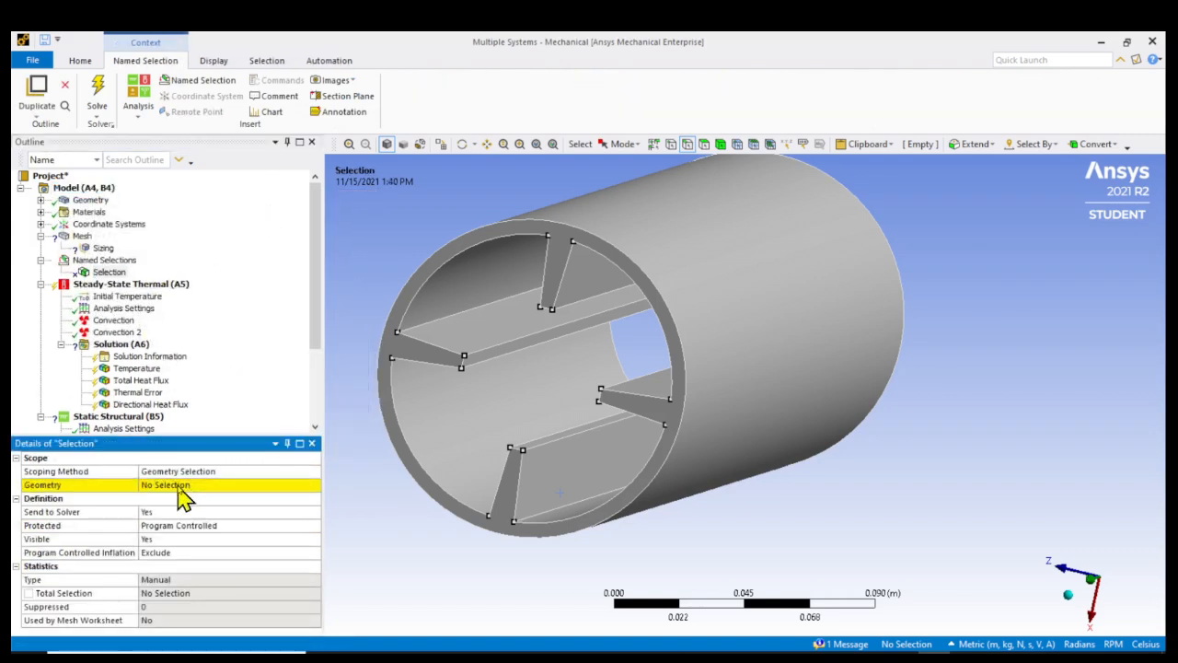
Rename the Named Selections group as MI SELECCION and open the details of the selection inside it
double_click(103, 261)
right_click(103, 266)
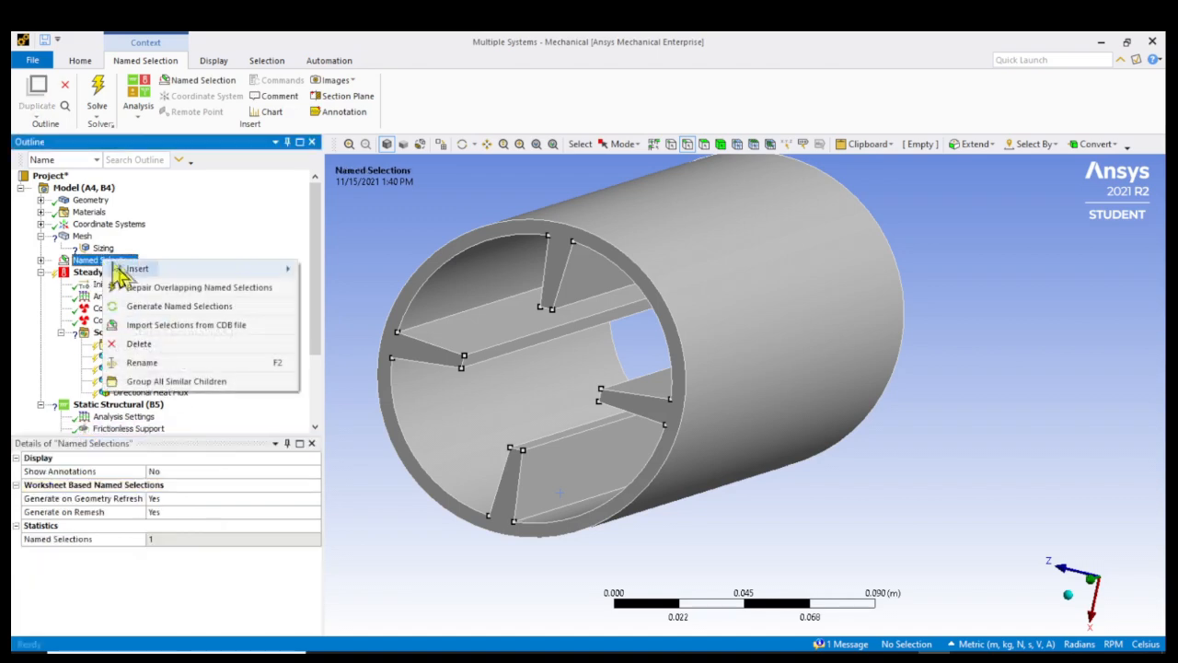
left_click(166, 363)
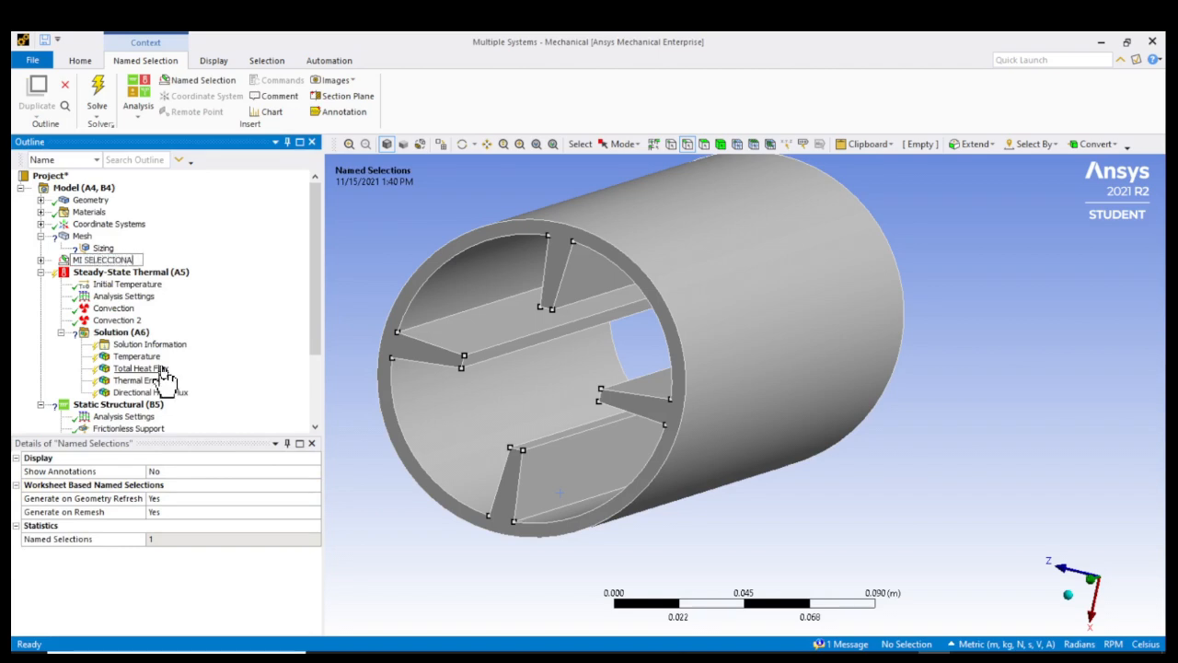
key("Return")
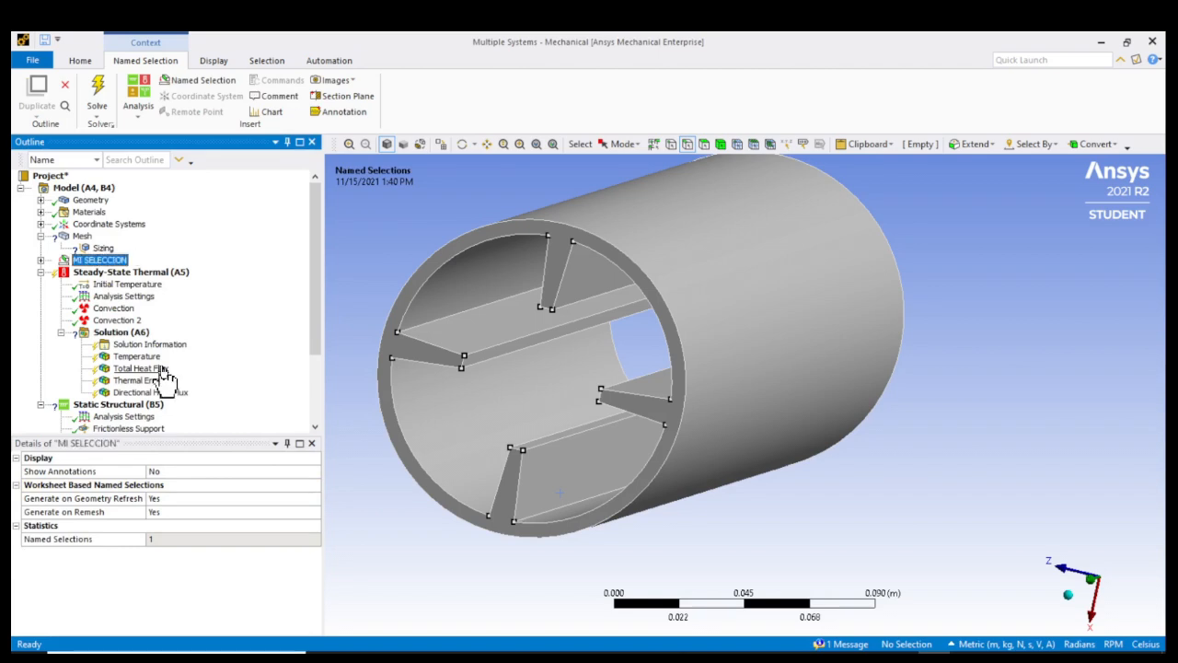
left_click(41, 261)
left_click(108, 272)
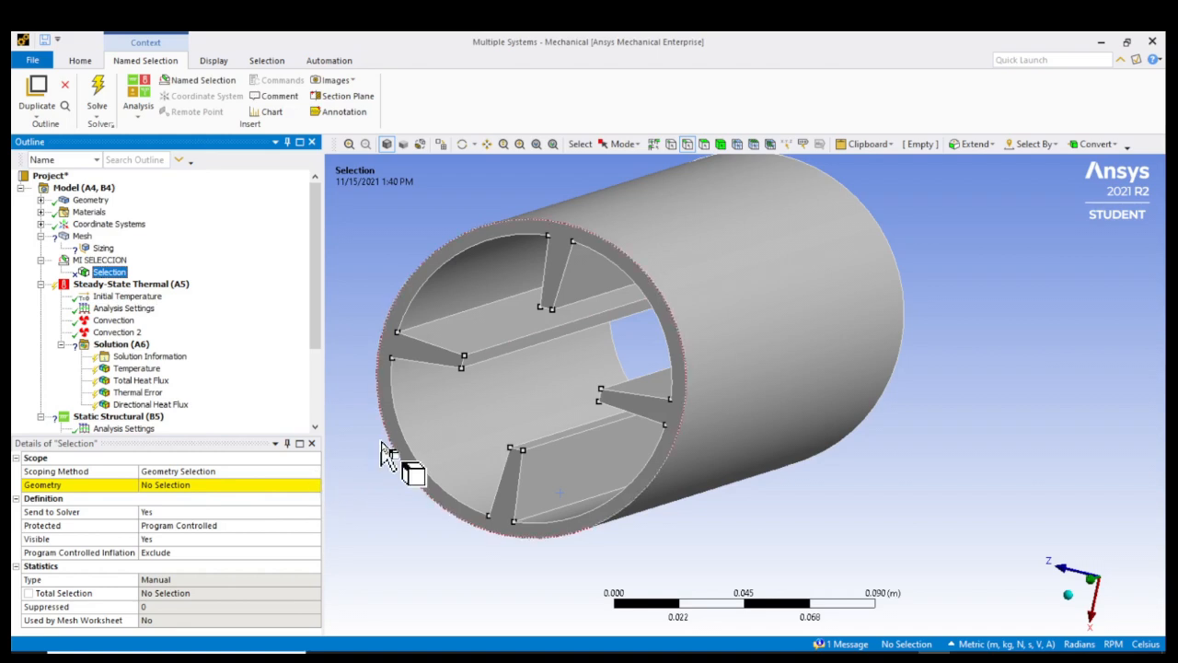
middle_click_drag(489, 284, 419, 250)
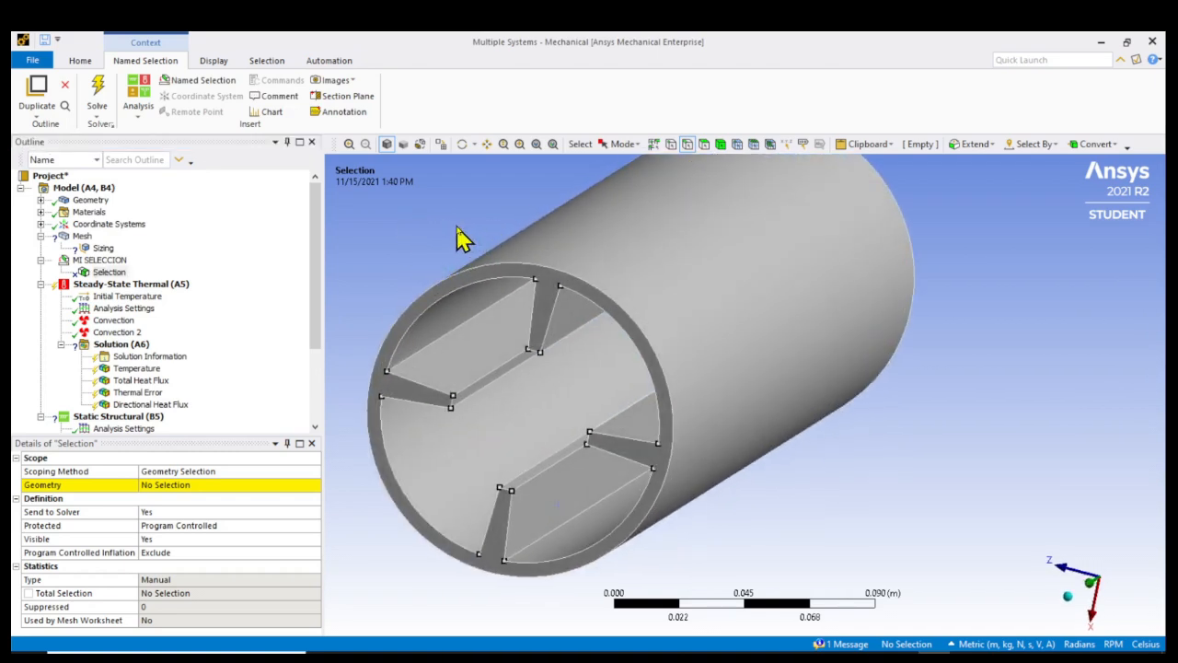
middle_click_drag(440, 256, 481, 223, "ctrl")
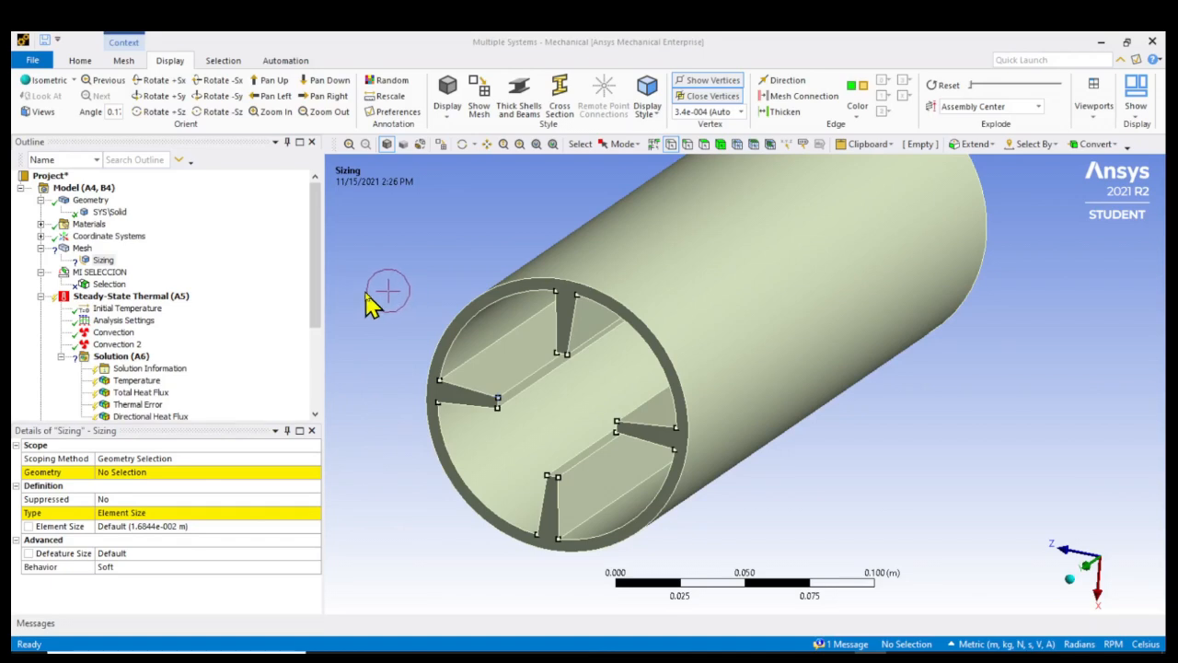
Delete the unscoped Sizing control from the mesh
left_click(103, 262)
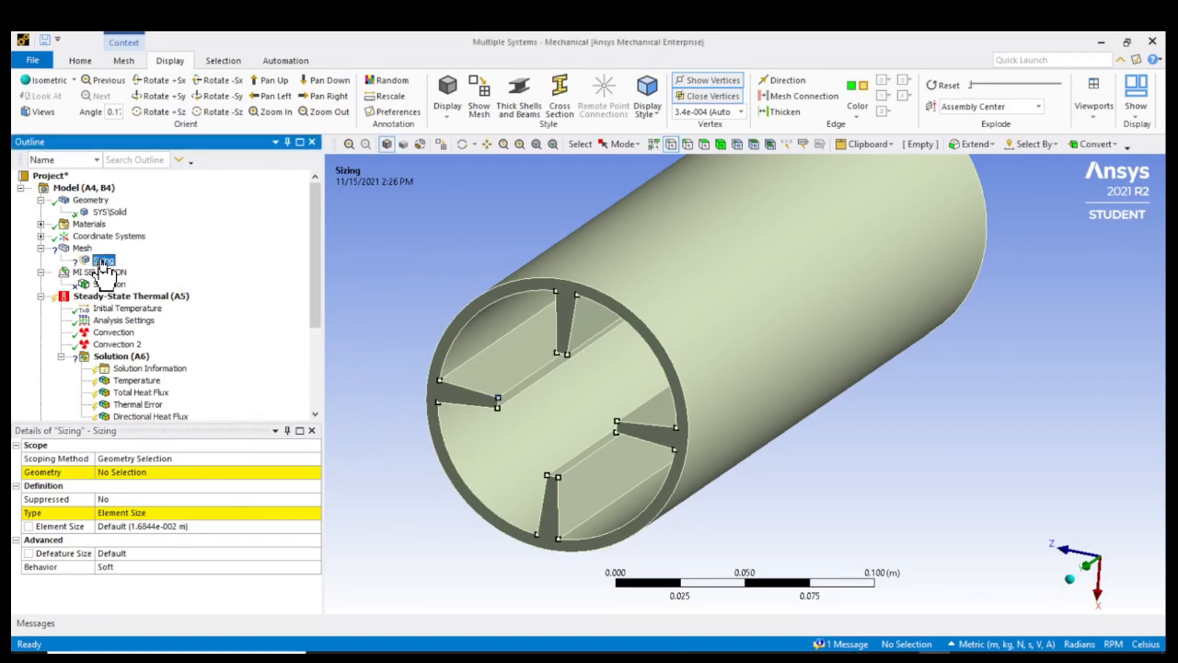
key("Delete")
key("Return")
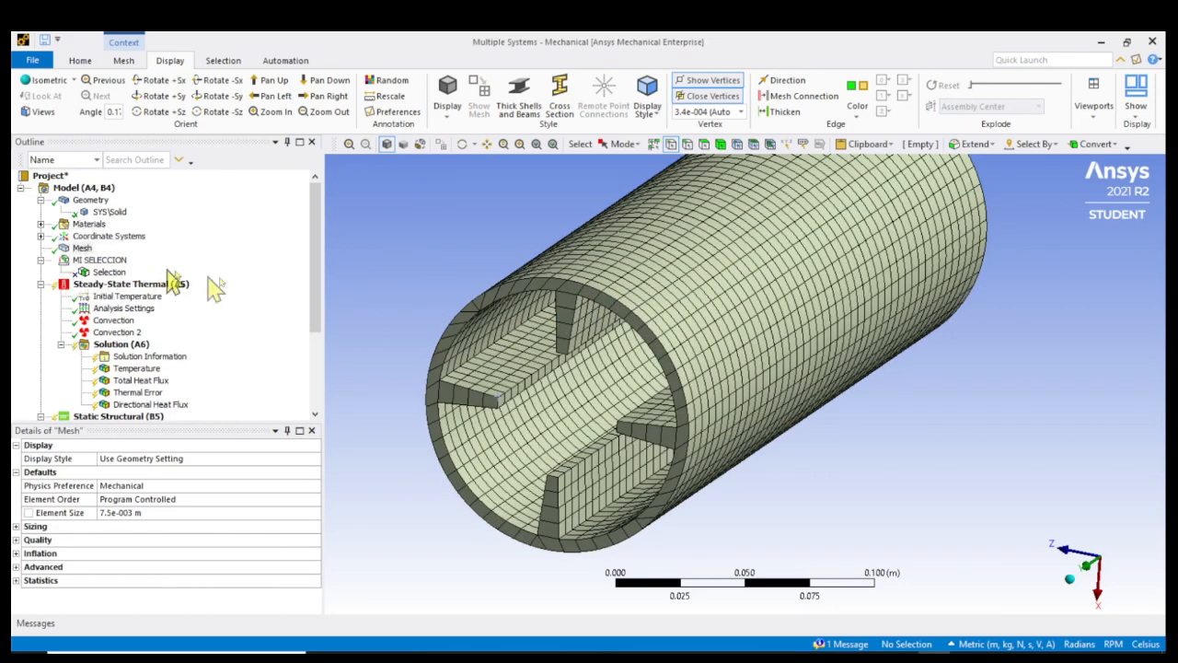
Try picking mesh elements on the pipe's outer wall and on a rib end for the named selection
left_click(103, 261)
left_click(107, 272)
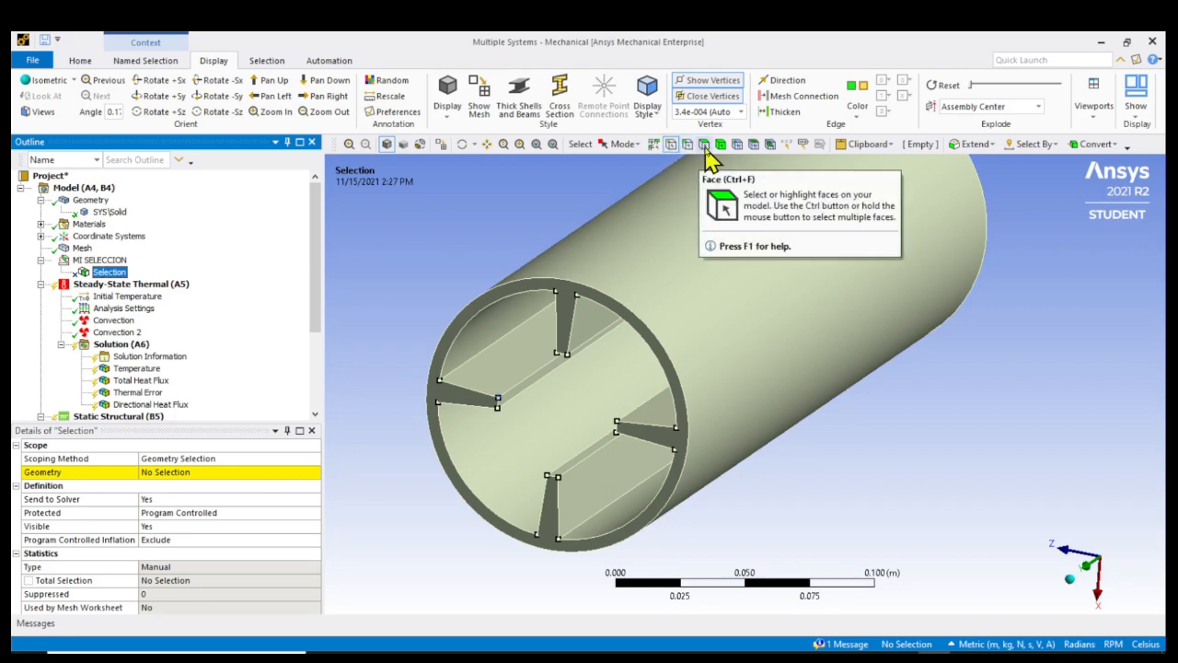
left_click(770, 145)
mouse_move(635, 241)
left_mouse_down()
mouse_move(758, 308)
mouse_move(736, 302)
left_mouse_up()
scroll(589, 377, "up", 4)
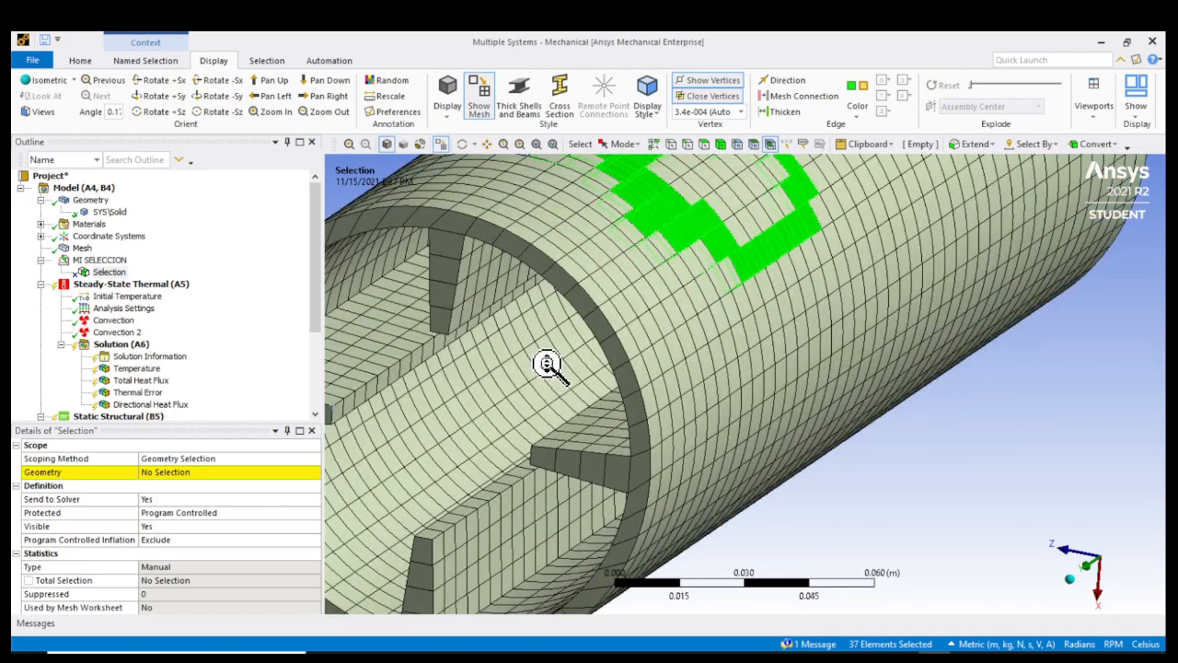
left_click(451, 333)
left_click(451, 320)
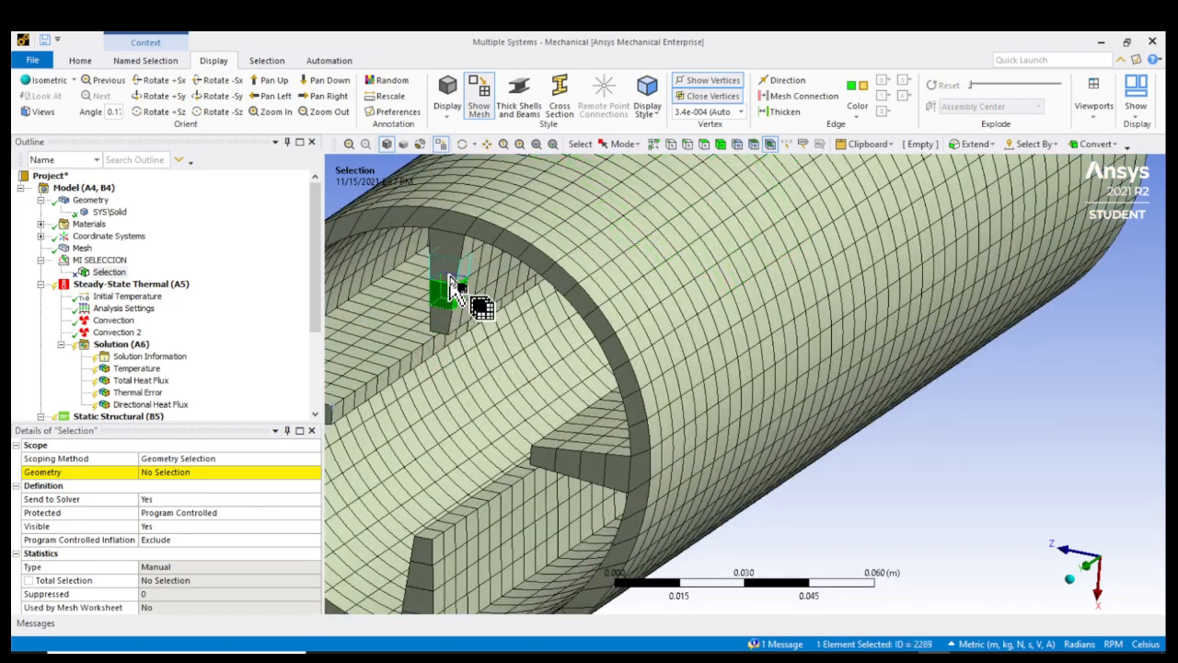
left_click(451, 334)
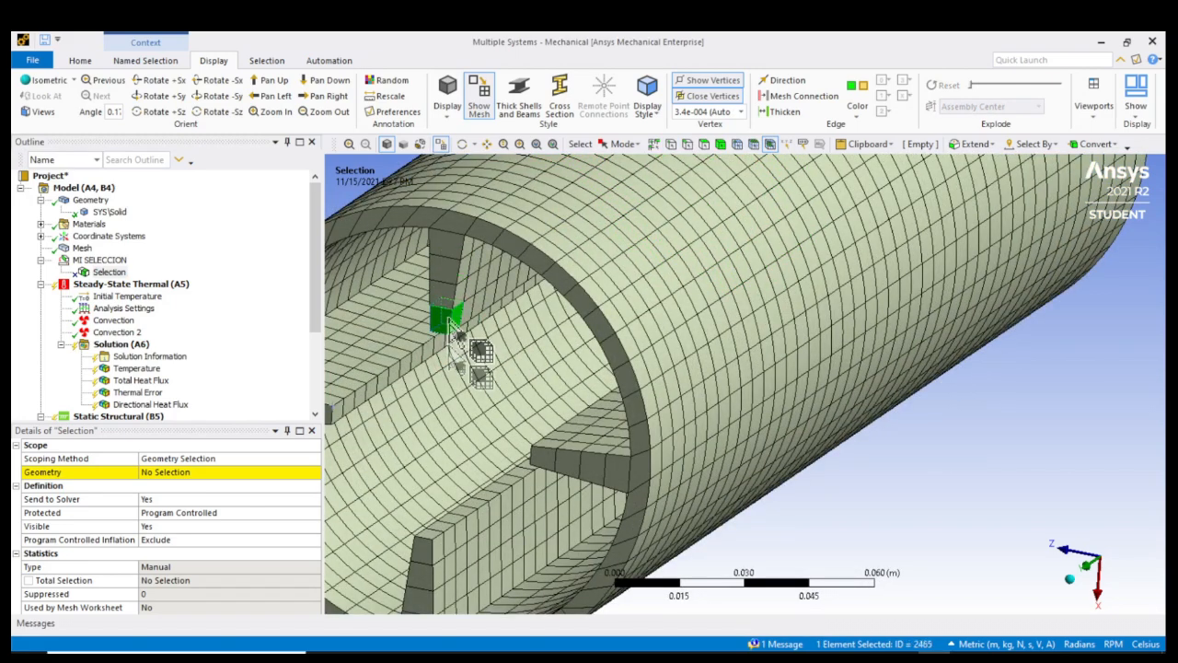
Try picking element faces and mesh nodes on the upper rib using the matching selection filters
scroll(474, 395, "down", 2)
left_click(753, 144)
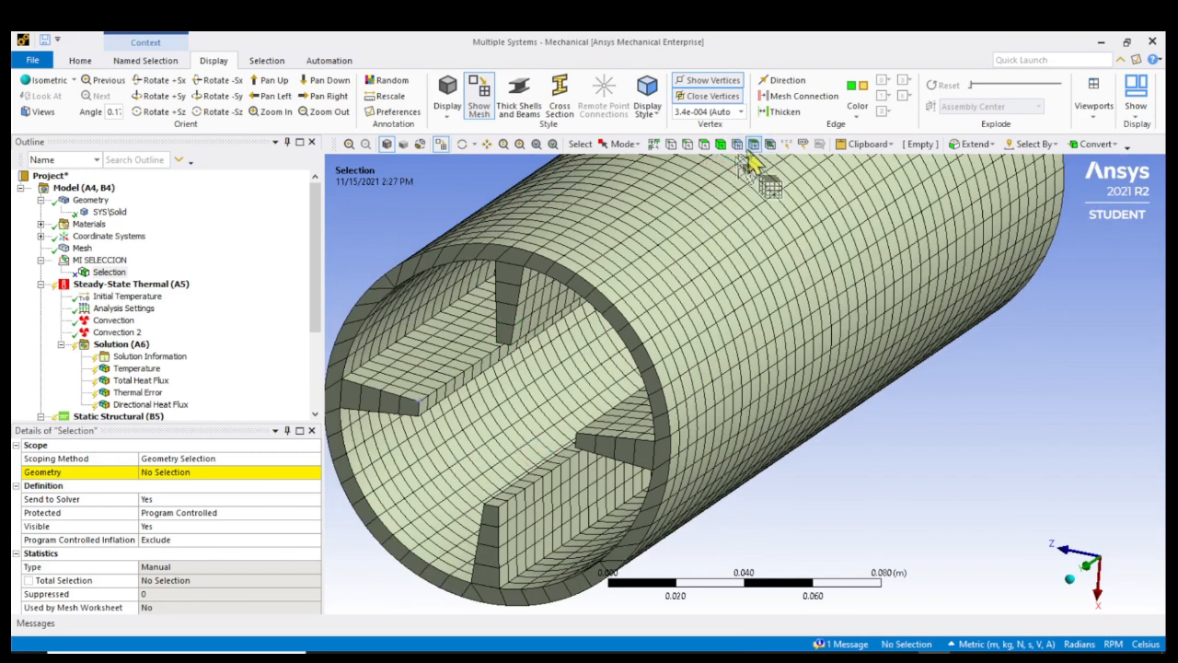
mouse_move(510, 327)
left_mouse_down()
mouse_move(511, 302)
mouse_move(522, 313)
left_mouse_up()
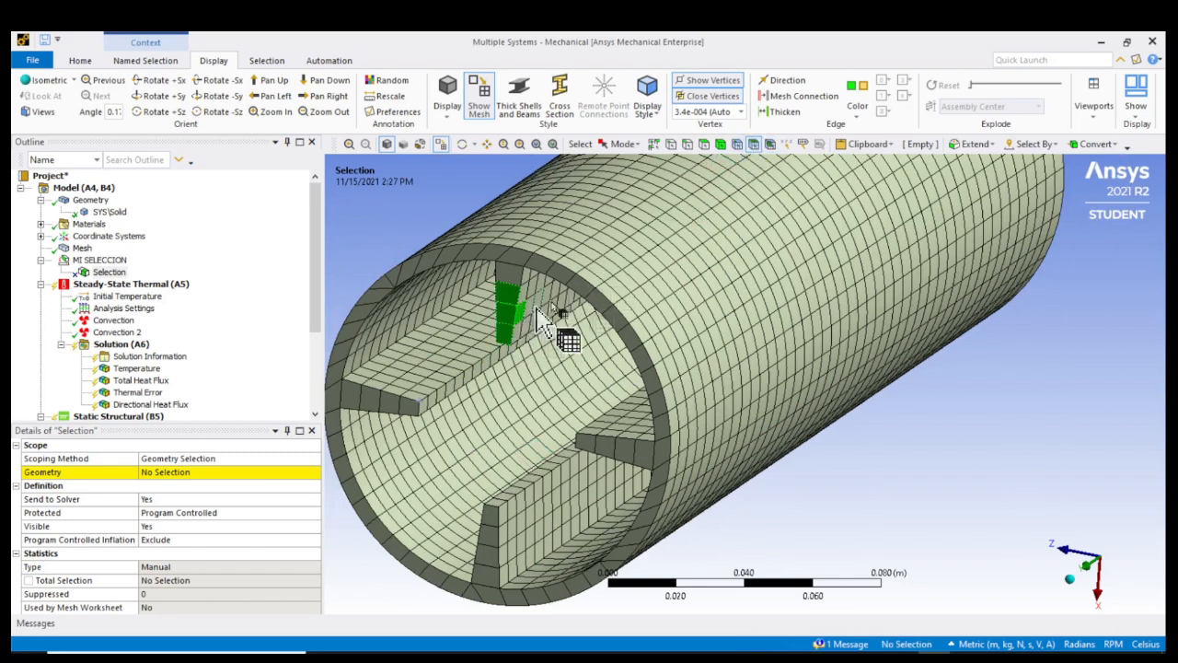
left_click(738, 146)
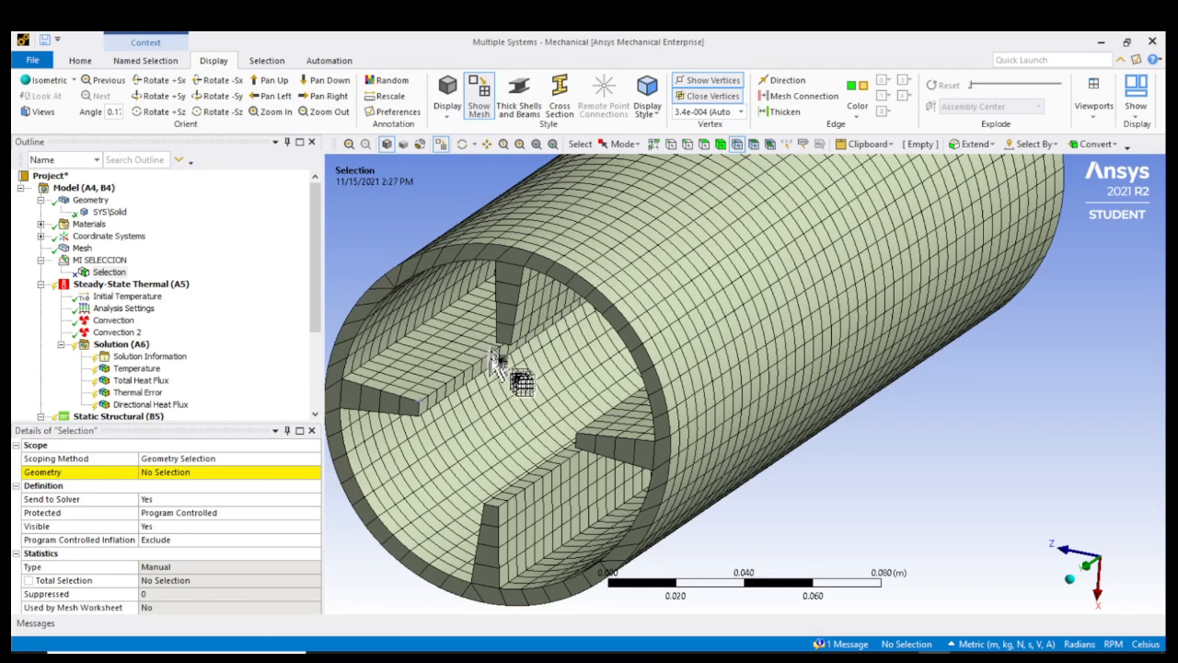
mouse_move(519, 313)
left_mouse_down()
mouse_move(510, 331)
mouse_move(534, 305)
mouse_move(523, 309)
mouse_move(532, 320)
left_mouse_up()
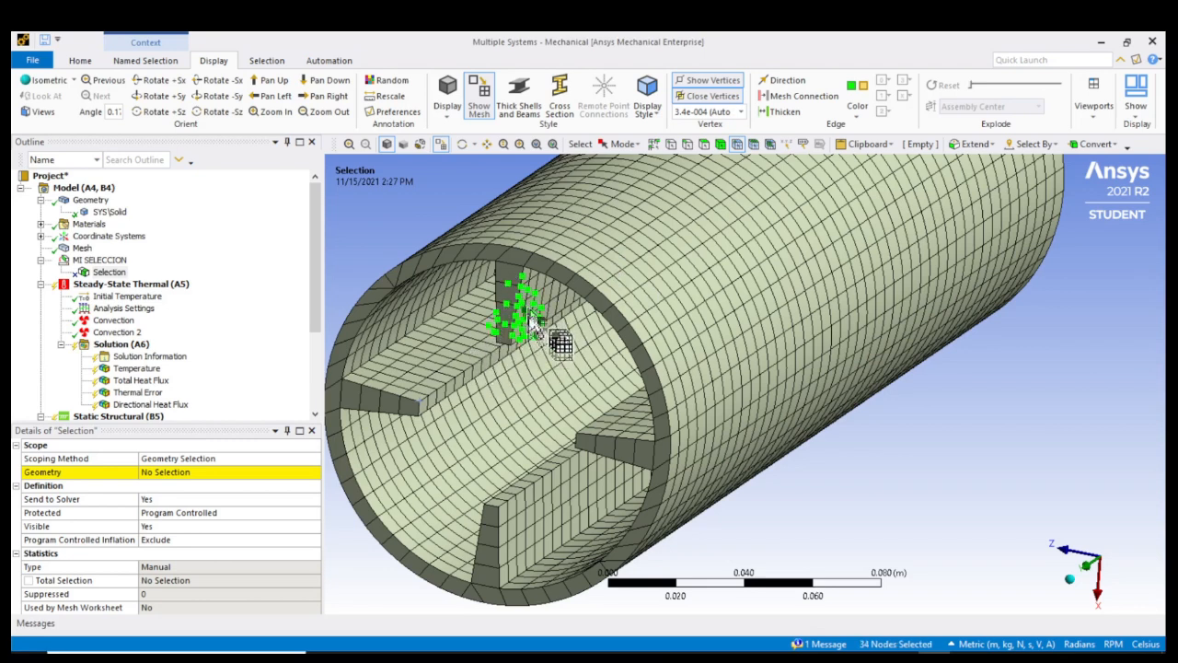
Box-select the mesh nodes at the inner tip of the rib nearest the outer wall's open side
left_click(622, 143)
left_click(649, 178)
scroll(605, 295, "up", 5)
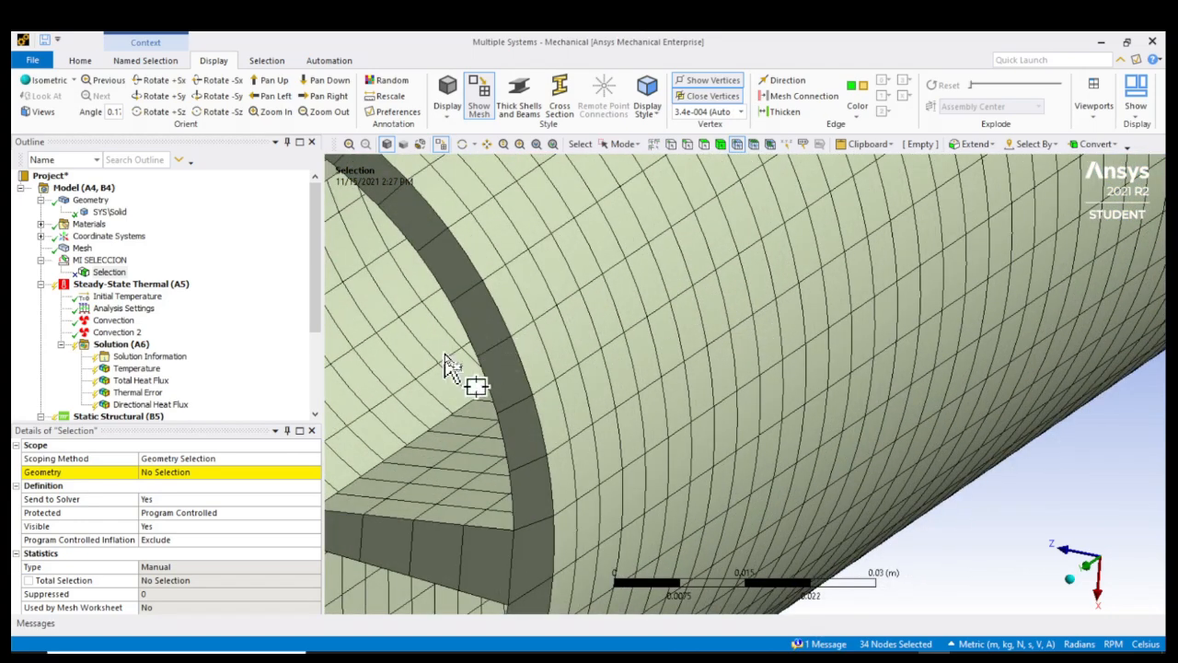
scroll(448, 357, "down", 1)
middle_click_drag(433, 352, 573, 319, "ctrl")
left_click_drag(519, 448, 579, 486)
Examine up close the nodes box-selected at the rib tip, including the midside nodes along the element edges
scroll(549, 494, "up", 4)
middle_click_drag(559, 409, 683, 278, "ctrl")
scroll(541, 432, "up", 1)
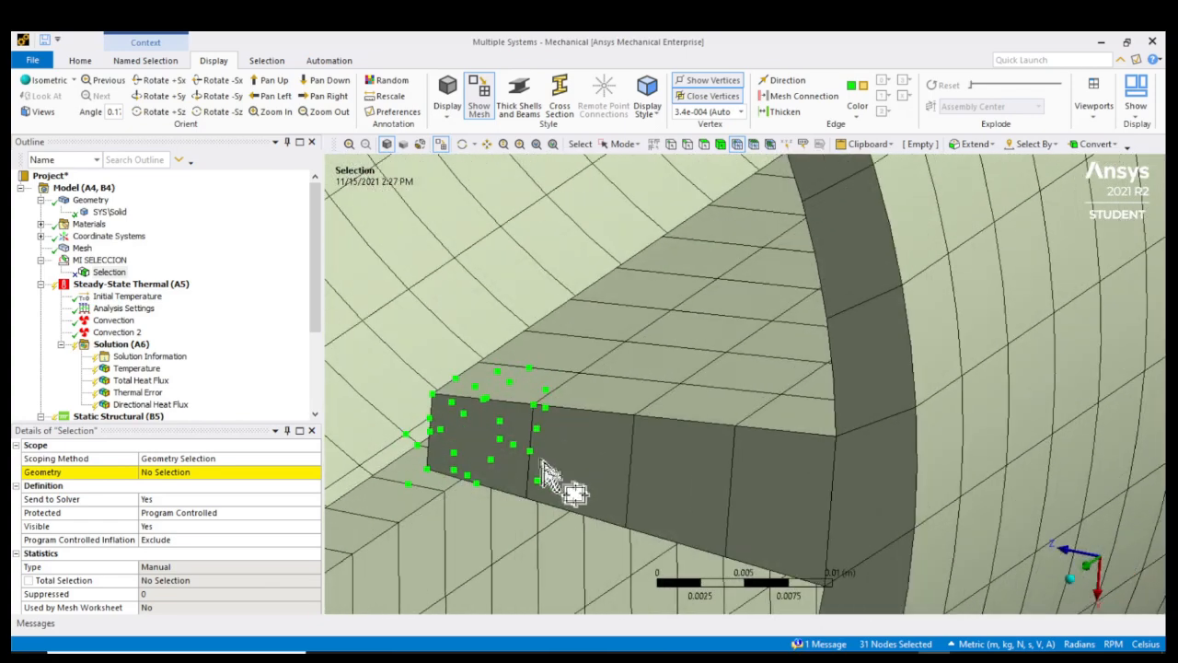
scroll(500, 461, "up", 2)
middle_click_drag(478, 395, 715, 333, "ctrl")
scroll(465, 427, "up", 2)
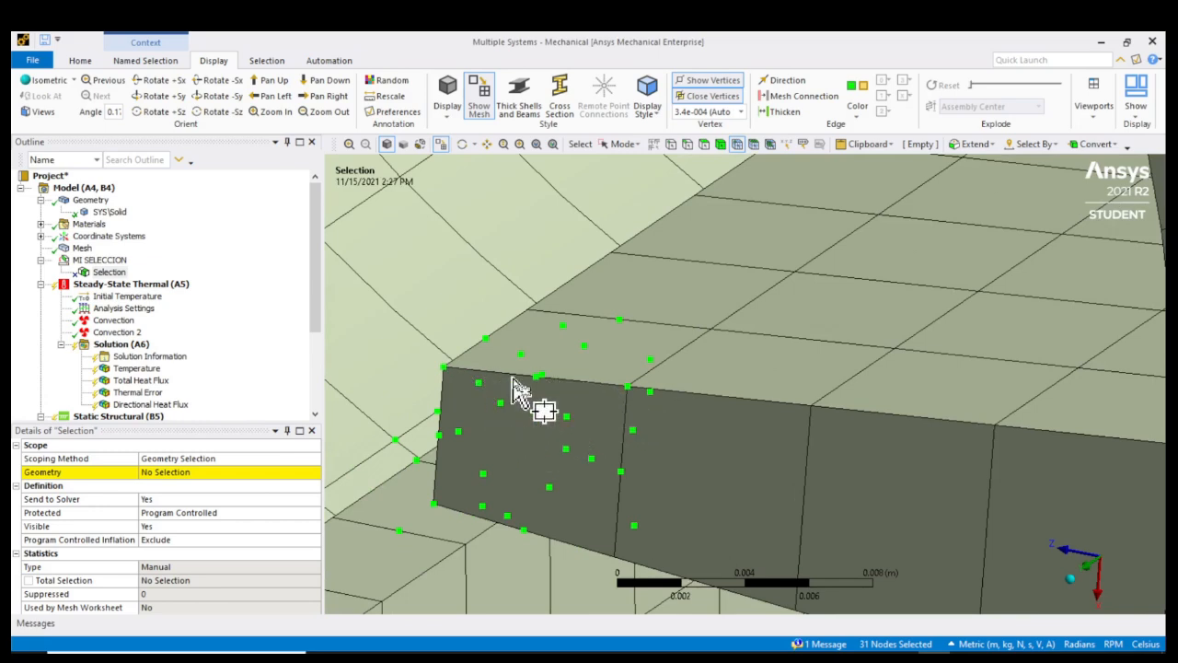
scroll(534, 401, "down", 5)
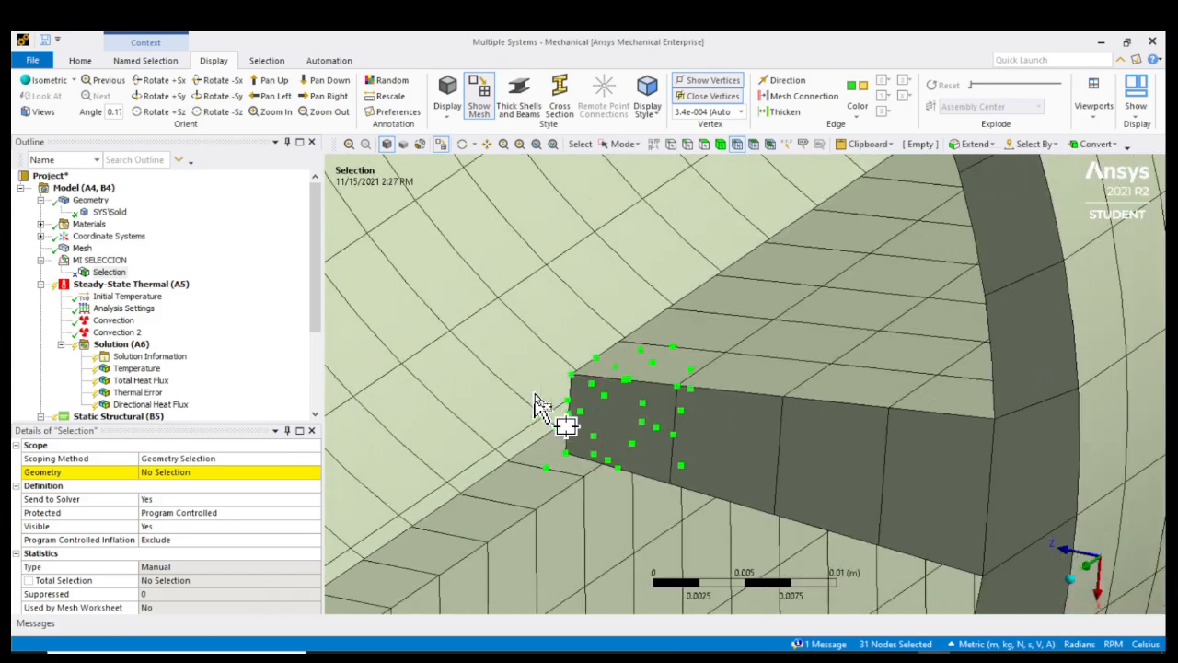
scroll(612, 410, "down", 5)
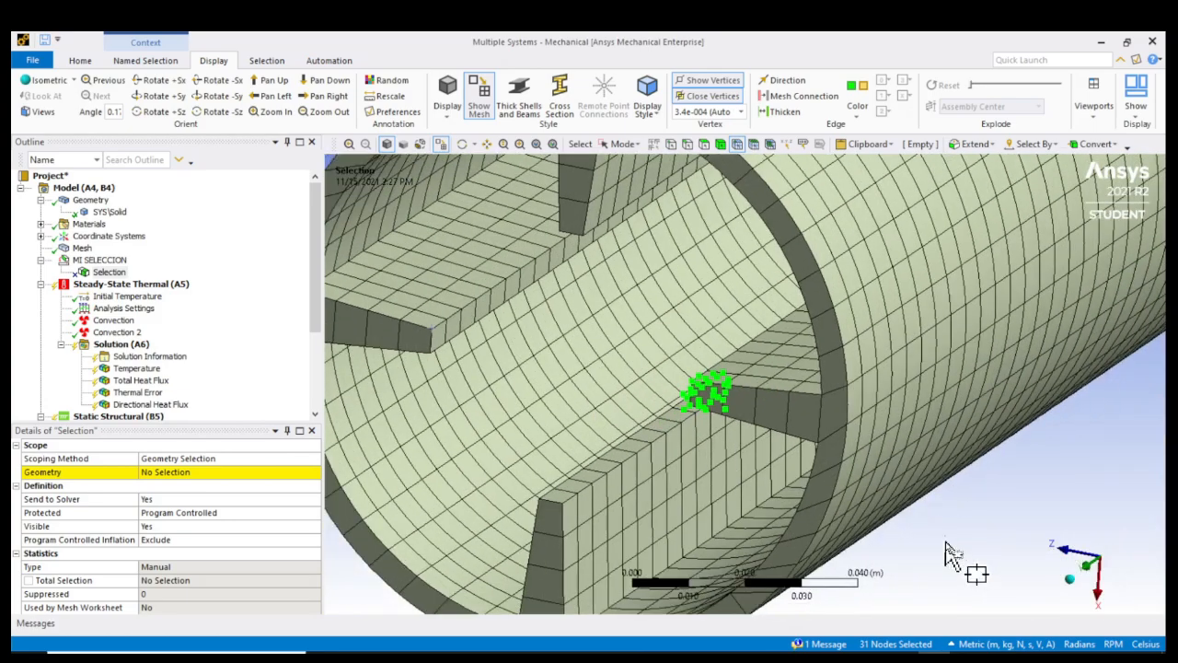
middle_click_drag(834, 315, 846, 407, "ctrl")
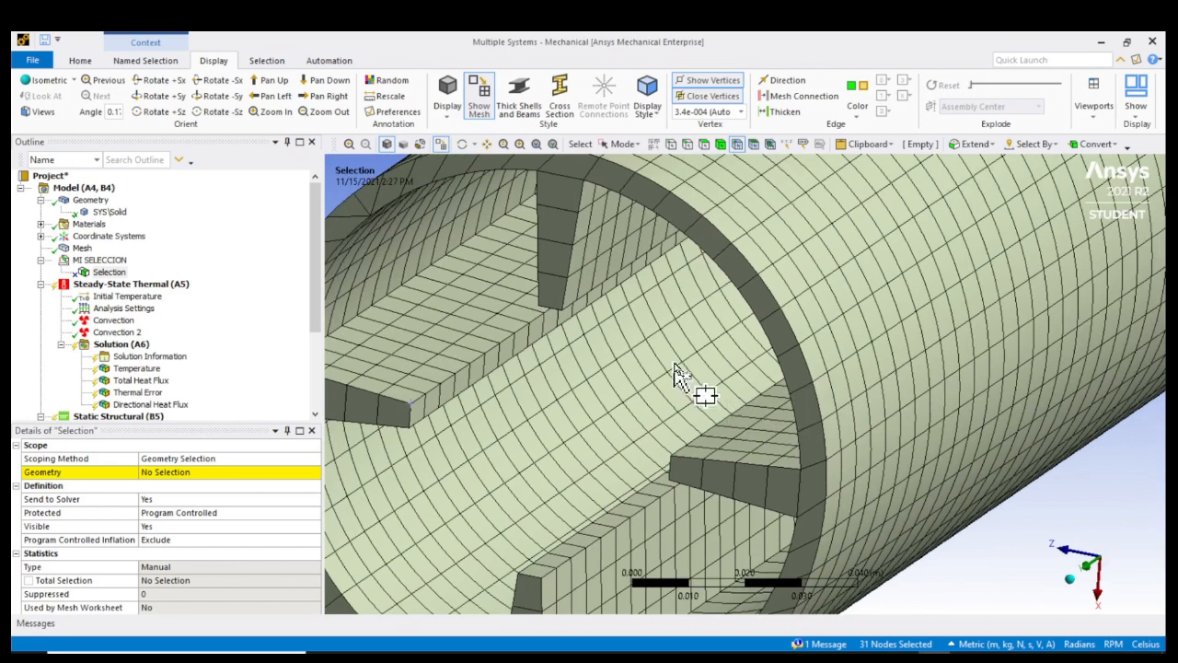
Scope the MI SELECCION selection to 11 nodes picked individually on the upper rib's side face near the pipe wall
left_click(622, 147)
left_click(637, 188)
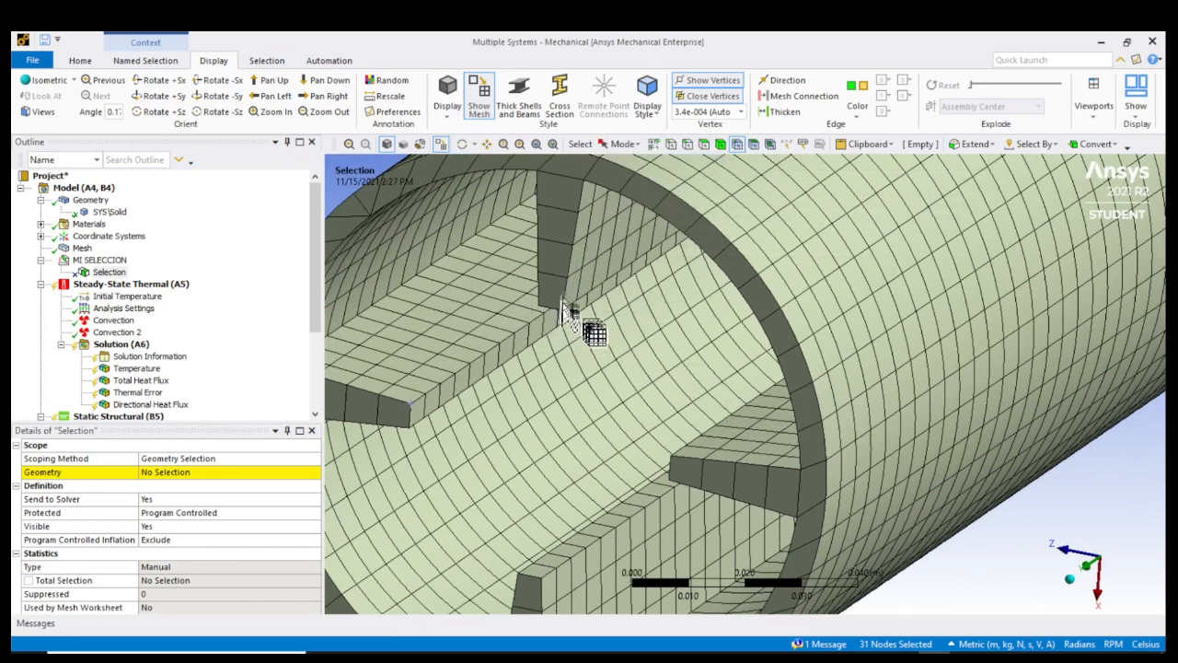
left_click(583, 191)
mouse_move(583, 191)
left_mouse_down()
mouse_move(579, 238)
mouse_move(590, 182)
mouse_move(595, 197)
left_mouse_up()
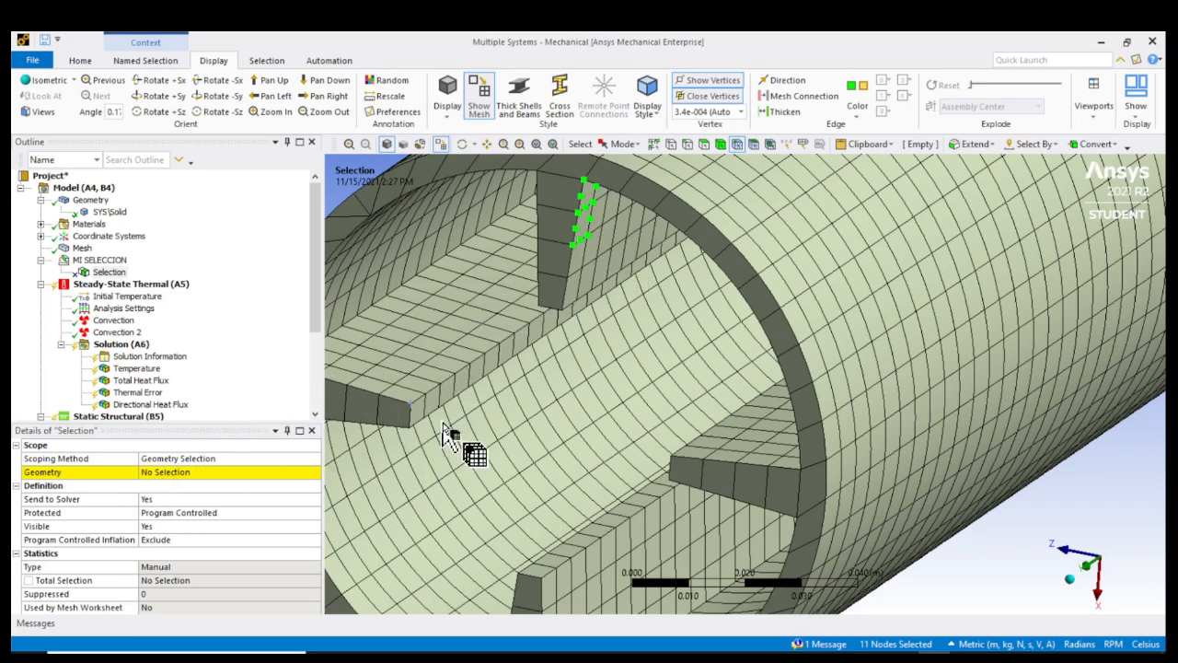
left_click(164, 473)
left_click(166, 473)
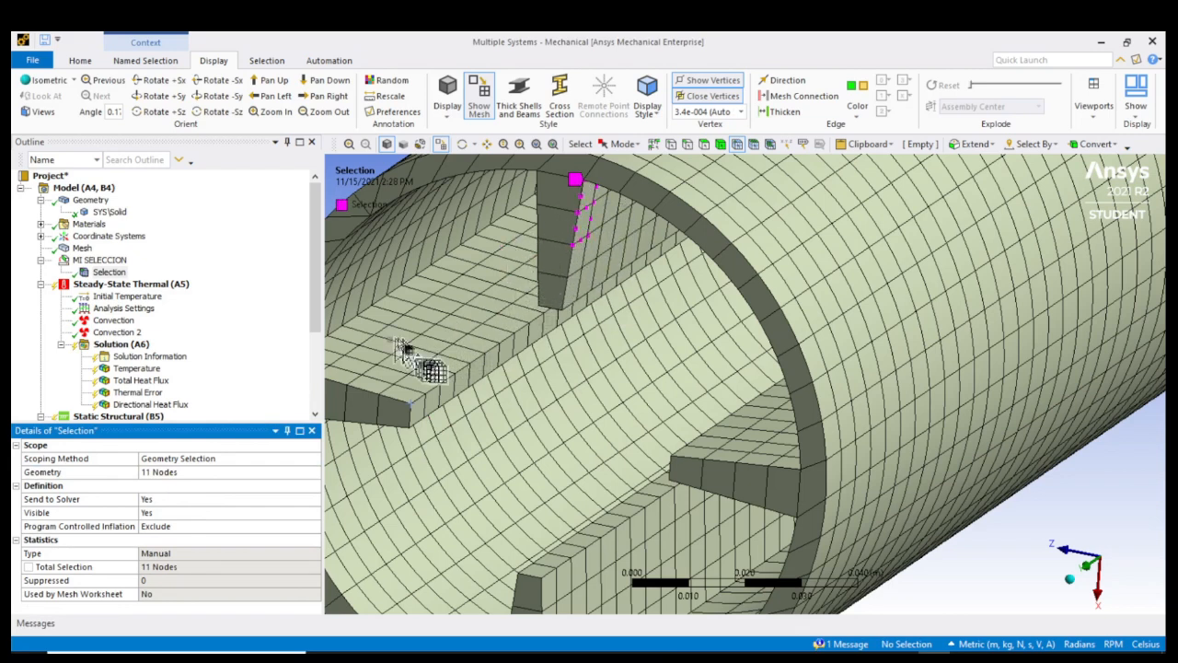
left_click(108, 272)
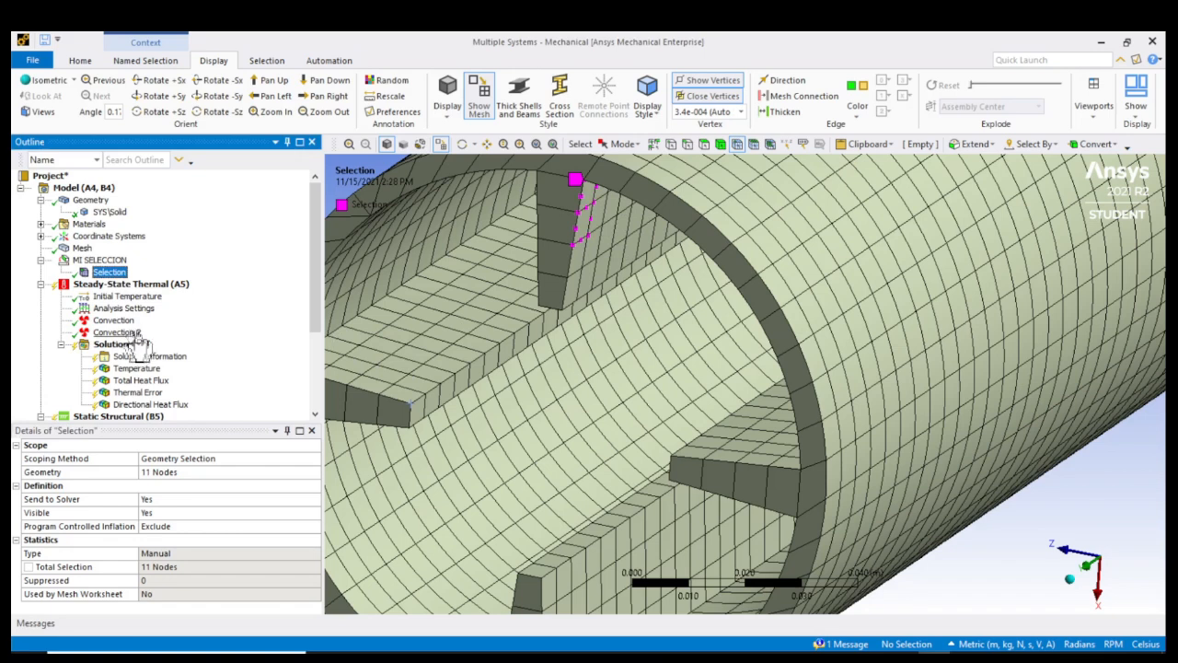
Add a Force load to the Static Structural analysis and open its scoping method options
scroll(126, 350, "down", 3)
right_click(123, 309)
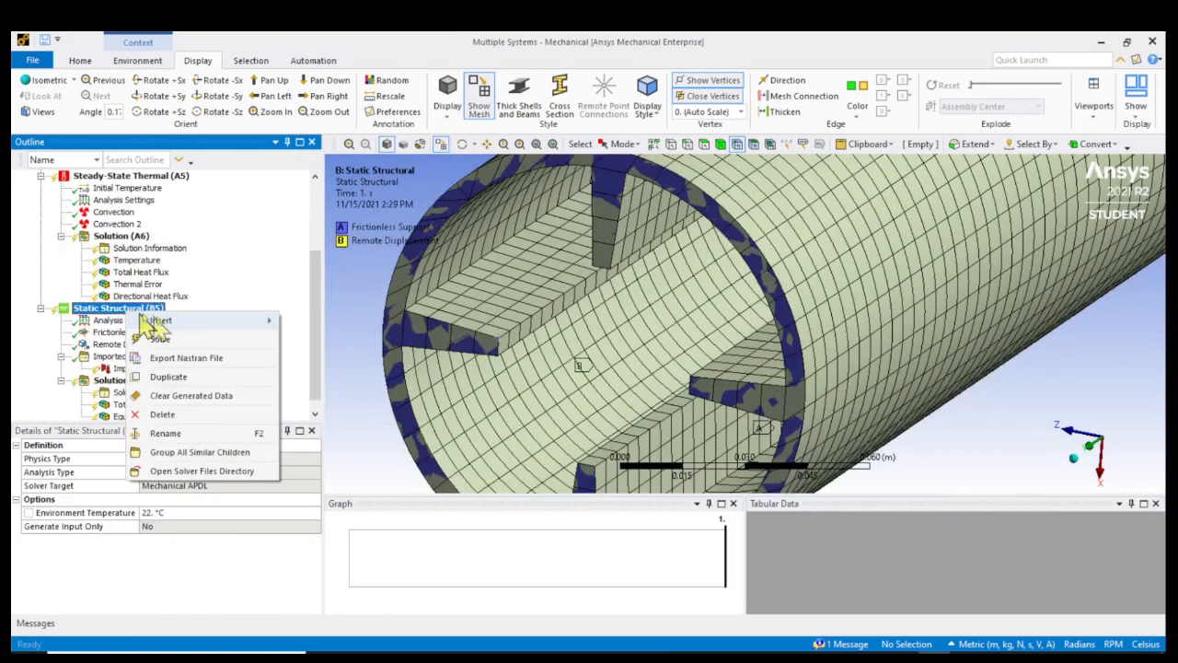
mouse_move(214, 324)
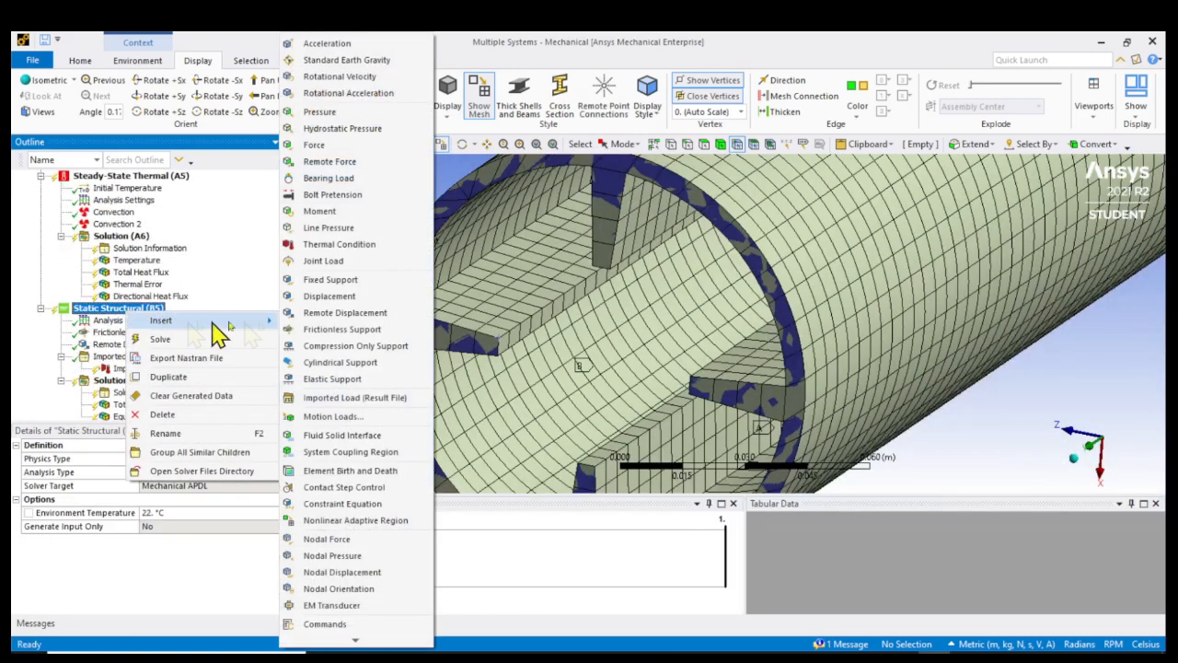
left_click(314, 145)
left_click(106, 356)
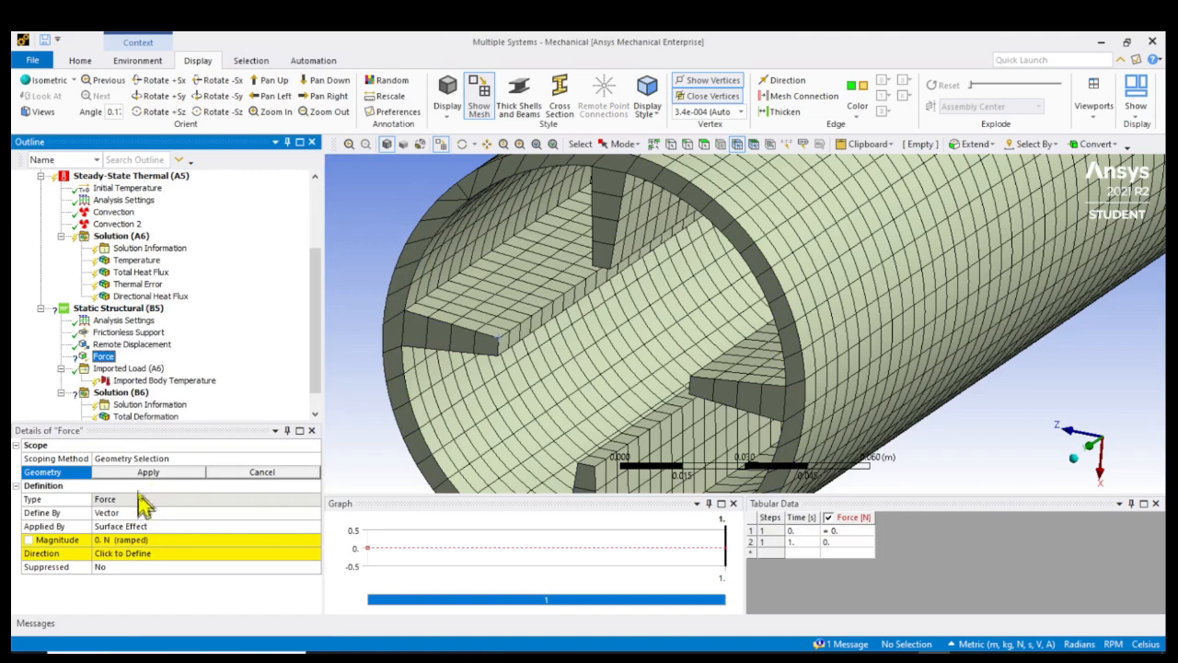
left_click(164, 457)
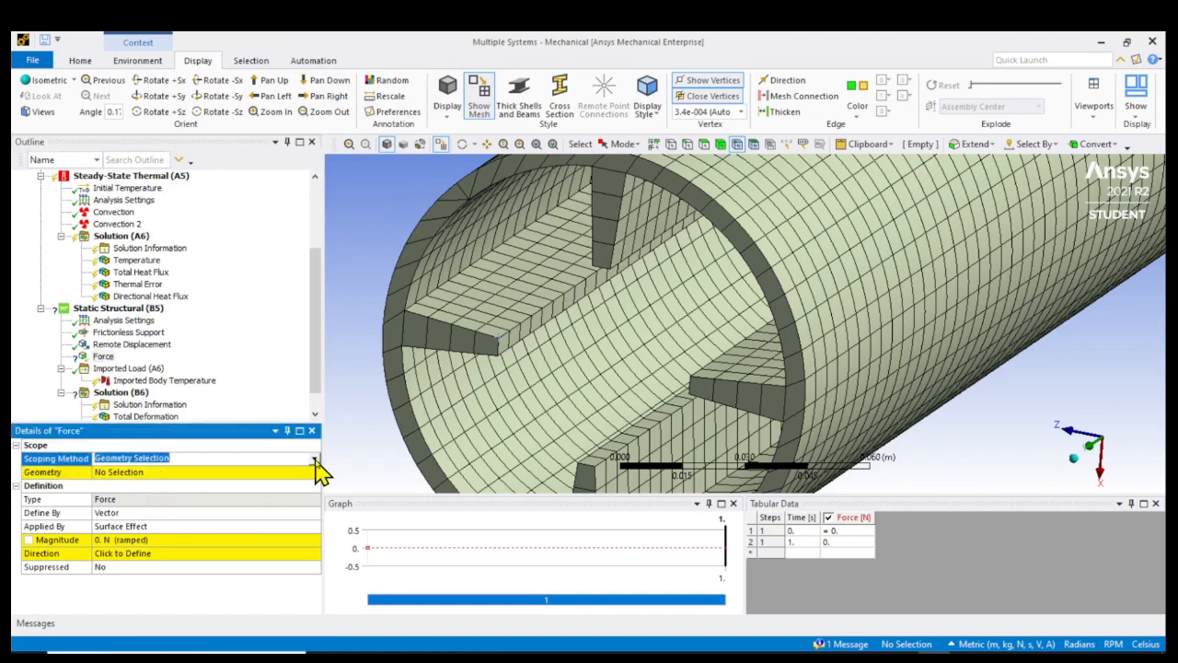
left_click(314, 457)
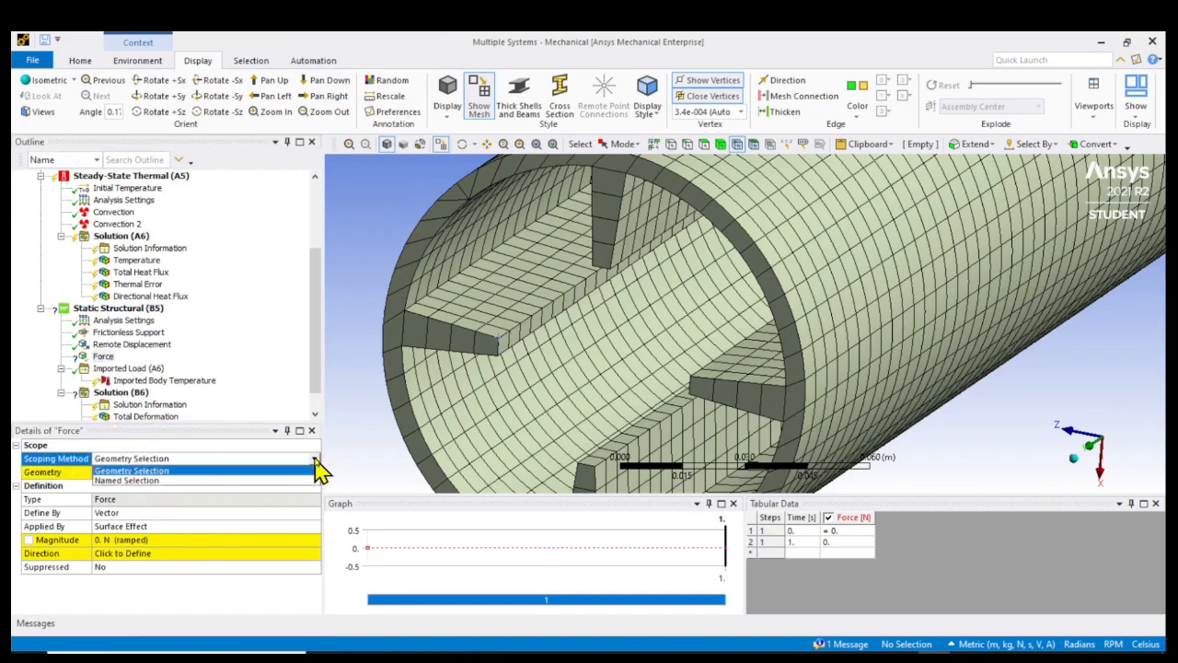